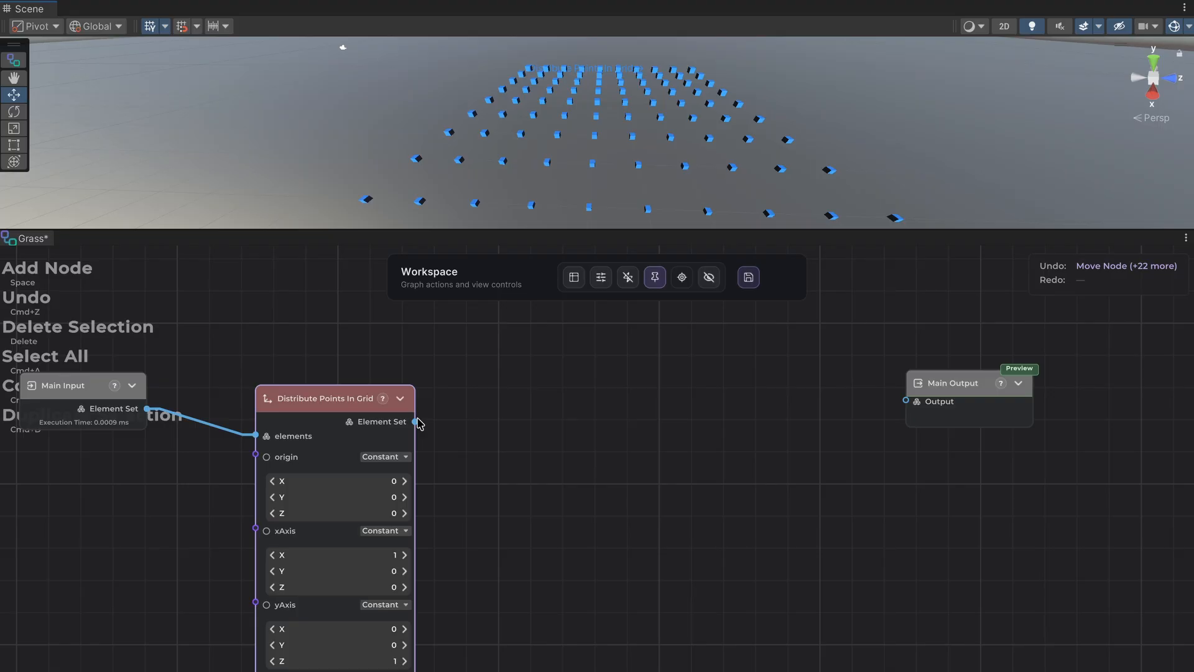
Add a Sample Points In Disc Per Element node fed by the Distribute Points In Grid node's Element Set output.
{"action": "left_click_drag", "start_coordinate": [418, 424], "coordinate": [519, 398]}
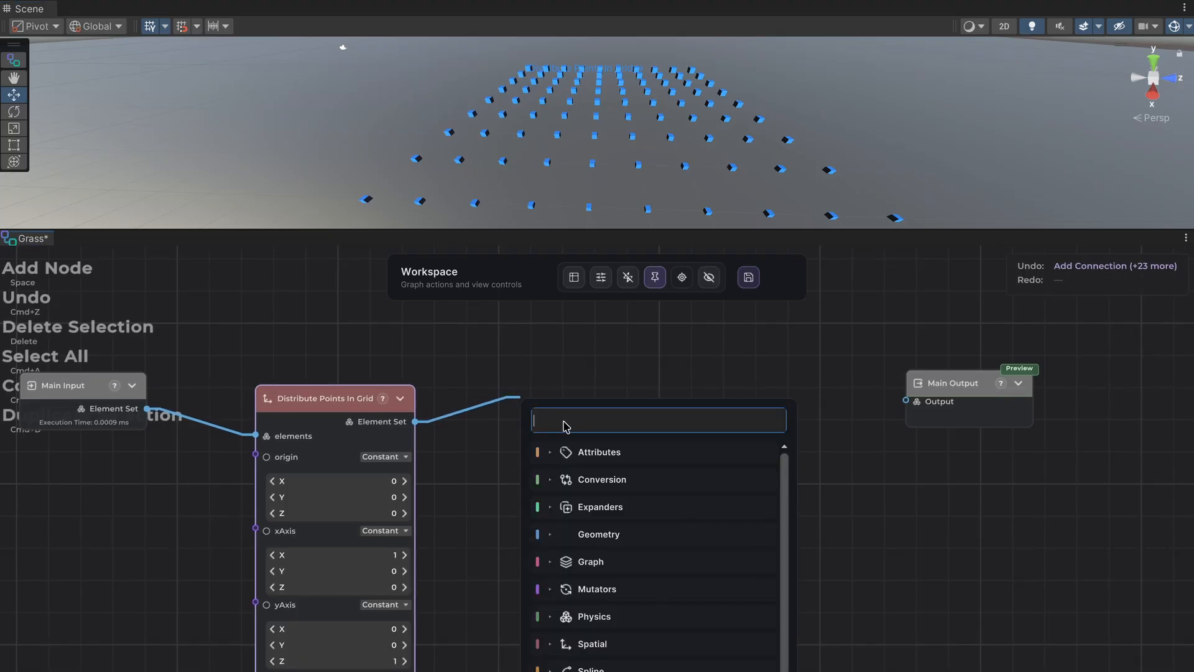
{"action": "type", "text": "disc"}
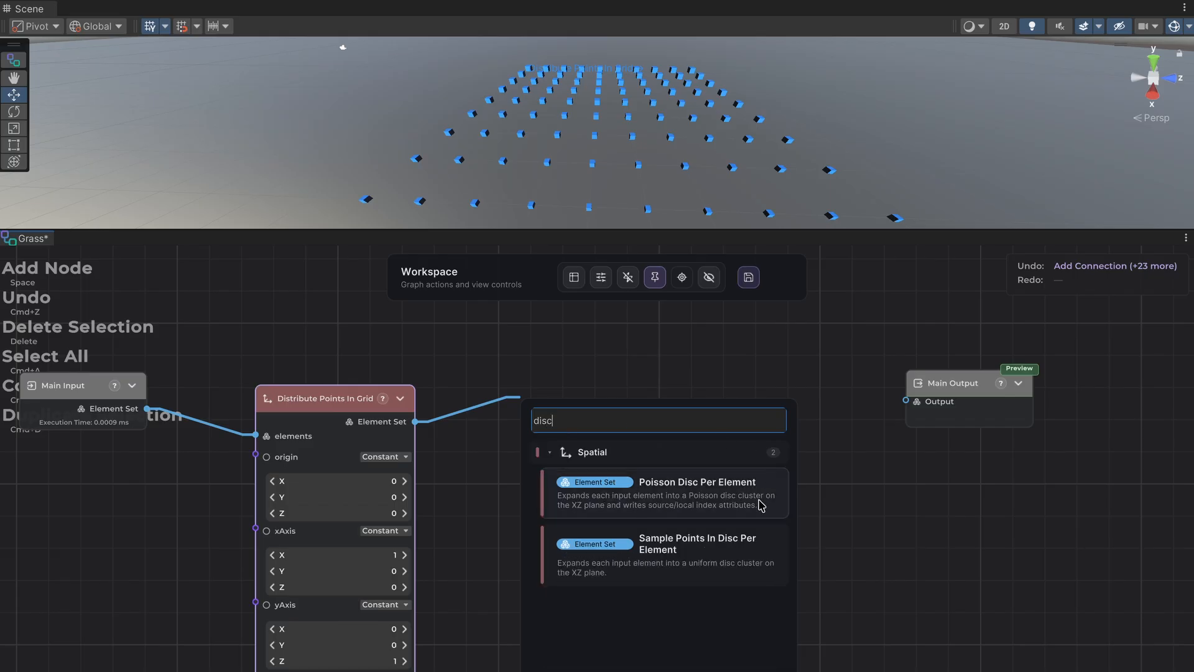
{"action": "left_click", "coordinate": [686, 568]}
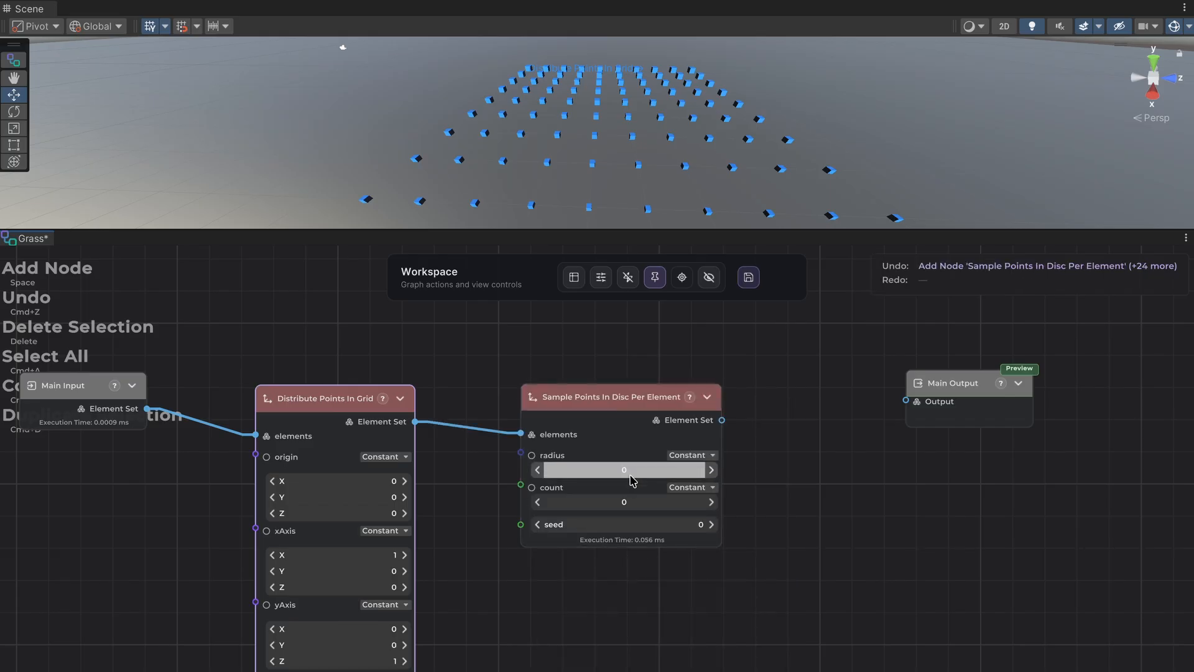
Set the Sample Points In Disc Per Element node's radius to 0.86 and count to 2.
{"action": "left_click", "coordinate": [711, 501]}
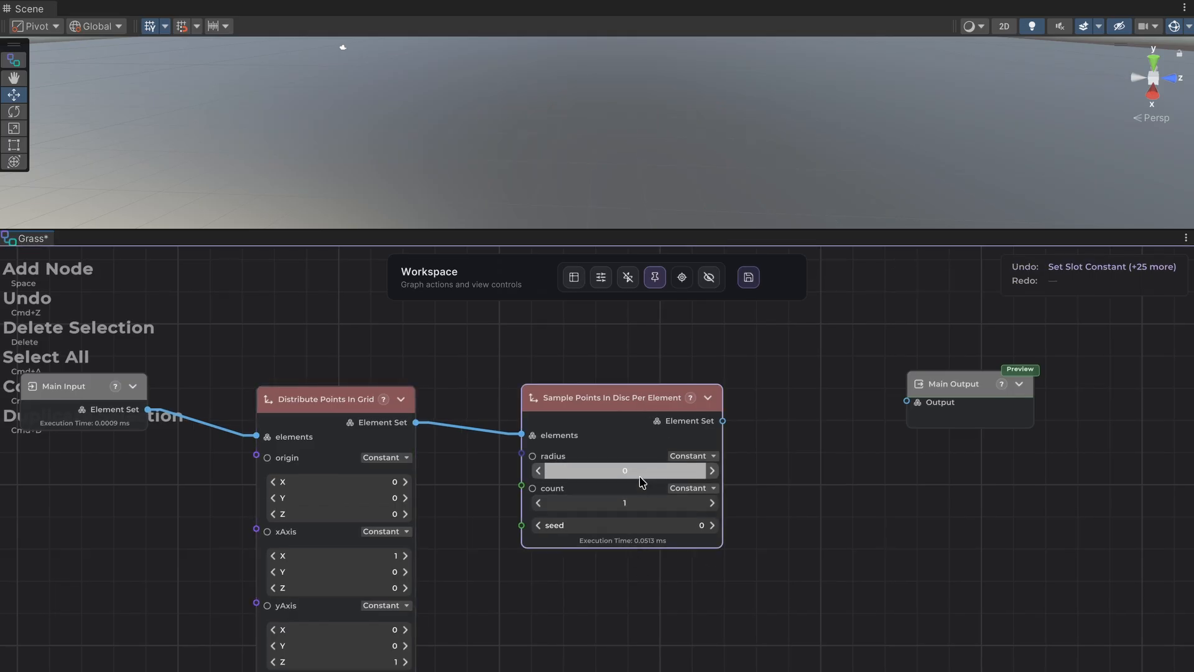
{"action": "left_click_drag", "start_coordinate": [647, 474], "coordinate": [674, 471]}
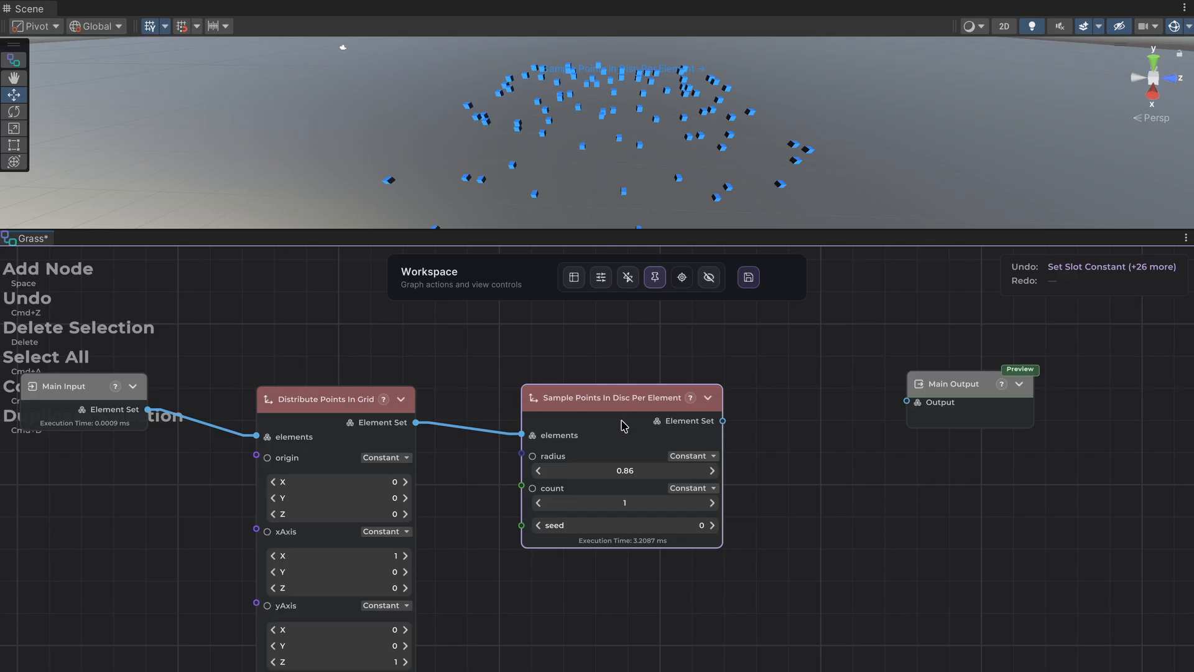
{"action": "left_click", "coordinate": [712, 503]}
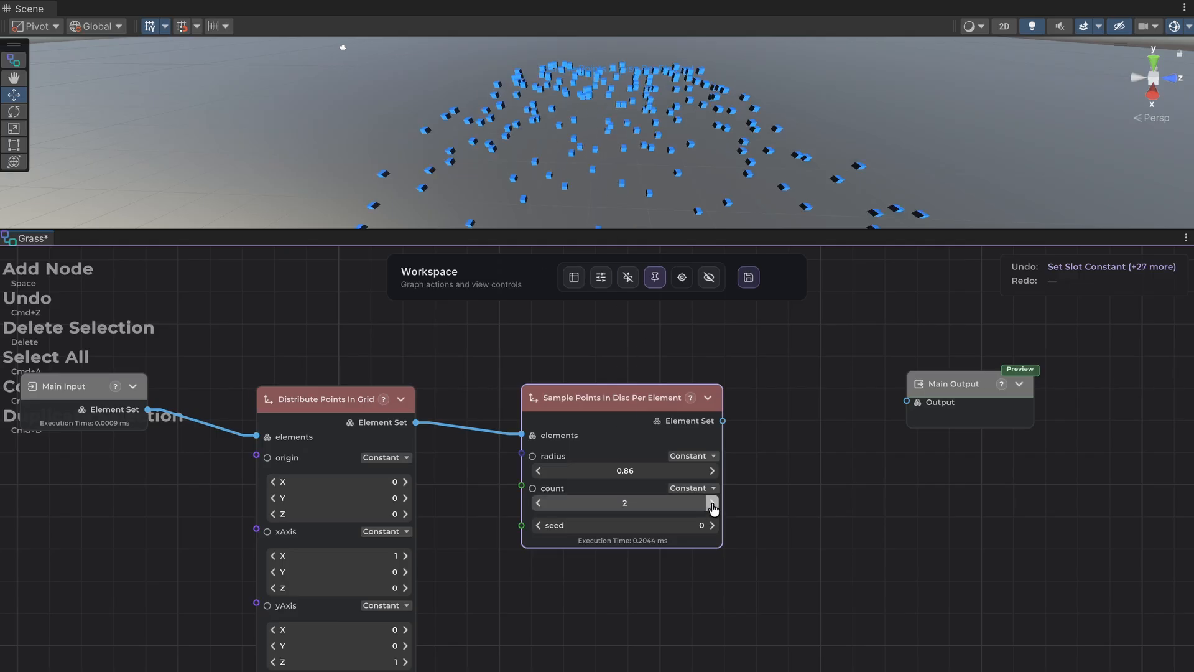
Move the Main Output node farther from the Sample Points In Disc Per Element node to make room for more nodes.
{"action": "middle_click_drag", "start_coordinate": [773, 447], "coordinate": [571, 459]}
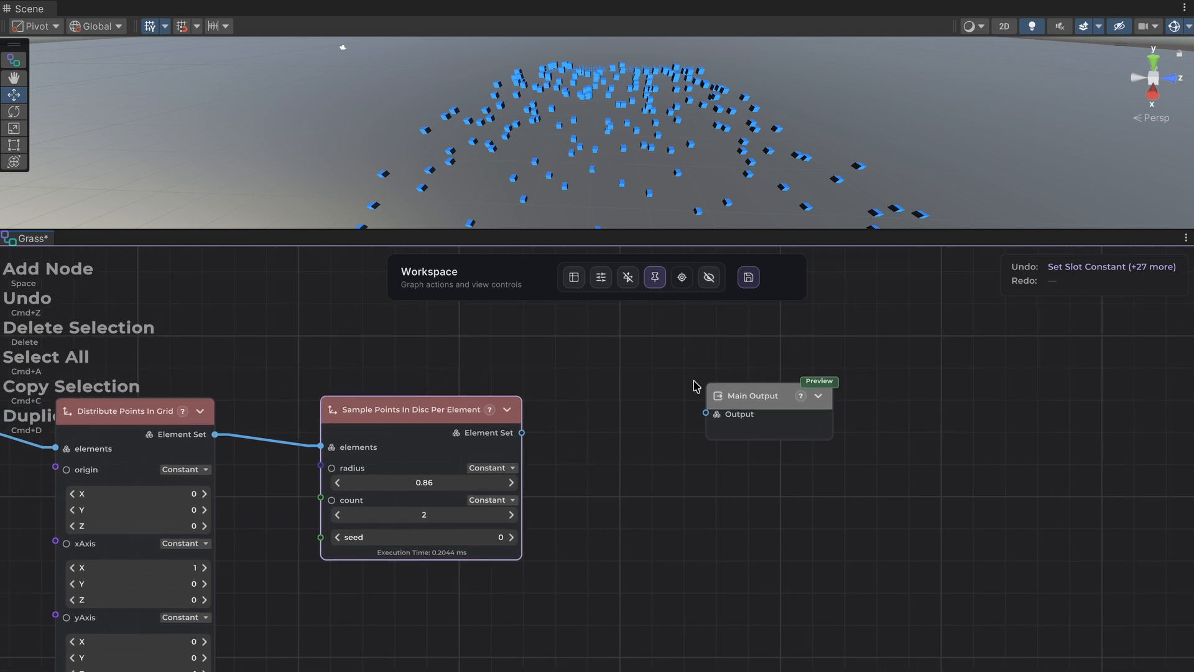
{"action": "scroll", "coordinate": [541, 131], "scroll_direction": "down", "scroll_amount": 3}
{"action": "scroll", "coordinate": [542, 131], "scroll_direction": "up", "scroll_amount": 4}
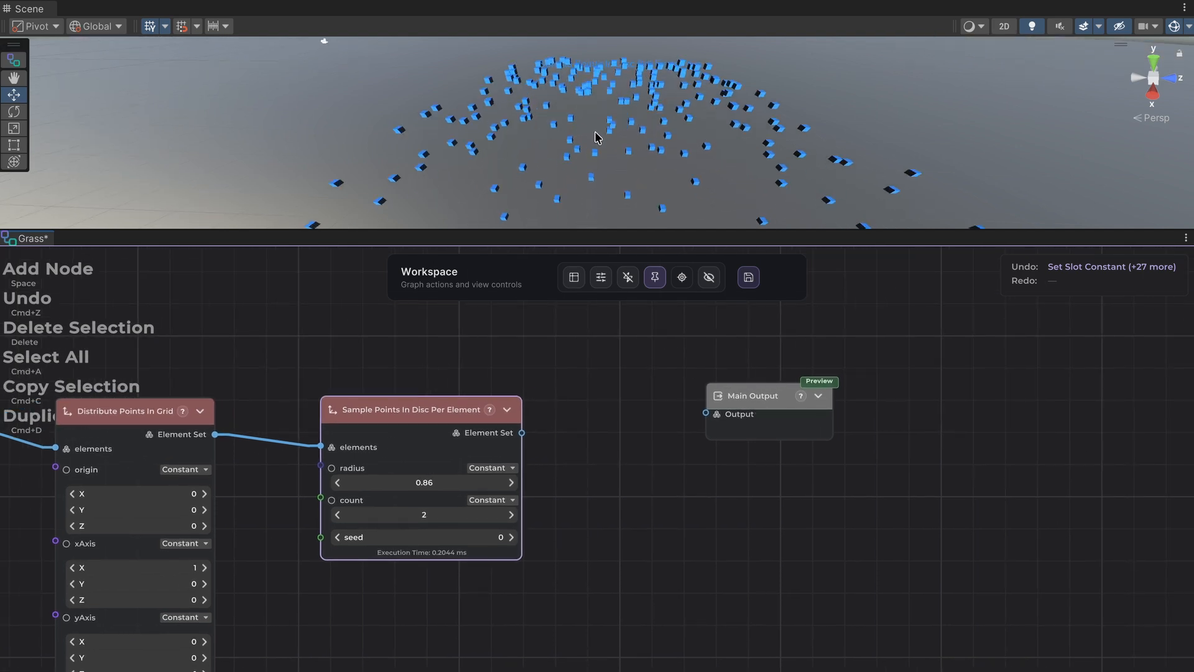
{"action": "left_click_drag", "start_coordinate": [732, 408], "coordinate": [1012, 401]}
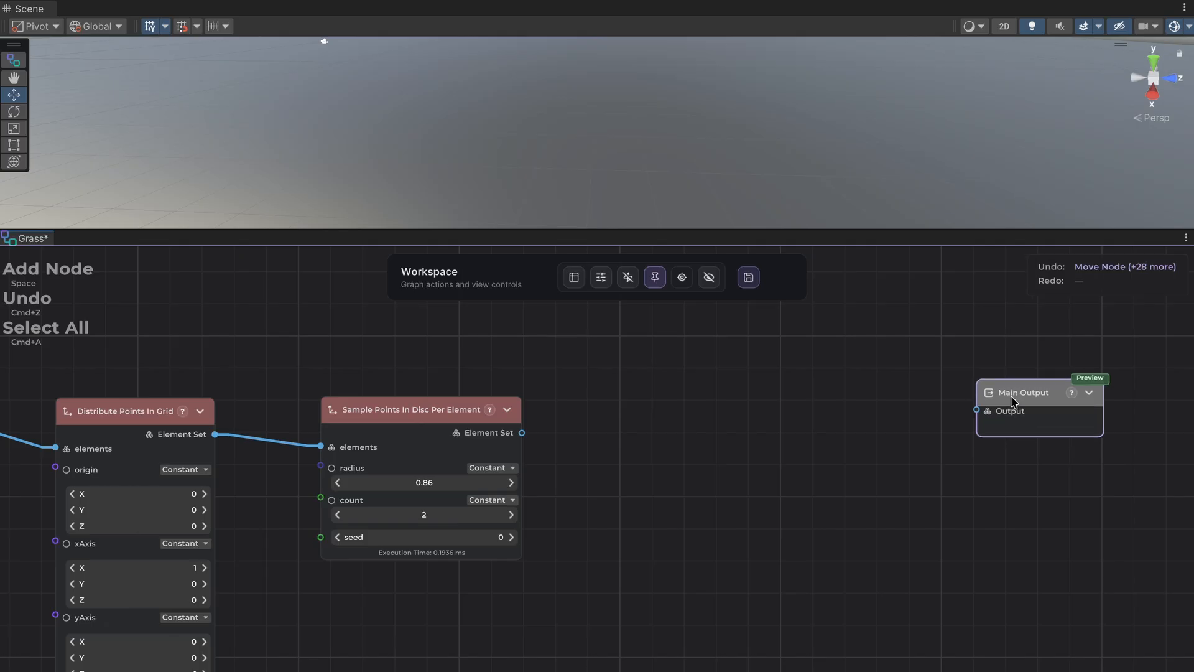
{"action": "left_click", "coordinate": [417, 422]}
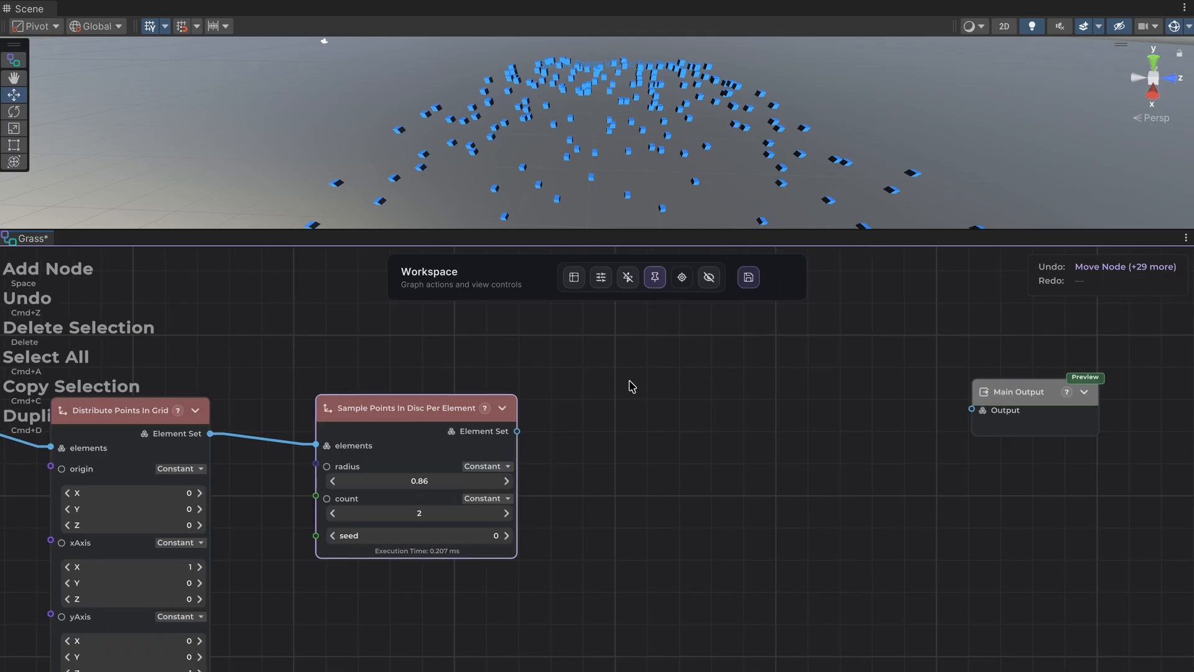
{"action": "middle_click_drag", "start_coordinate": [632, 387], "coordinate": [530, 377]}
{"action": "middle_click_drag", "start_coordinate": [609, 404], "coordinate": [531, 399]}
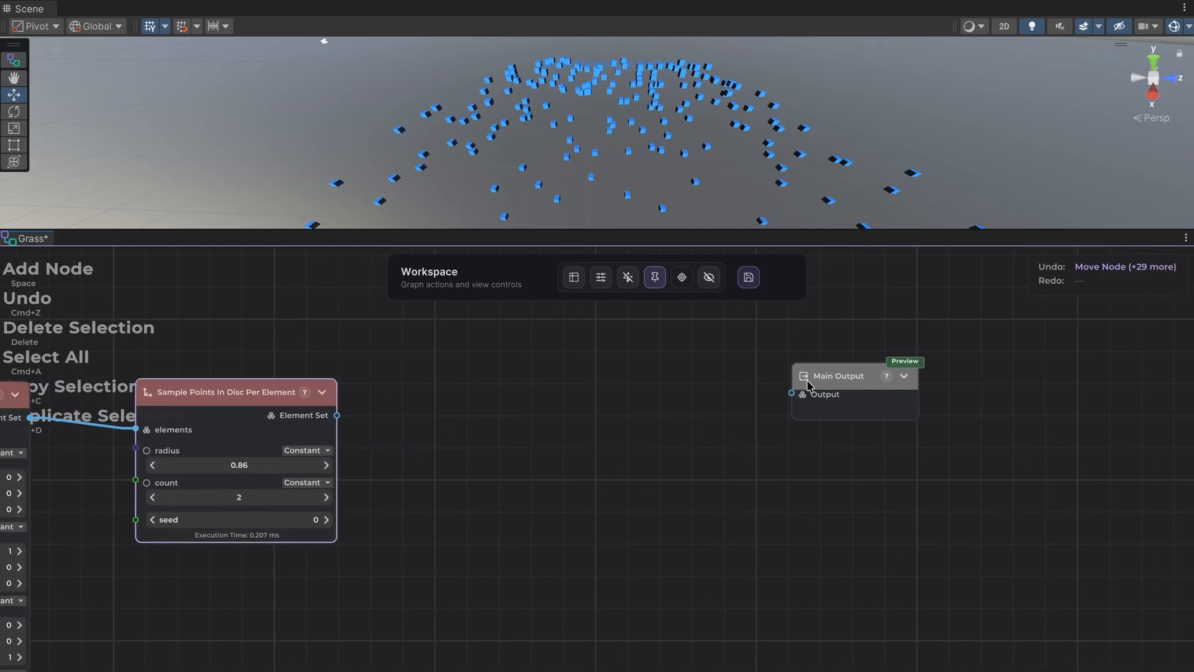
{"action": "left_click_drag", "start_coordinate": [811, 380], "coordinate": [878, 380]}
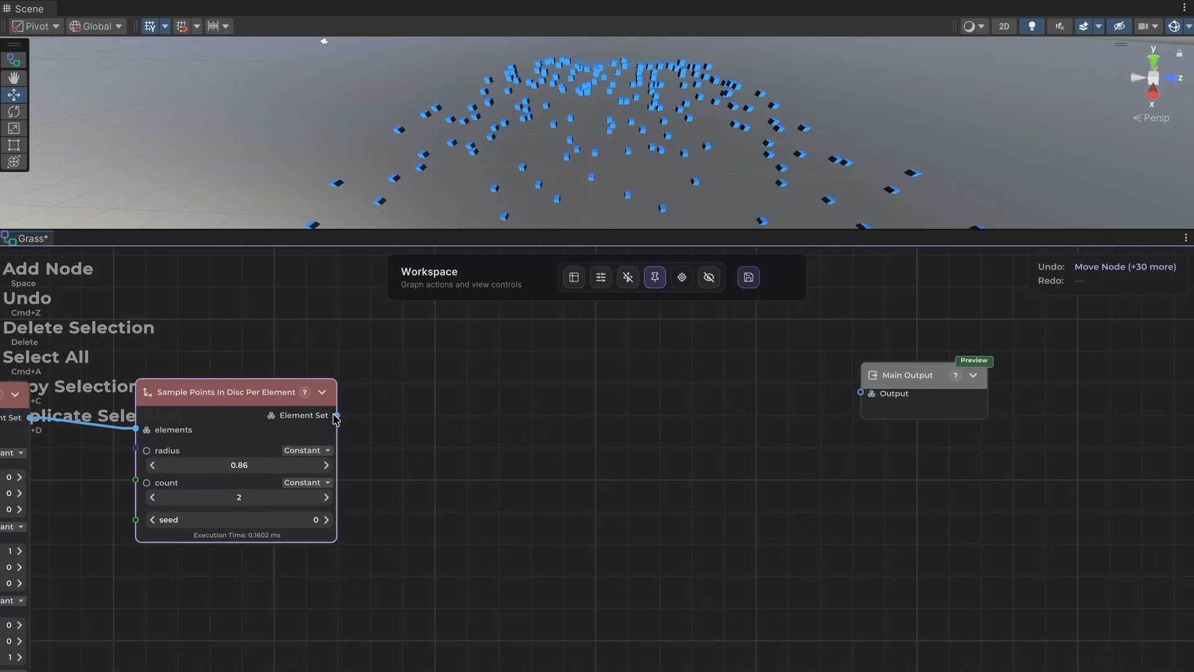
Add an Expand Per Element node after the disc sampling node and set its repeatCount to 2.
{"action": "left_click_drag", "start_coordinate": [334, 415], "coordinate": [400, 412]}
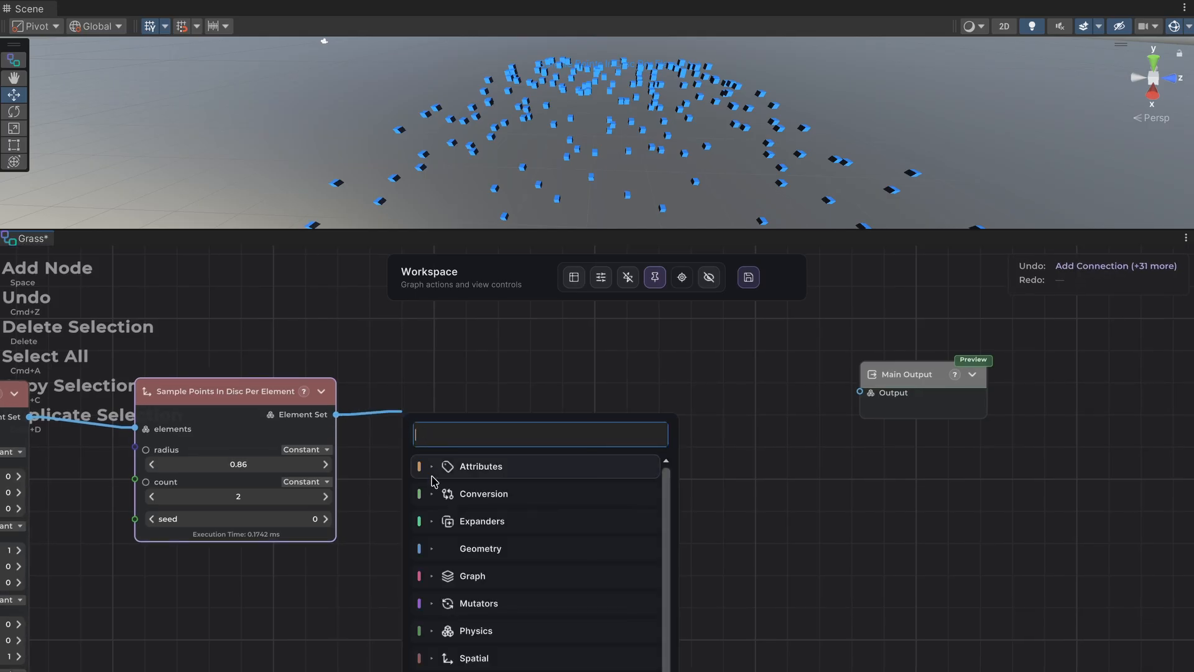
{"action": "left_click", "coordinate": [476, 521]}
{"action": "left_click", "coordinate": [489, 560]}
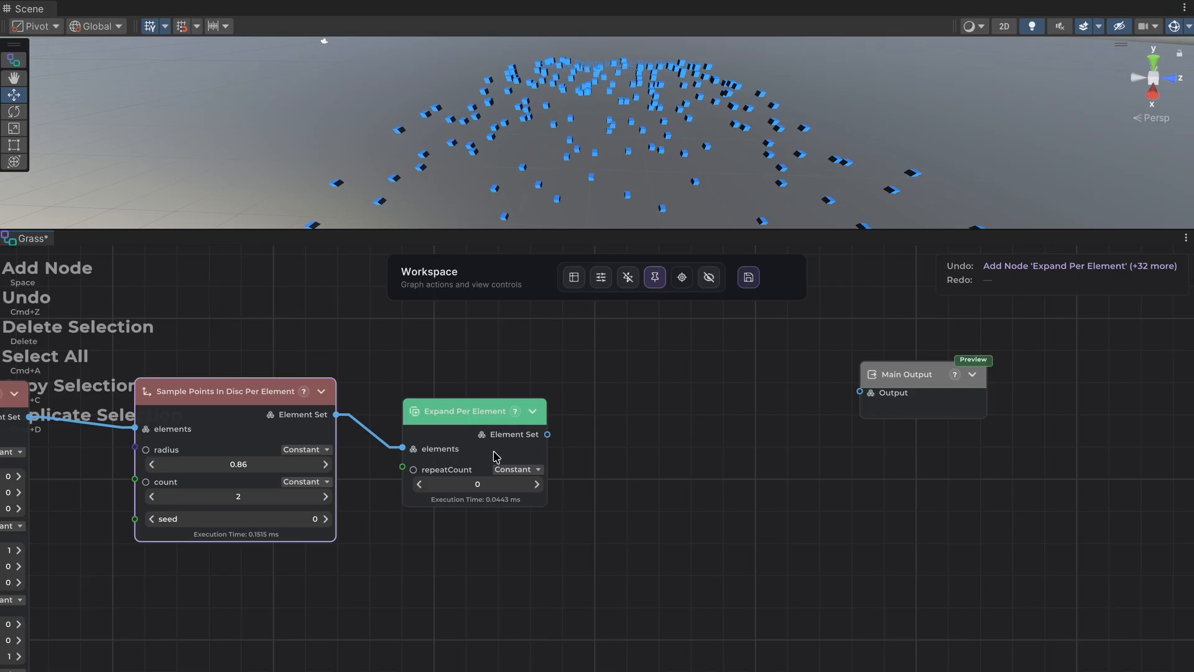
{"action": "left_click", "coordinate": [536, 484]}
{"action": "left_click", "coordinate": [537, 484]}
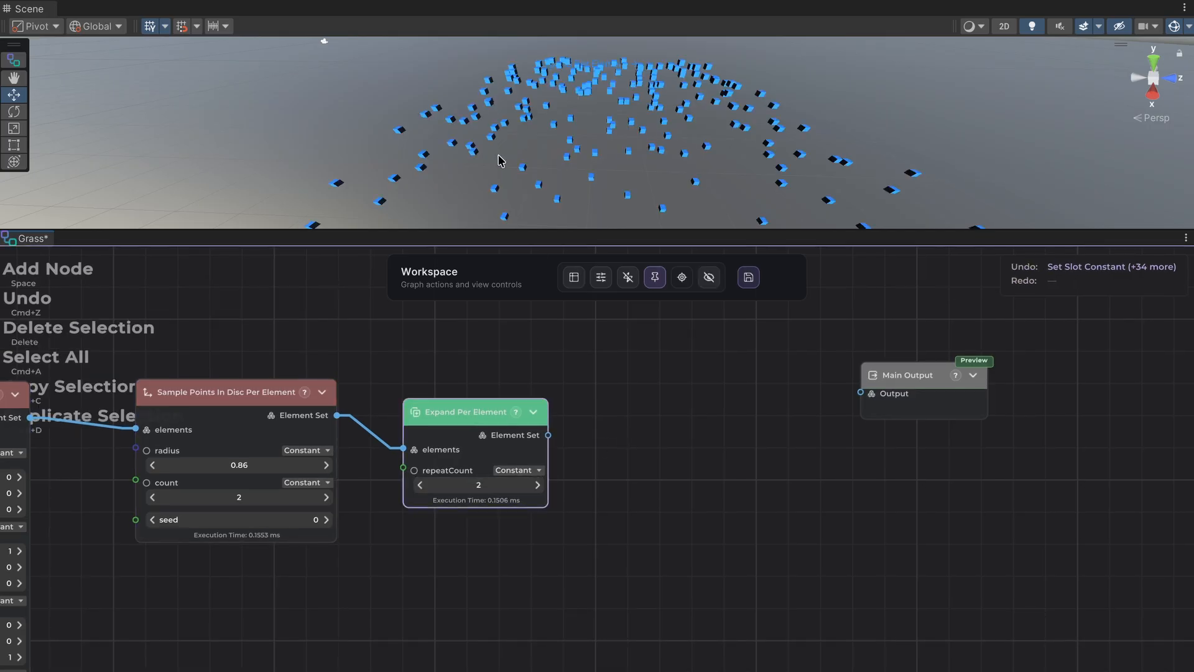
Move Main Output farther along the graph and shift the Expand Per Element node slightly to tidy the layout.
{"action": "middle_click_drag", "start_coordinate": [575, 399], "coordinate": [443, 412]}
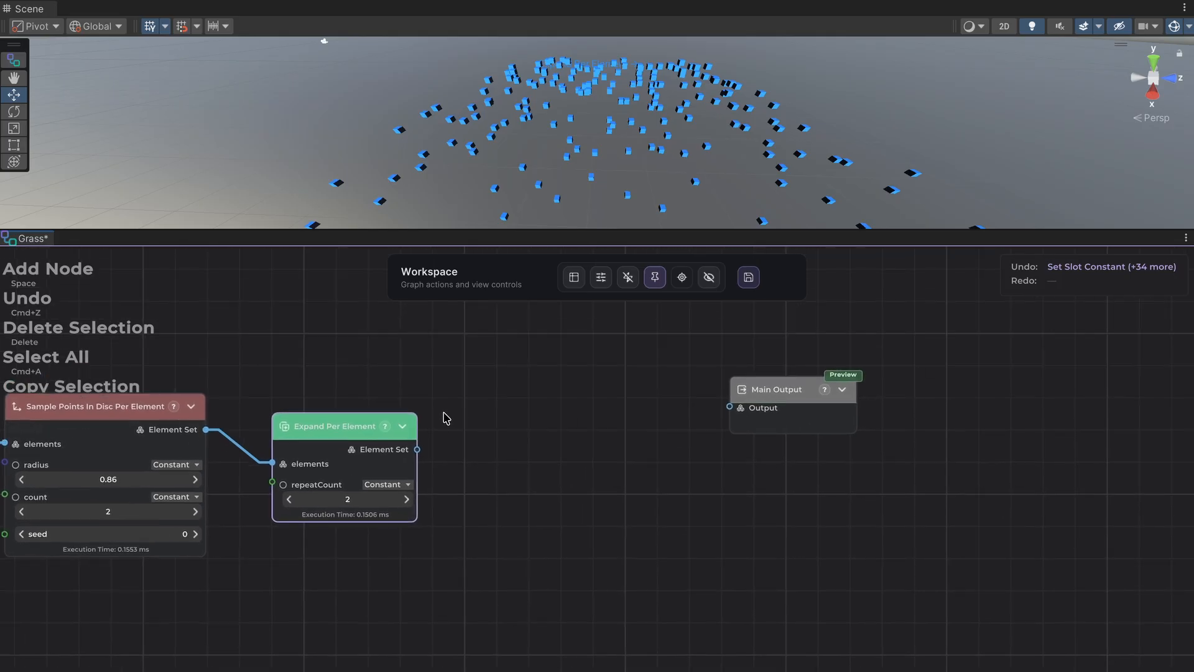
{"action": "left_click_drag", "start_coordinate": [767, 396], "coordinate": [893, 424]}
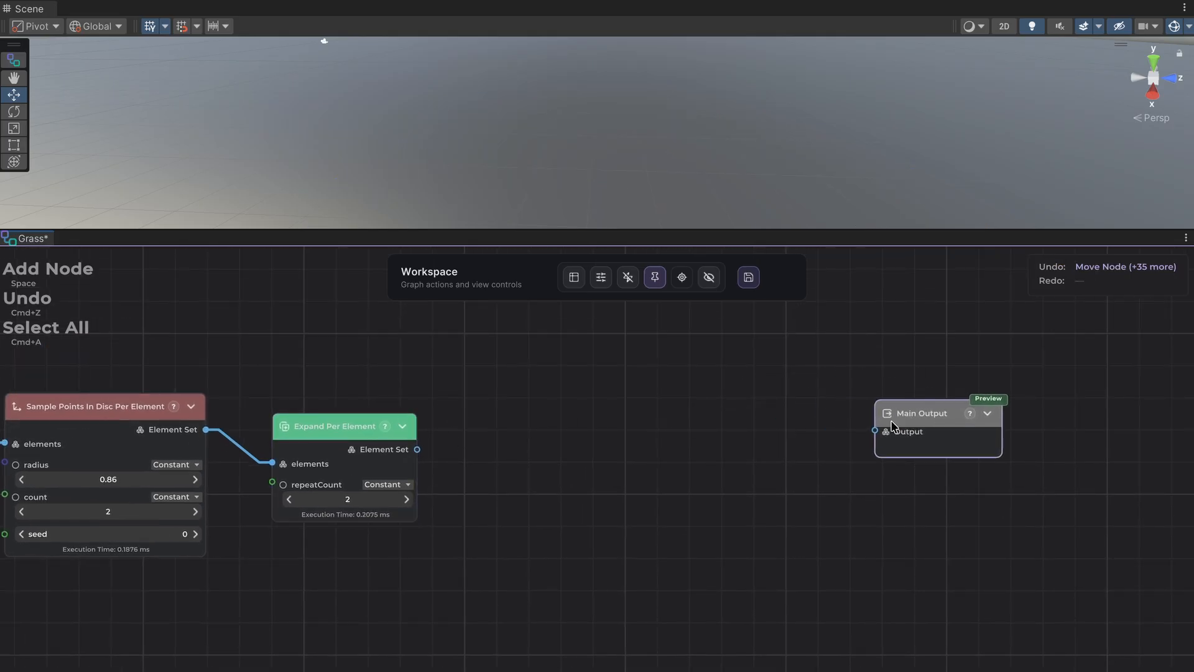
{"action": "left_click_drag", "start_coordinate": [339, 442], "coordinate": [348, 426]}
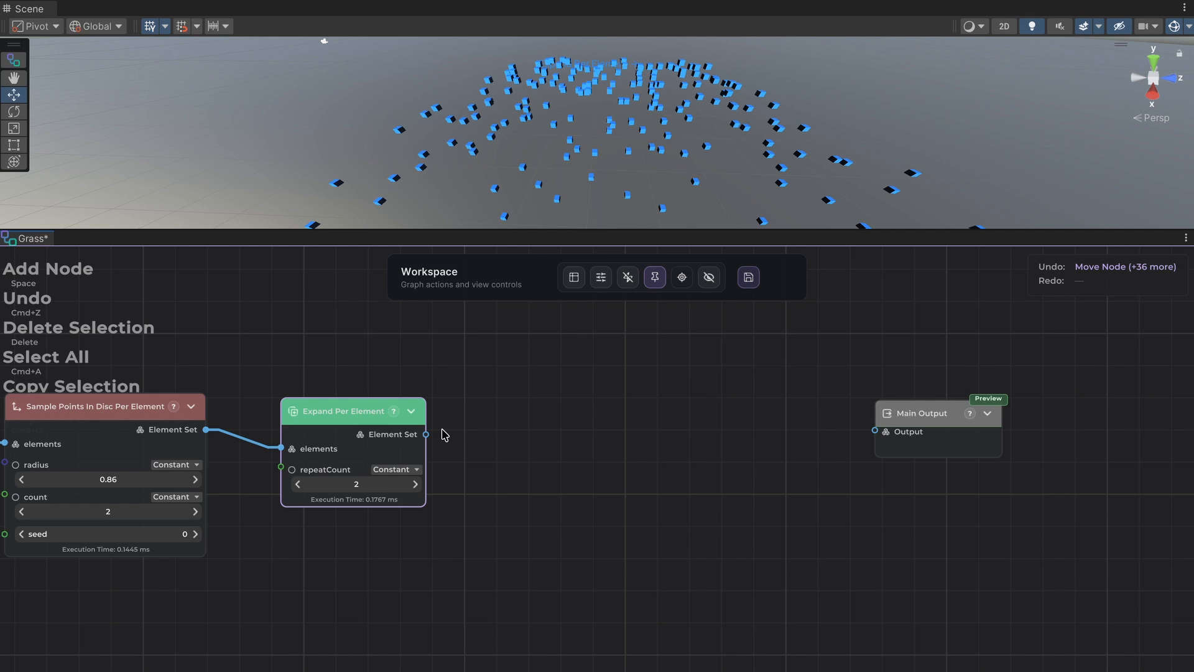
Add a Set Random Rotation Attribute node after Expand Per Element and choose rotation as its attributeName.
{"action": "left_click_drag", "start_coordinate": [426, 434], "coordinate": [506, 427]}
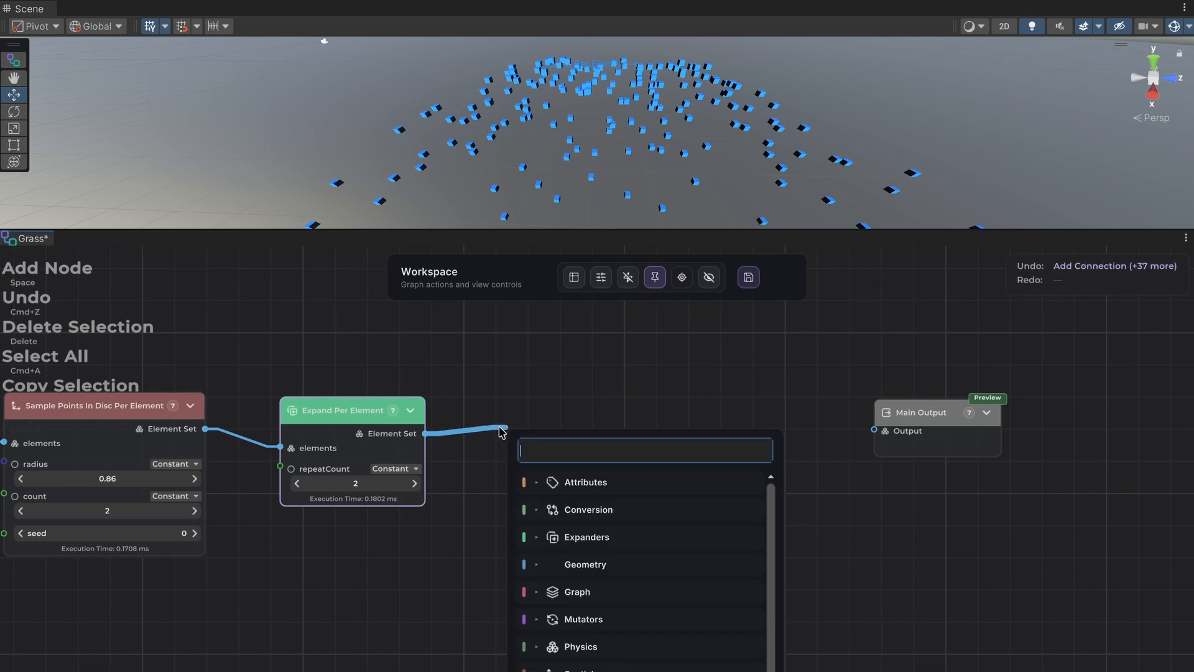
{"action": "type", "text": "rand"}
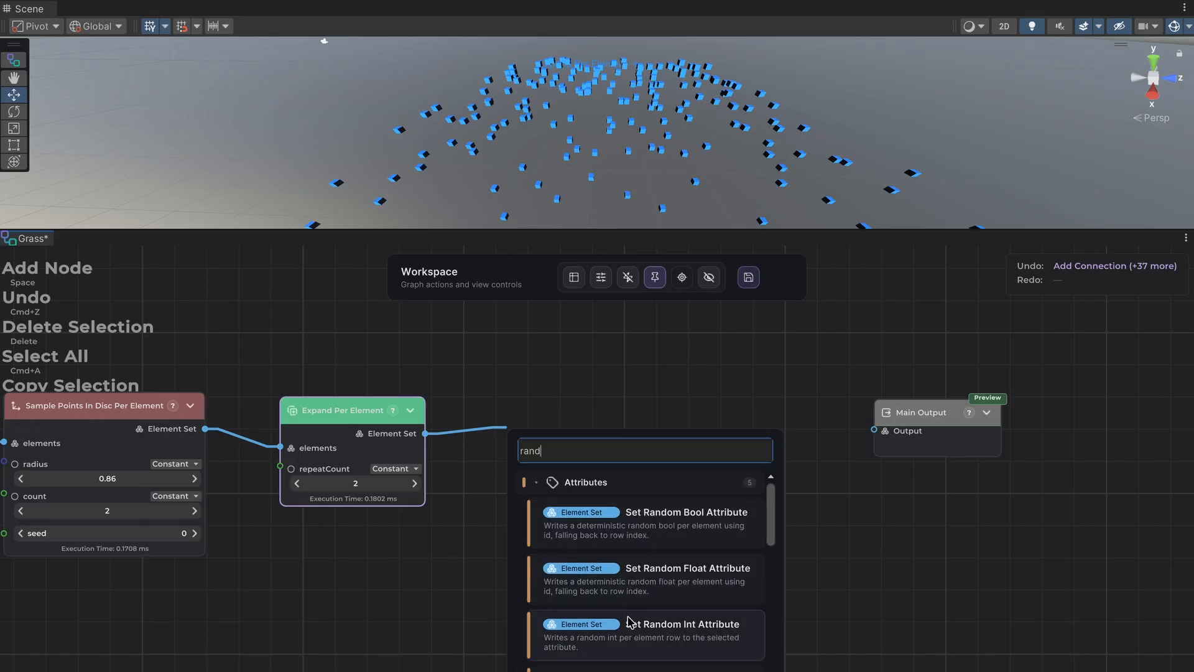
{"action": "left_click", "coordinate": [628, 670]}
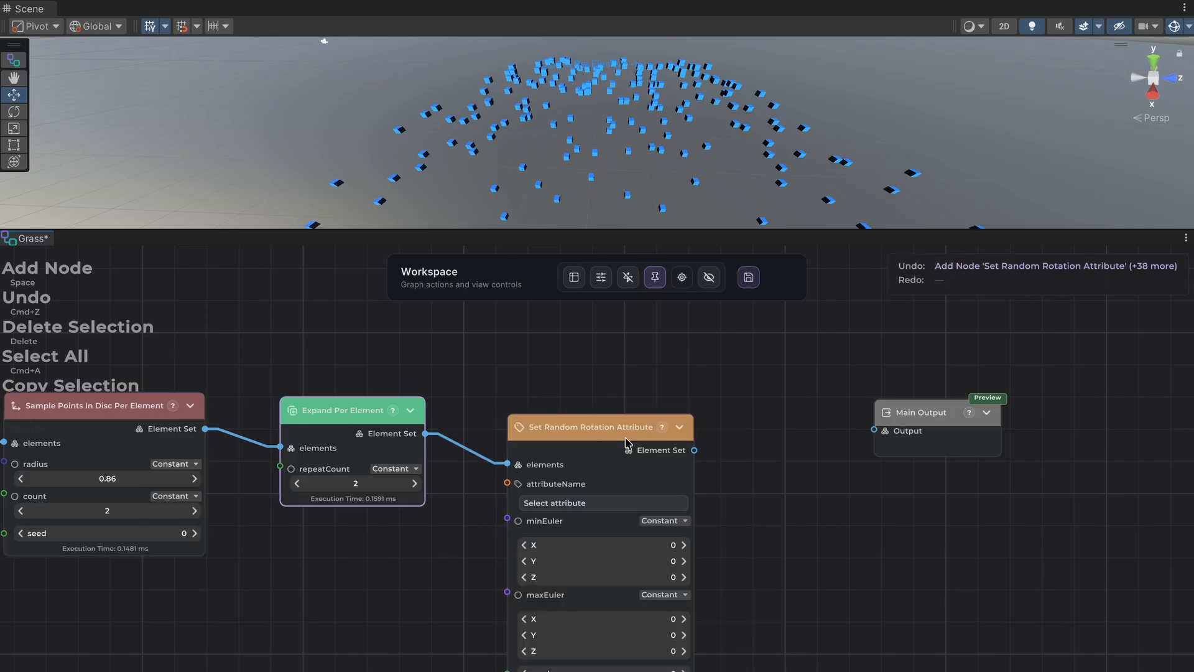
{"action": "left_click", "coordinate": [625, 502]}
{"action": "left_click", "coordinate": [664, 530]}
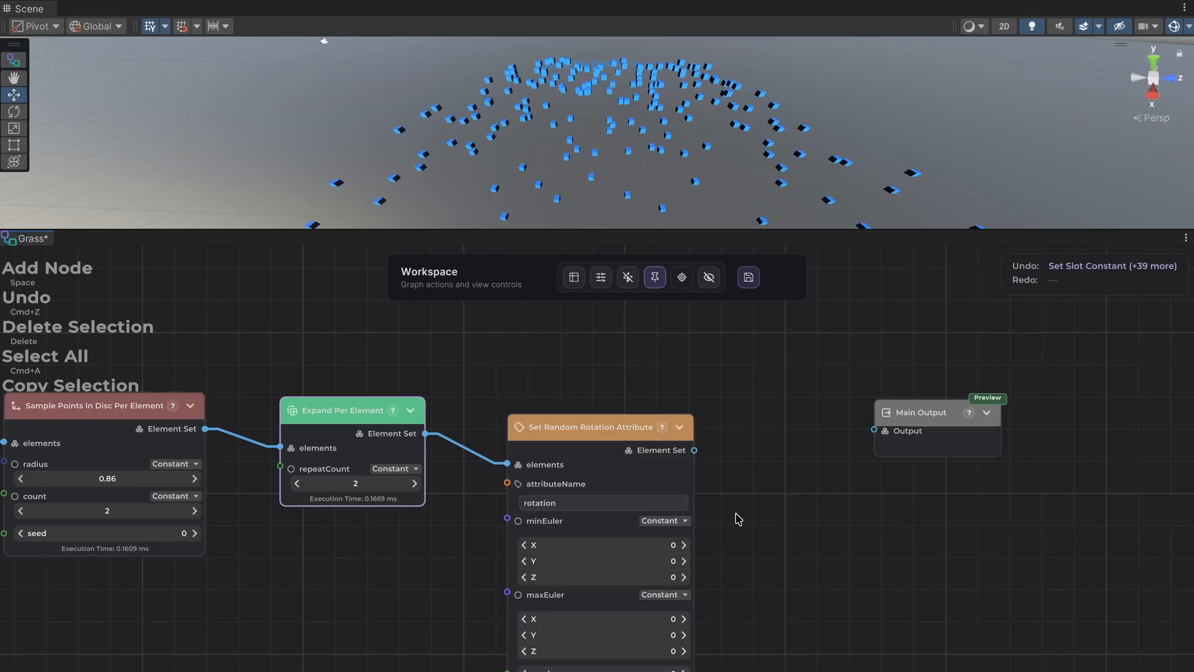
Set the random rotation node's minEuler Y to -180 and maxEuler Y to 180.
{"action": "middle_click_drag", "start_coordinate": [736, 517], "coordinate": [706, 435]}
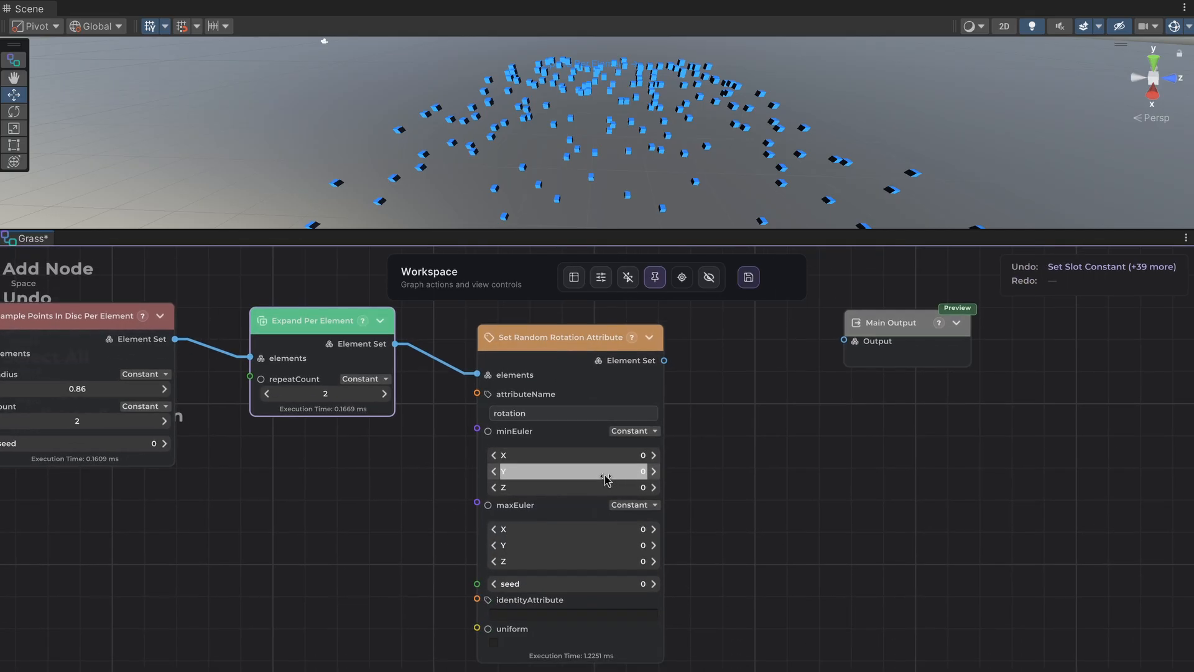
{"action": "left_click", "coordinate": [606, 472]}
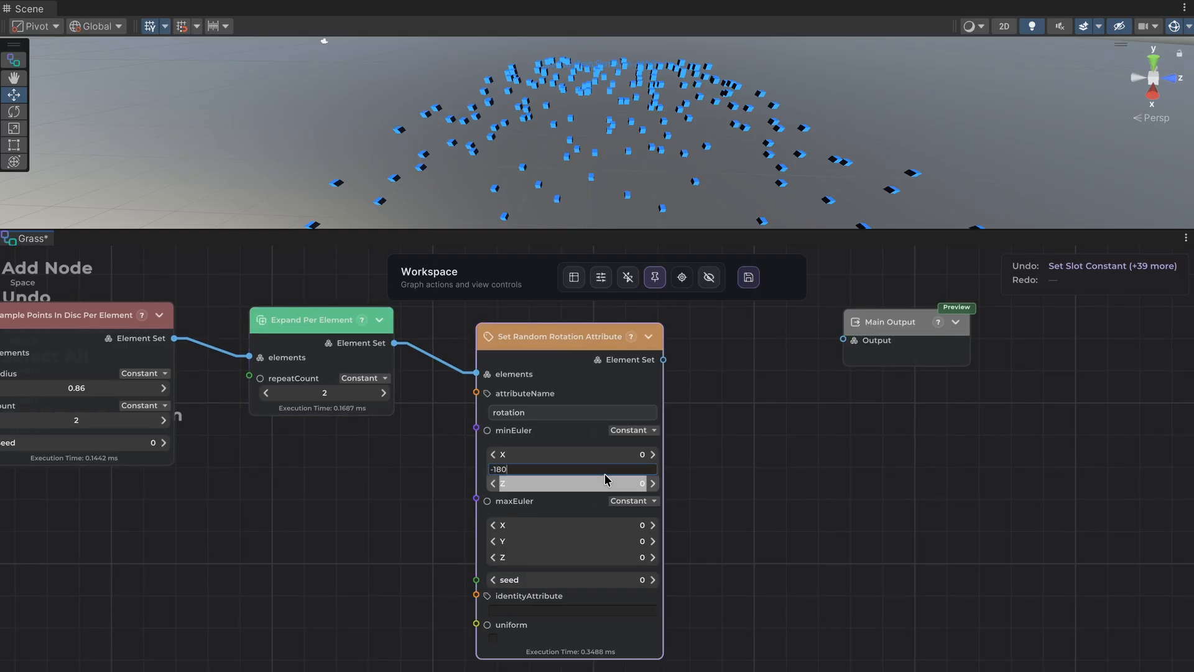
{"action": "left_click", "coordinate": [591, 544]}
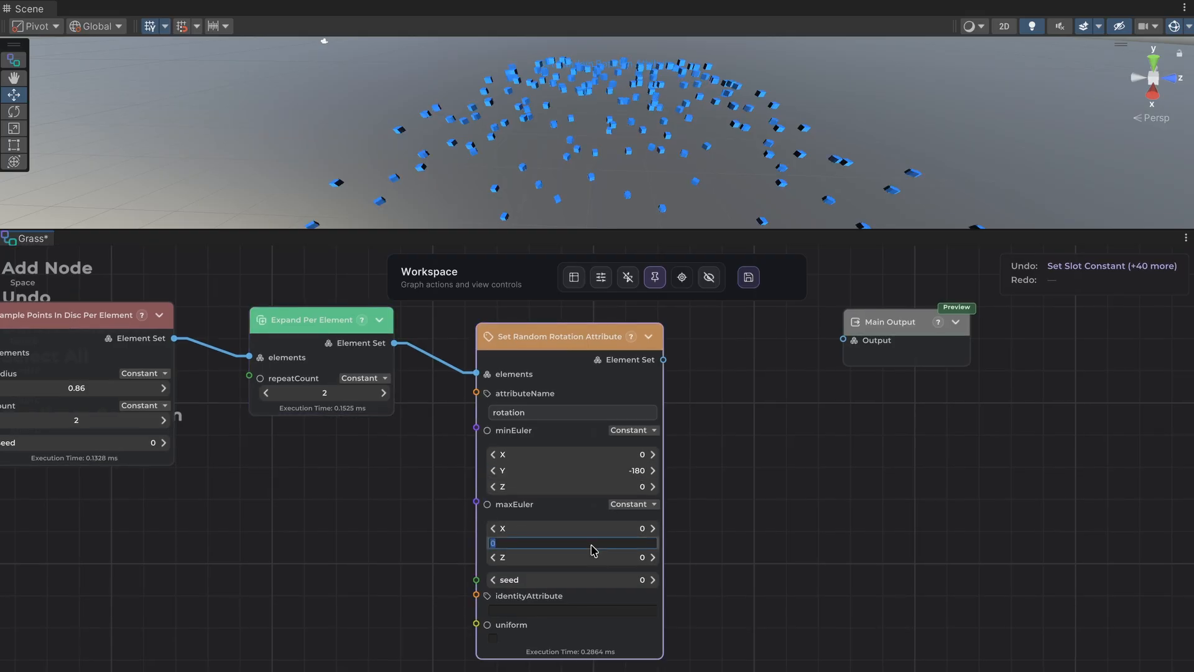
{"action": "key", "text": "Return"}
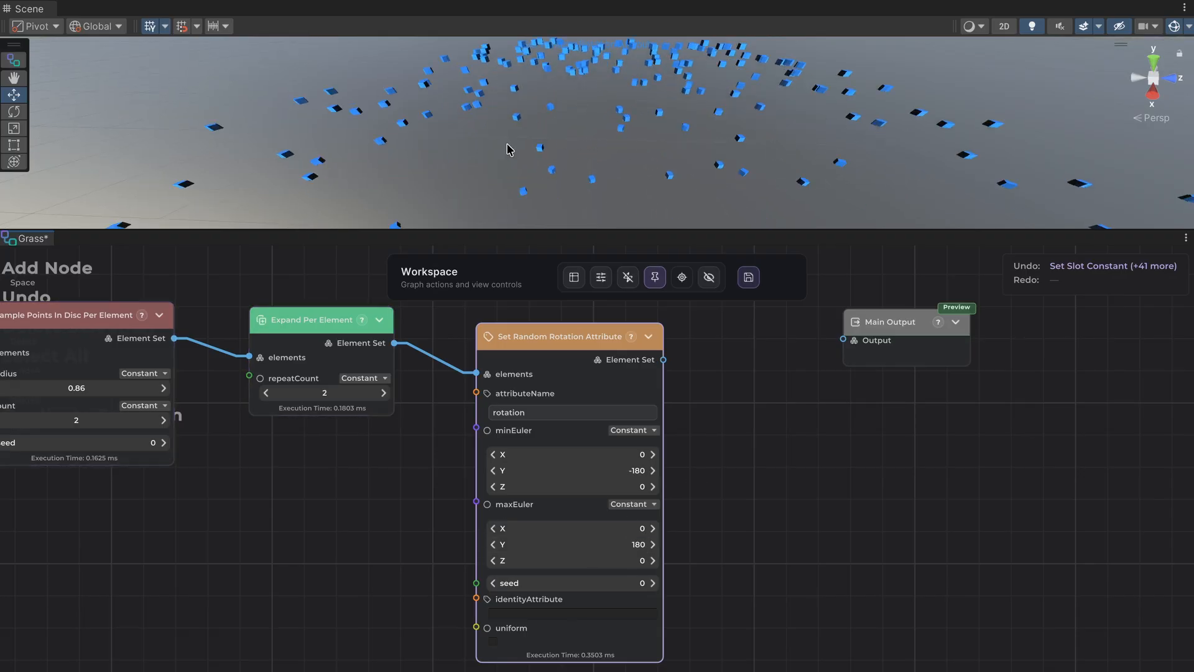
Move the Main Output node farther away to free space after the Set Random Rotation Attribute node.
{"action": "scroll", "coordinate": [753, 443], "scroll_direction": "down", "scroll_amount": 1}
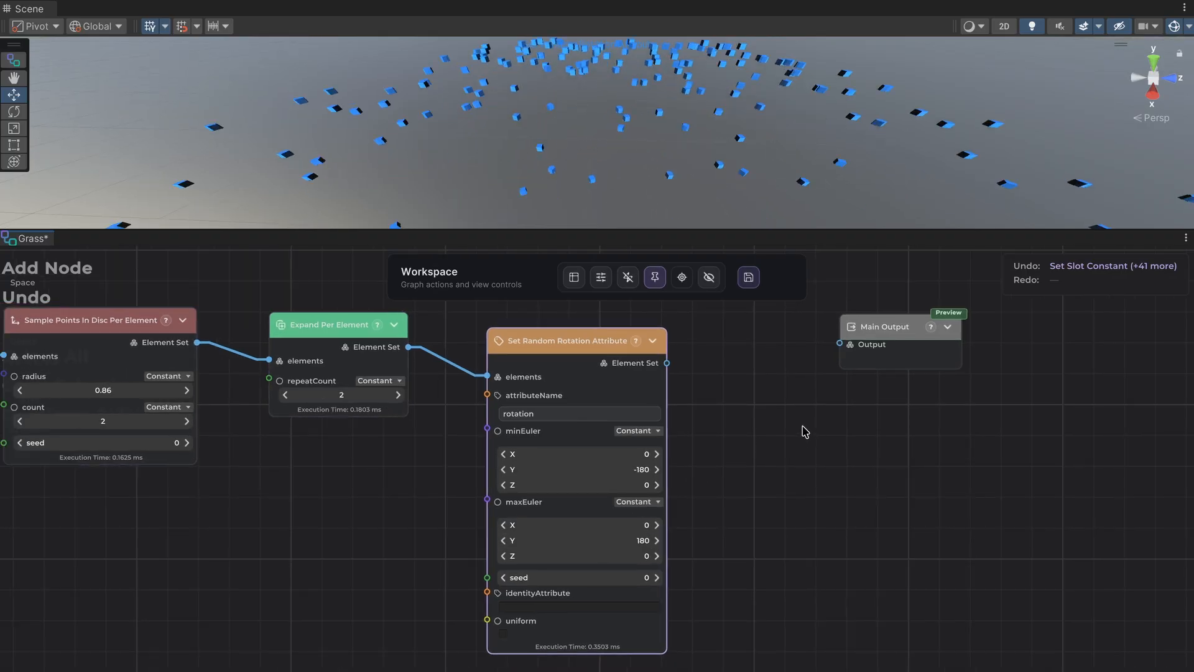
{"action": "middle_click_drag", "start_coordinate": [872, 365], "coordinate": [758, 377]}
{"action": "left_click_drag", "start_coordinate": [778, 361], "coordinate": [1072, 367]}
{"action": "middle_click_drag", "start_coordinate": [776, 454], "coordinate": [473, 509]}
{"action": "left_click", "coordinate": [188, 408]}
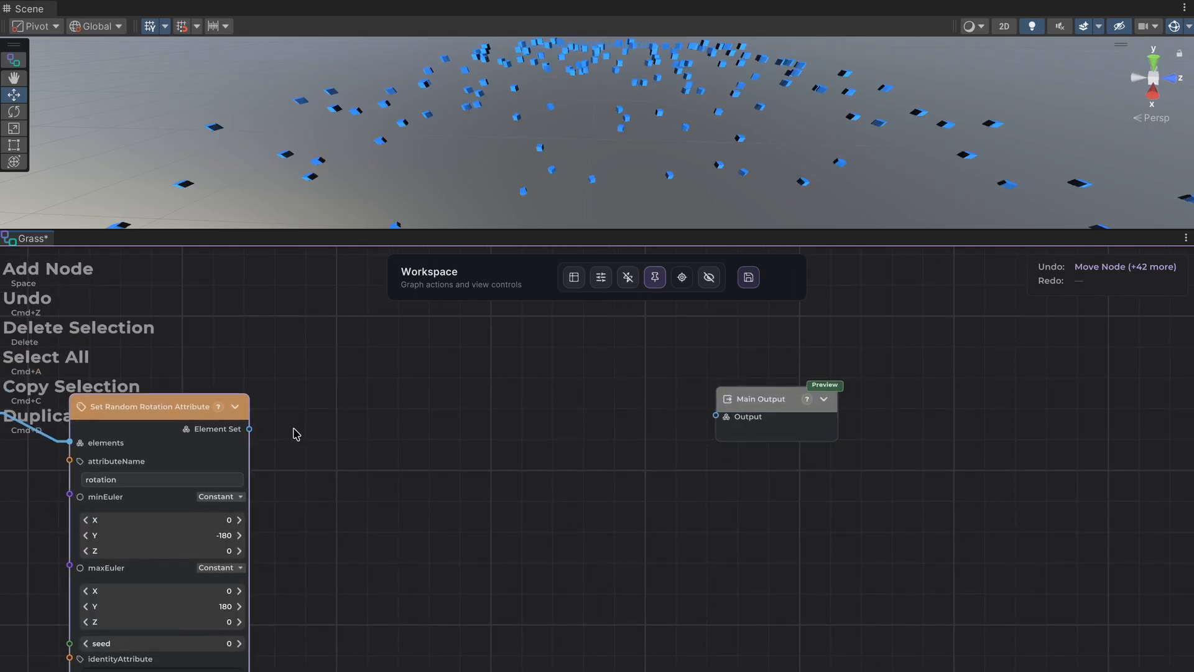
Add a Spawn Prefab node fed by the Set Random Rotation Attribute node's Element Set output.
{"action": "left_click_drag", "start_coordinate": [250, 429], "coordinate": [388, 421]}
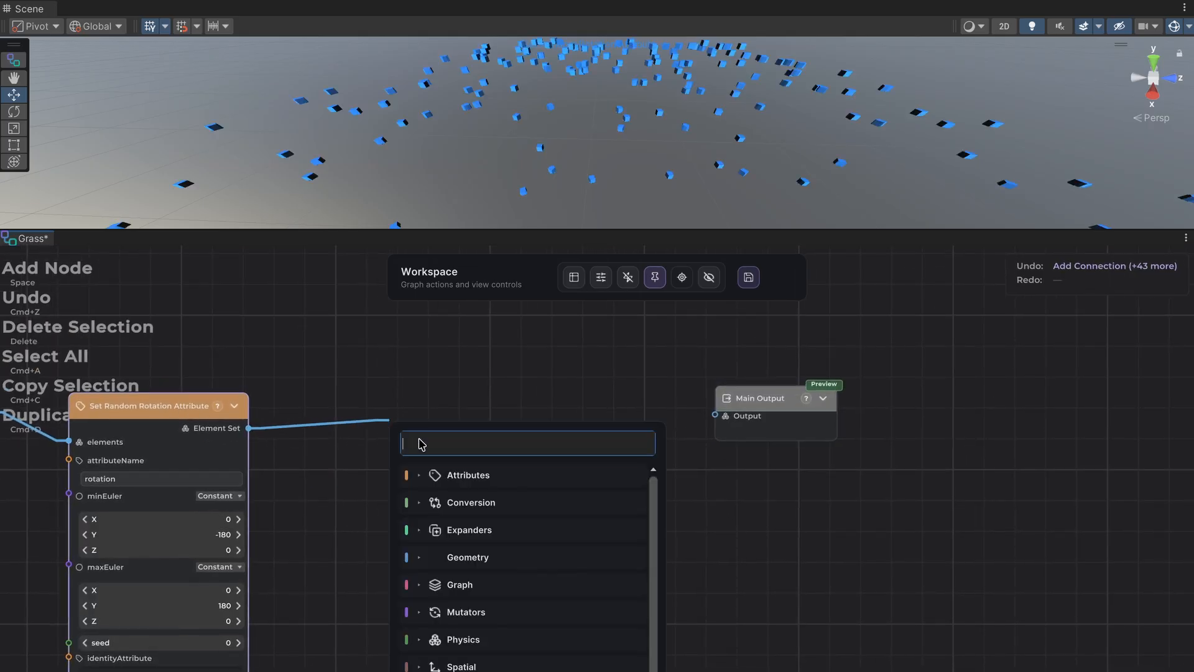
{"action": "type", "text": "spaw"}
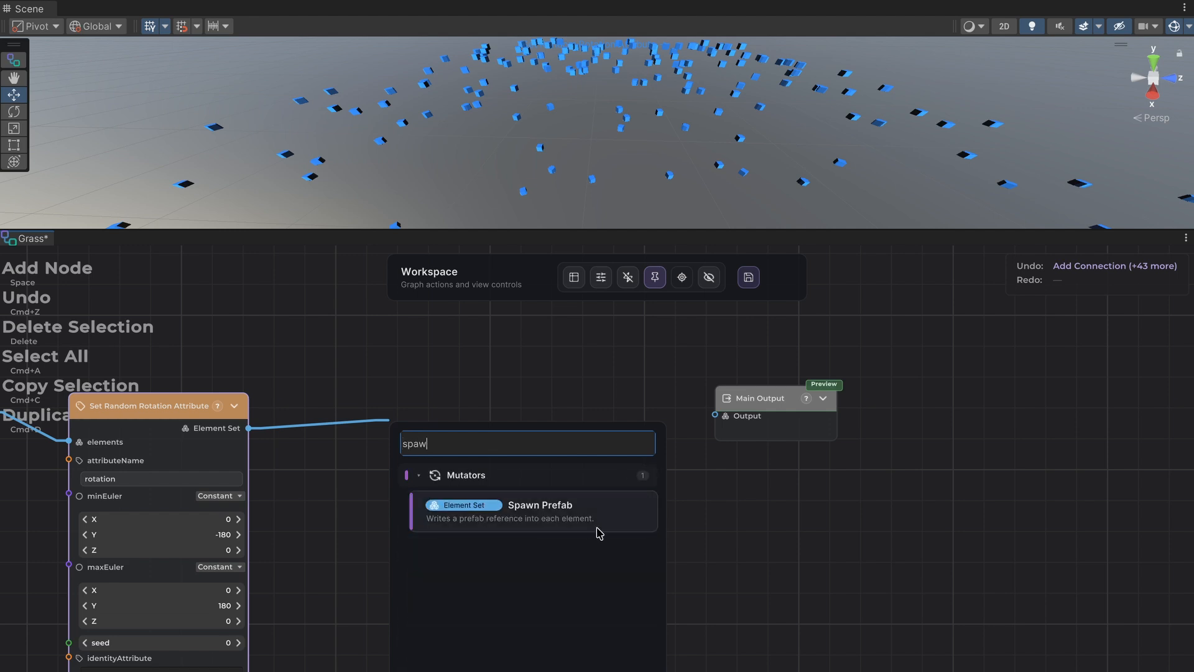
{"action": "left_click", "coordinate": [596, 527]}
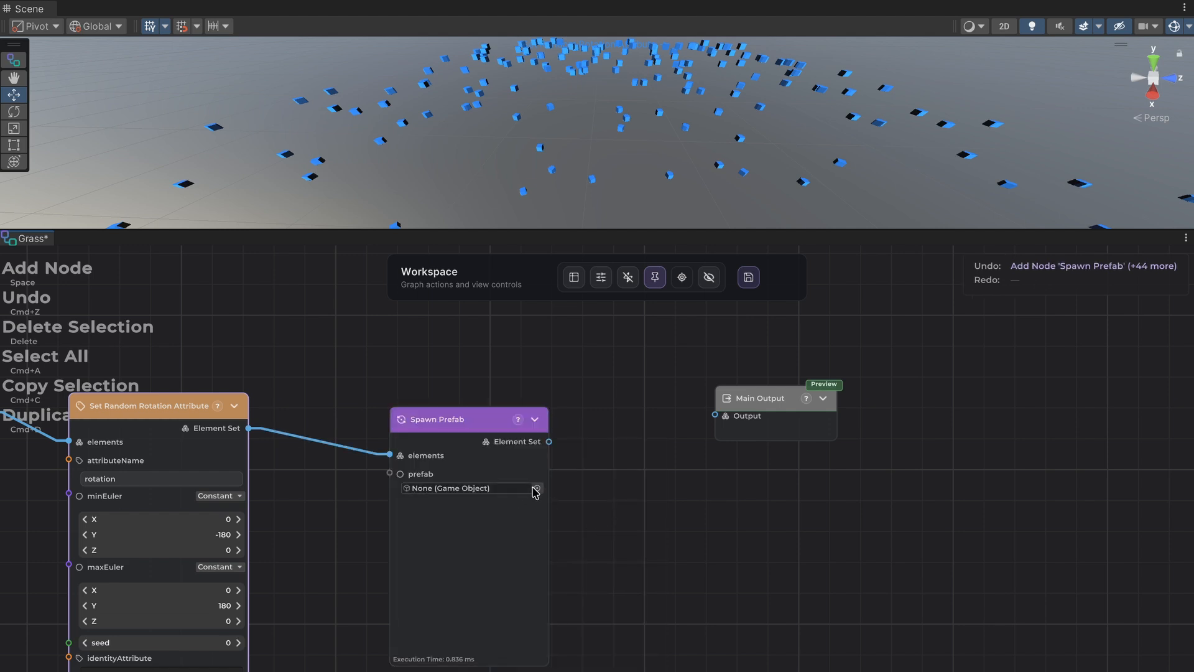
Search the game objects for "grass" and assign the Grass prefab to the Spawn Prefab node.
{"action": "left_click", "coordinate": [537, 490]}
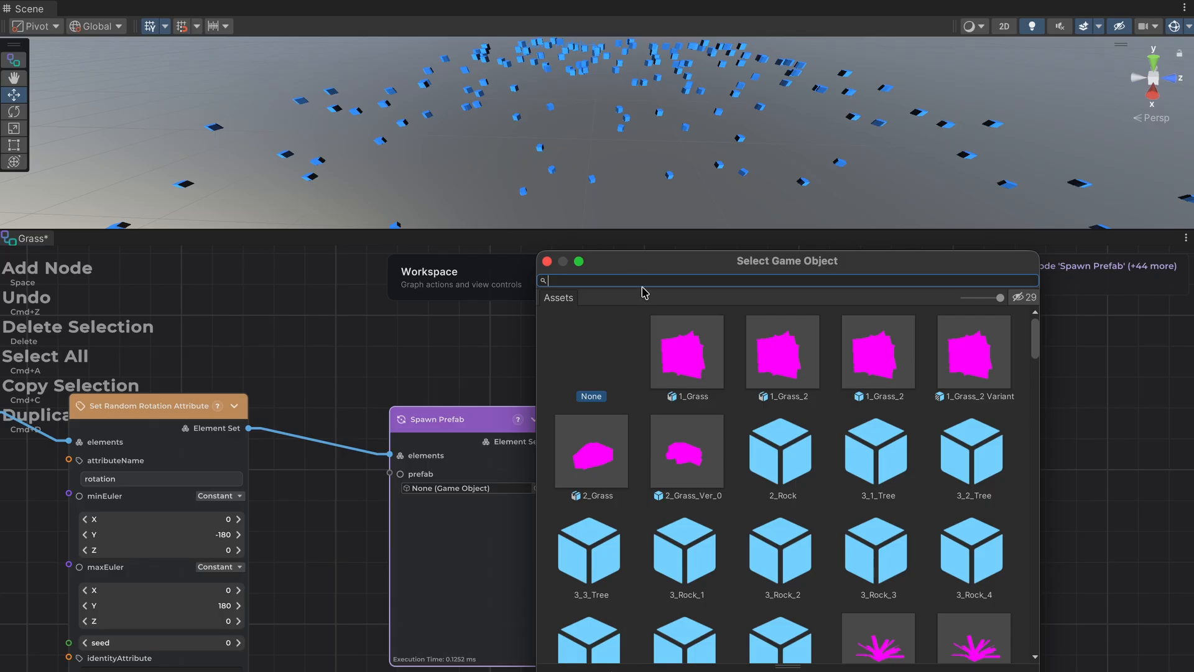
{"action": "type", "text": "grass"}
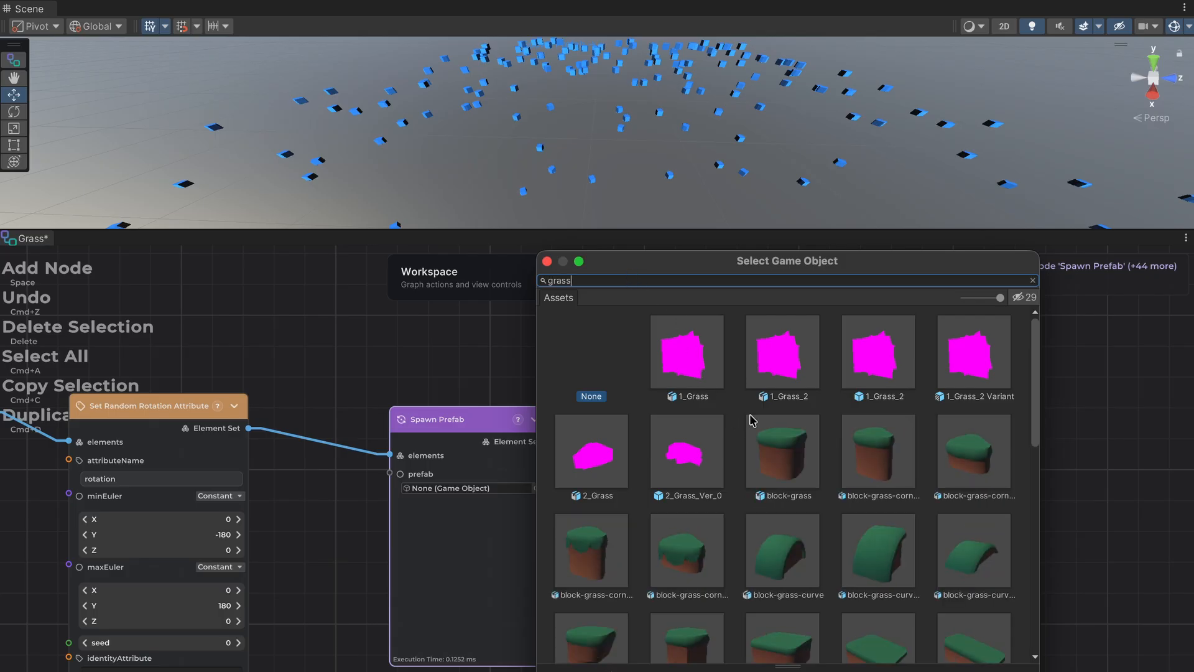
{"action": "scroll", "coordinate": [749, 416], "scroll_direction": "down", "scroll_amount": 5}
{"action": "left_click", "coordinate": [1018, 299]}
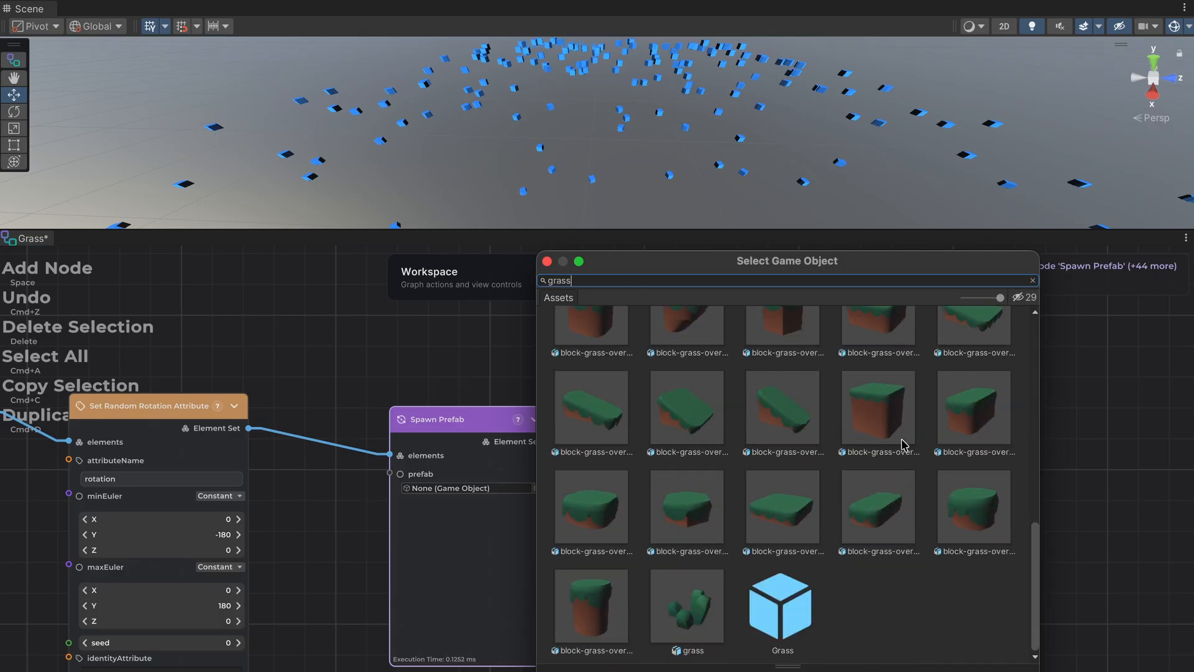
{"action": "left_click", "coordinate": [794, 619]}
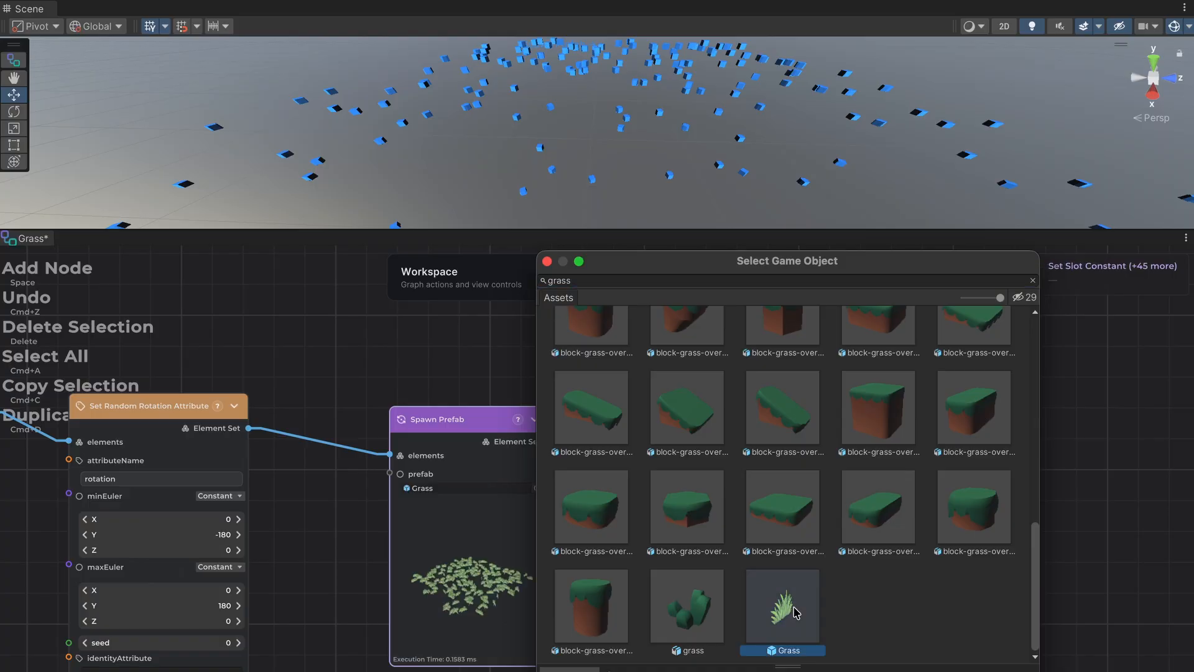
Confirm the Grass prefab, connect Spawn Prefab's Element Set output to the Main Output node, and enlarge the Scene view.
{"action": "double_click", "coordinate": [796, 613]}
{"action": "left_click_drag", "start_coordinate": [550, 442], "coordinate": [715, 415]}
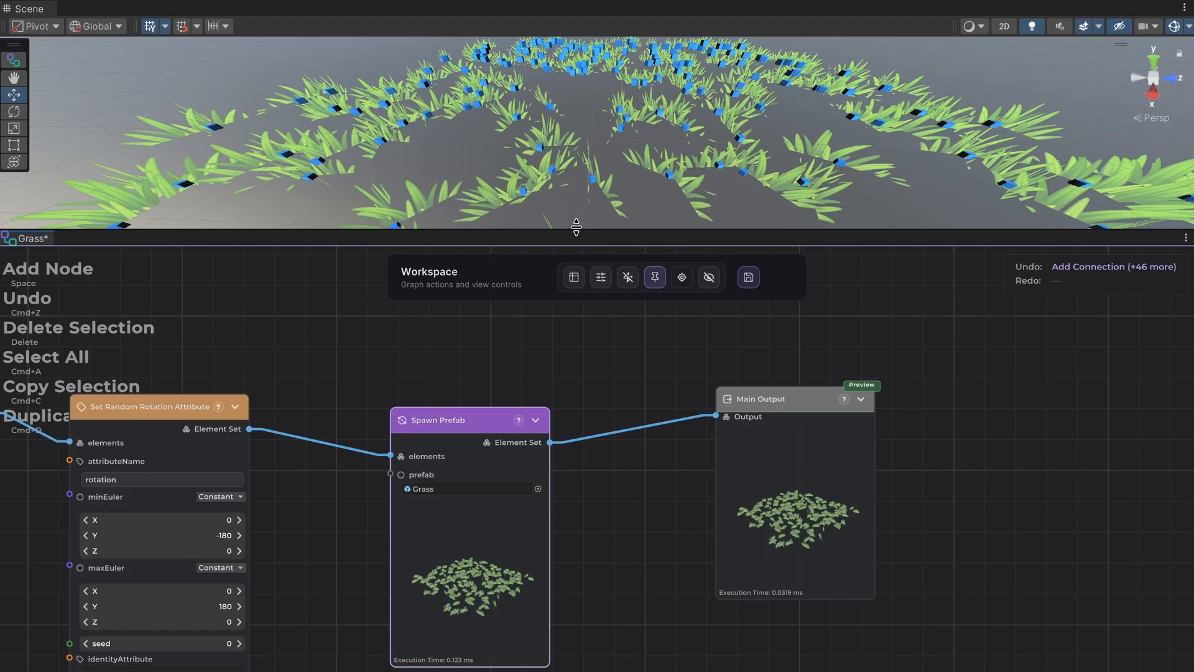
{"action": "left_click_drag", "start_coordinate": [573, 229], "coordinate": [560, 358]}
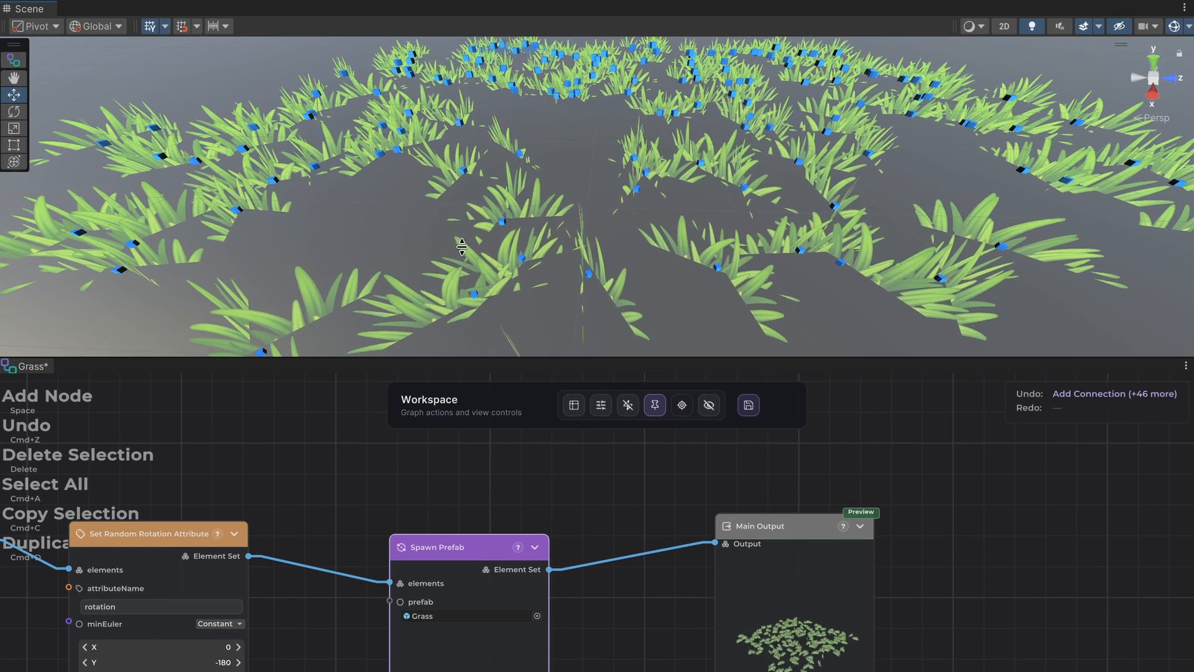
{"action": "middle_click_drag", "start_coordinate": [460, 243], "coordinate": [485, 247]}
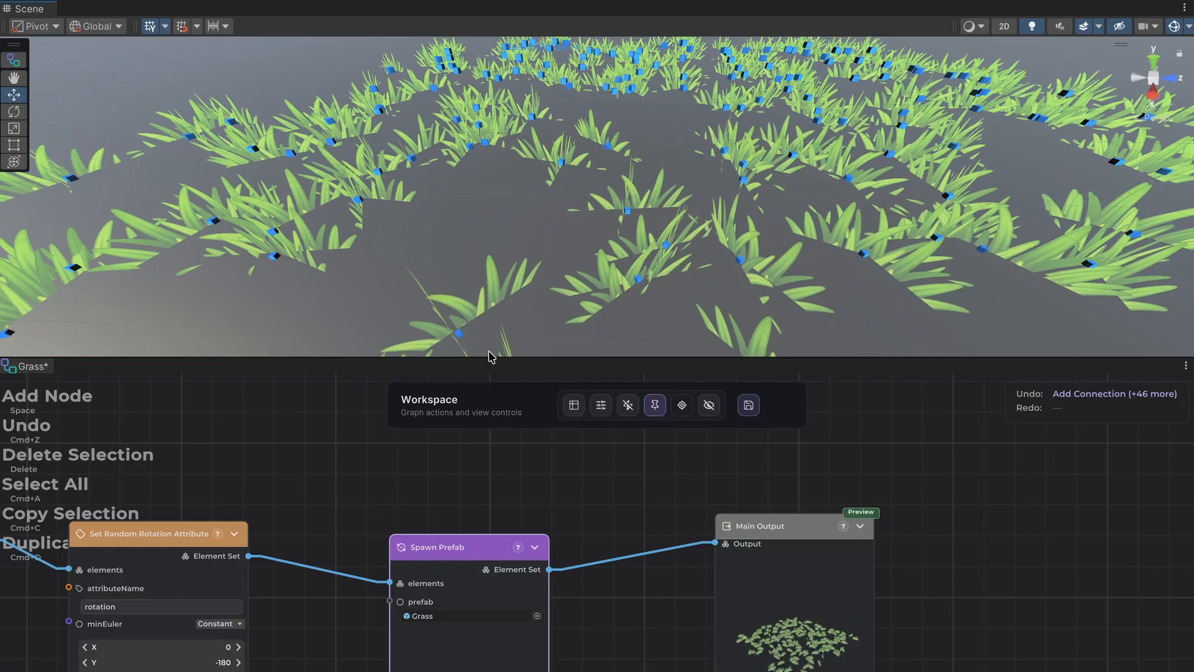
Set the origin Y of the Distribute Points In Grid node to 0.28.
{"action": "middle_click_drag", "start_coordinate": [356, 479], "coordinate": [889, 461]}
{"action": "middle_click_drag", "start_coordinate": [482, 453], "coordinate": [834, 421]}
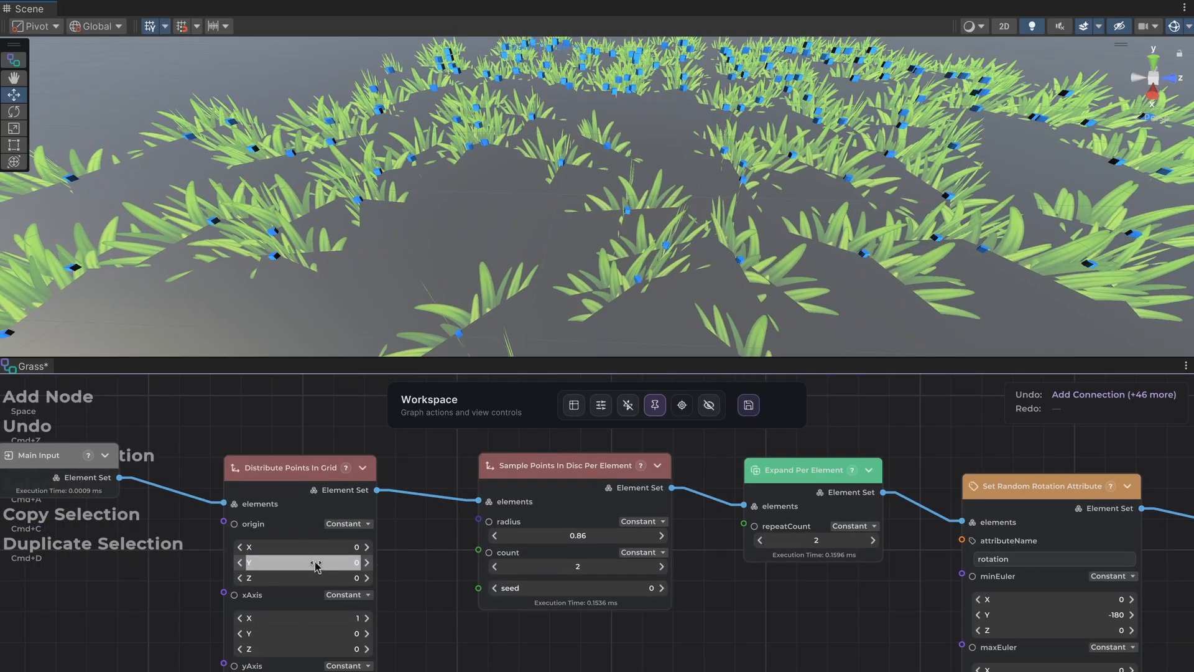
{"action": "left_click_drag", "start_coordinate": [326, 562], "coordinate": [335, 564]}
{"action": "left_click", "coordinate": [366, 562]}
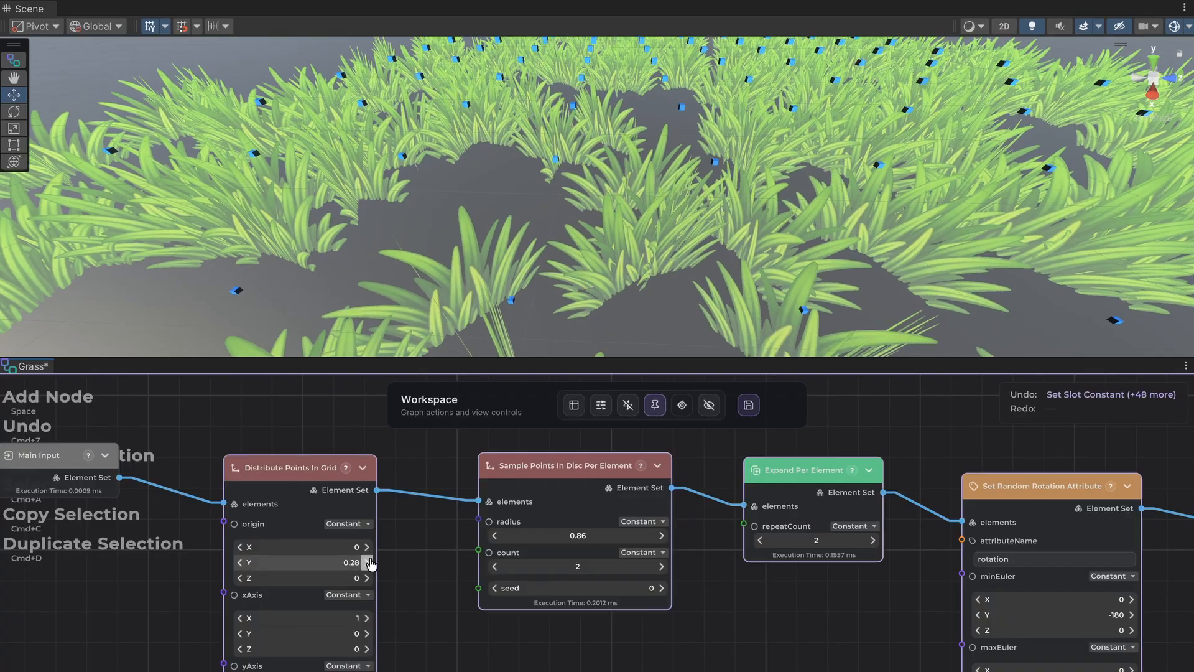
{"action": "left_click", "coordinate": [366, 562]}
{"action": "left_click", "coordinate": [239, 566]}
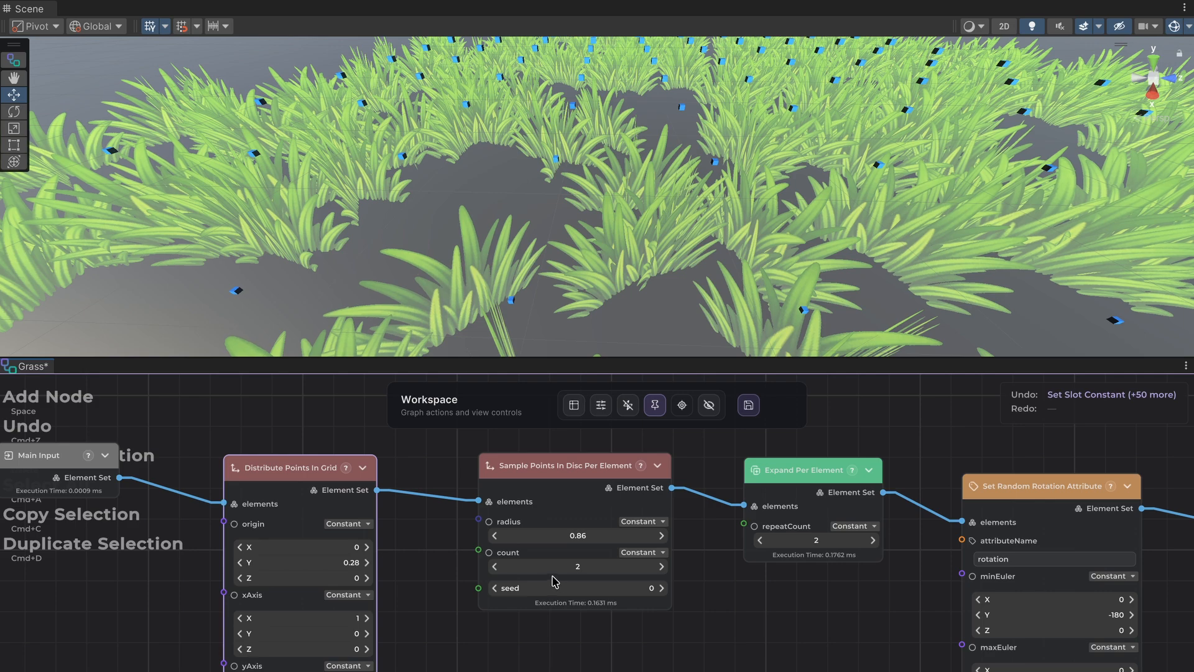
Examine the scattered grass in the Scene view from several angles and distances.
{"action": "scroll", "coordinate": [555, 581], "scroll_direction": "down", "scroll_amount": 3}
{"action": "middle_click_drag", "start_coordinate": [690, 612], "coordinate": [424, 608]}
{"action": "scroll", "coordinate": [563, 241], "scroll_direction": "down", "scroll_amount": 5}
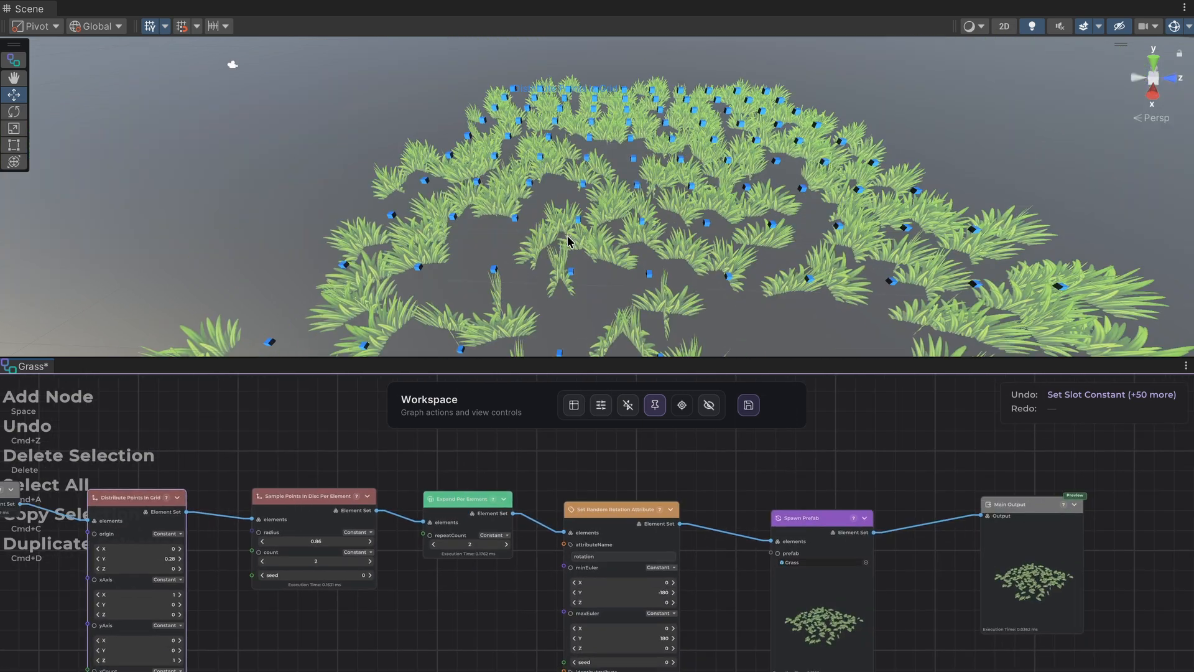
{"action": "middle_click_drag", "start_coordinate": [564, 232], "coordinate": [506, 205]}
{"action": "right_click_drag", "start_coordinate": [594, 251], "coordinate": [596, 282]}
{"action": "mouse_move", "coordinate": [604, 239]}
{"action": "middle_mouse_down"}
{"action": "mouse_move", "coordinate": [621, 272]}
{"action": "mouse_move", "coordinate": [602, 238]}
{"action": "middle_mouse_up"}
{"action": "scroll", "coordinate": [618, 267], "scroll_direction": "up", "scroll_amount": 3}
{"action": "left_click", "coordinate": [328, 499]}
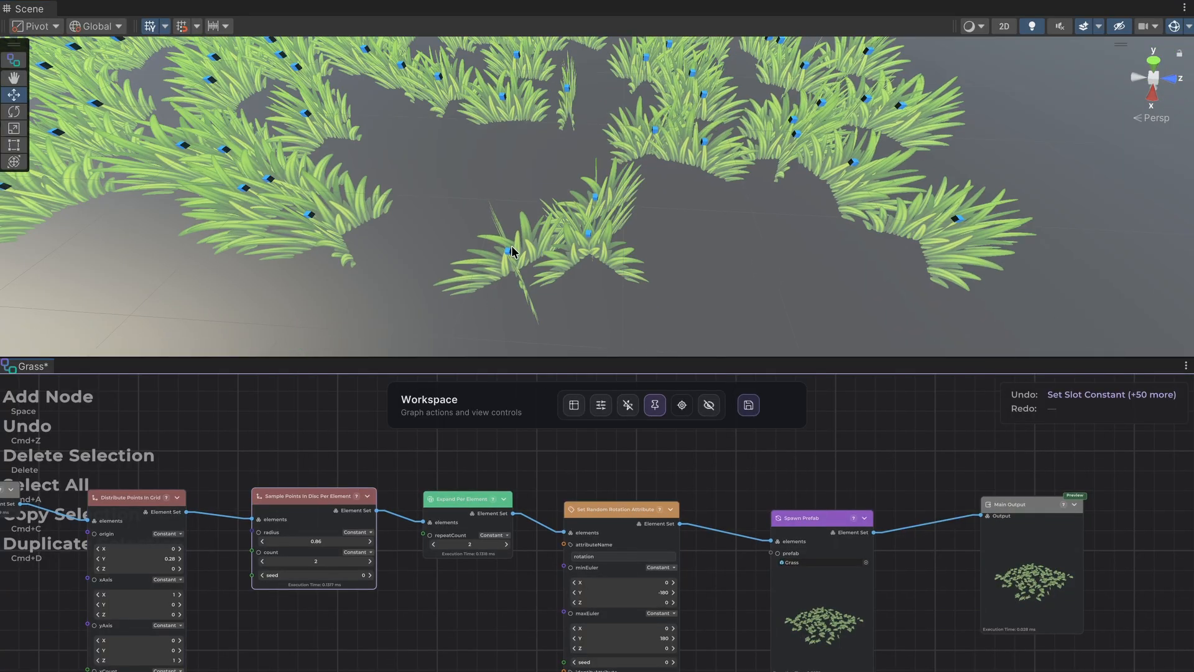
{"action": "mouse_move", "coordinate": [479, 247]}
{"action": "middle_mouse_down"}
{"action": "mouse_move", "coordinate": [536, 251]}
{"action": "mouse_move", "coordinate": [547, 306]}
{"action": "mouse_move", "coordinate": [568, 188]}
{"action": "mouse_move", "coordinate": [576, 199]}
{"action": "mouse_move", "coordinate": [490, 189]}
{"action": "middle_mouse_up"}
{"action": "right_click_drag", "start_coordinate": [548, 255], "coordinate": [553, 185]}
{"action": "middle_click_drag", "start_coordinate": [555, 186], "coordinate": [637, 189]}
{"action": "scroll", "coordinate": [661, 586], "scroll_direction": "up", "scroll_amount": 5}
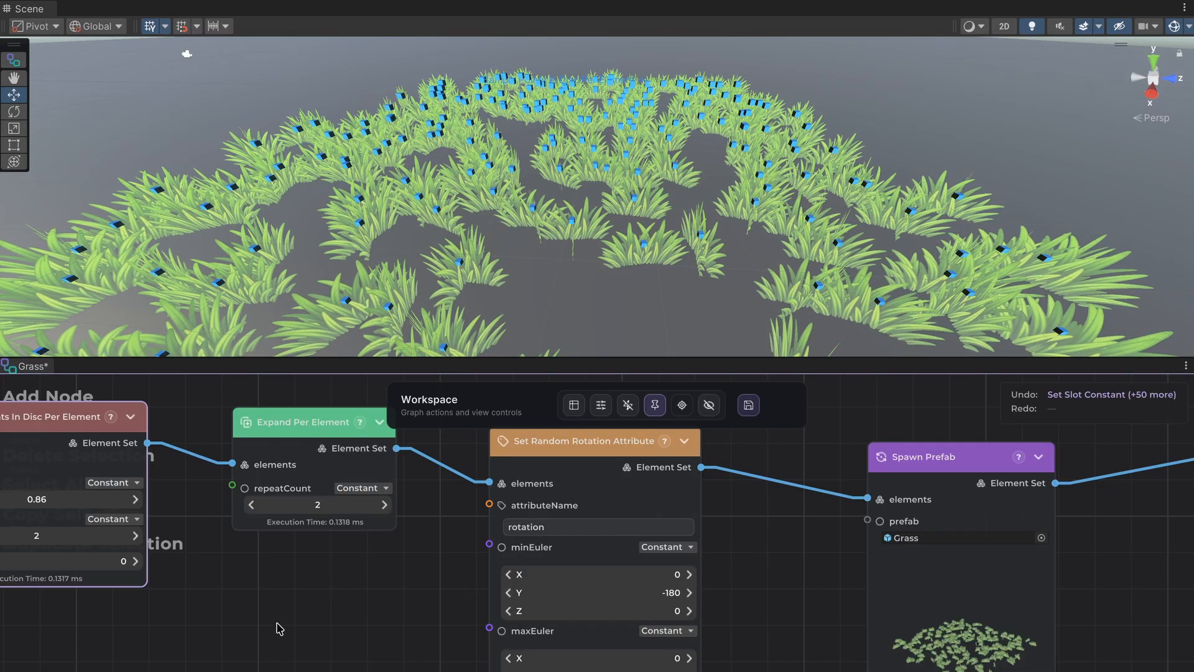
Set the Expand Per Element node's repeatCount to 3.
{"action": "middle_click_drag", "start_coordinate": [280, 629], "coordinate": [501, 618]}
{"action": "left_click", "coordinate": [453, 620]}
{"action": "scroll", "coordinate": [453, 625], "scroll_direction": "down", "scroll_amount": 1}
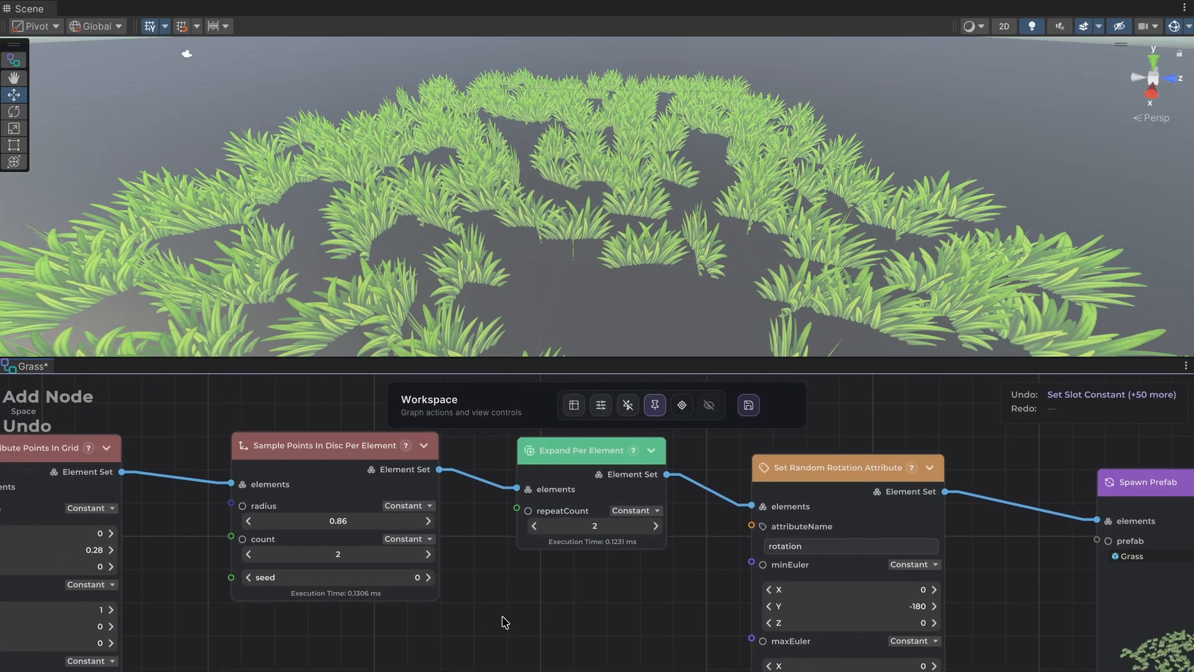
{"action": "left_click", "coordinate": [657, 524]}
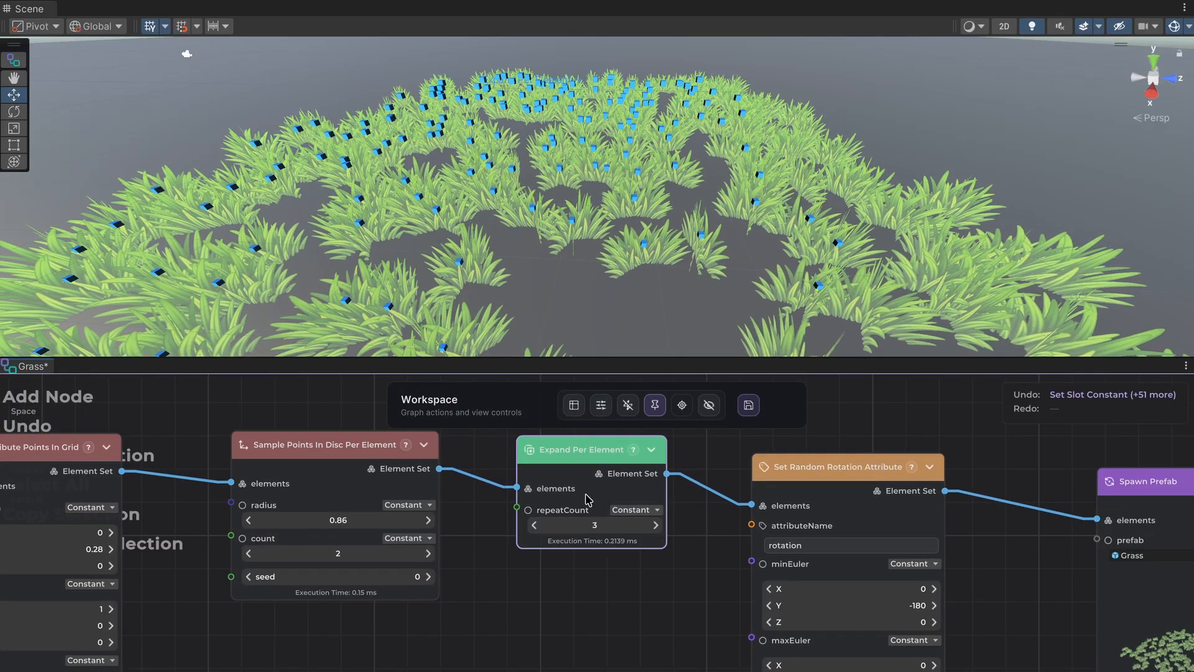
Insert a Jitter Scale node between Set Random Rotation Attribute and Spawn Prefab, connect its Element Set output, and align it with its neighbours.
{"action": "middle_click_drag", "start_coordinate": [521, 646], "coordinate": [559, 606]}
{"action": "middle_click_drag", "start_coordinate": [915, 567], "coordinate": [245, 561]}
{"action": "left_click_drag", "start_coordinate": [309, 568], "coordinate": [781, 599]}
{"action": "left_click_drag", "start_coordinate": [418, 571], "coordinate": [781, 559]}
{"action": "left_click", "coordinate": [258, 535]}
{"action": "left_click_drag", "start_coordinate": [193, 455], "coordinate": [295, 482]}
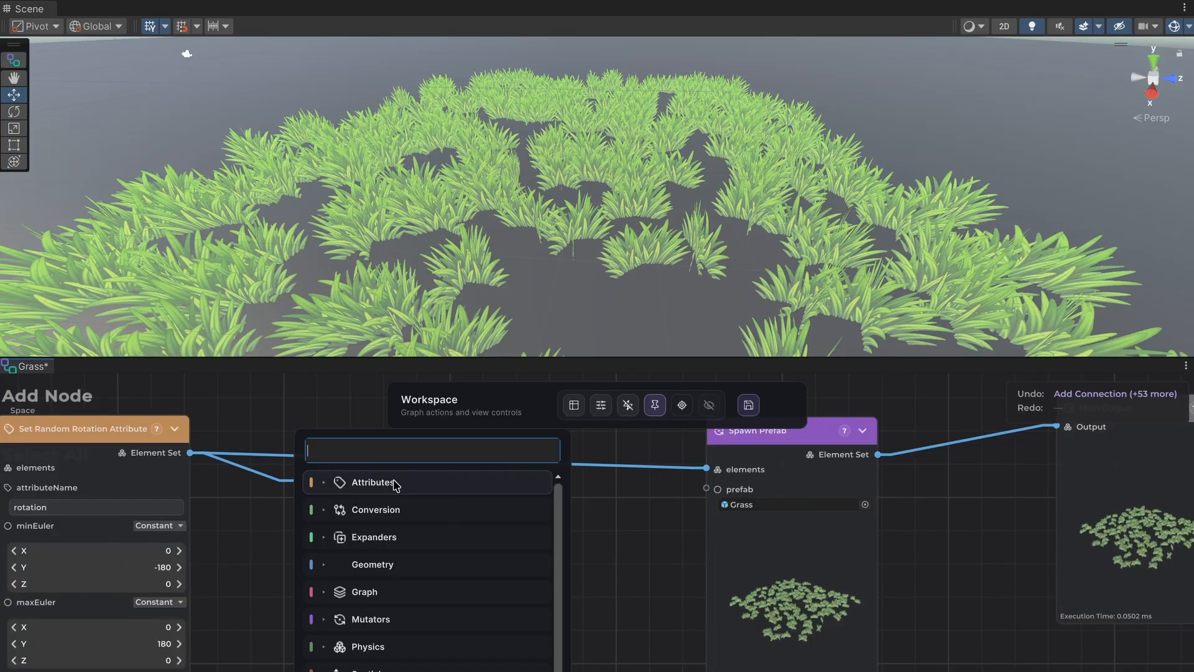
{"action": "type", "text": "jitter"}
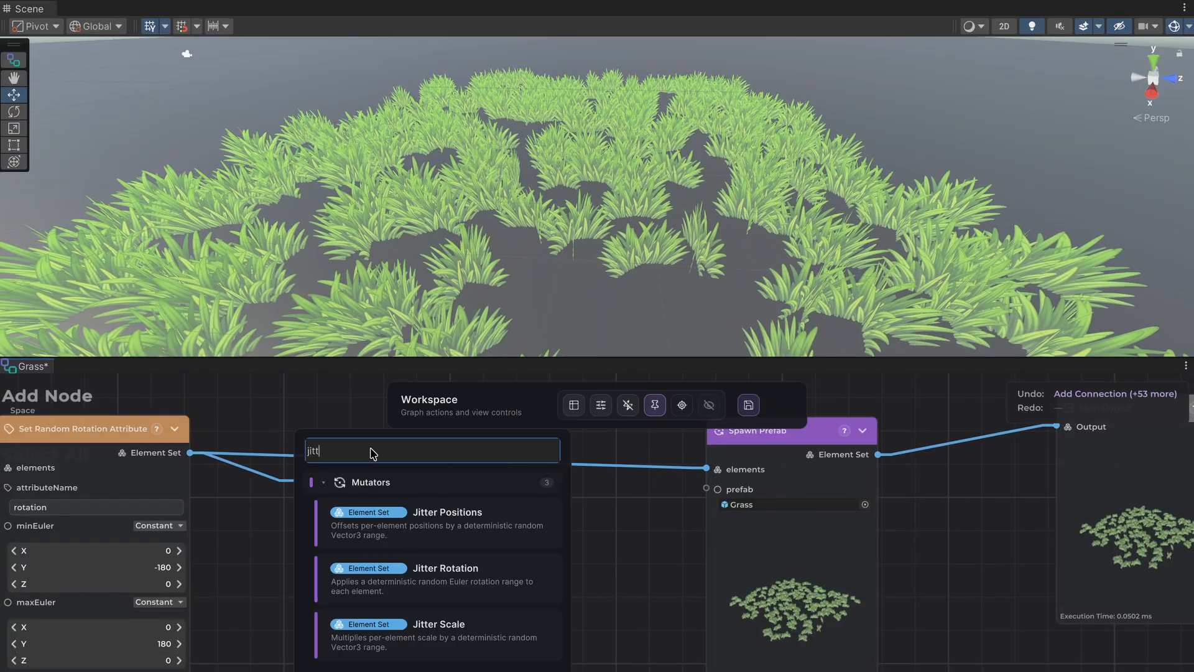
{"action": "left_click", "coordinate": [489, 622]}
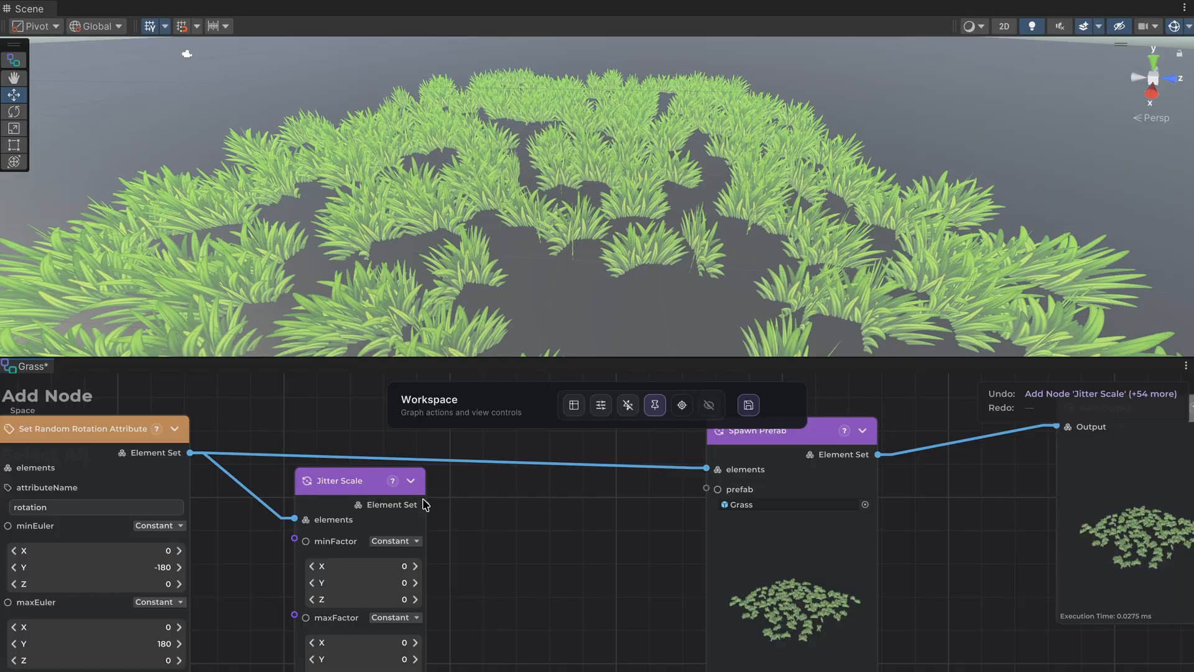
{"action": "left_click_drag", "start_coordinate": [427, 505], "coordinate": [706, 470]}
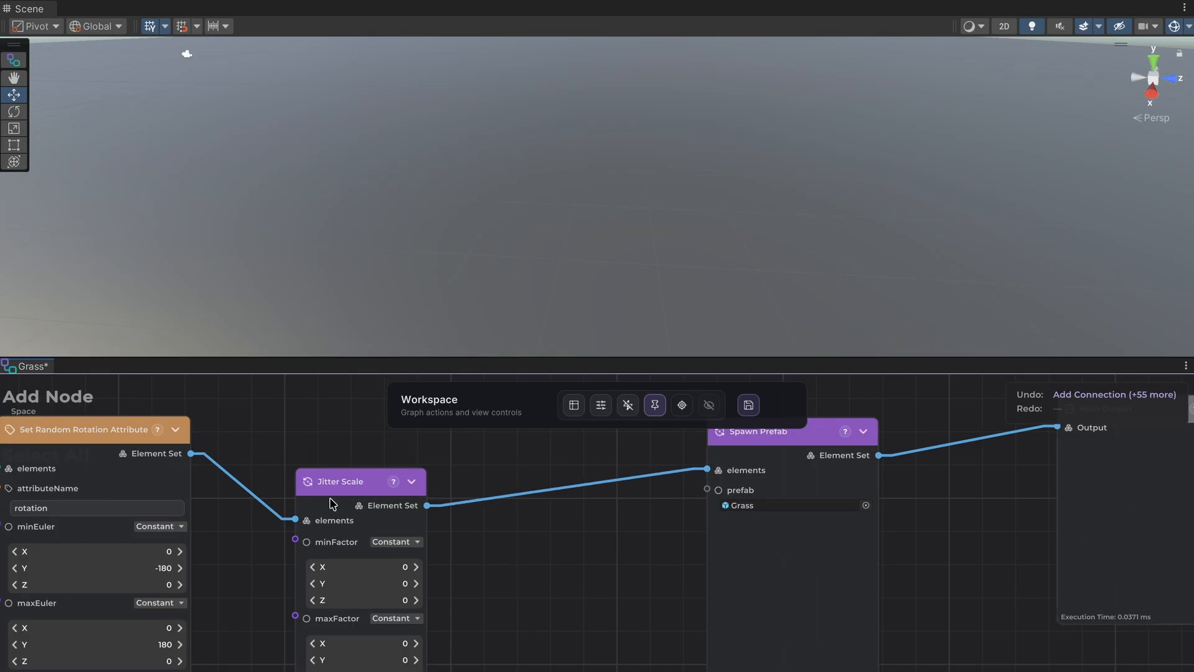
{"action": "left_click_drag", "start_coordinate": [333, 499], "coordinate": [376, 464]}
Set the Jitter Scale node's minFactor X, Y and Z to 1.
{"action": "left_click", "coordinate": [403, 534]}
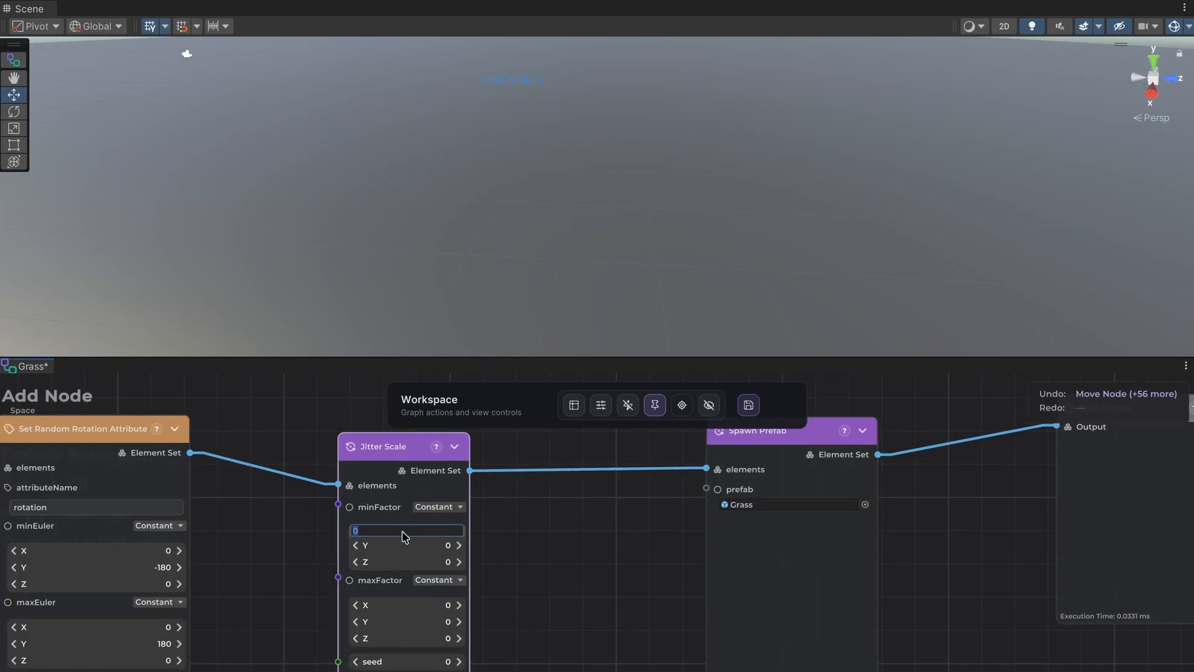
{"action": "type", "text": "1"}
{"action": "left_click", "coordinate": [419, 563]}
{"action": "type", "text": "1"}
{"action": "left_click", "coordinate": [408, 551]}
{"action": "type", "text": "1"}
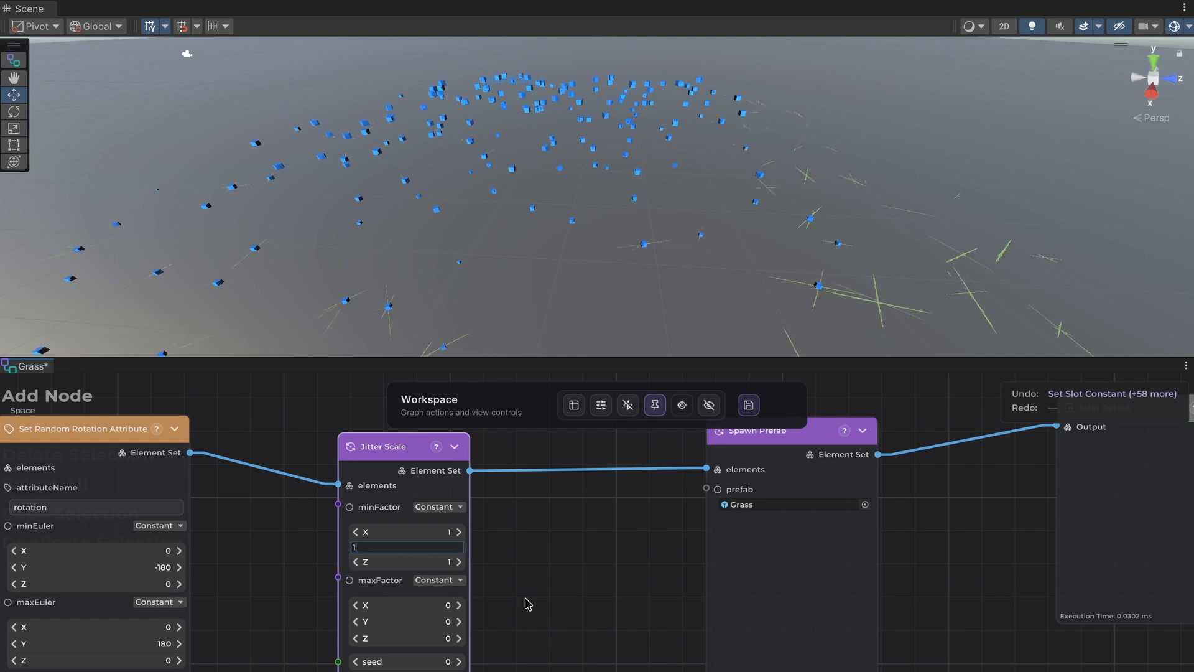
{"action": "left_click", "coordinate": [528, 602]}
{"action": "middle_click_drag", "start_coordinate": [528, 602], "coordinate": [536, 563]}
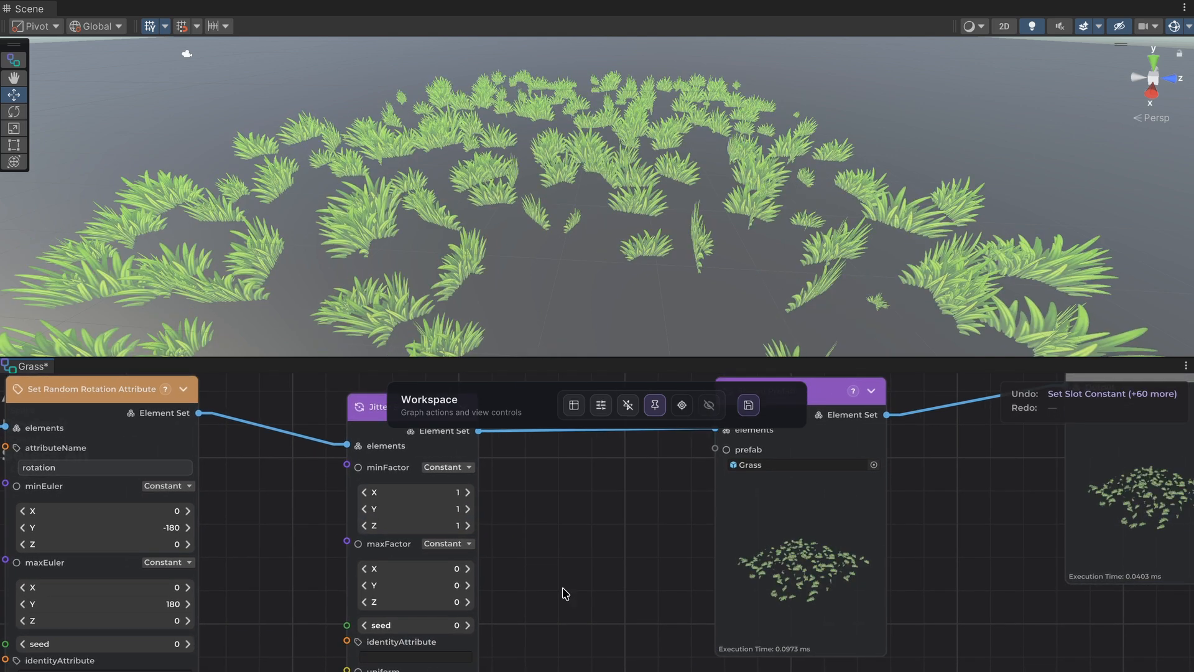
Set the Jitter Scale node's minFactor X, Y and Z to 0.5.
{"action": "left_click", "coordinate": [420, 577]}
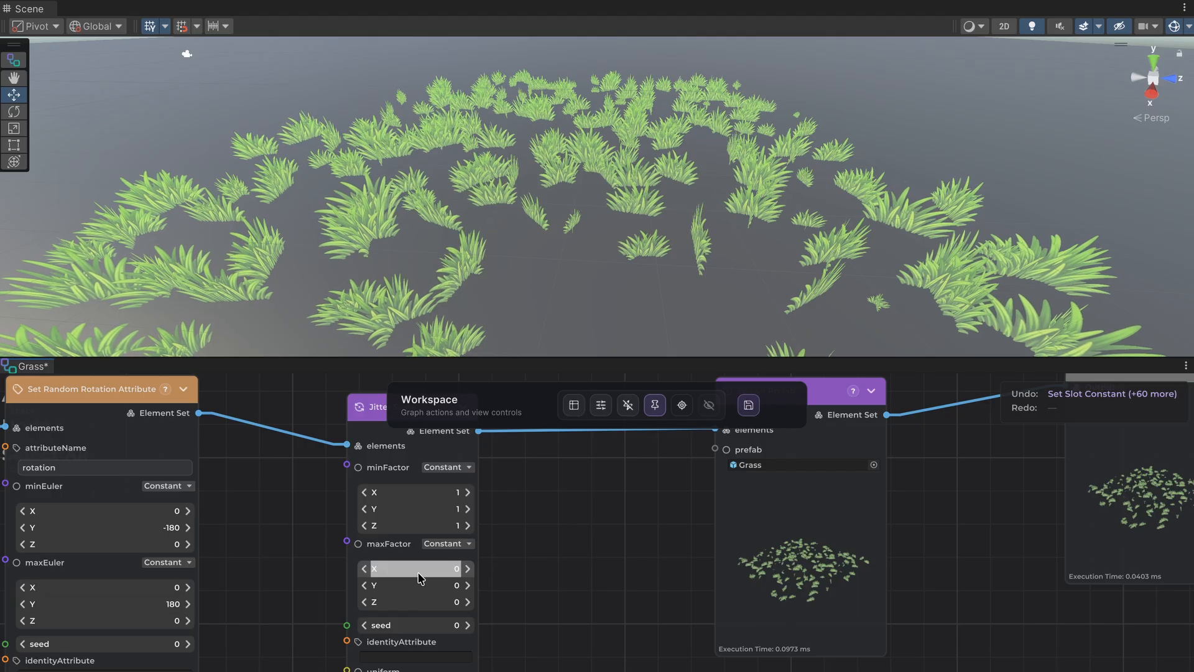
{"action": "left_click", "coordinate": [416, 492]}
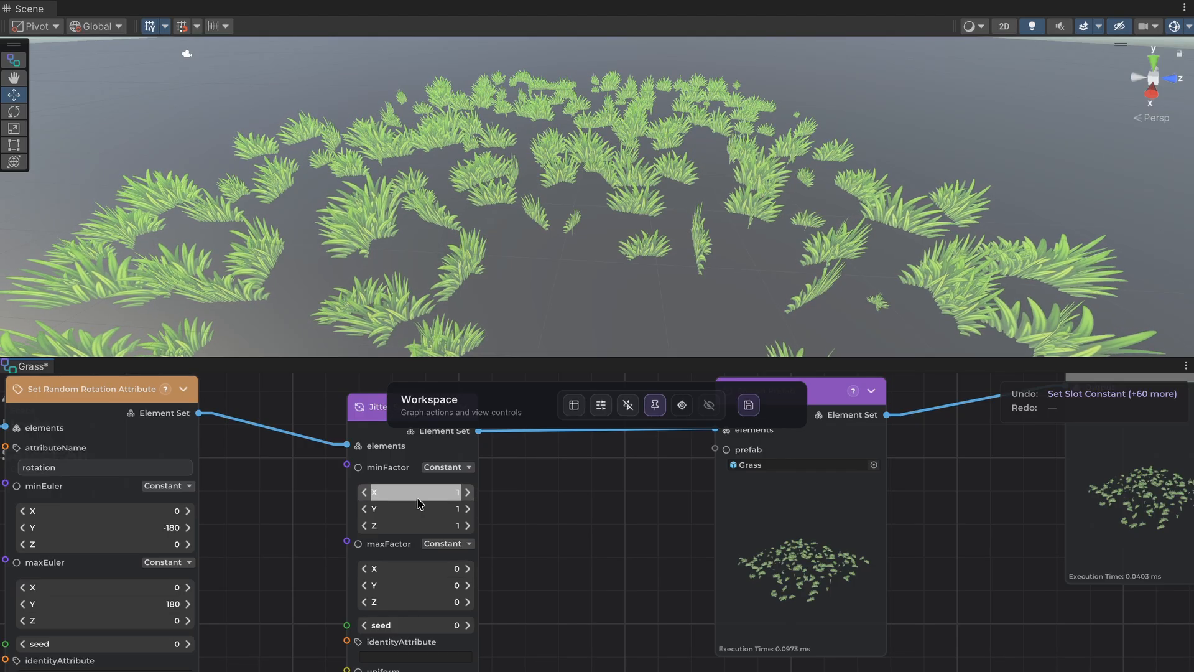
{"action": "type", "text": "0"}
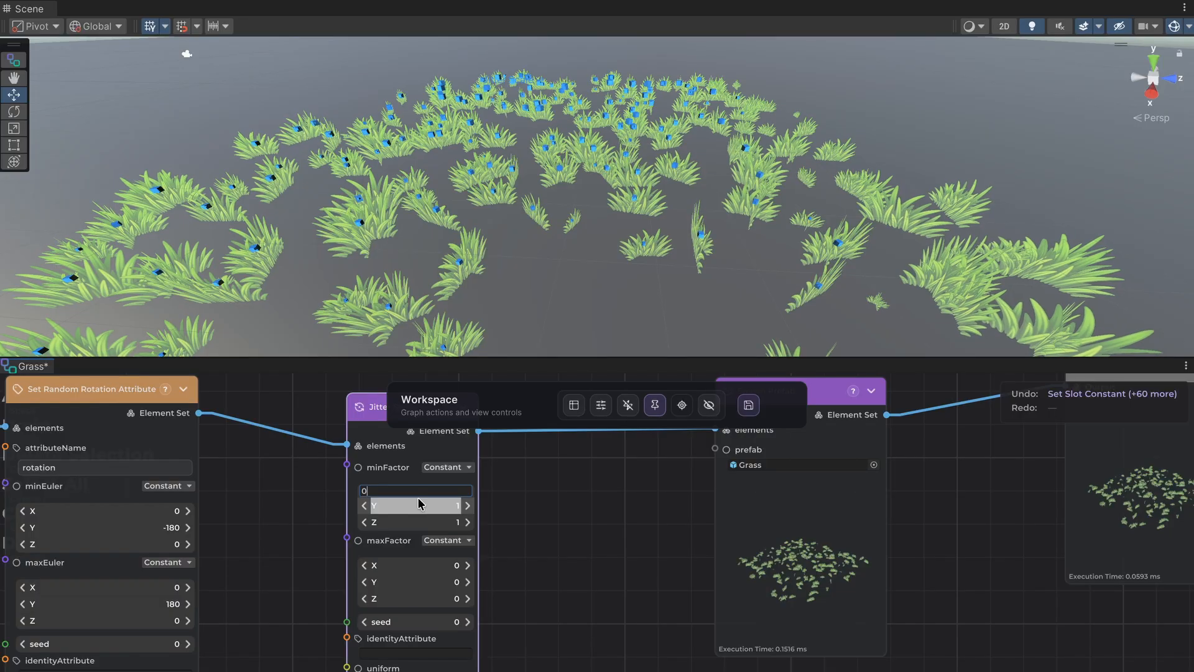
{"action": "type", "text": ".5"}
{"action": "key", "text": "Tab"}
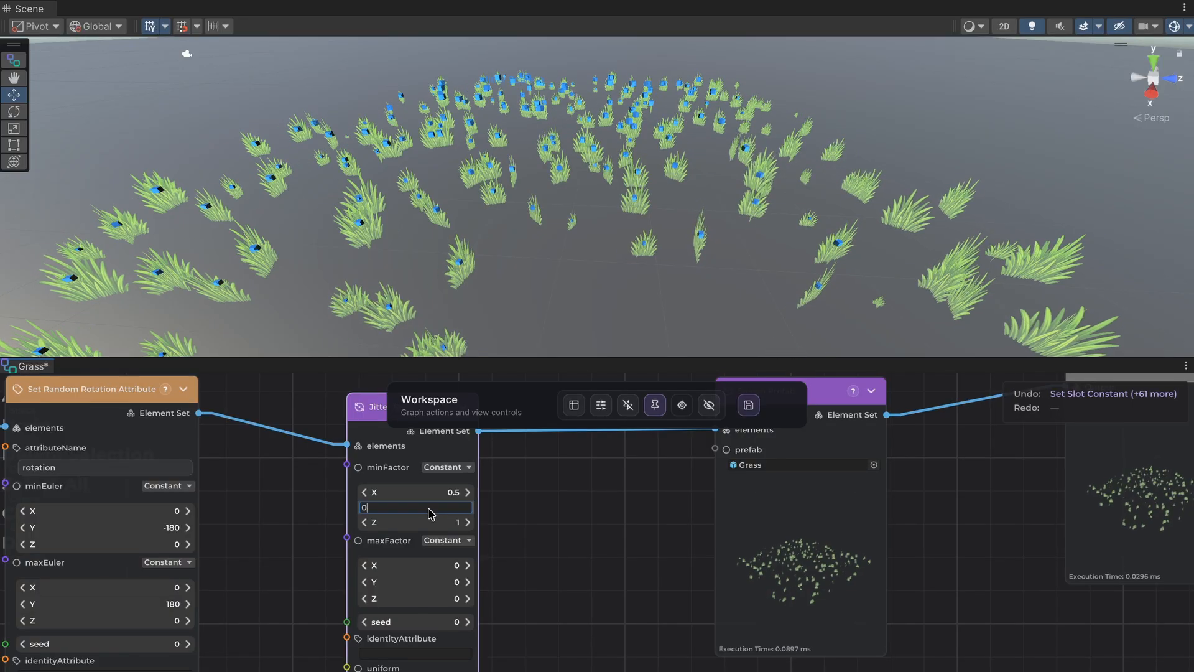
{"action": "type", "text": "0,5"}
{"action": "key", "text": "Tab"}
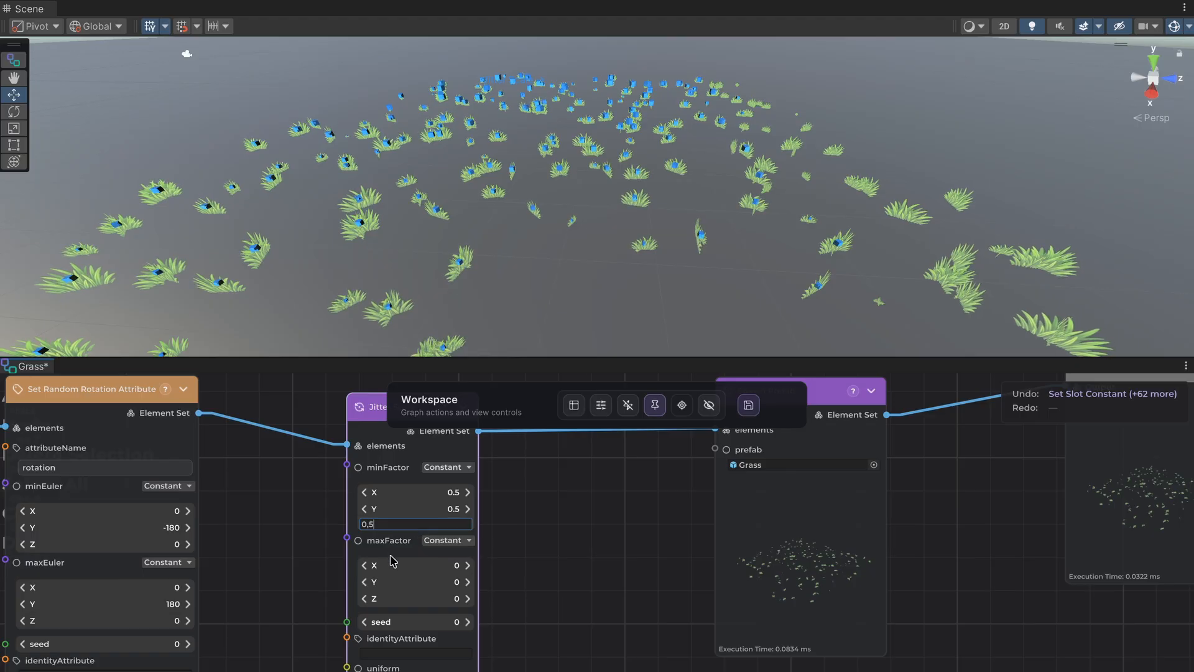
{"action": "key", "text": "Tab"}
Set the Jitter Scale node's maxFactor X, Y and Z to 1.
{"action": "type", "text": "1"}
{"action": "left_click", "coordinate": [418, 587]}
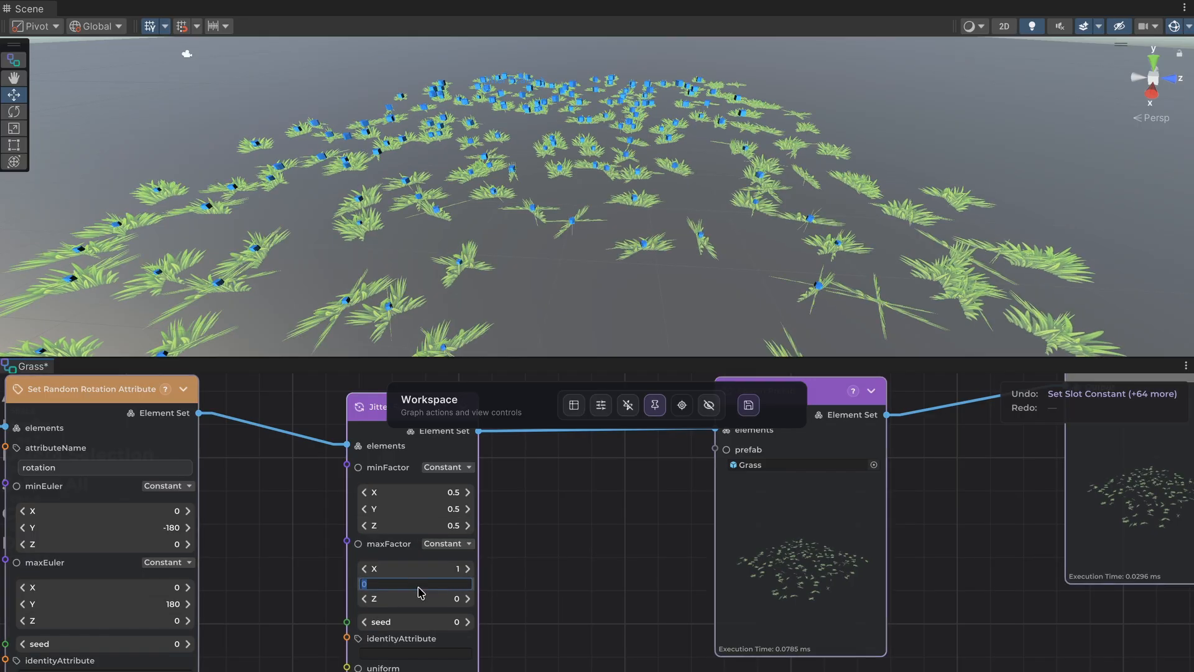
{"action": "type", "text": "1"}
{"action": "left_click", "coordinate": [425, 602]}
{"action": "type", "text": "1"}
{"action": "left_click", "coordinate": [556, 599]}
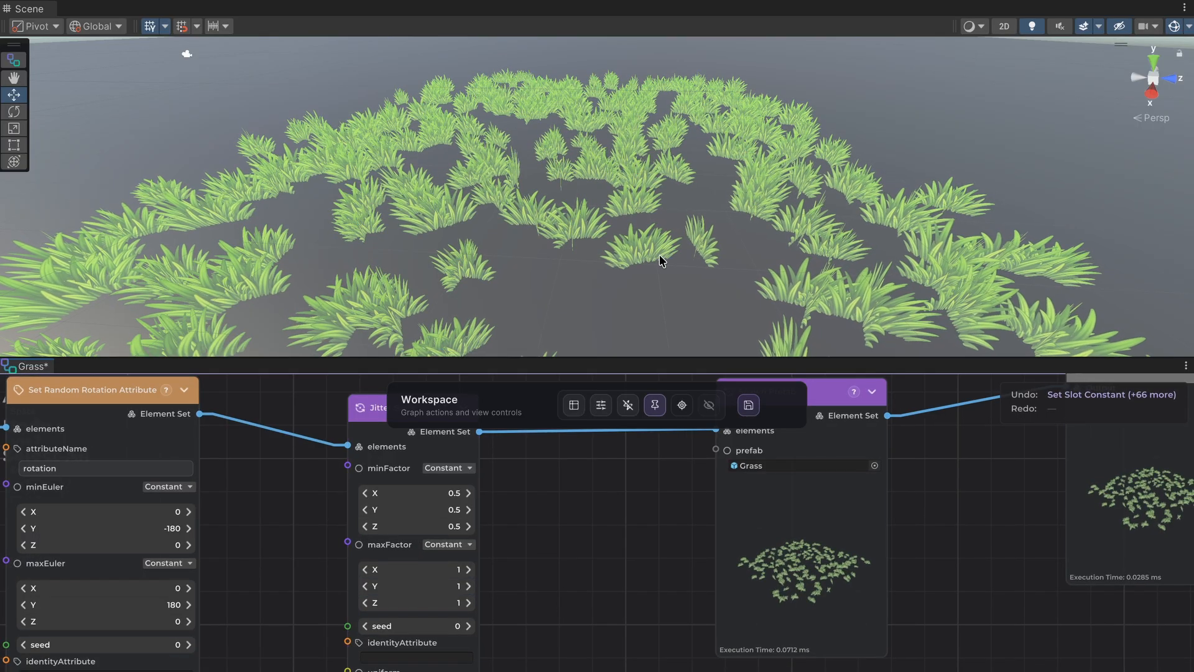
Try seed values up to 5 on the Jitter Scale node and return the seed to 0.
{"action": "scroll", "coordinate": [660, 256], "scroll_direction": "up", "scroll_amount": 8}
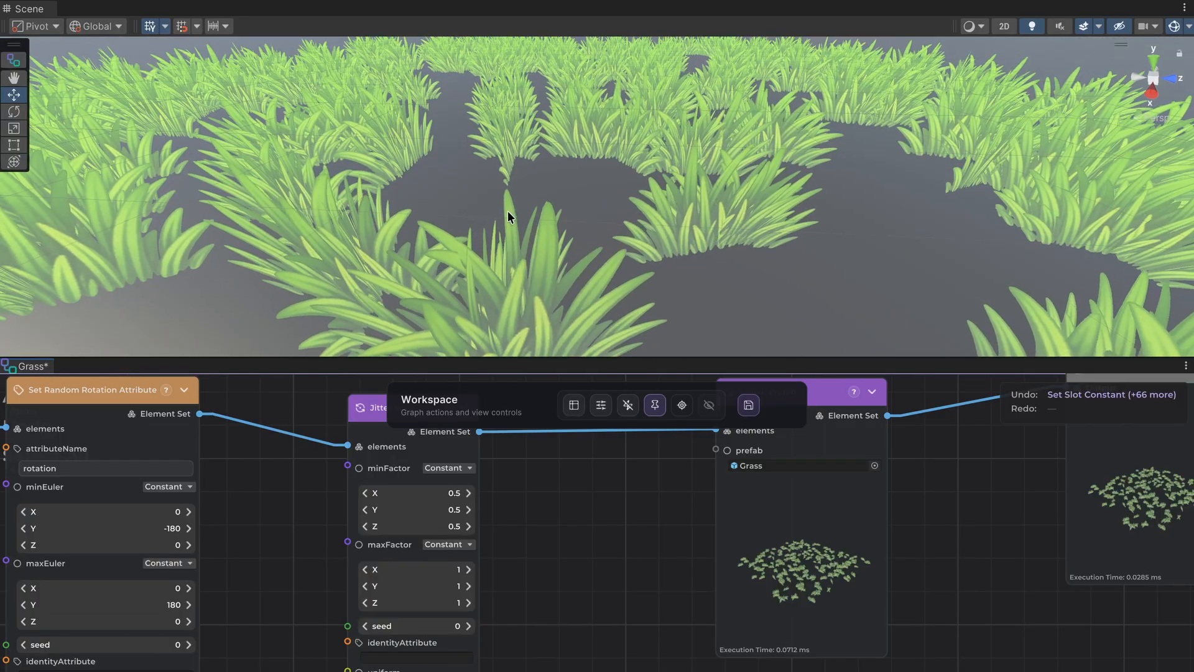
{"action": "scroll", "coordinate": [508, 211], "scroll_direction": "down", "scroll_amount": 5}
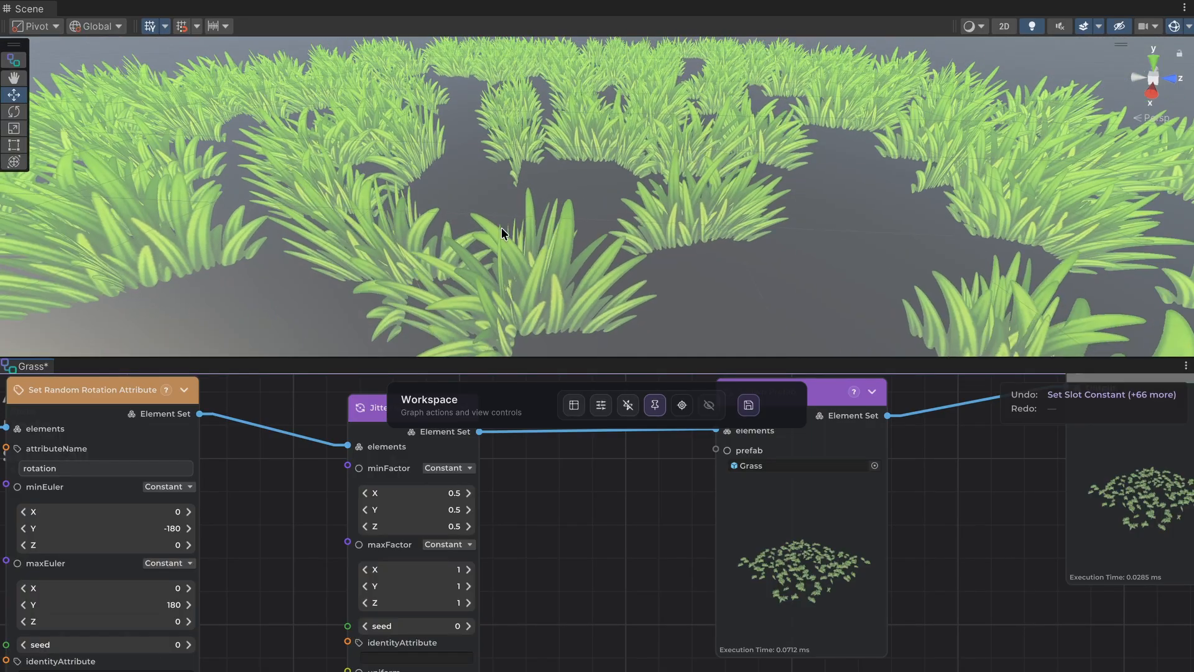
{"action": "left_click", "coordinate": [467, 626]}
{"action": "left_click", "coordinate": [467, 626]}
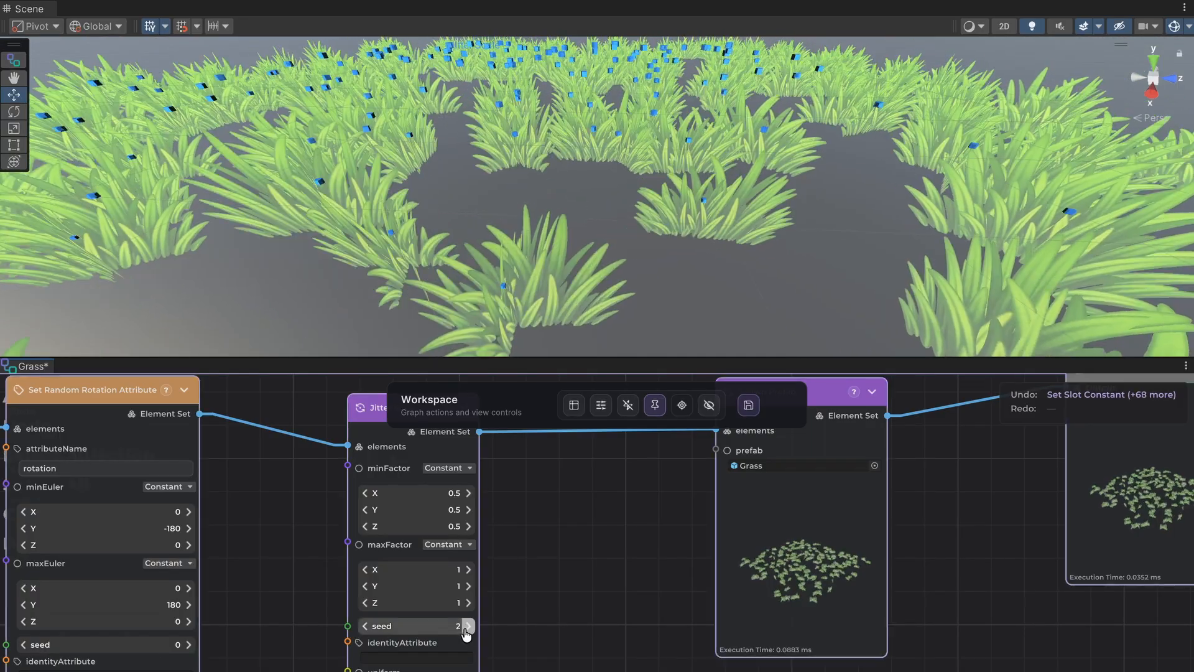
{"action": "left_click", "coordinate": [467, 627]}
{"action": "left_click", "coordinate": [467, 626]}
{"action": "left_click", "coordinate": [467, 626]}
{"action": "left_click", "coordinate": [365, 626]}
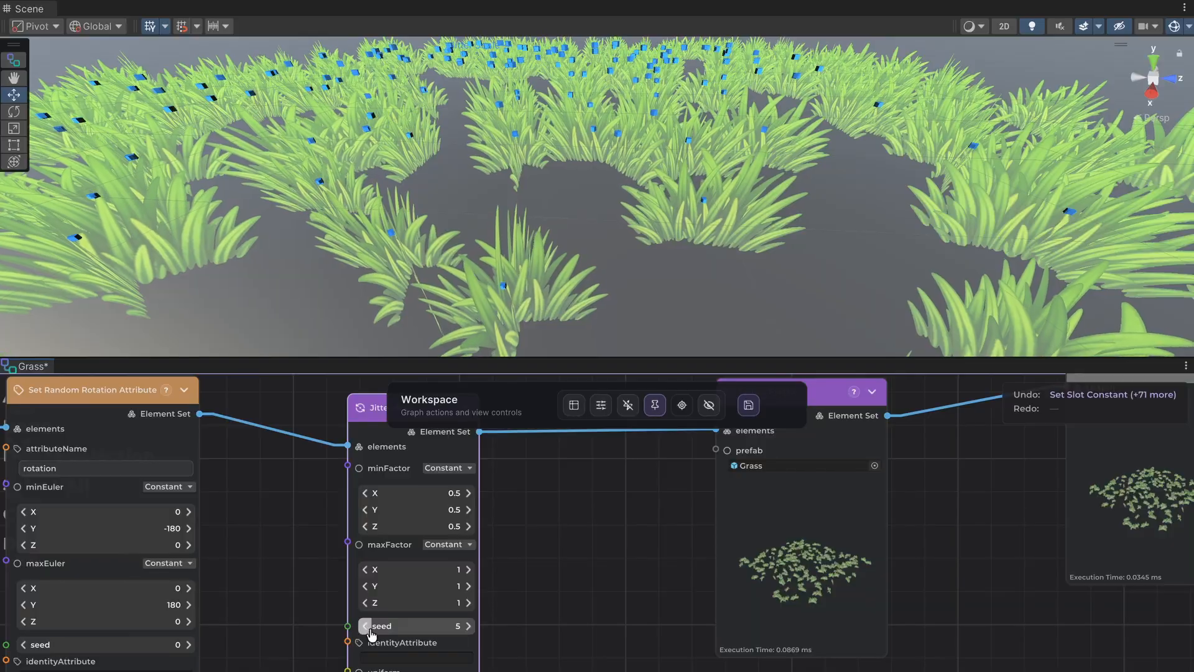
{"action": "left_click", "coordinate": [365, 627]}
{"action": "left_click", "coordinate": [365, 626]}
{"action": "left_click", "coordinate": [365, 626]}
{"action": "left_click", "coordinate": [365, 626]}
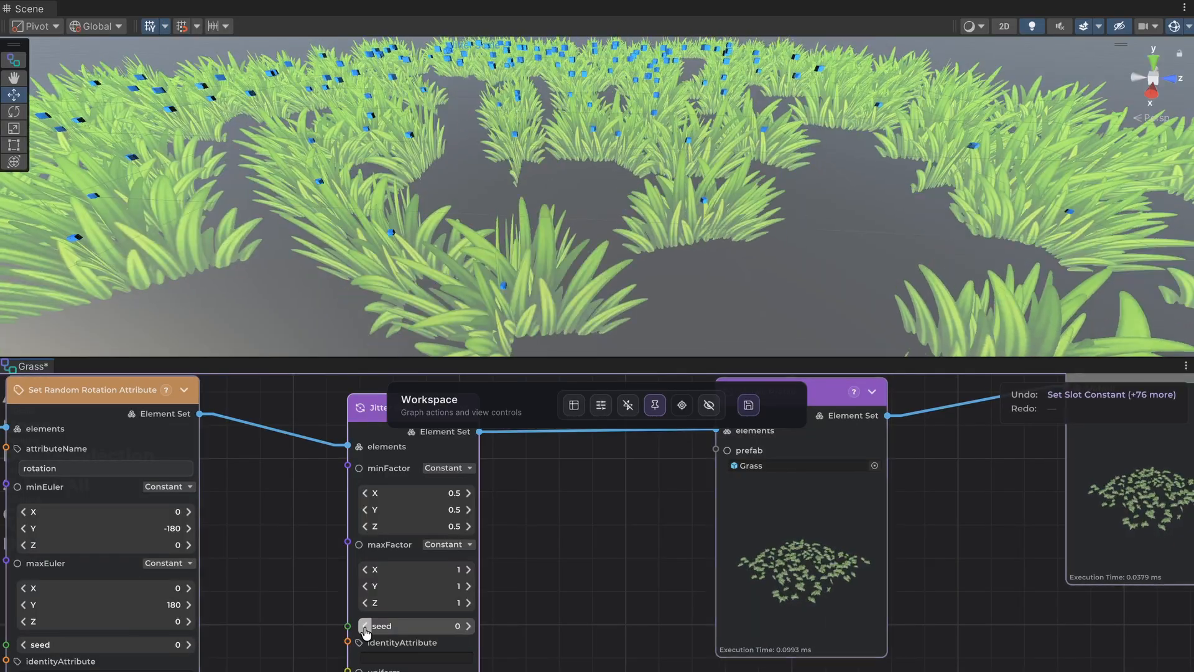
Raise the Sample Points In Disc Per Element node's count to 5 for denser grass.
{"action": "scroll", "coordinate": [614, 582], "scroll_direction": "down", "scroll_amount": 3}
{"action": "middle_click_drag", "start_coordinate": [592, 576], "coordinate": [918, 571]}
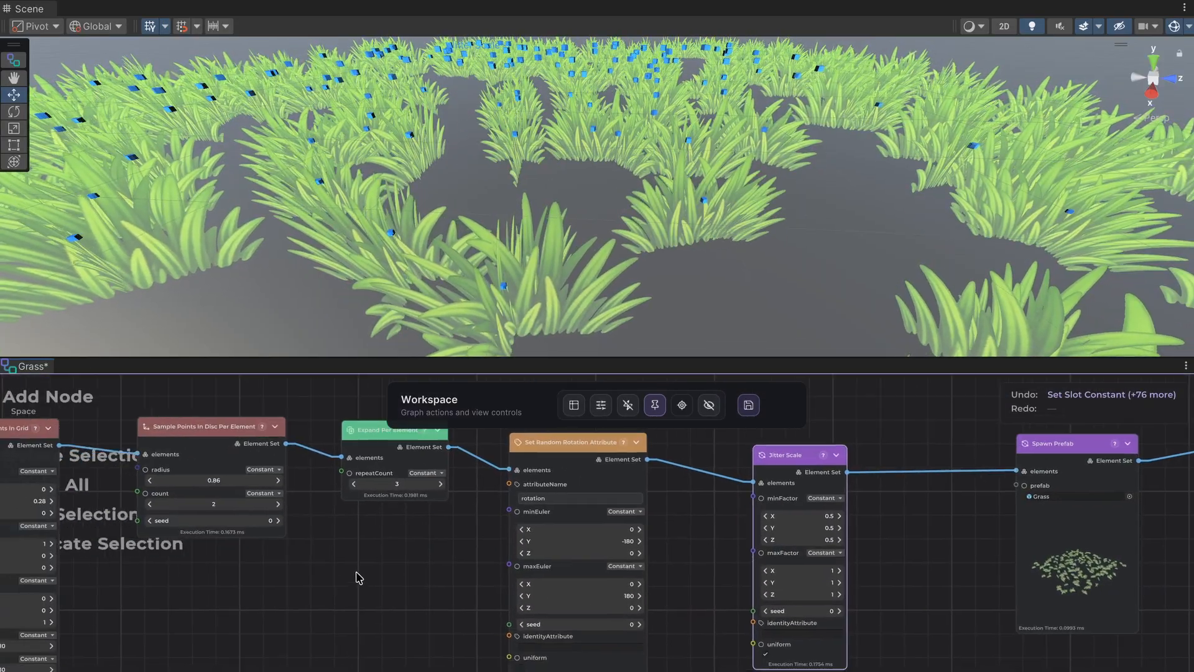
{"action": "mouse_move", "coordinate": [254, 592]}
{"action": "middle_mouse_down"}
{"action": "mouse_move", "coordinate": [443, 594]}
{"action": "mouse_move", "coordinate": [531, 564]}
{"action": "mouse_move", "coordinate": [511, 605]}
{"action": "mouse_move", "coordinate": [482, 618]}
{"action": "middle_mouse_up"}
{"action": "scroll", "coordinate": [537, 560], "scroll_direction": "up", "scroll_amount": 1}
{"action": "scroll", "coordinate": [484, 623], "scroll_direction": "up", "scroll_amount": 1}
{"action": "left_click", "coordinate": [503, 564]}
{"action": "left_click", "coordinate": [504, 564]}
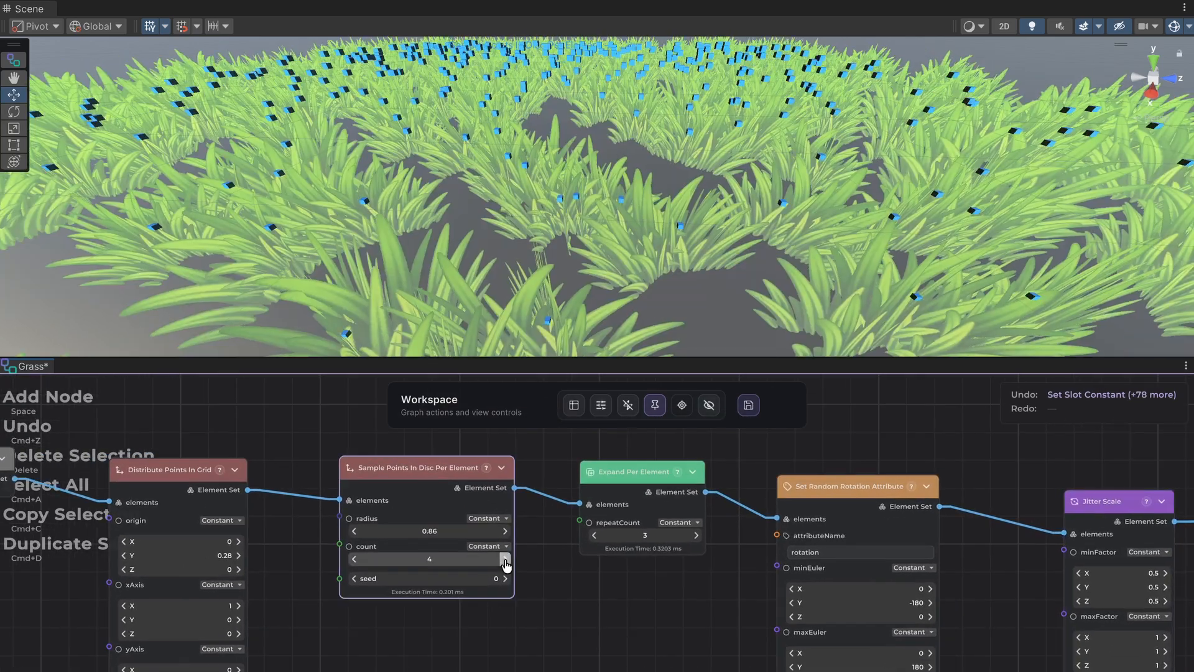
{"action": "left_click", "coordinate": [504, 560]}
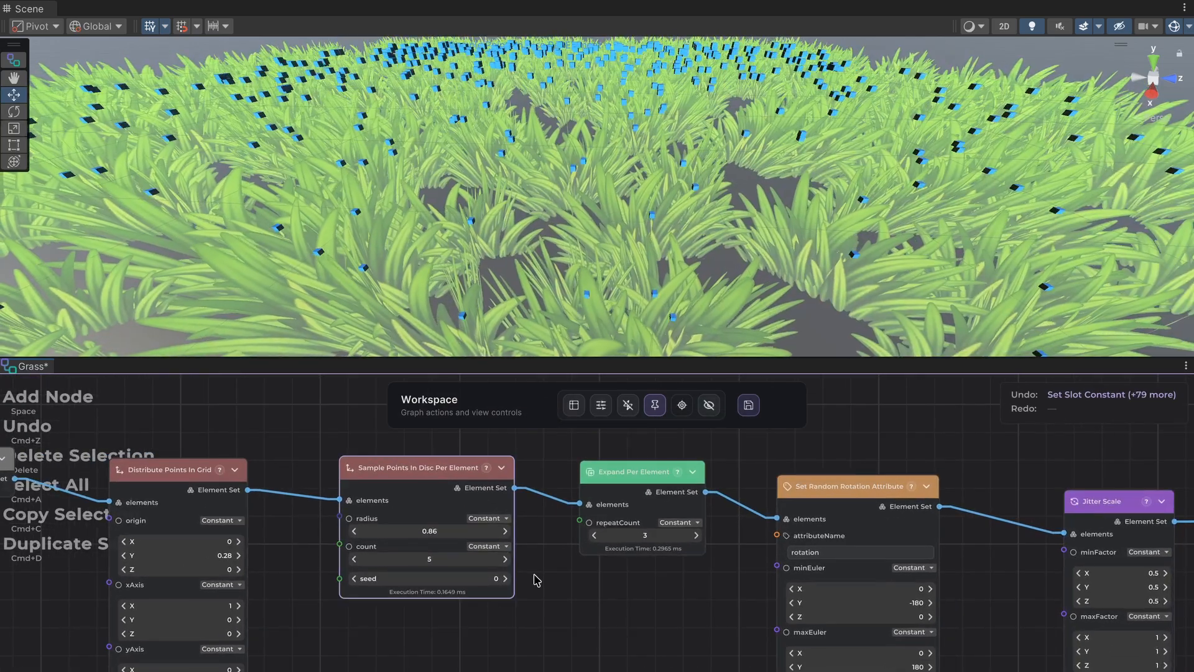
Examine the denser grass field in the Scene view from low and high viewpoints.
{"action": "scroll", "coordinate": [533, 574], "scroll_direction": "down", "scroll_amount": 1}
{"action": "scroll", "coordinate": [517, 264], "scroll_direction": "down", "scroll_amount": 3}
{"action": "left_click_drag", "start_coordinate": [517, 264], "coordinate": [539, 179], "text": "alt"}
{"action": "mouse_move", "coordinate": [550, 180]}
{"action": "middle_mouse_down"}
{"action": "mouse_move", "coordinate": [560, 165]}
{"action": "mouse_move", "coordinate": [552, 181]}
{"action": "mouse_move", "coordinate": [546, 162]}
{"action": "middle_mouse_up"}
{"action": "scroll", "coordinate": [551, 177], "scroll_direction": "up", "scroll_amount": 3}
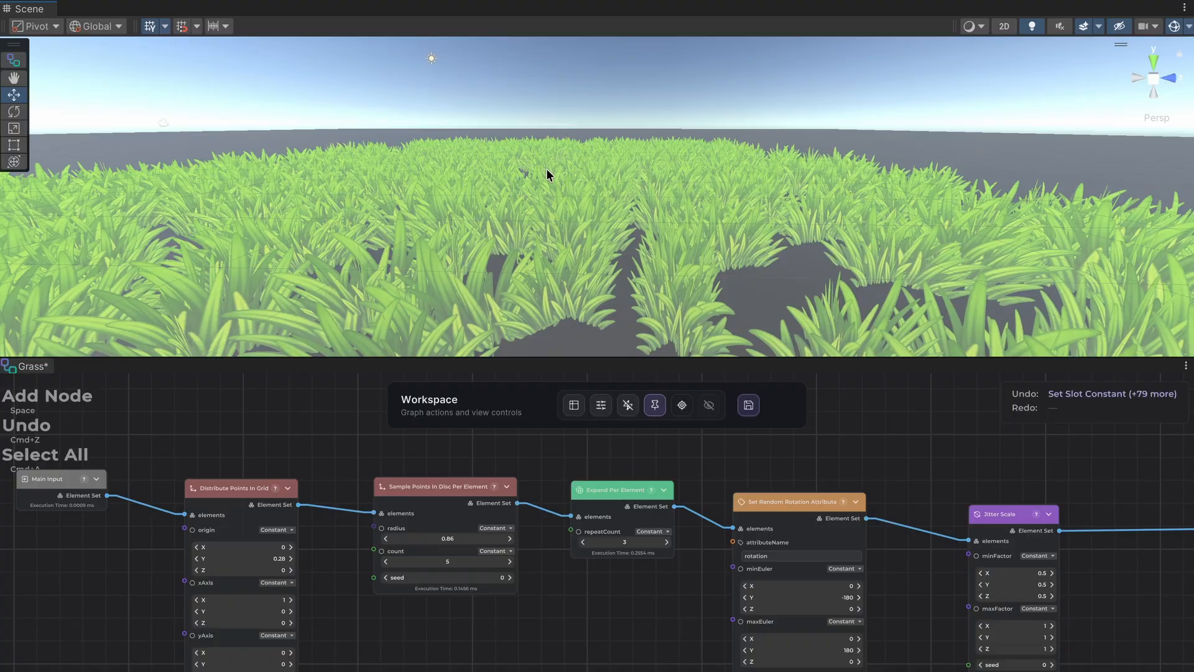
{"action": "scroll", "coordinate": [547, 169], "scroll_direction": "up", "scroll_amount": 3}
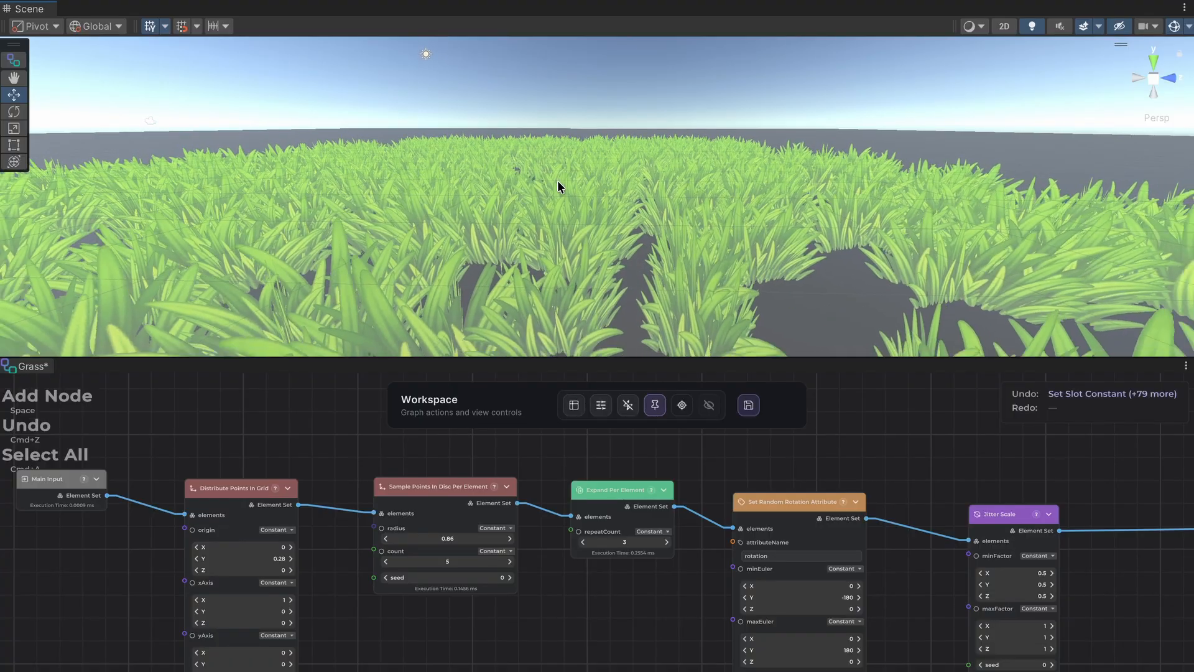
{"action": "scroll", "coordinate": [560, 181], "scroll_direction": "down", "scroll_amount": 8}
{"action": "left_click_drag", "start_coordinate": [591, 187], "coordinate": [603, 152], "text": "alt"}
{"action": "scroll", "coordinate": [606, 187], "scroll_direction": "up", "scroll_amount": 4}
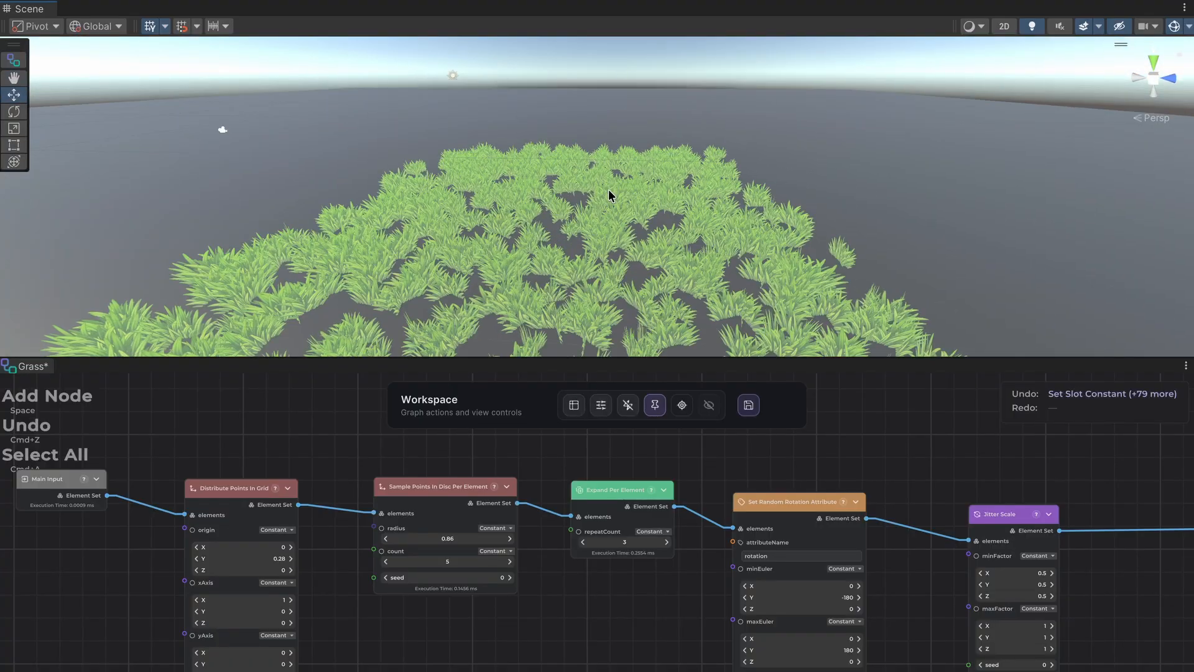
Move the Jitter Scale node away from Set Random Rotation Attribute, closer to the Spawn Prefab node.
{"action": "middle_click_drag", "start_coordinate": [610, 195], "coordinate": [587, 183]}
{"action": "scroll", "coordinate": [967, 506], "scroll_direction": "right", "scroll_amount": 10}
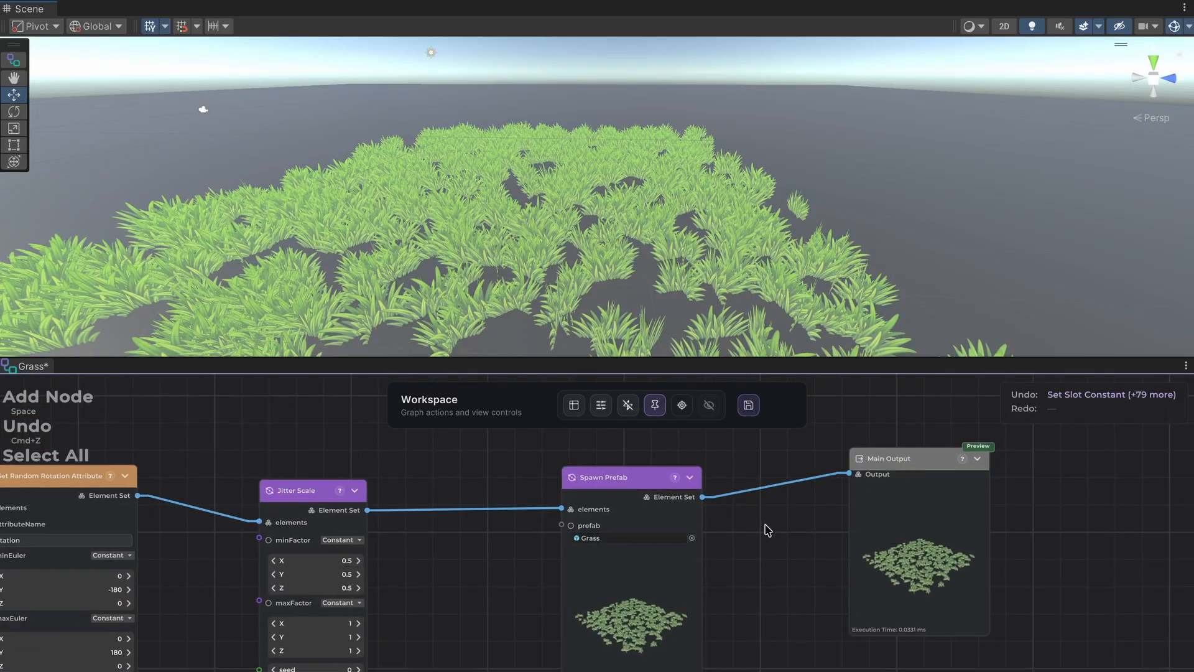
{"action": "scroll", "coordinate": [771, 525], "scroll_direction": "up", "scroll_amount": 2}
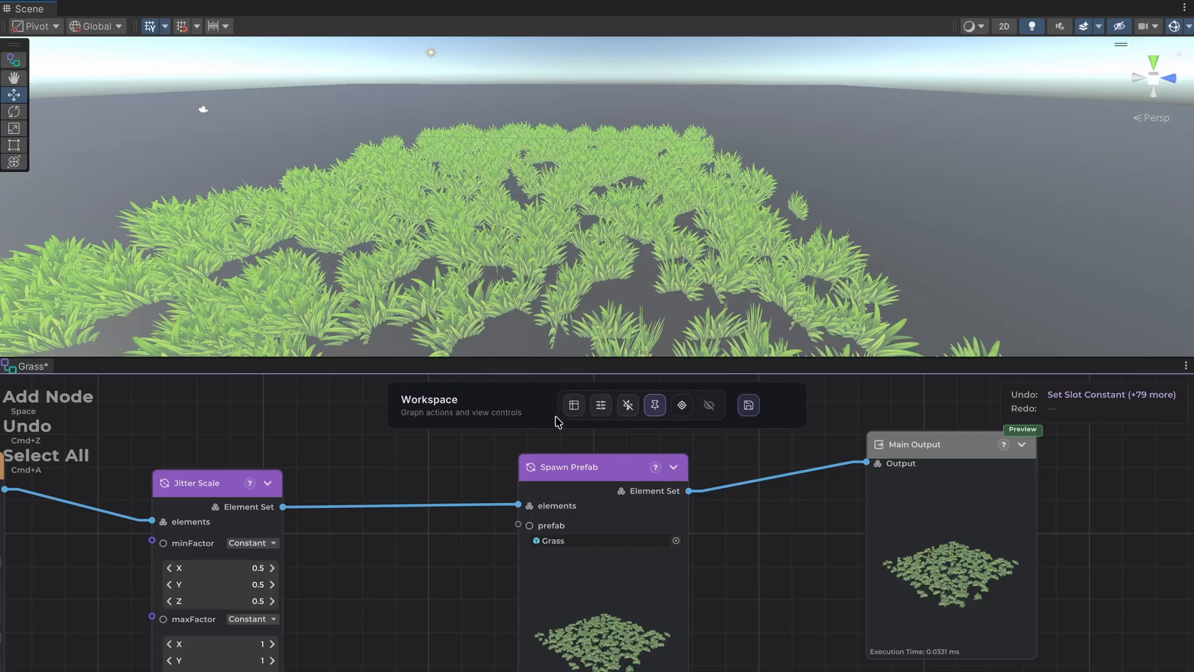
{"action": "scroll", "coordinate": [752, 497], "scroll_direction": "down", "scroll_amount": 2}
{"action": "middle_click_drag", "start_coordinate": [391, 619], "coordinate": [689, 575]}
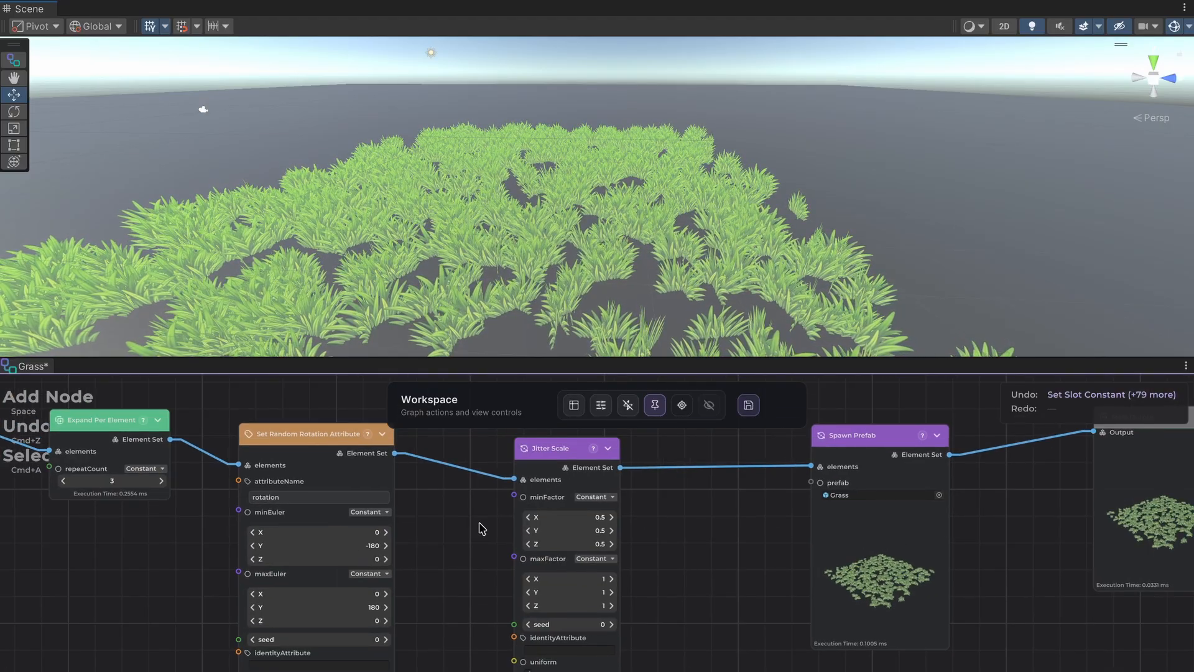
{"action": "scroll", "coordinate": [480, 524], "scroll_direction": "up", "scroll_amount": 1}
{"action": "middle_click_drag", "start_coordinate": [462, 533], "coordinate": [590, 578]}
{"action": "left_click_drag", "start_coordinate": [678, 490], "coordinate": [776, 495]}
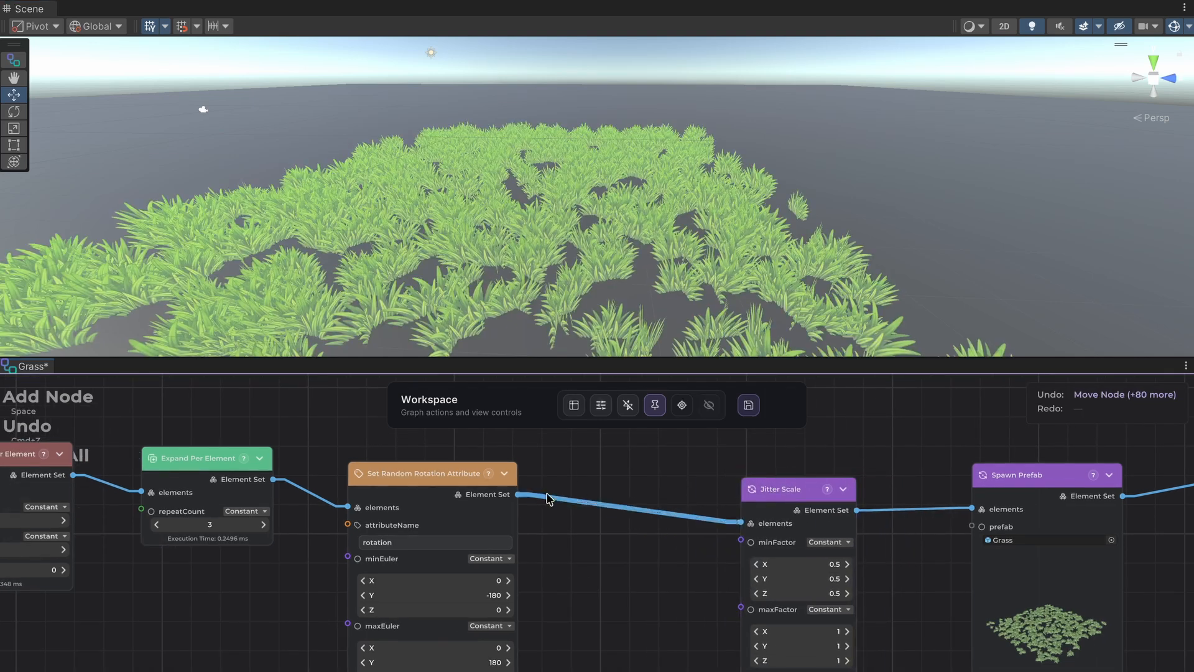
Move the Set Random Rotation Attribute node toward Jitter Scale to open a gap after Expand Per Element.
{"action": "middle_click_drag", "start_coordinate": [547, 498], "coordinate": [487, 556]}
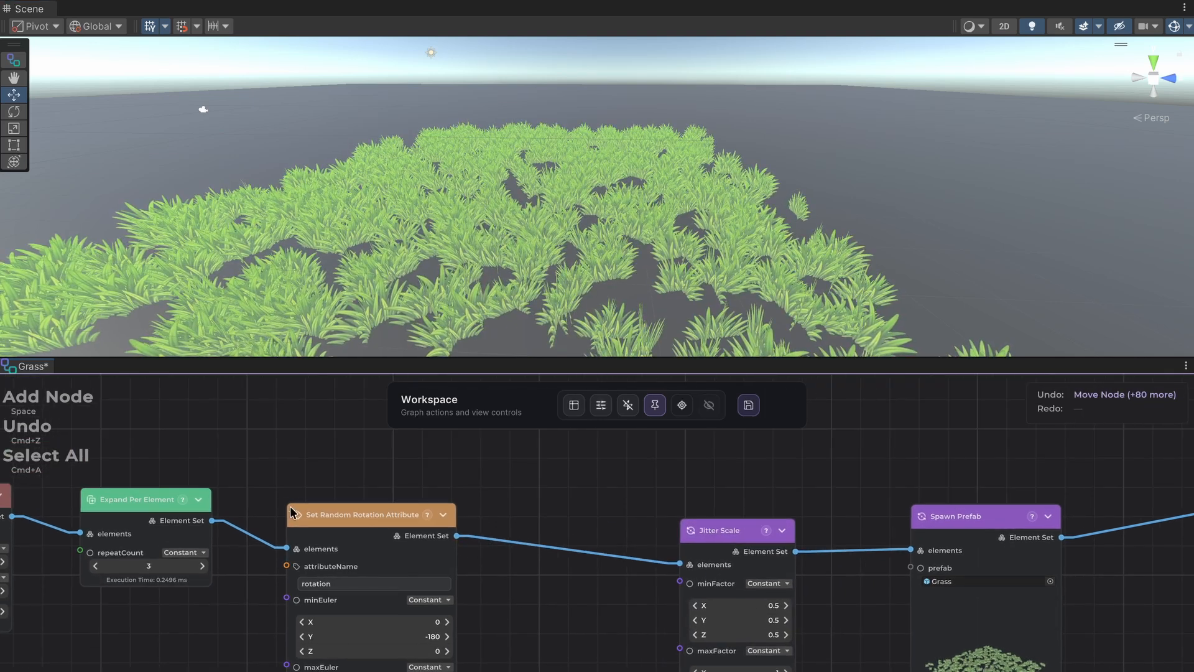
{"action": "left_click_drag", "start_coordinate": [291, 511], "coordinate": [424, 508]}
{"action": "left_click", "coordinate": [315, 493]}
{"action": "middle_click_drag", "start_coordinate": [273, 498], "coordinate": [496, 484]}
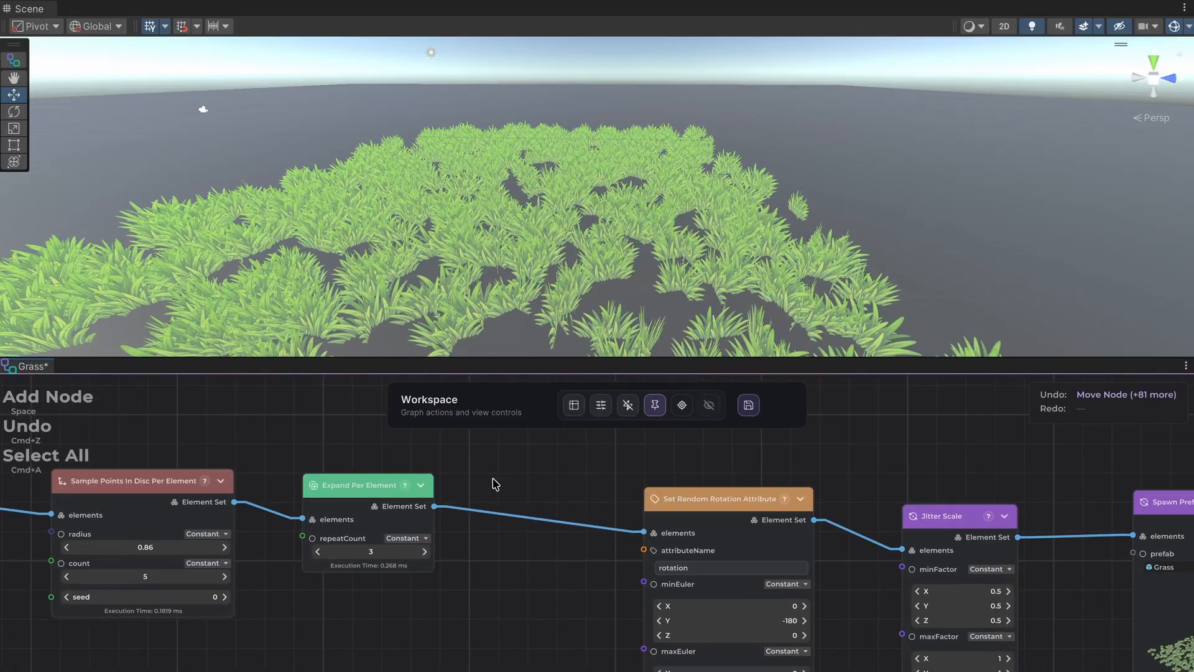
Insert a Perlin Noise 3D node between Expand Per Element and Set Random Rotation Attribute, connecting its input and output.
{"action": "left_click_drag", "start_coordinate": [434, 506], "coordinate": [566, 448]}
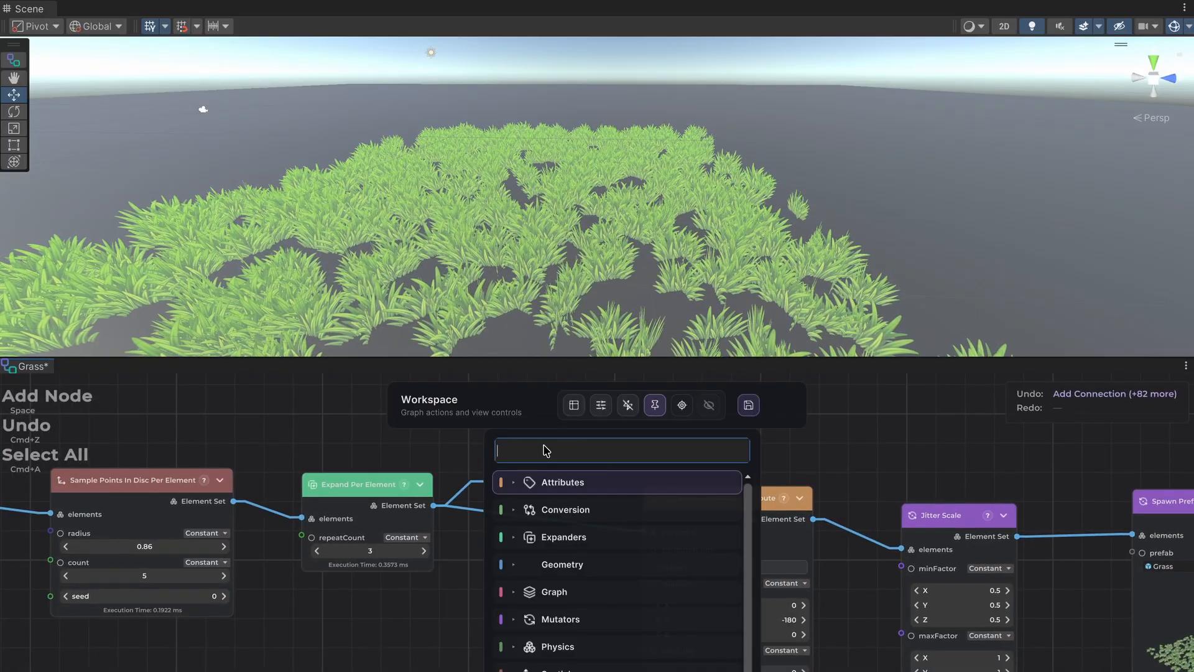
{"action": "type", "text": "noise"}
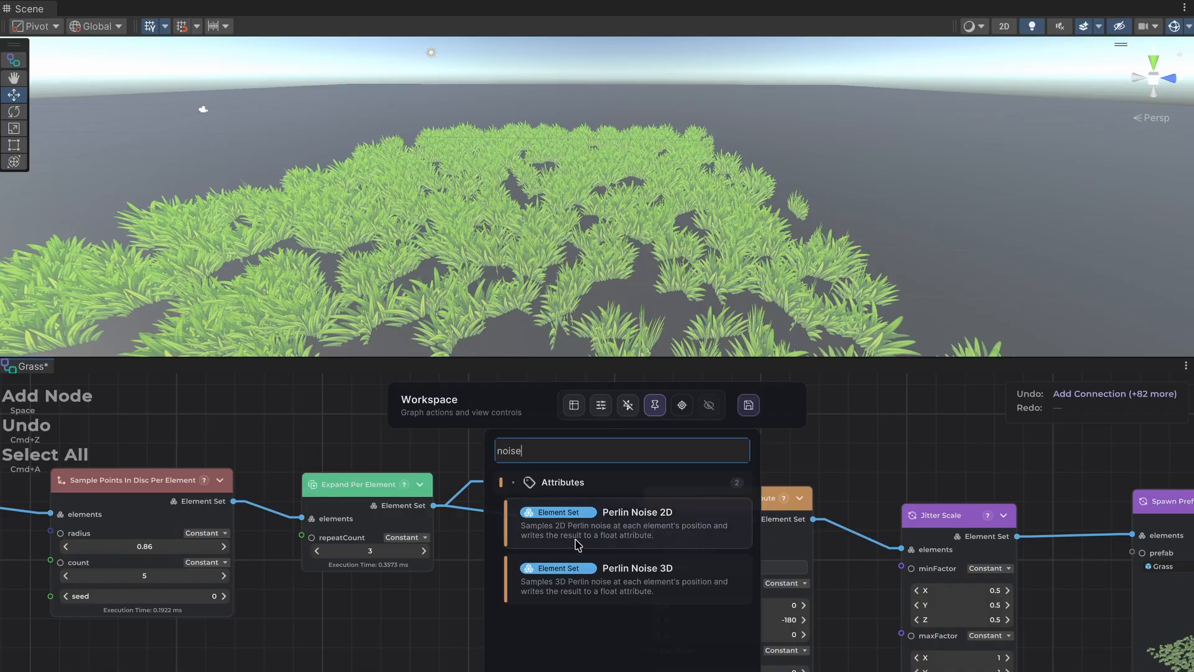
{"action": "left_click", "coordinate": [591, 574]}
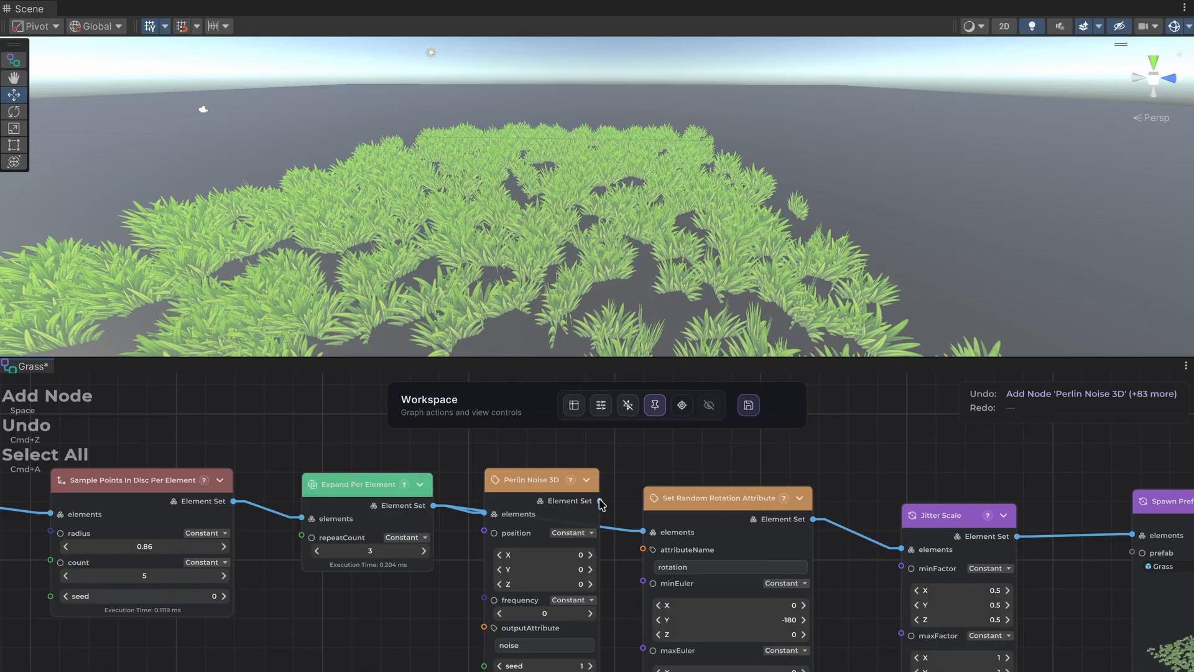
{"action": "left_click_drag", "start_coordinate": [600, 500], "coordinate": [645, 532]}
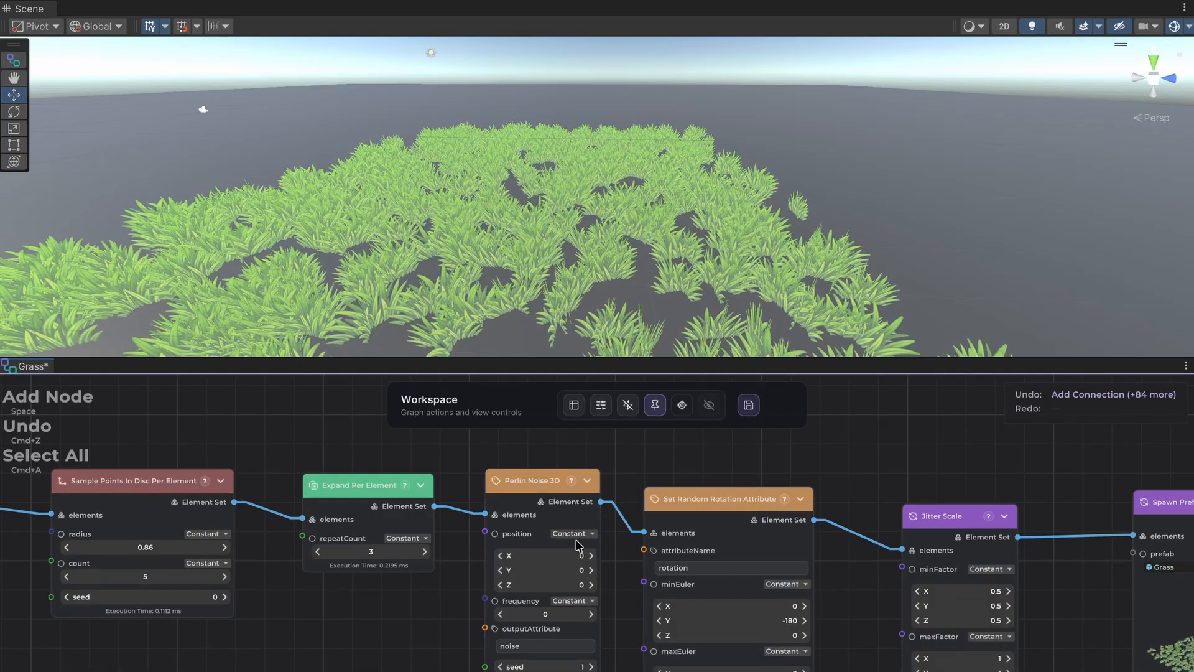
Switch the Perlin Noise 3D node's position input to Attribute and bind it to the built-in position attribute.
{"action": "left_click", "coordinate": [571, 534]}
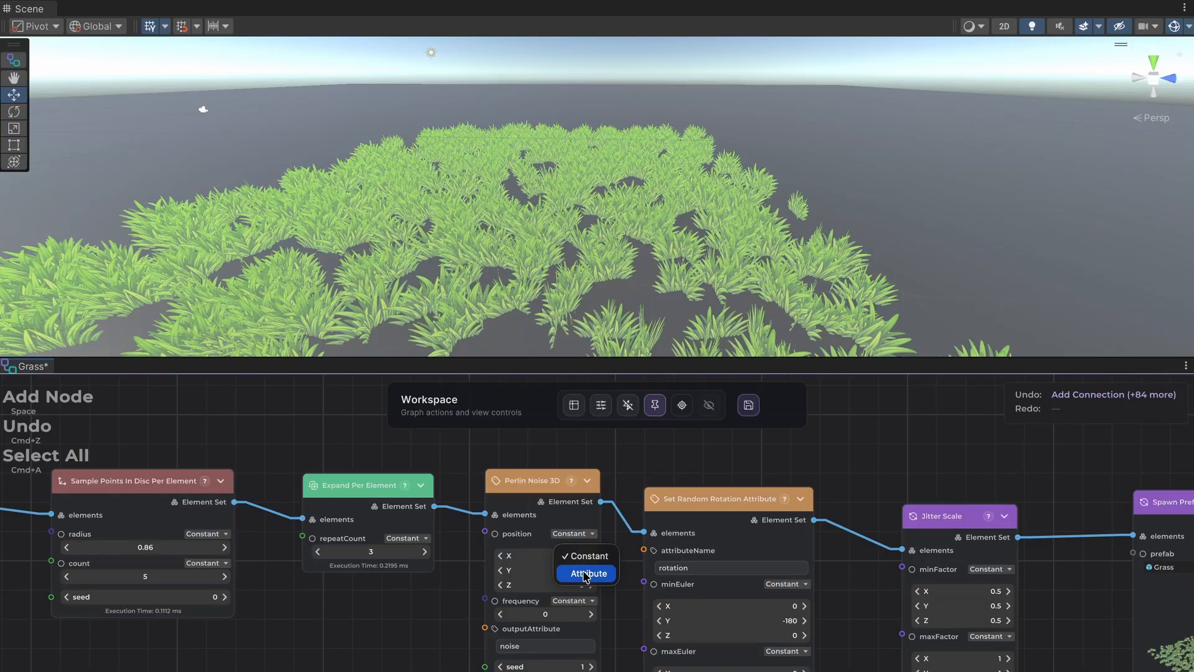
{"action": "left_click", "coordinate": [584, 574]}
{"action": "left_click", "coordinate": [563, 550]}
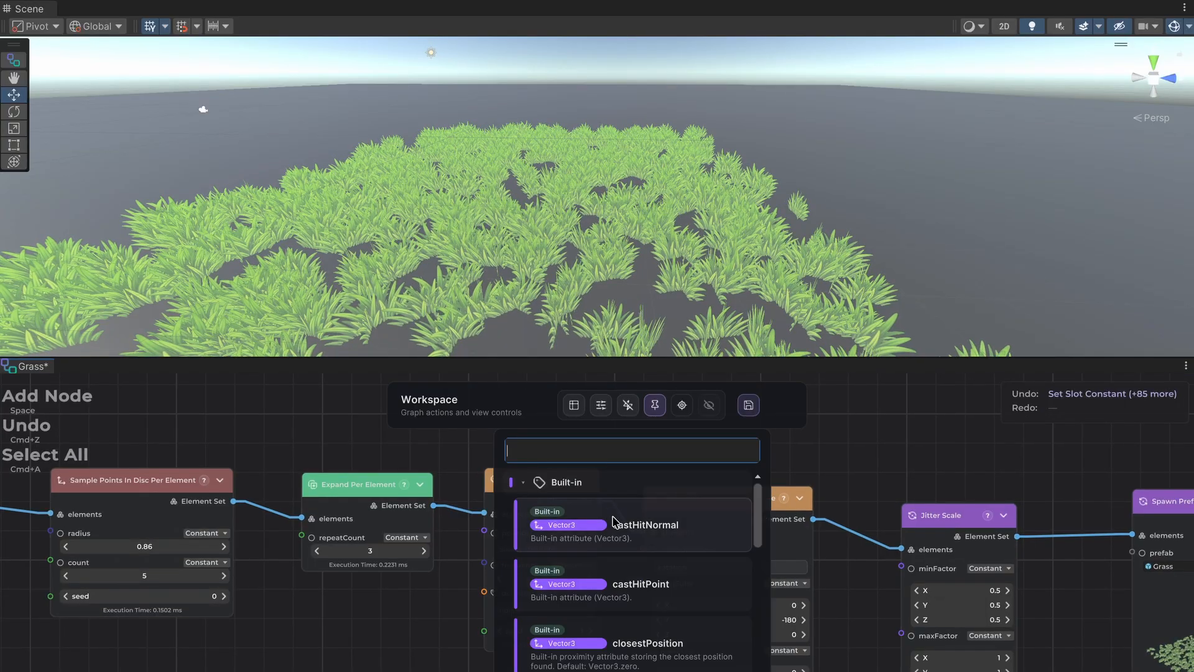
{"action": "type", "text": "pos"}
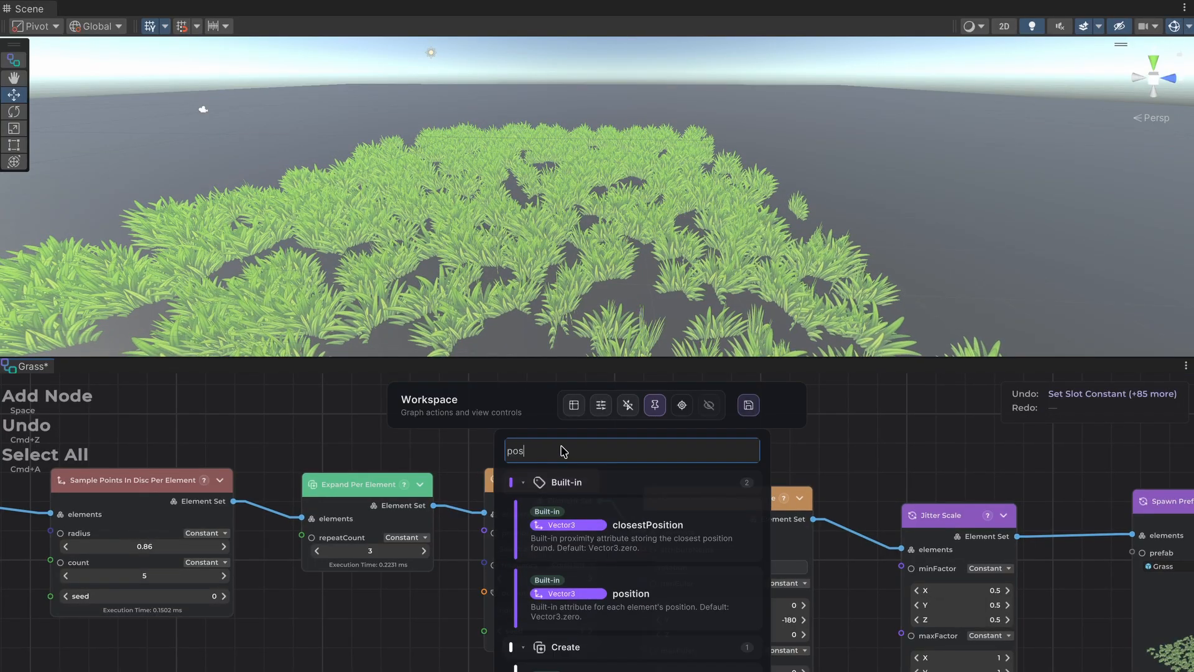
{"action": "left_click", "coordinate": [588, 580]}
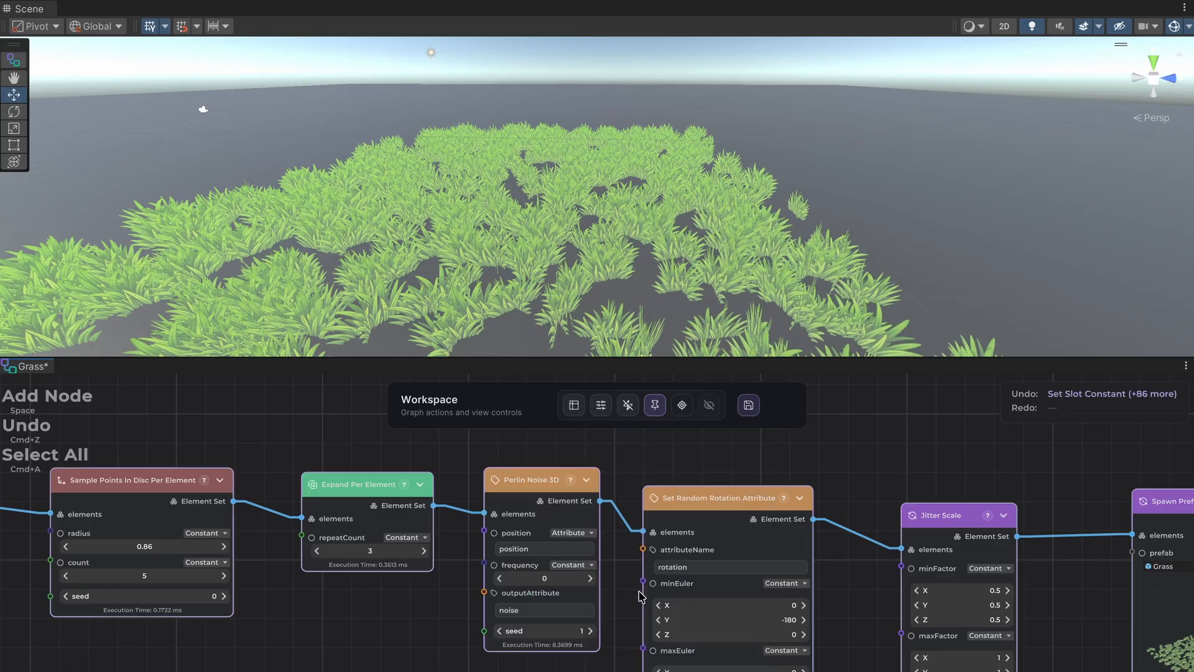
Set the Perlin Noise 3D frequency to 0.02 and inspect the noise values in the node's ElementSet Attributes table.
{"action": "left_click", "coordinate": [589, 579]}
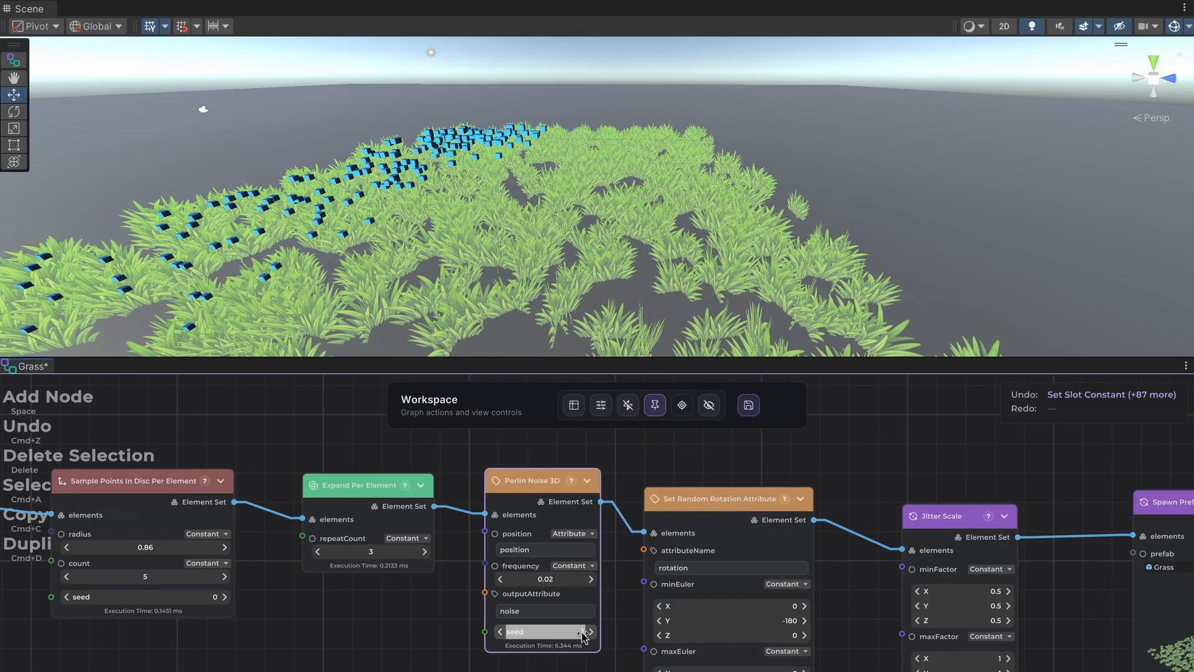
{"action": "left_click", "coordinate": [576, 407]}
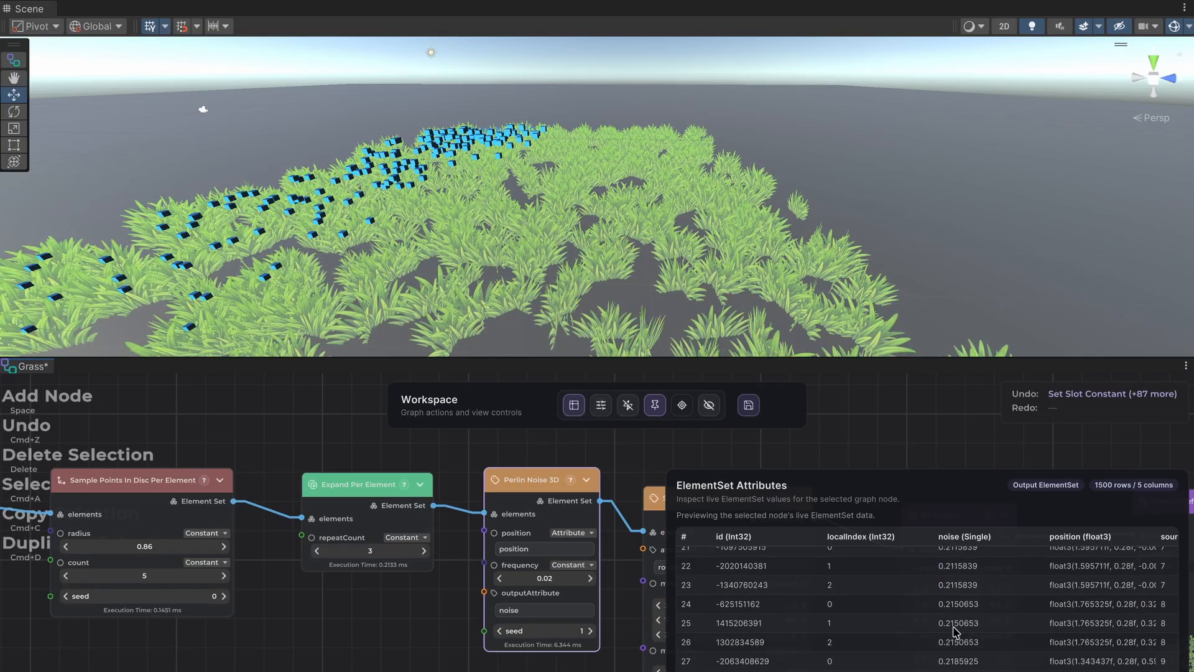
{"action": "left_click", "coordinate": [584, 409]}
Move the Set Random Rotation Attribute, Jitter Scale and Spawn Prefab nodes together to widen the gap after Perlin Noise 3D.
{"action": "middle_click_drag", "start_coordinate": [729, 475], "coordinate": [499, 466]}
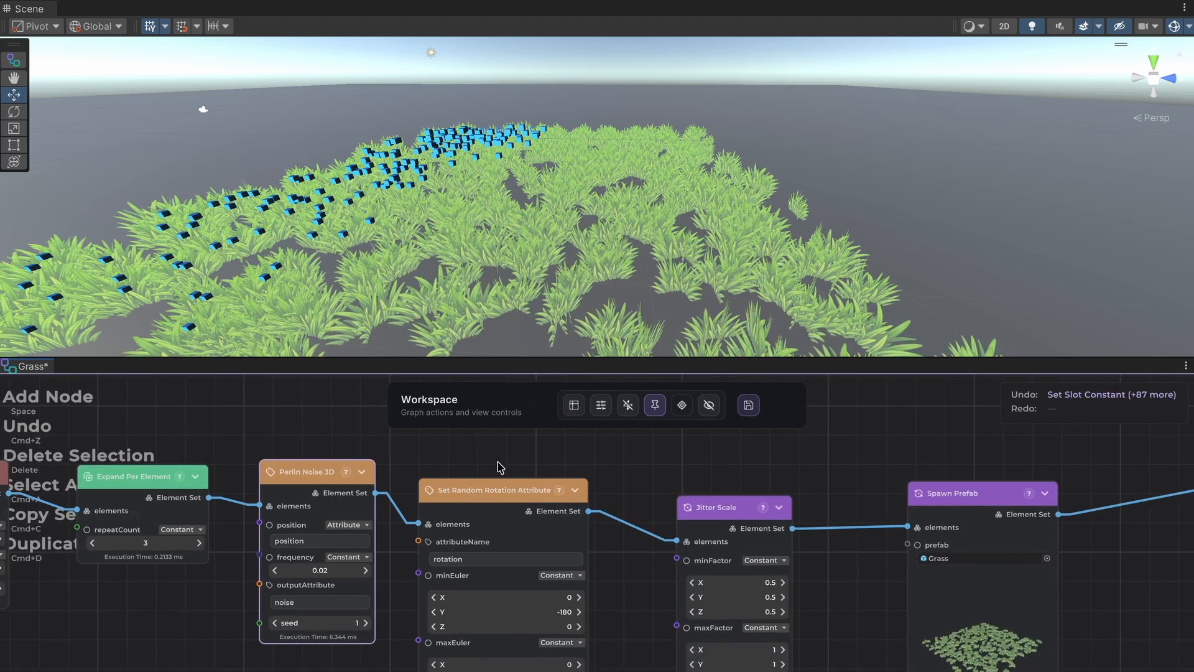
{"action": "left_click_drag", "start_coordinate": [505, 468], "coordinate": [965, 652]}
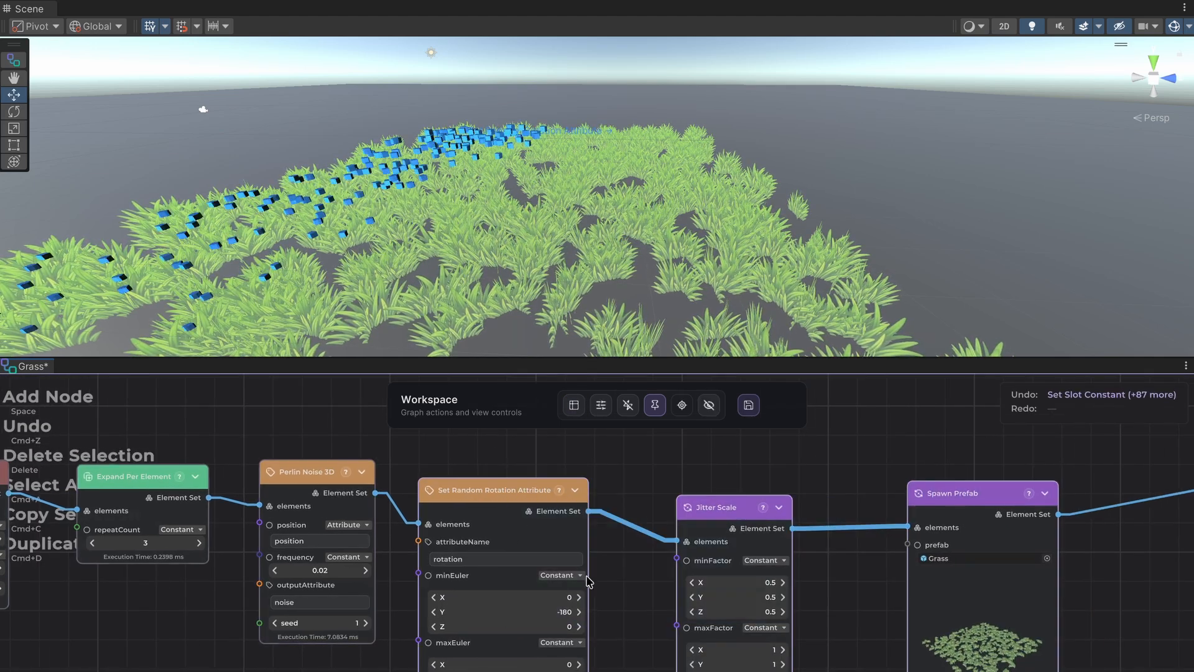
{"action": "left_click_drag", "start_coordinate": [490, 499], "coordinate": [570, 491]}
{"action": "left_click", "coordinate": [439, 460]}
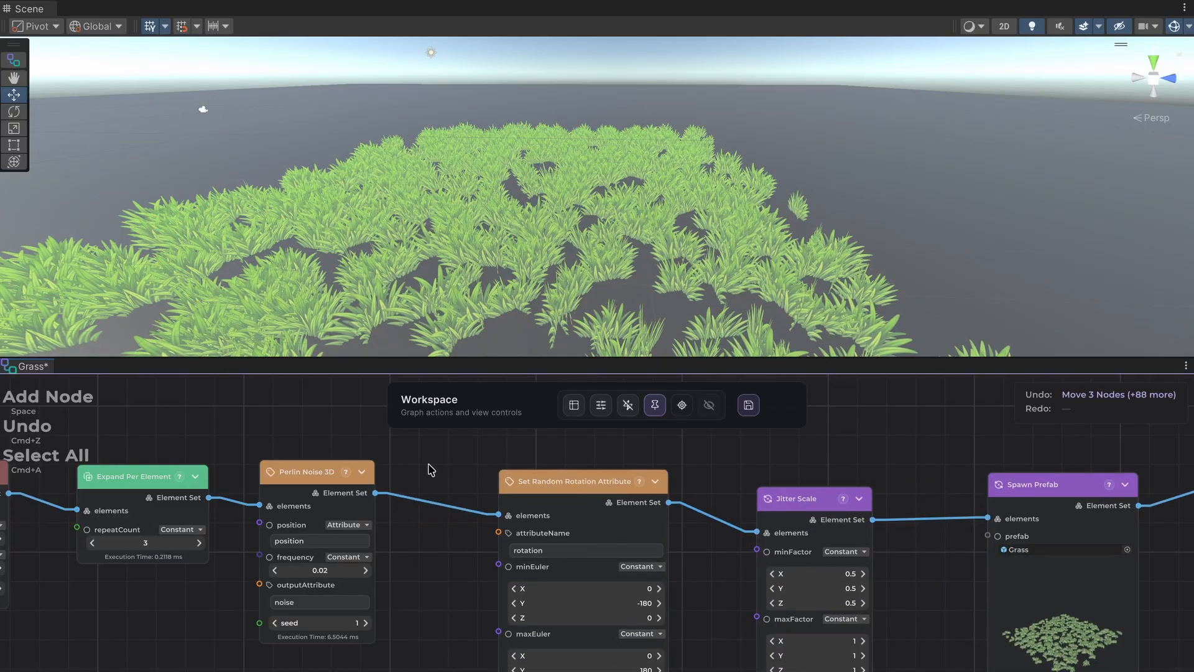
Add a Create Vector3 Attribute node below the graph, fed by the Perlin Noise 3D node's Element Set output.
{"action": "middle_click_drag", "start_coordinate": [424, 468], "coordinate": [388, 465]}
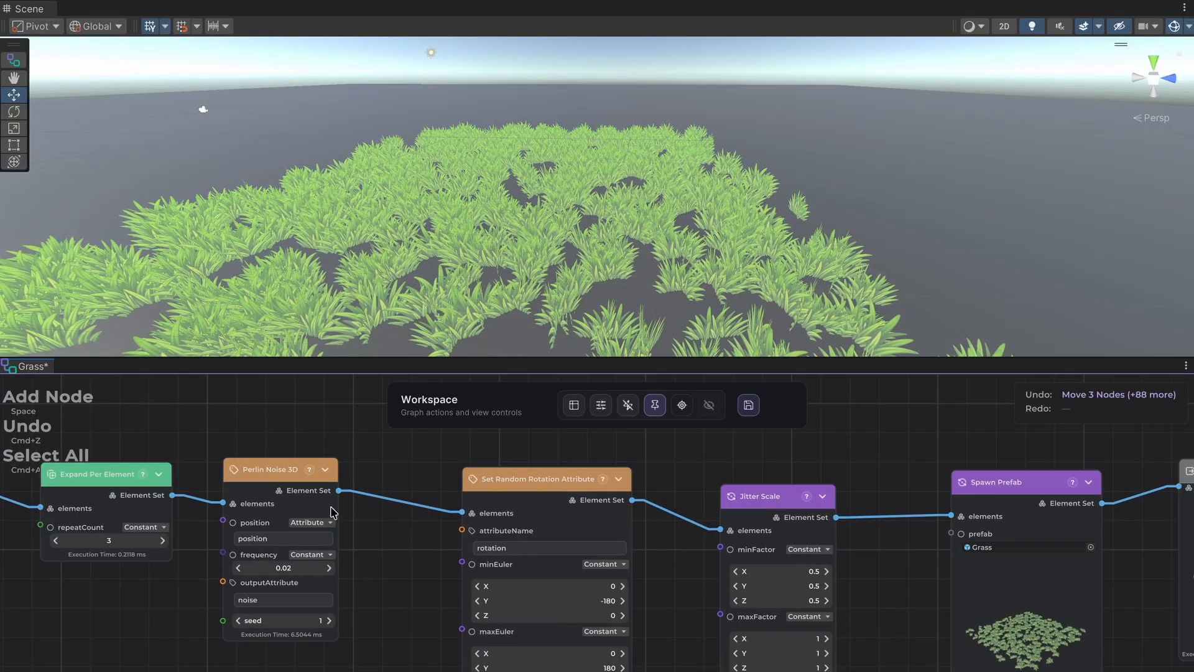
{"action": "middle_click_drag", "start_coordinate": [362, 522], "coordinate": [318, 478]}
{"action": "scroll", "coordinate": [413, 497], "scroll_direction": "down", "scroll_amount": 5}
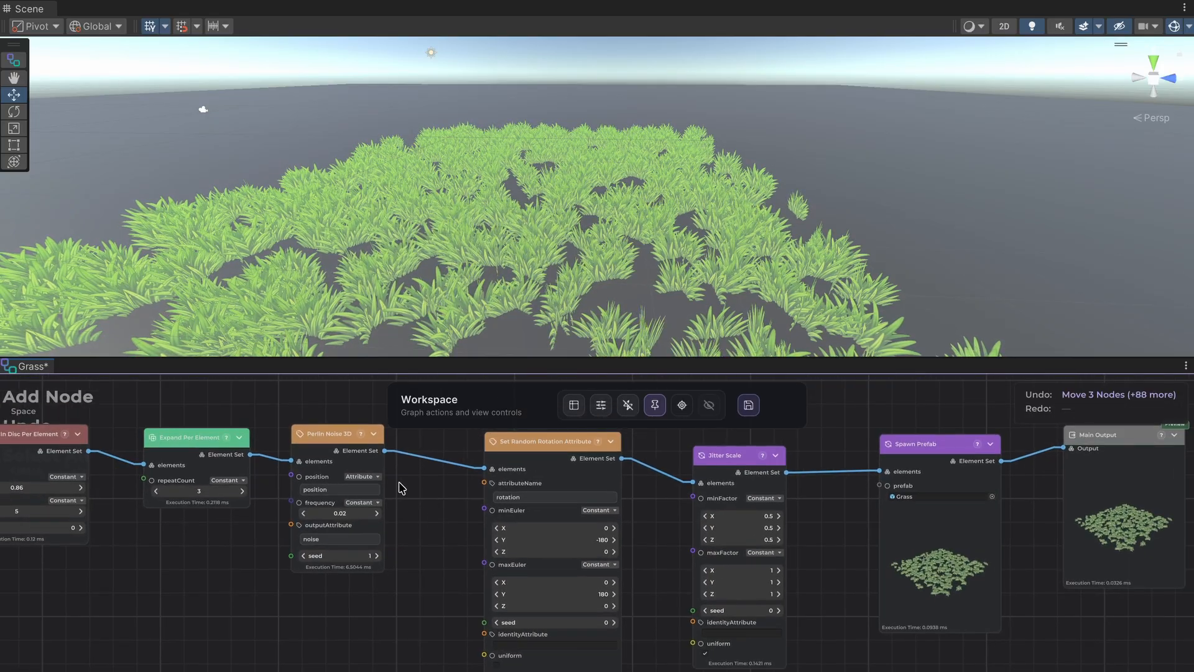
{"action": "left_click_drag", "start_coordinate": [386, 456], "coordinate": [409, 628]}
{"action": "type", "text": "creat"}
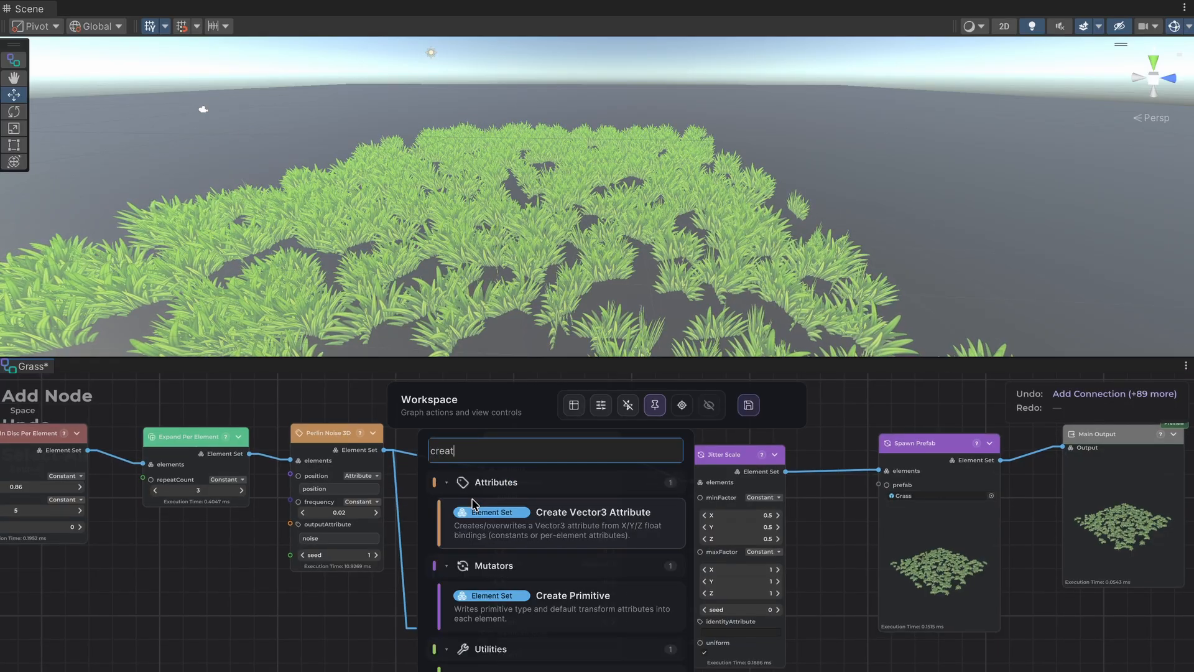
{"action": "type", "text": "e"}
{"action": "left_click", "coordinate": [519, 530]}
{"action": "scroll", "coordinate": [440, 472], "scroll_direction": "up", "scroll_amount": 4}
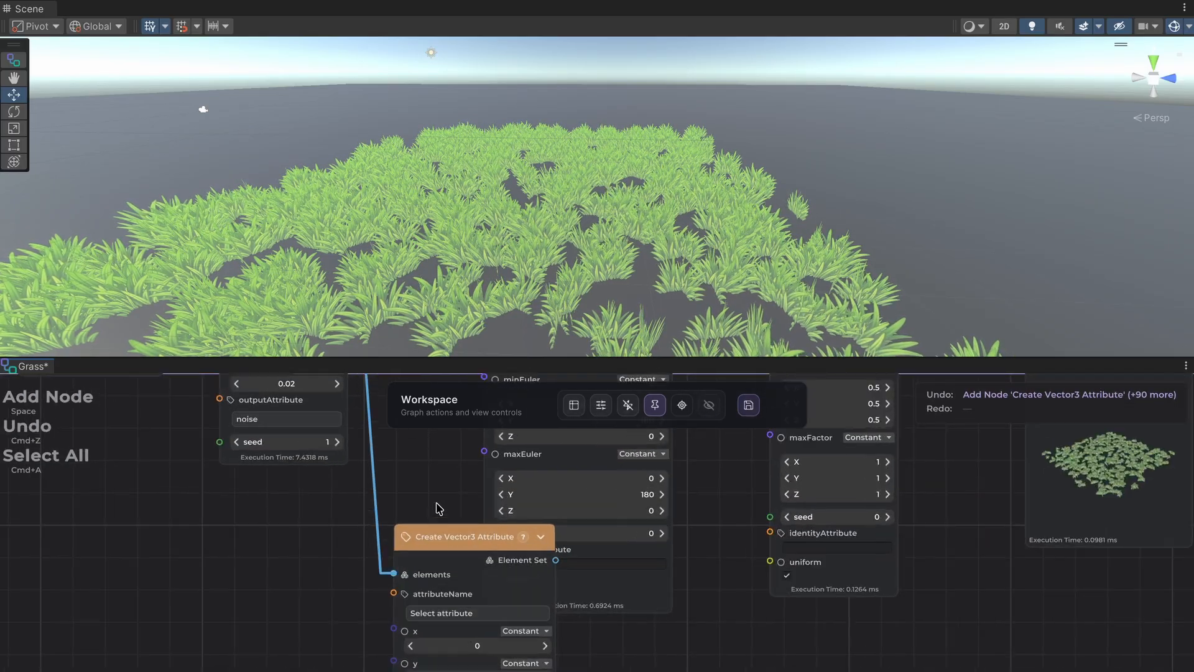
Create a graph attribute called maxScale as the Create Vector3 Attribute node's attributeName.
{"action": "left_click", "coordinate": [438, 544]}
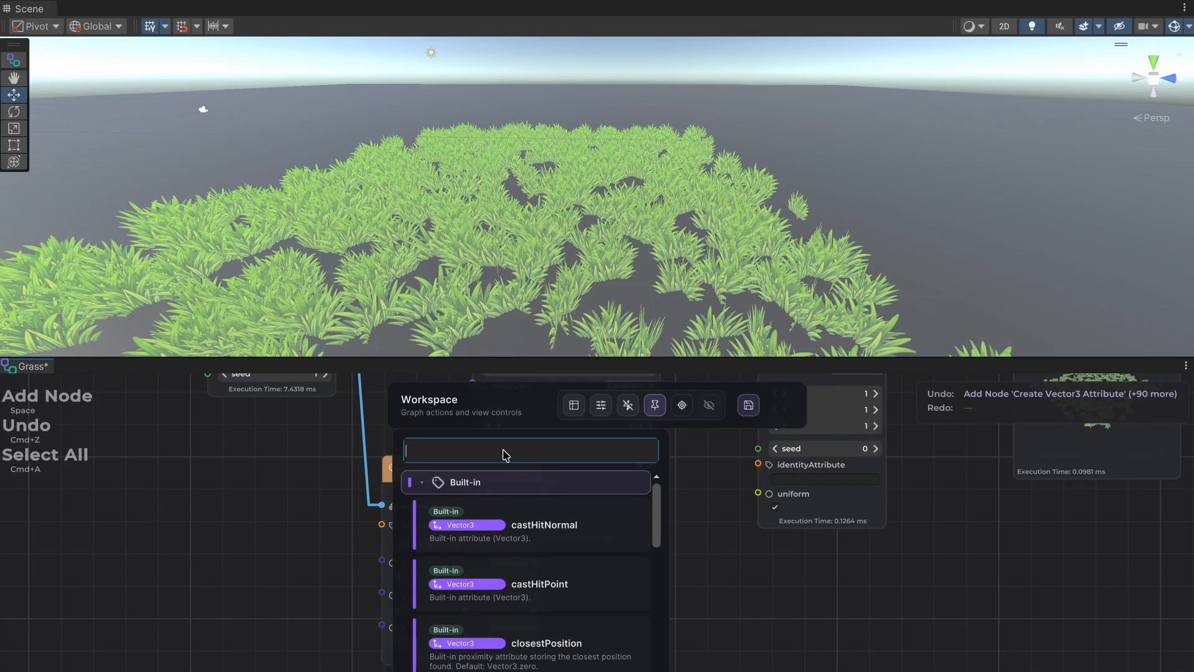
{"action": "type", "text": "max"}
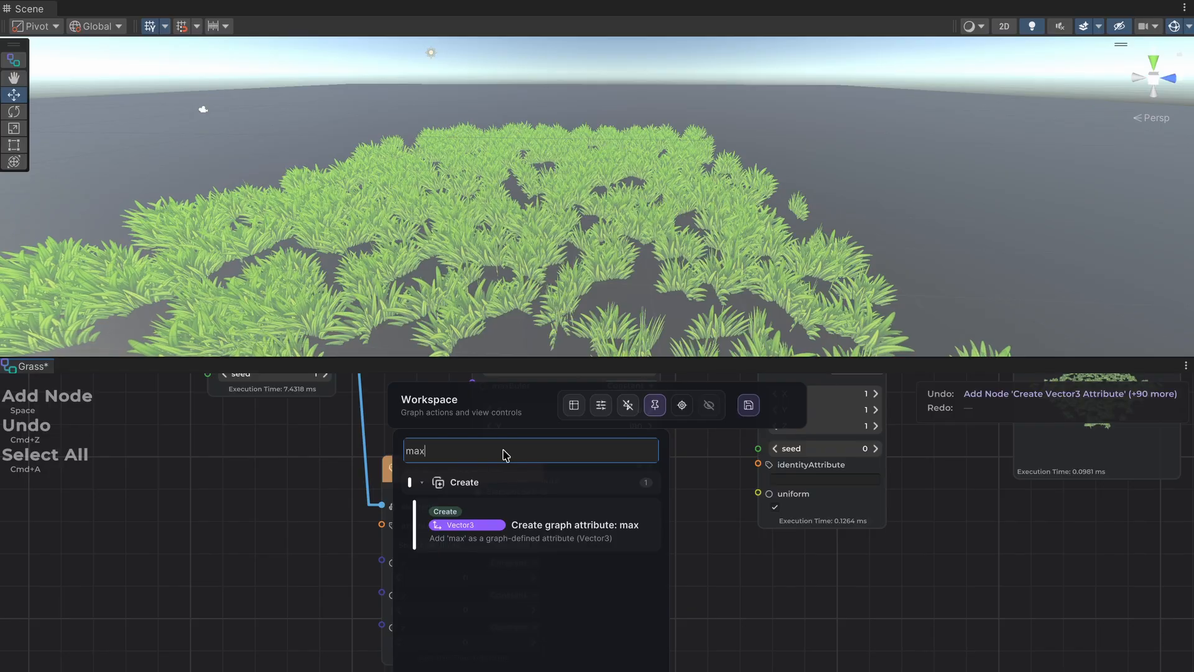
{"action": "type", "text": "Scale"}
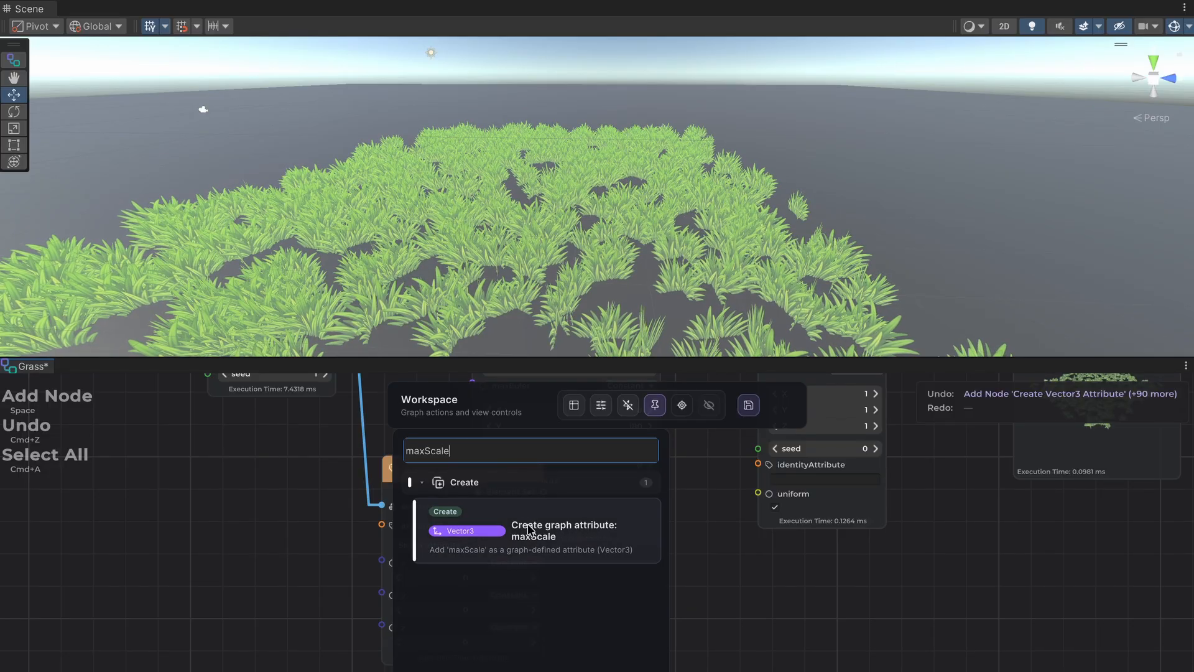
{"action": "left_click", "coordinate": [532, 533]}
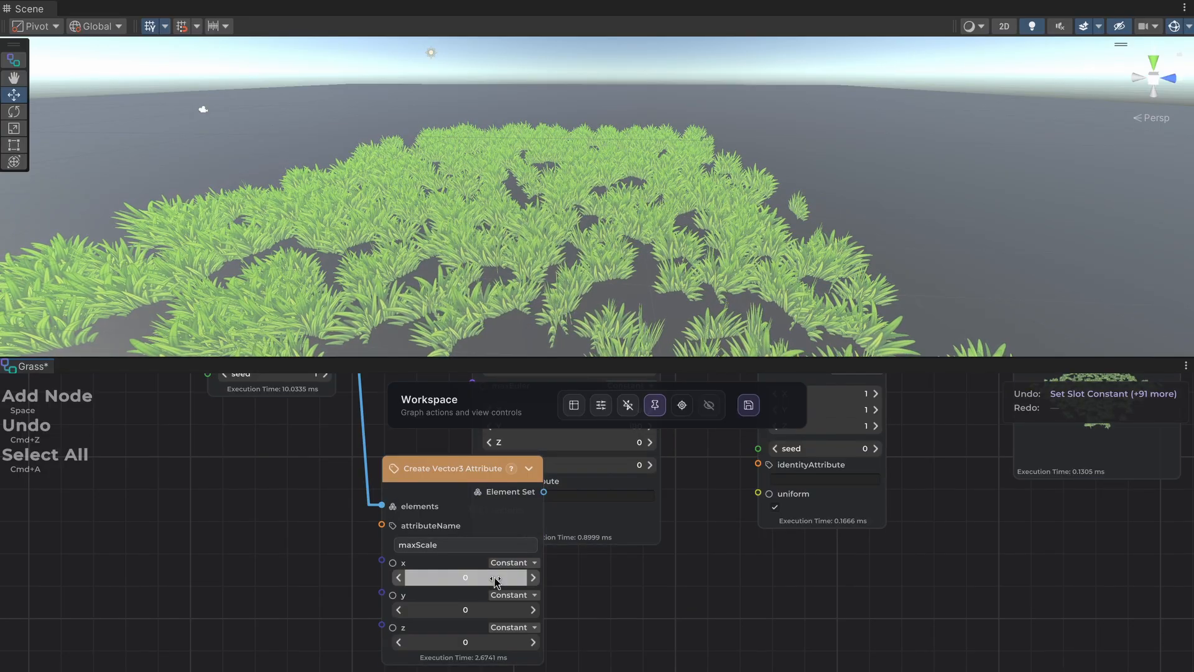
Switch the Create Vector3 Attribute node's x input to Attribute and bind it to noise.
{"action": "left_click", "coordinate": [513, 563]}
{"action": "left_click", "coordinate": [527, 604]}
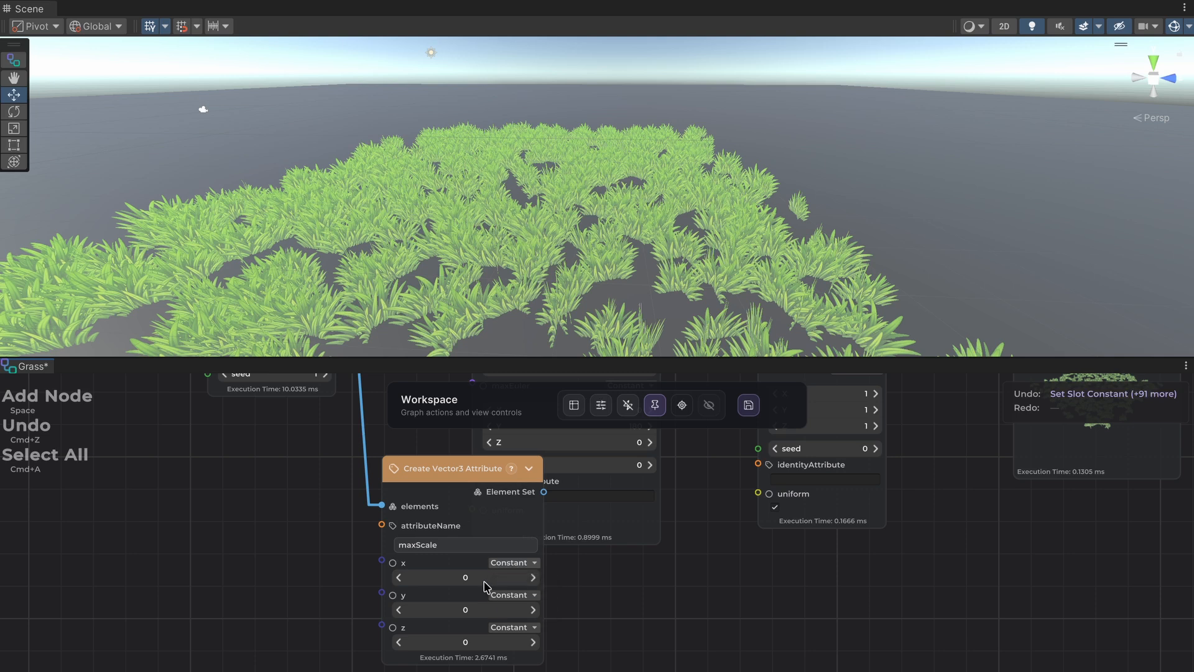
{"action": "left_click", "coordinate": [477, 585]}
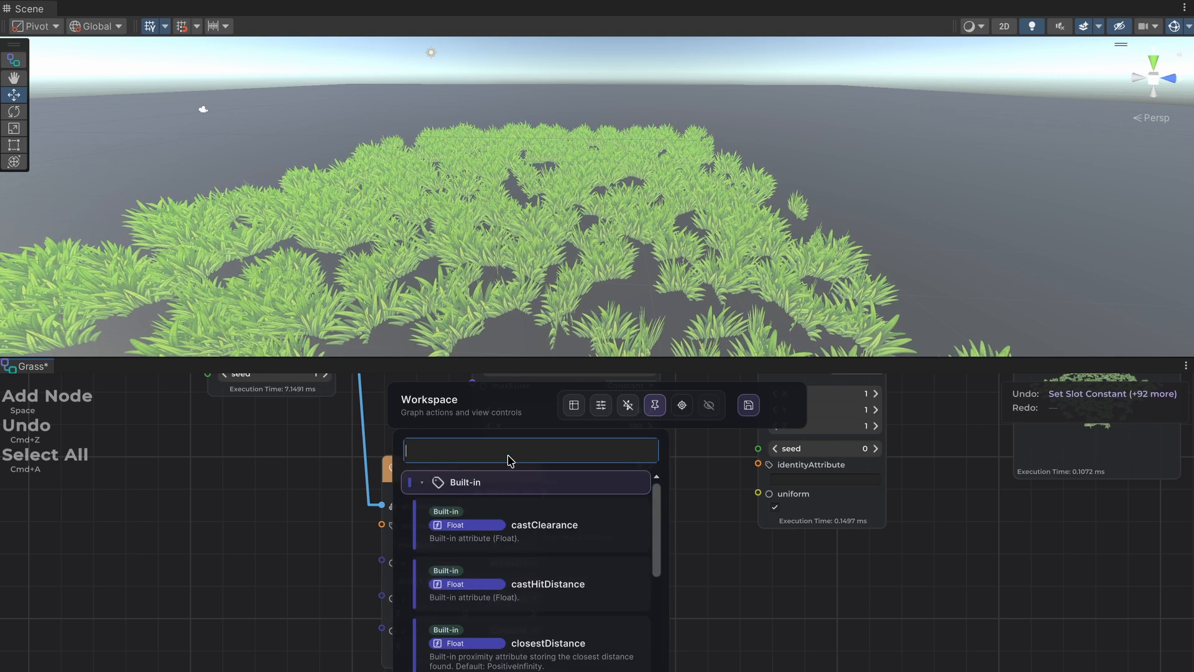
{"action": "type", "text": "noise"}
{"action": "left_click", "coordinate": [523, 516]}
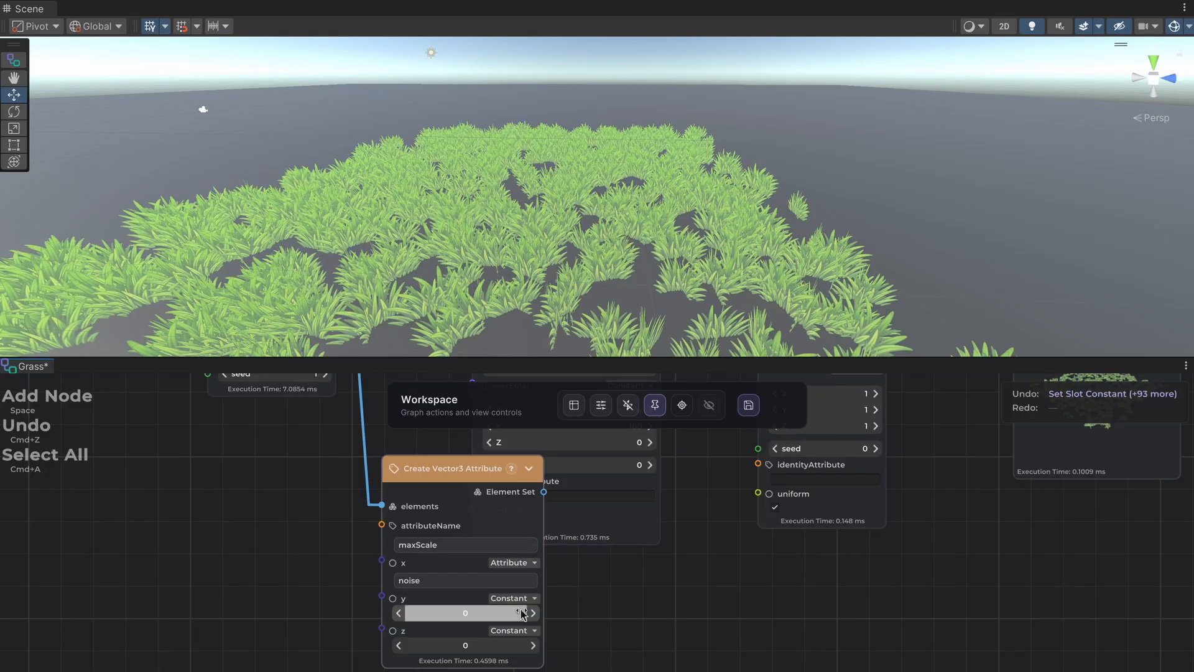
Switch the Create Vector3 Attribute node's y input to Attribute and bind it to noise.
{"action": "left_click", "coordinate": [520, 598]}
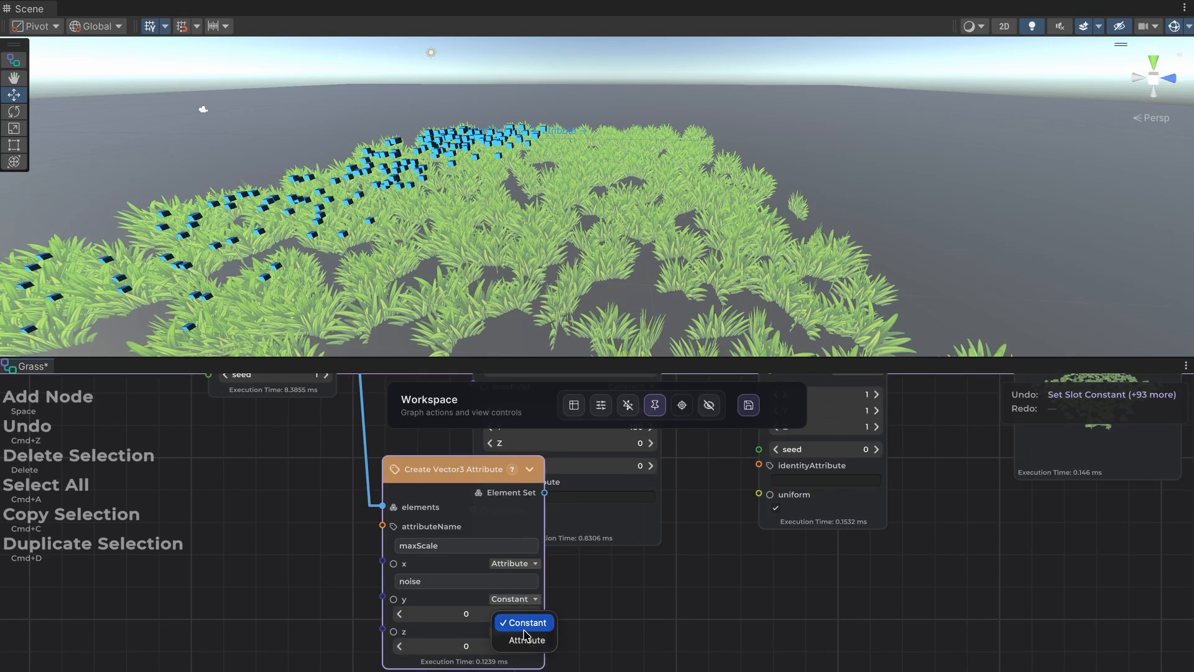
{"action": "left_click", "coordinate": [524, 638]}
{"action": "left_click", "coordinate": [466, 614]}
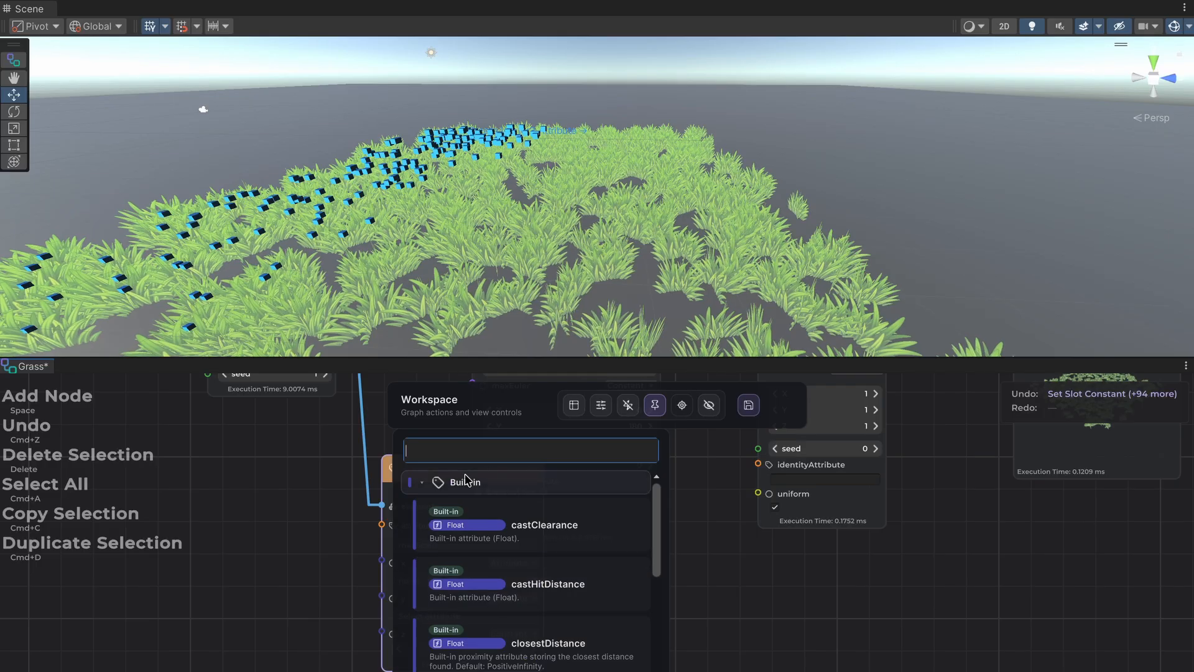
{"action": "type", "text": "noise"}
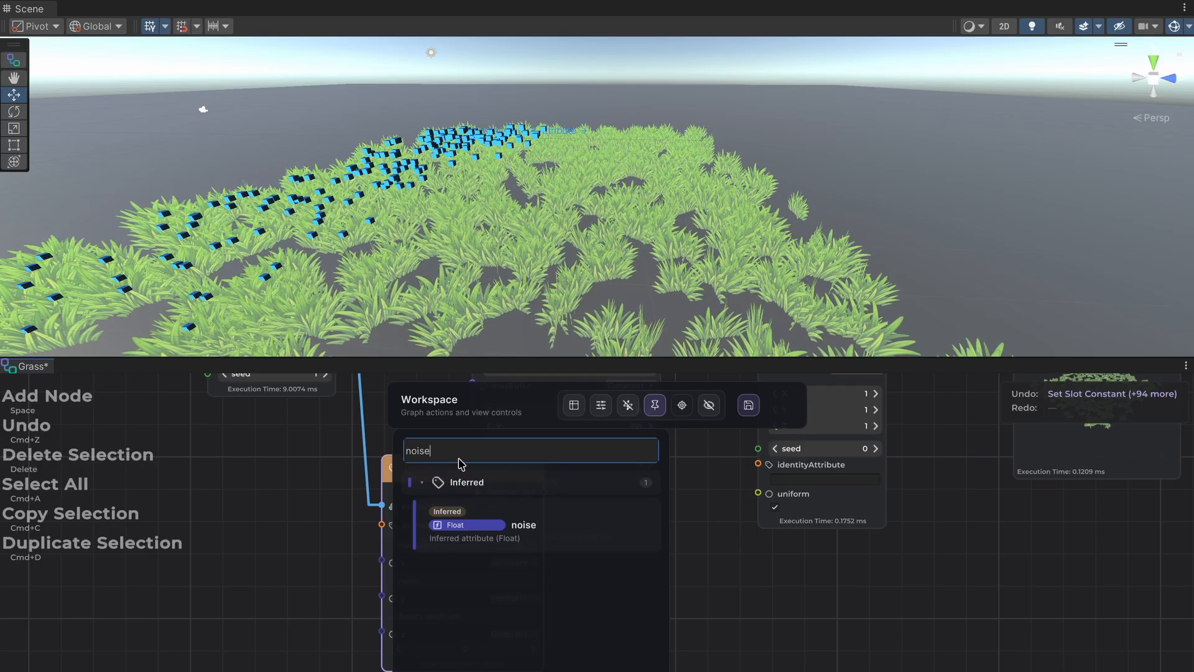
{"action": "left_click", "coordinate": [526, 532]}
Switch the Create Vector3 Attribute node's z input to Attribute and bind it to noise.
{"action": "left_click", "coordinate": [514, 633]}
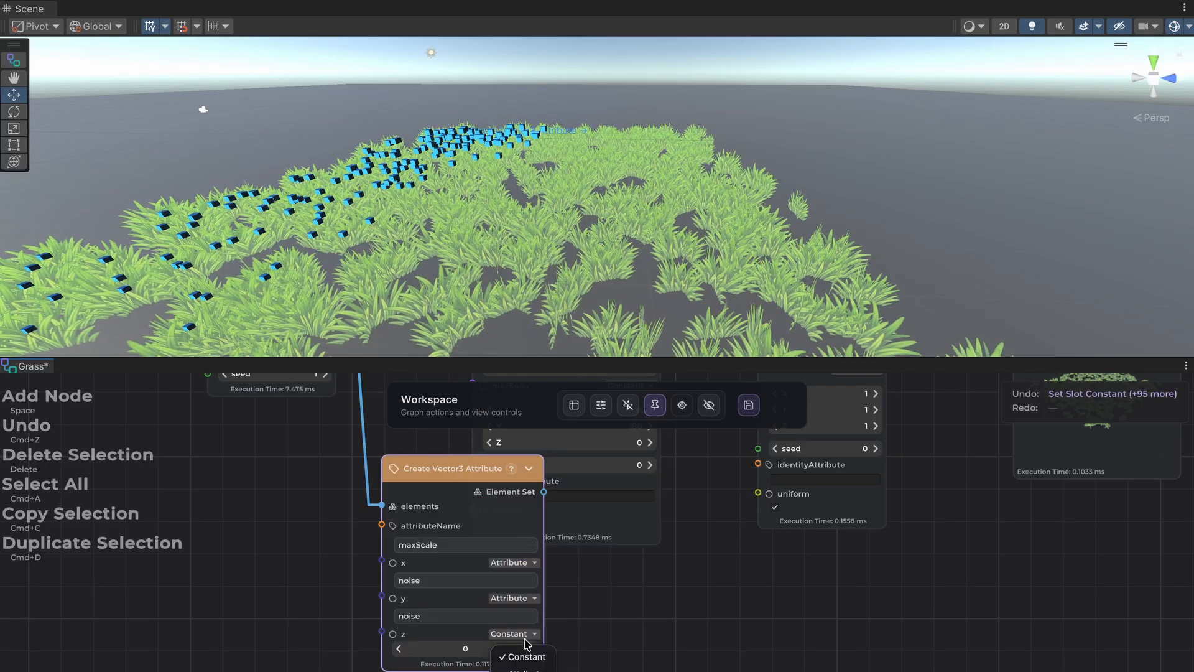
{"action": "left_click", "coordinate": [522, 670]}
{"action": "left_click", "coordinate": [465, 649]}
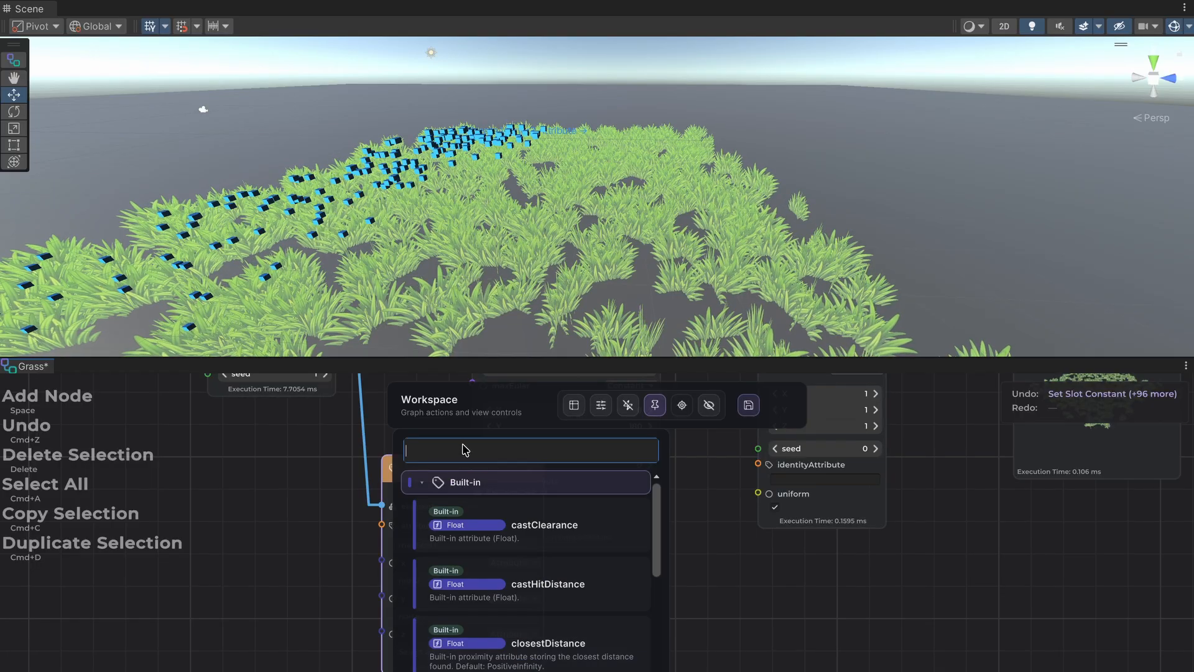
{"action": "type", "text": "noise"}
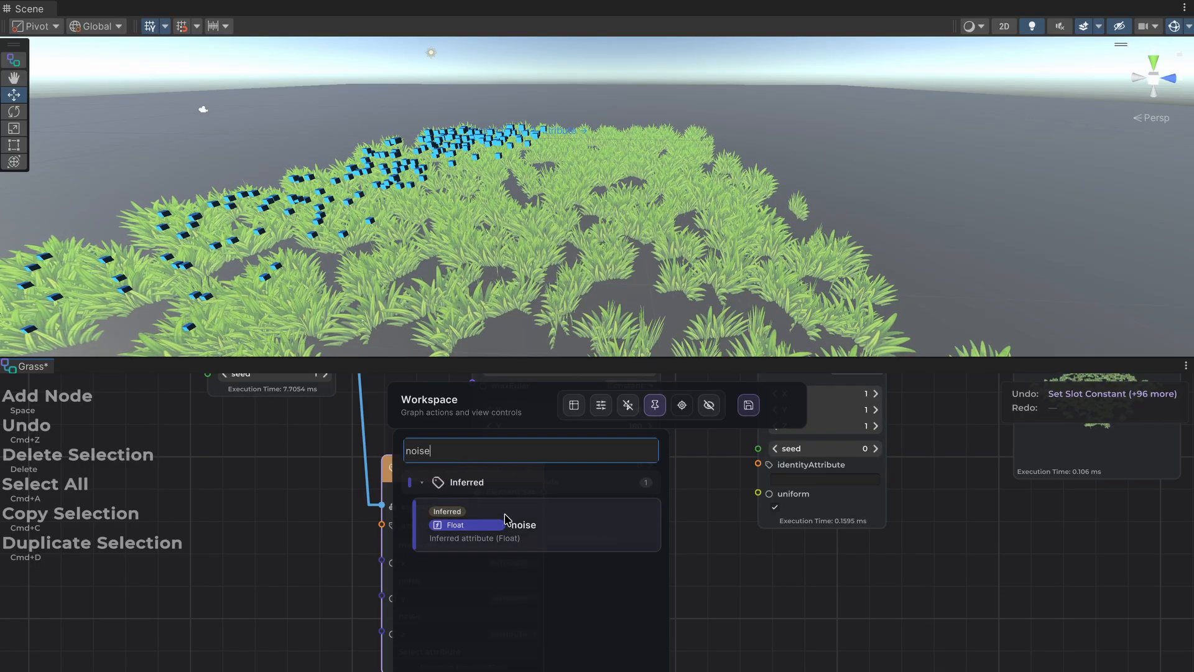
{"action": "left_click", "coordinate": [505, 522]}
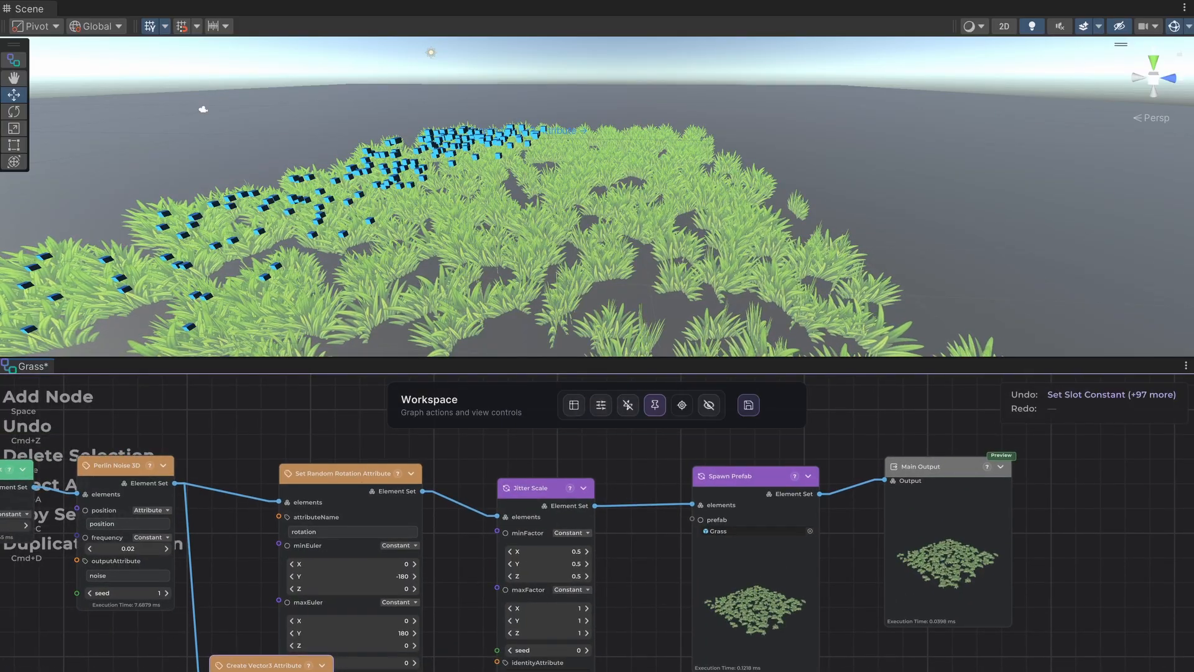
Connect Create Vector3 Attribute's output to Set Random Rotation Attribute's elements and place it in line, shifting the four downstream nodes to make room.
{"action": "left_click_drag", "start_coordinate": [333, 671], "coordinate": [279, 502]}
{"action": "left_click_drag", "start_coordinate": [339, 448], "coordinate": [719, 550]}
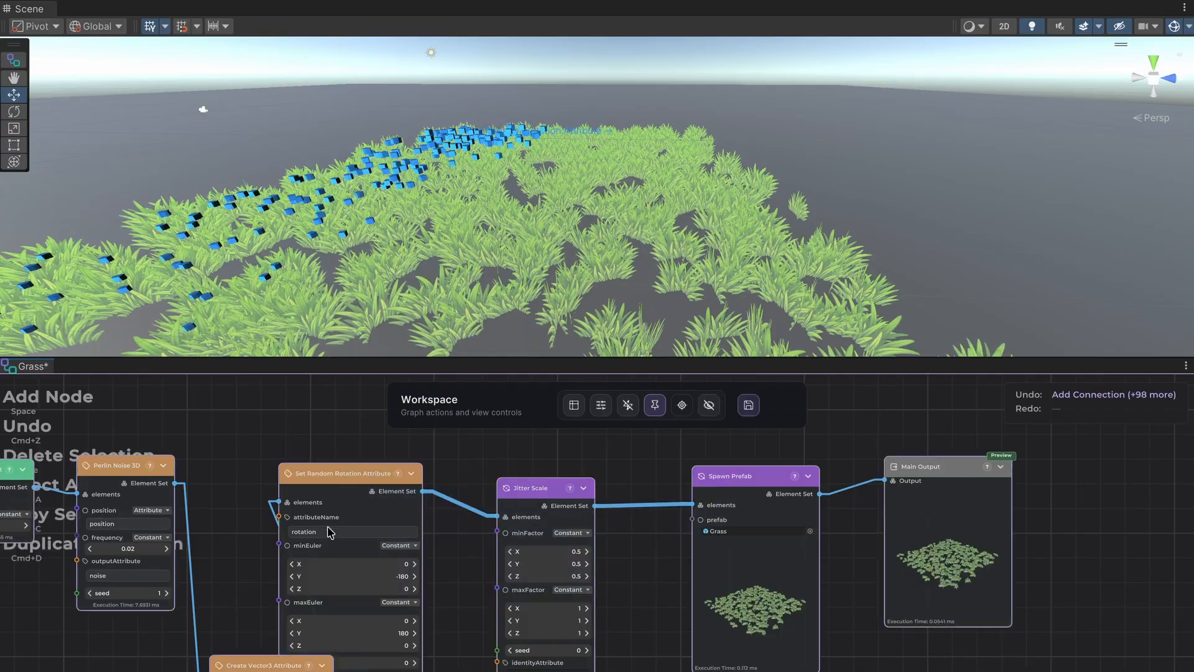
{"action": "left_click_drag", "start_coordinate": [372, 436], "coordinate": [957, 542]}
{"action": "left_click_drag", "start_coordinate": [739, 563], "coordinate": [917, 565]}
{"action": "left_click_drag", "start_coordinate": [274, 663], "coordinate": [323, 510]}
{"action": "left_click", "coordinate": [336, 449]}
{"action": "middle_click_drag", "start_coordinate": [375, 451], "coordinate": [193, 462]}
Inspect the Create Vector3 Attribute node's maxScale values in the ElementSet Attributes table.
{"action": "left_click", "coordinate": [153, 545]}
{"action": "left_click", "coordinate": [574, 405]}
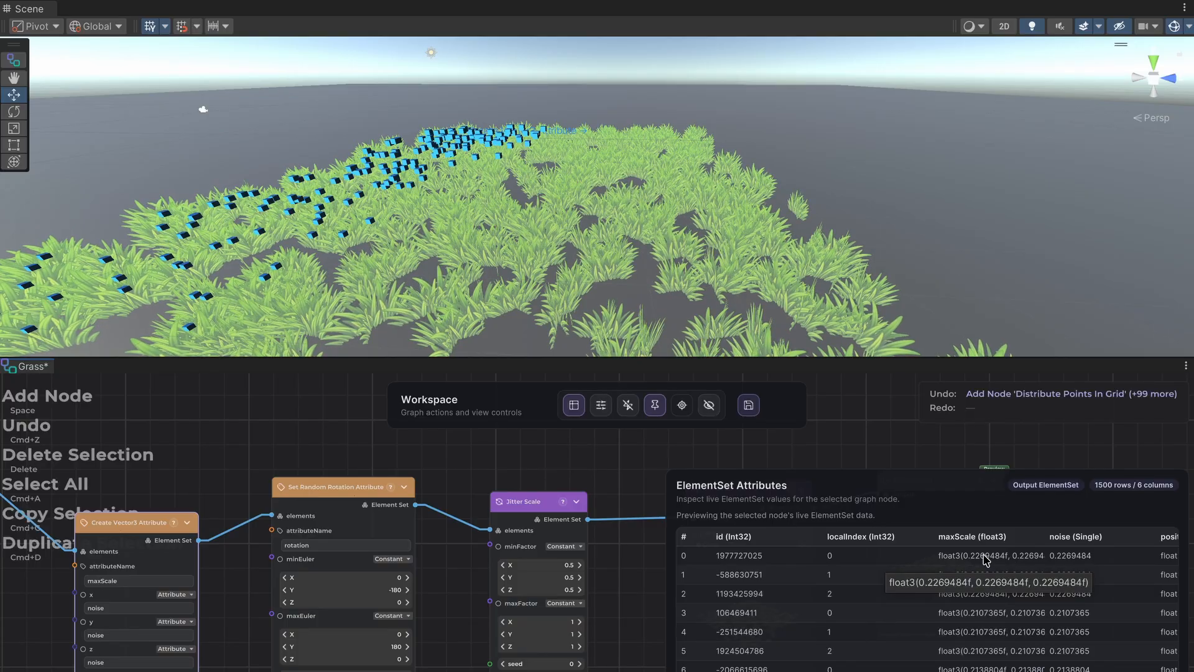
{"action": "left_click", "coordinate": [486, 482]}
Switch the Jitter Scale node's maxFactor to Attribute and bind it to maxScale.
{"action": "middle_click_drag", "start_coordinate": [470, 468], "coordinate": [349, 424]}
{"action": "scroll", "coordinate": [348, 479], "scroll_direction": "up", "scroll_amount": 1}
{"action": "middle_click_drag", "start_coordinate": [330, 502], "coordinate": [520, 500]}
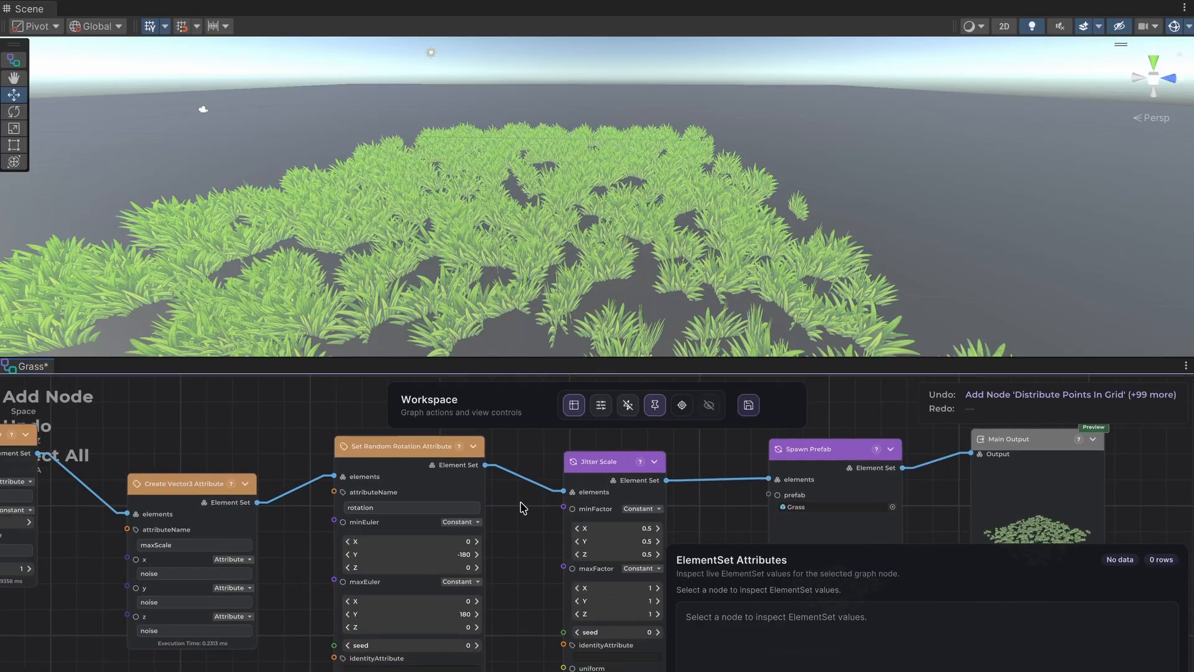
{"action": "middle_click_drag", "start_coordinate": [532, 545], "coordinate": [370, 580]}
{"action": "scroll", "coordinate": [485, 524], "scroll_direction": "up", "scroll_amount": 1}
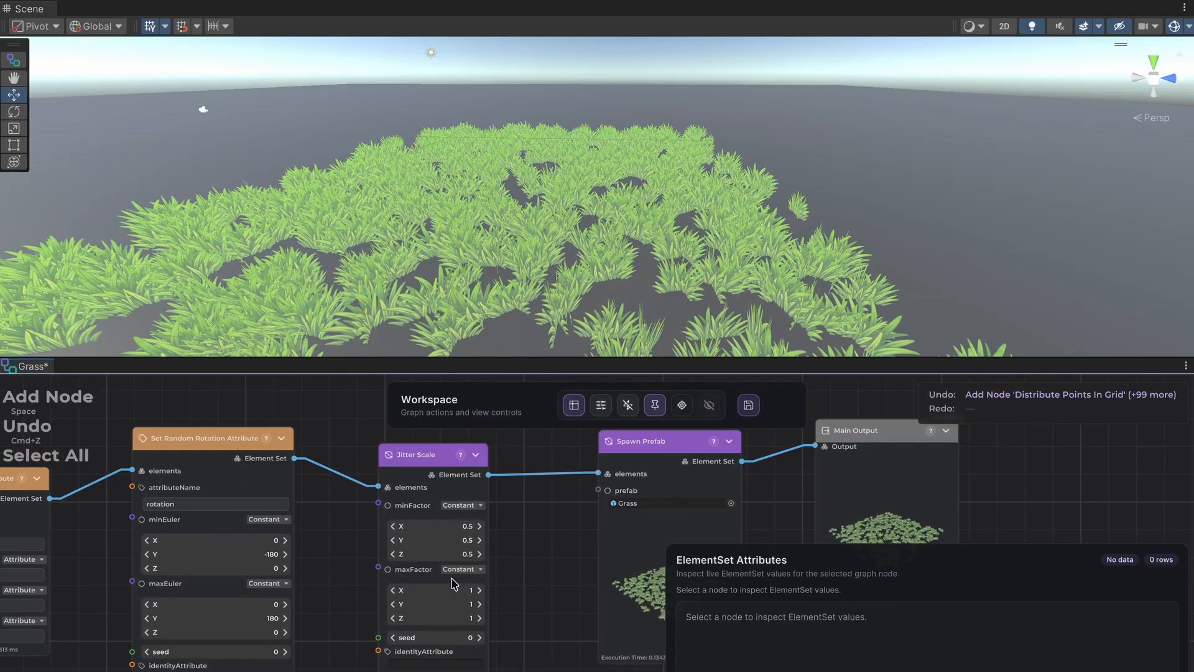
{"action": "left_click", "coordinate": [464, 569]}
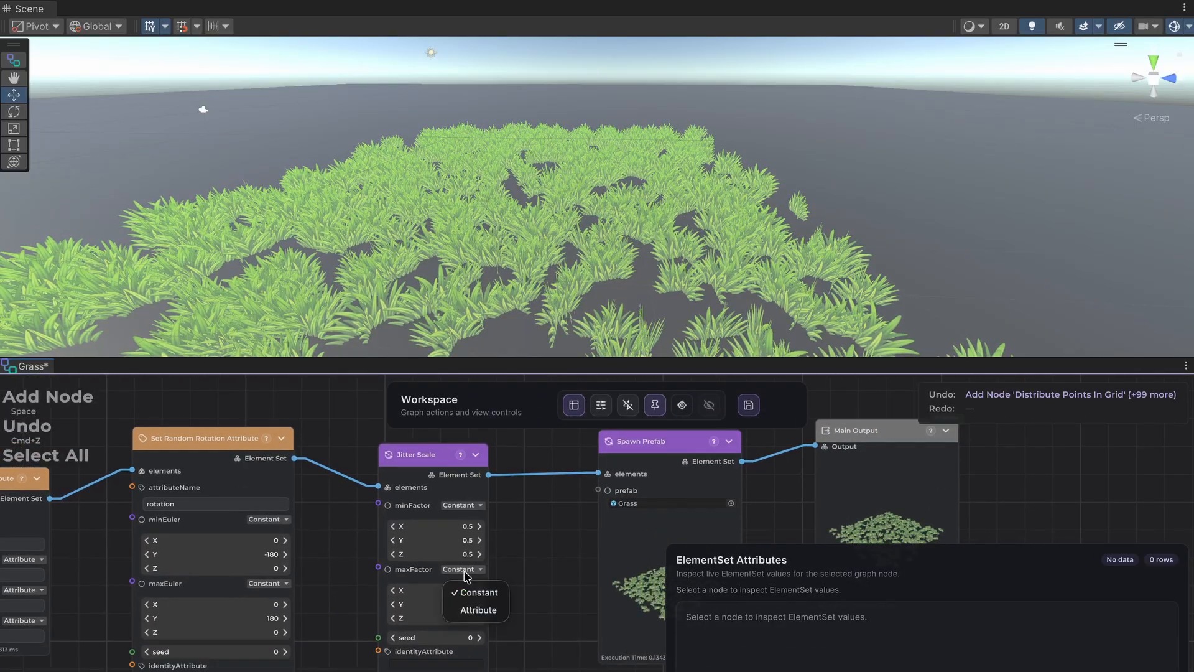
{"action": "left_click", "coordinate": [463, 609]}
{"action": "left_click", "coordinate": [440, 587]}
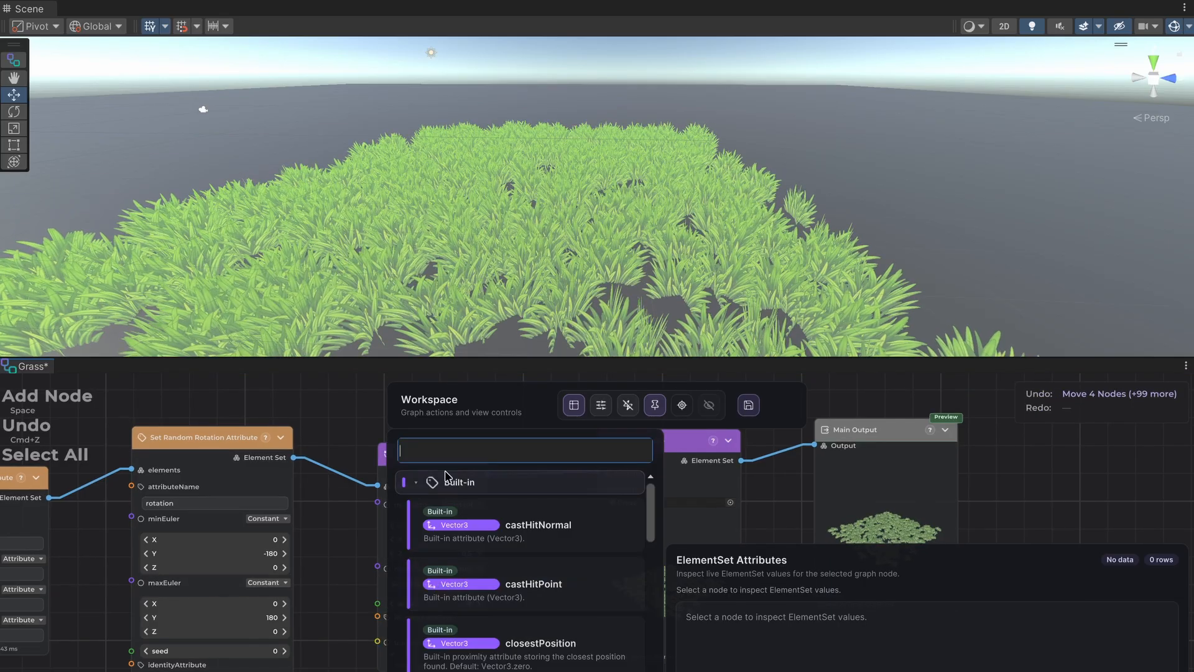
{"action": "type", "text": "max"}
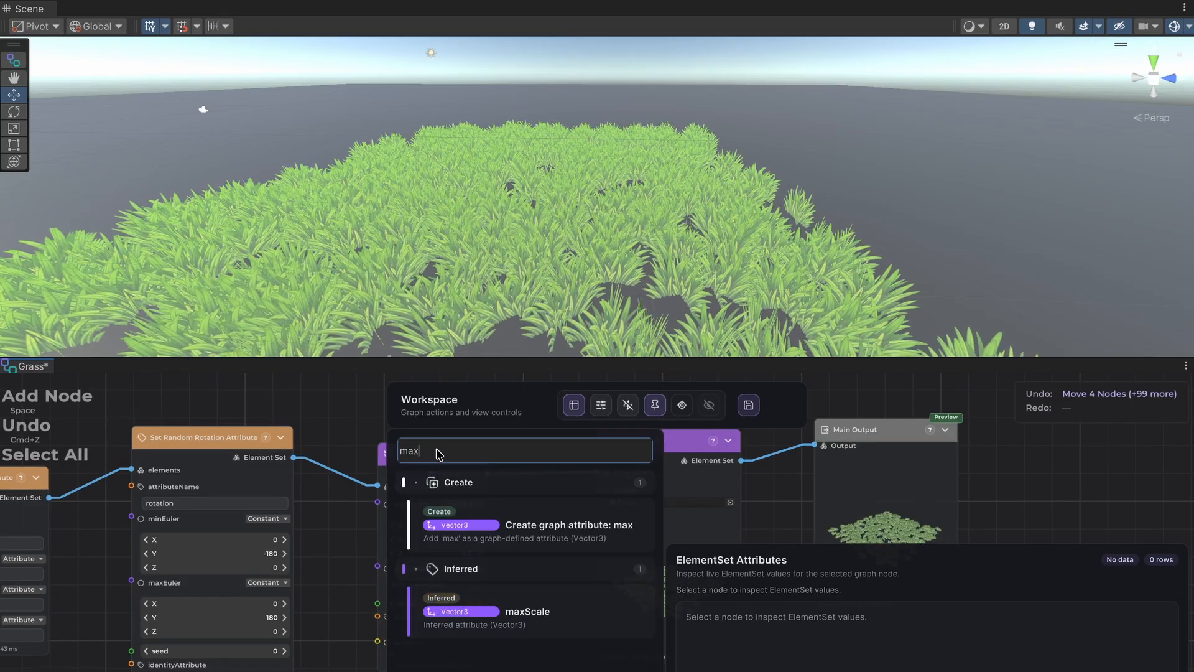
{"action": "left_click", "coordinate": [491, 629]}
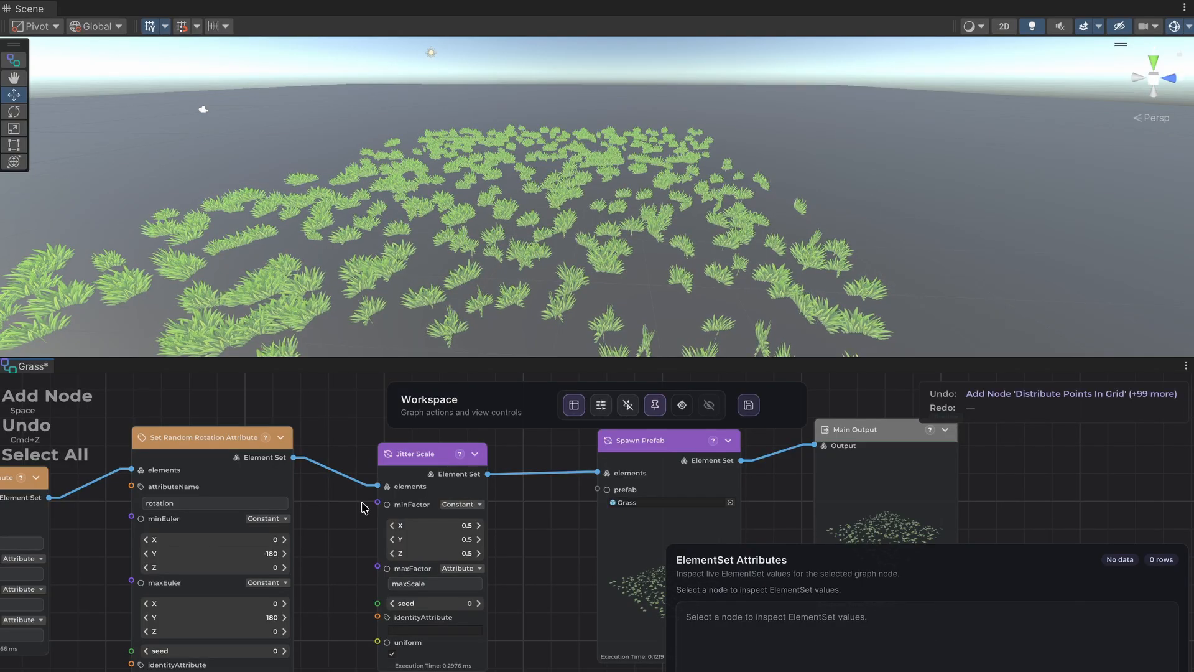
Examine the scaled grass in the scene and the Perlin Noise 3D node's noise values in the ElementSet Attributes table.
{"action": "scroll", "coordinate": [347, 317], "scroll_direction": "down", "scroll_amount": 5}
{"action": "scroll", "coordinate": [354, 297], "scroll_direction": "up", "scroll_amount": 8}
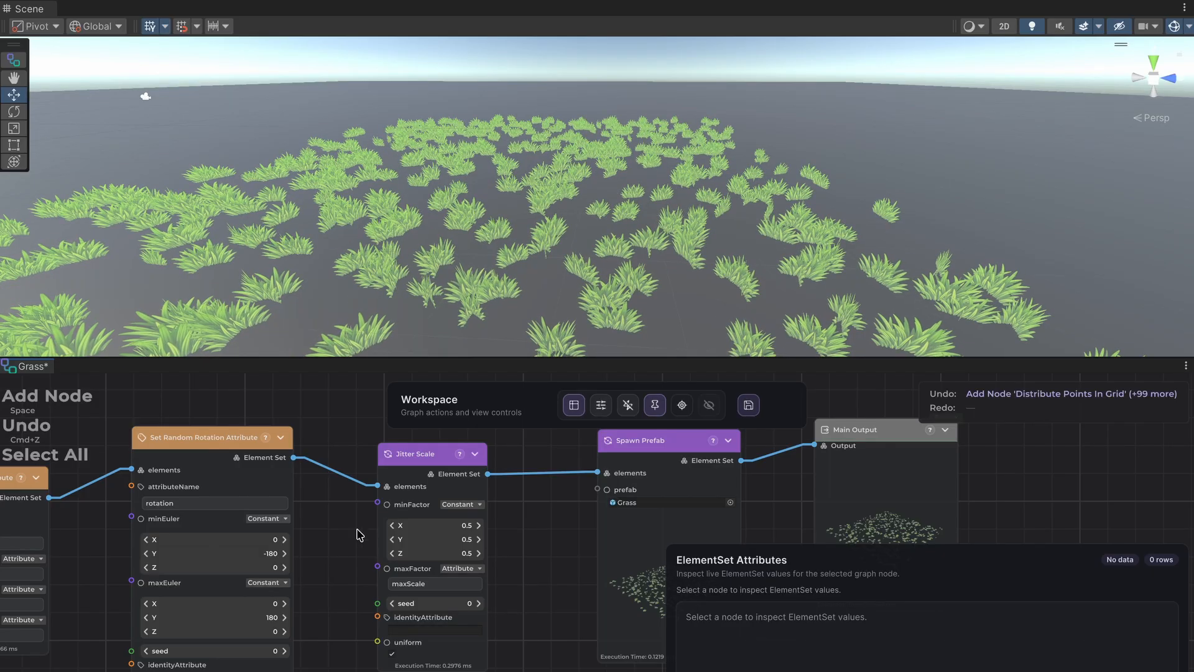
{"action": "middle_click_drag", "start_coordinate": [341, 514], "coordinate": [778, 505]}
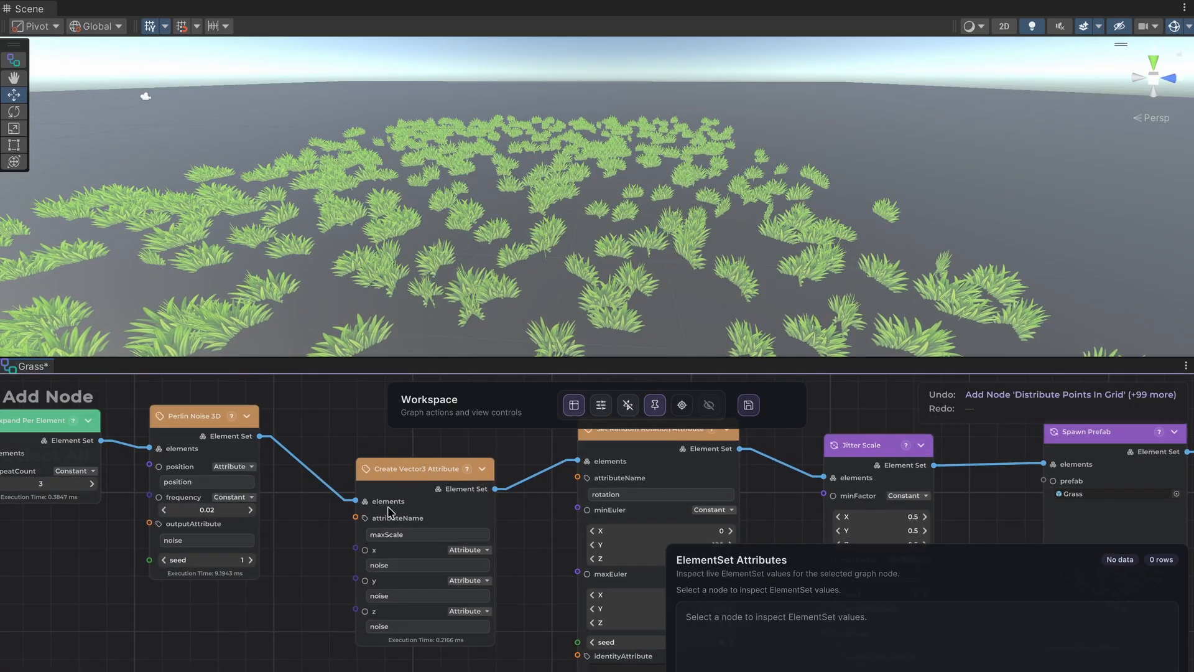
{"action": "middle_click_drag", "start_coordinate": [296, 514], "coordinate": [438, 521]}
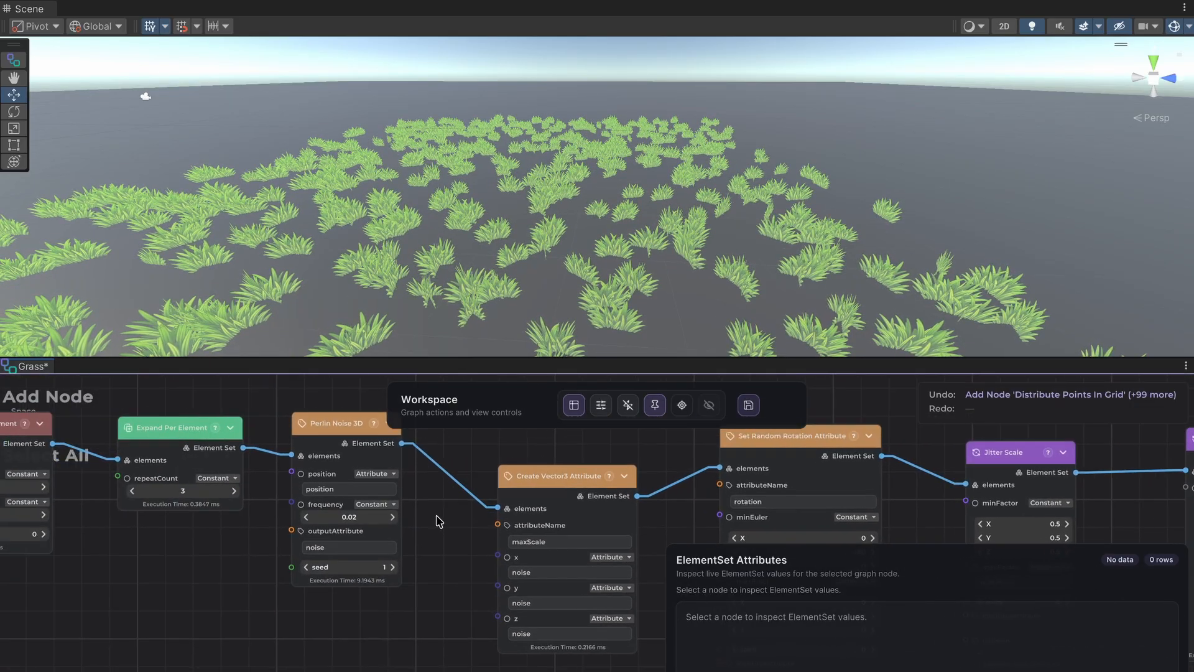
{"action": "left_click", "coordinate": [324, 432]}
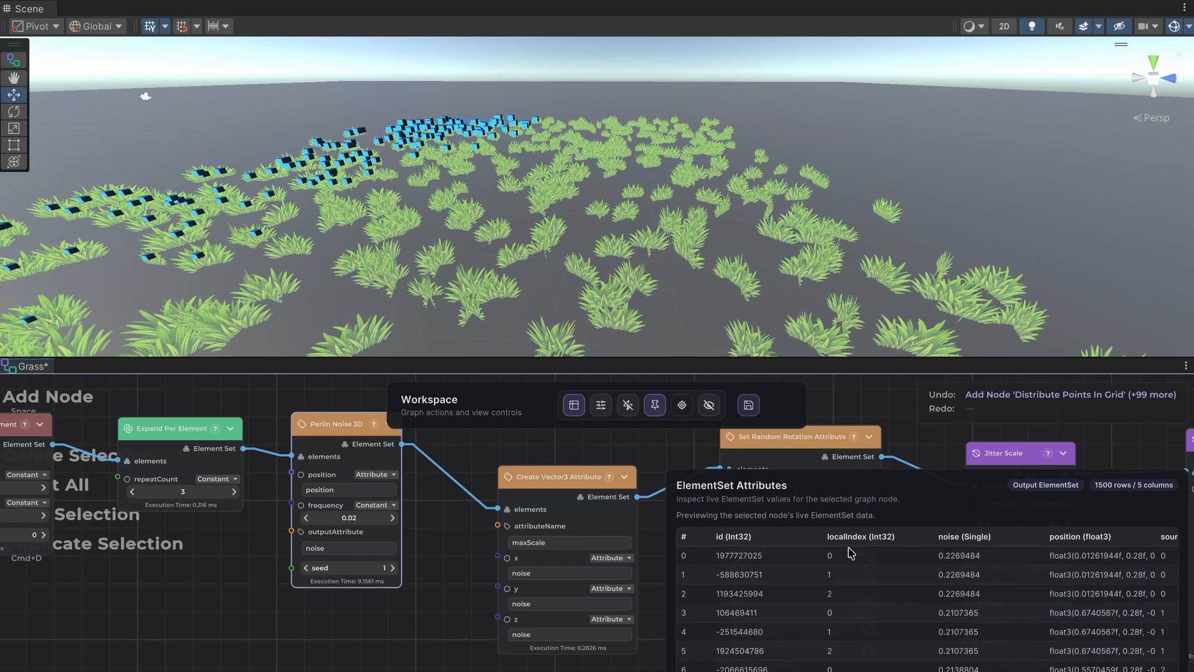
{"action": "scroll", "coordinate": [952, 573], "scroll_direction": "down", "scroll_amount": 6}
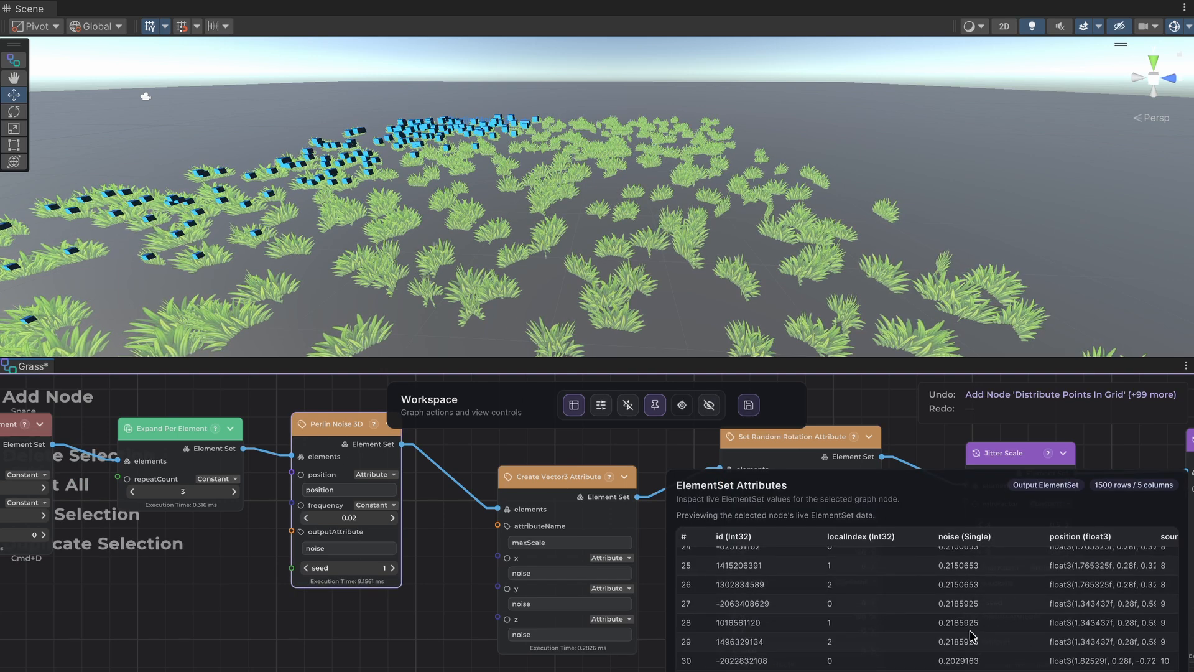
{"action": "scroll", "coordinate": [970, 635], "scroll_direction": "up", "scroll_amount": 6}
{"action": "middle_click_drag", "start_coordinate": [421, 535], "coordinate": [381, 554]}
{"action": "left_click", "coordinate": [381, 554]}
Insert an Add Float Values node between the Perlin Noise 3D and Create Vector3 Attribute nodes, wiring its Element Set output into the latter.
{"action": "middle_click_drag", "start_coordinate": [367, 487], "coordinate": [322, 475]}
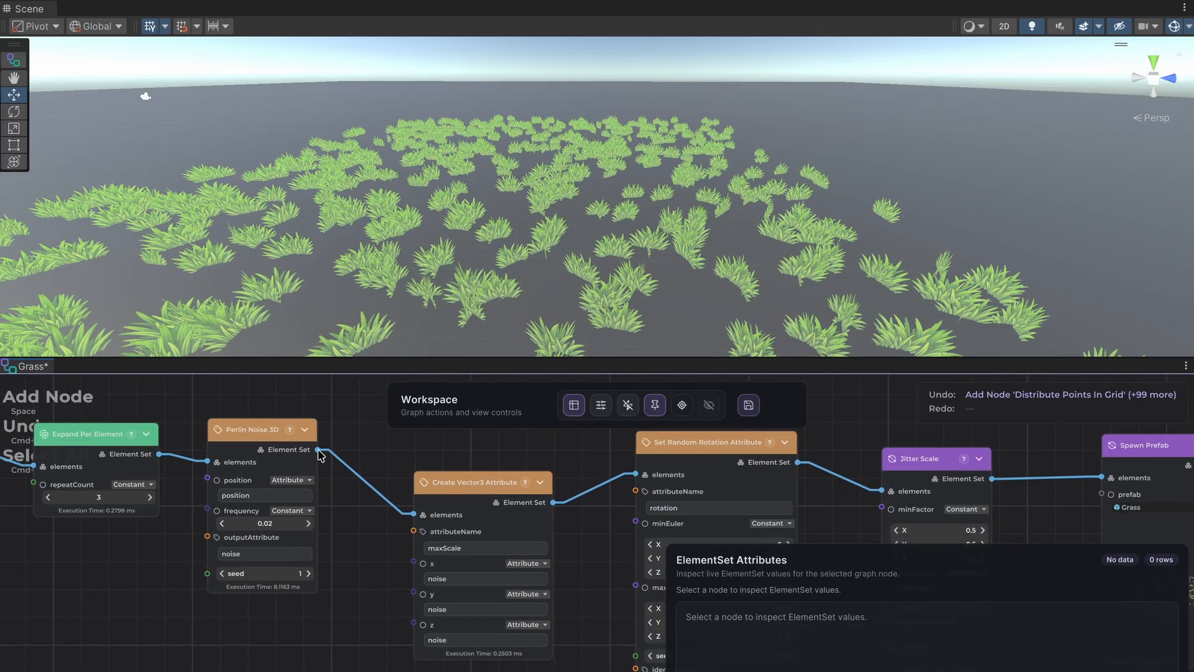
{"action": "left_click_drag", "start_coordinate": [318, 450], "coordinate": [336, 482]}
{"action": "type", "text": "add"}
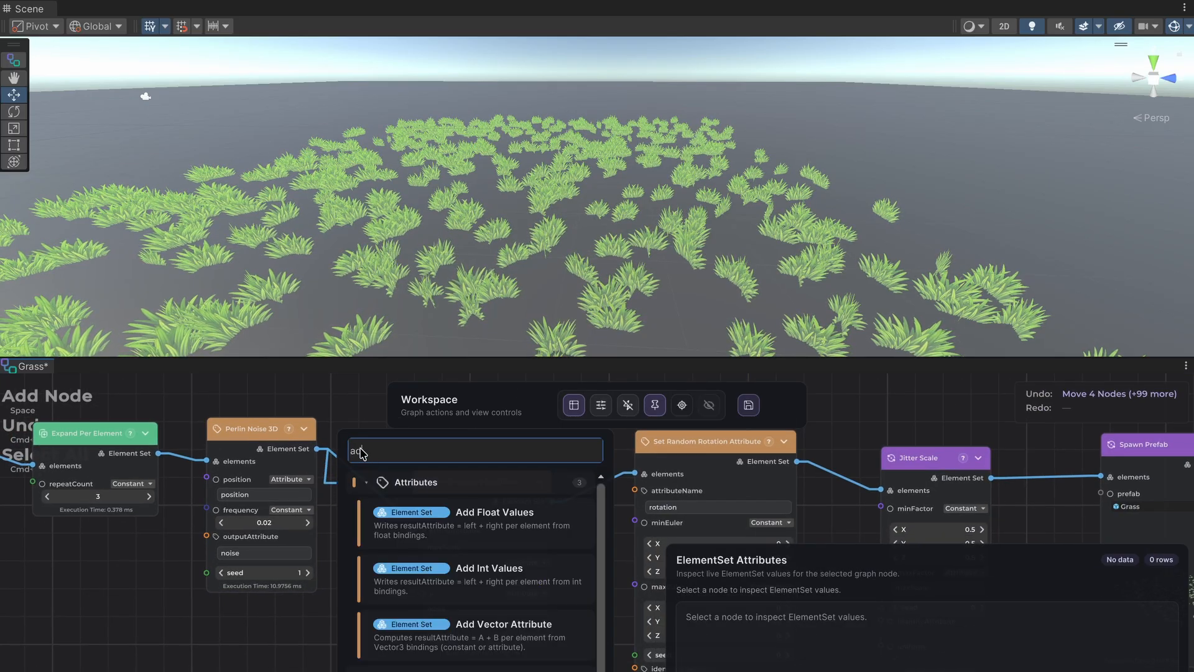
{"action": "left_click", "coordinate": [501, 517]}
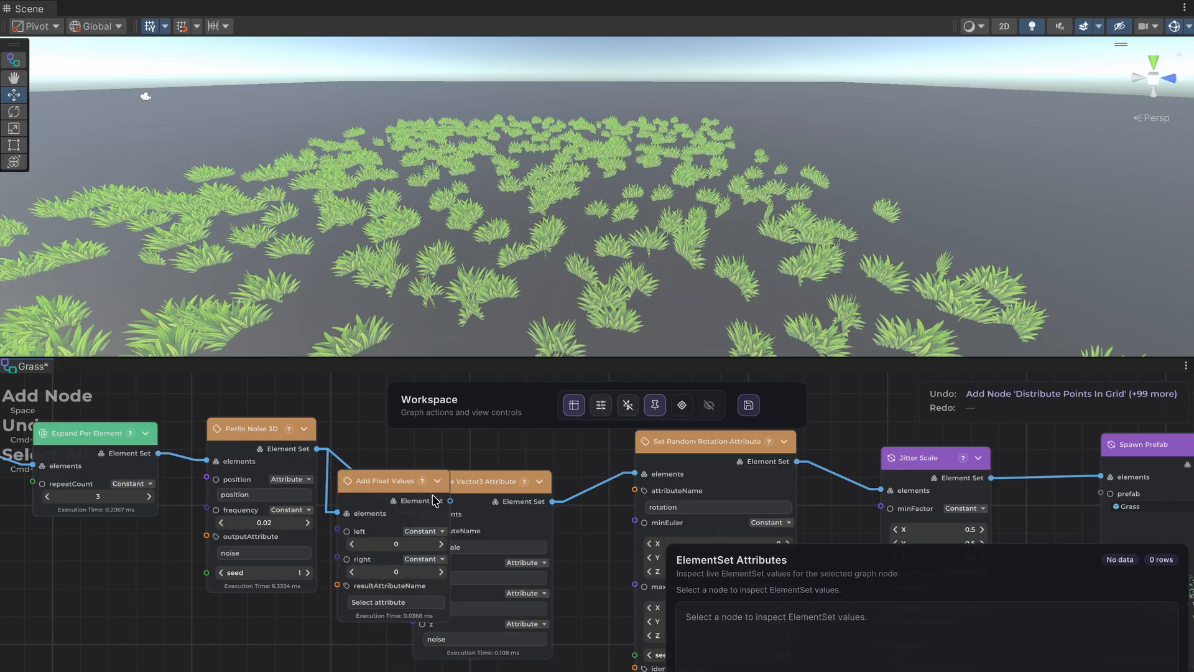
{"action": "left_click", "coordinate": [492, 487]}
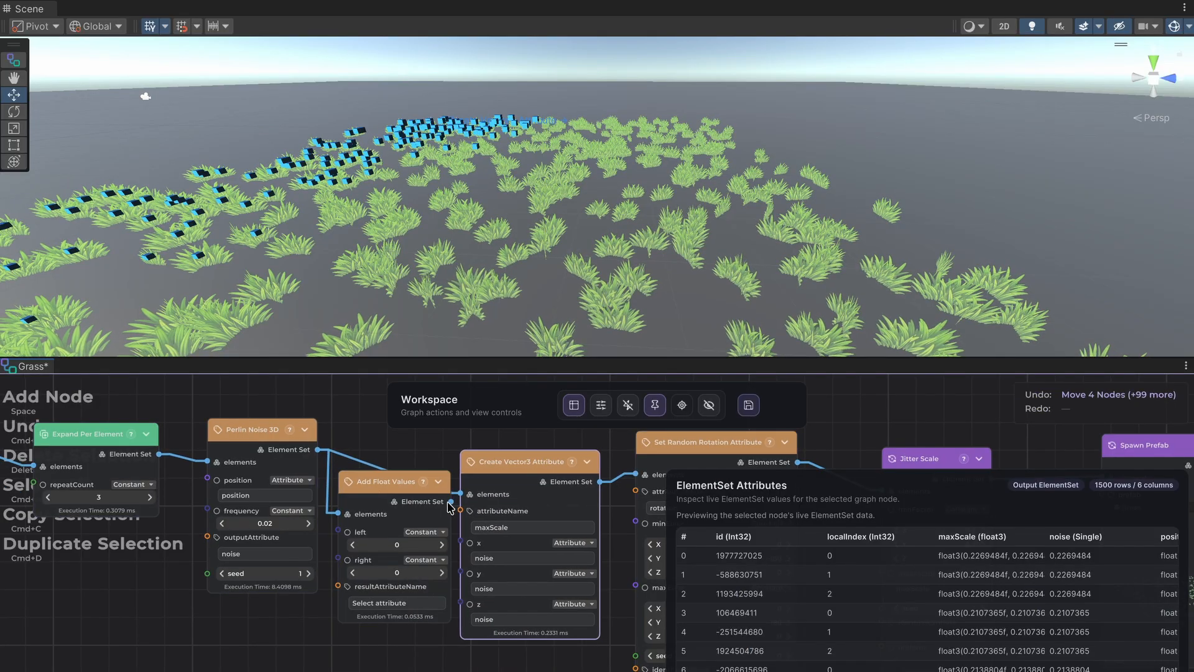
{"action": "key", "text": "space"}
{"action": "left_click", "coordinate": [410, 478]}
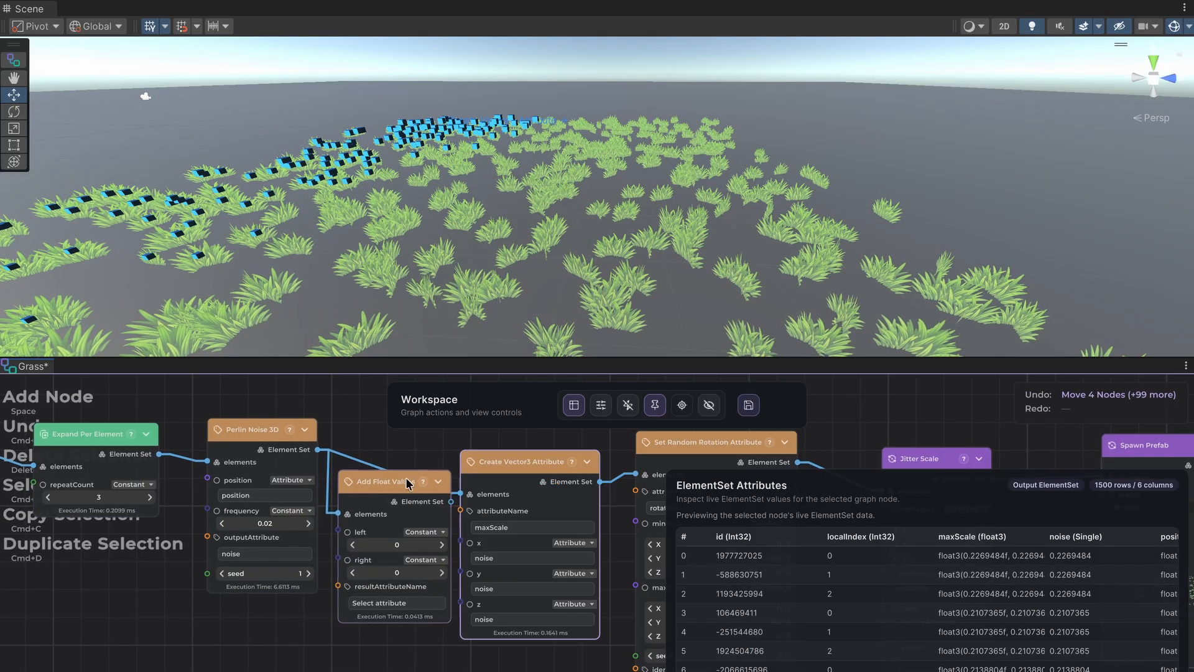
{"action": "left_click_drag", "start_coordinate": [407, 482], "coordinate": [460, 495]}
{"action": "left_click_drag", "start_coordinate": [358, 608], "coordinate": [392, 546]}
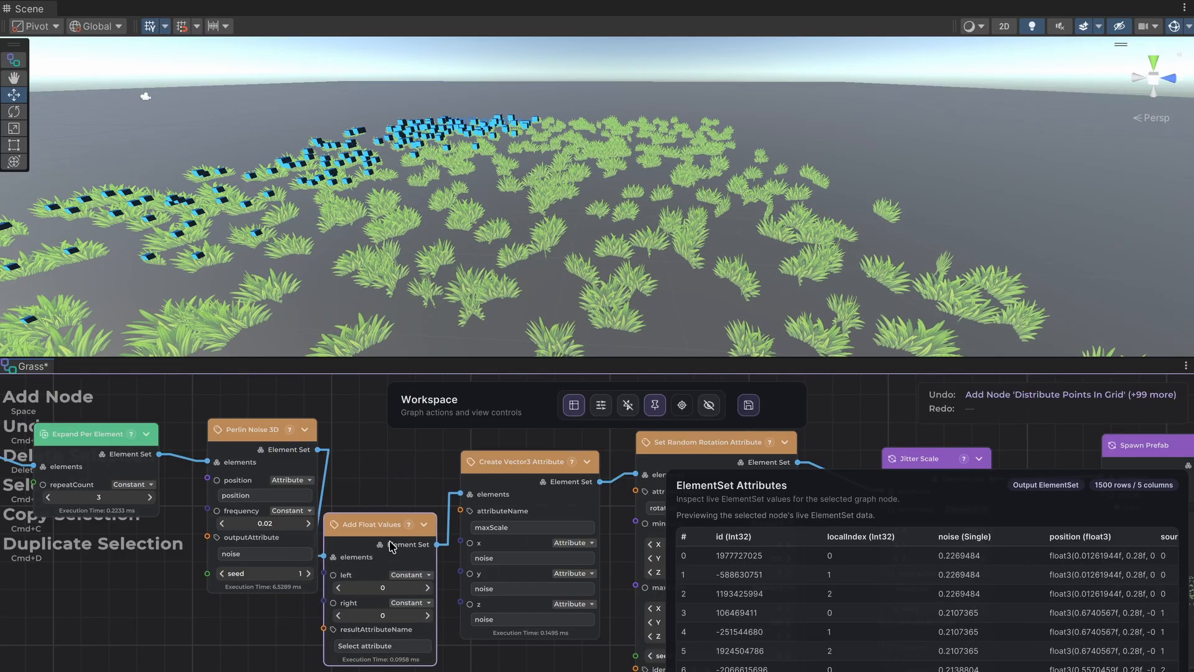
Switch the Add Float Values node's left input to Attribute and bind it to noise.
{"action": "left_click", "coordinate": [410, 579]}
{"action": "left_click", "coordinate": [435, 616]}
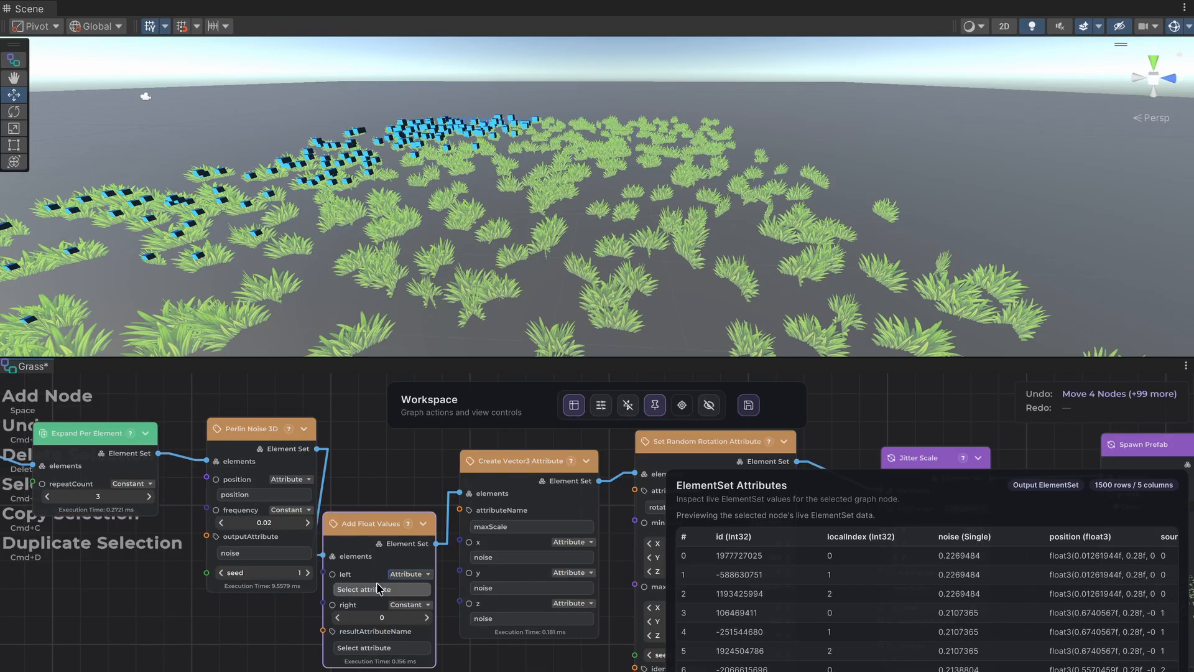
{"action": "left_click", "coordinate": [377, 590]}
{"action": "type", "text": "noise"}
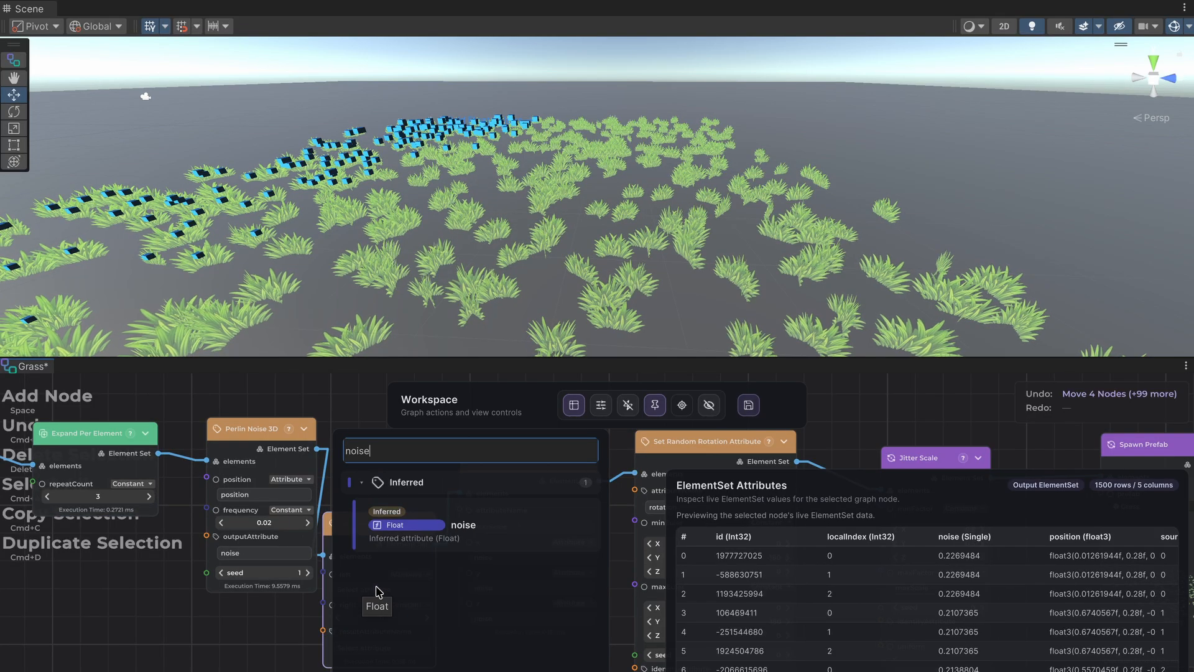
{"action": "left_click", "coordinate": [457, 534]}
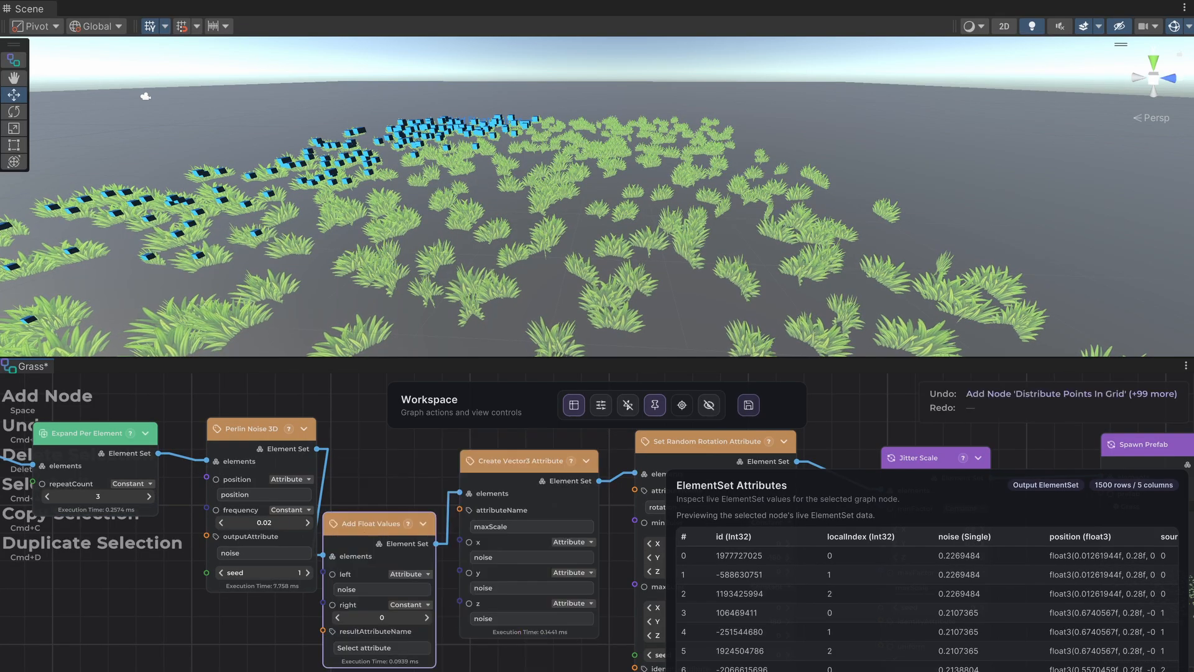
Set the Add Float Values node's right value to 1 and its resultAttributeName to noise.
{"action": "left_click", "coordinate": [404, 616]}
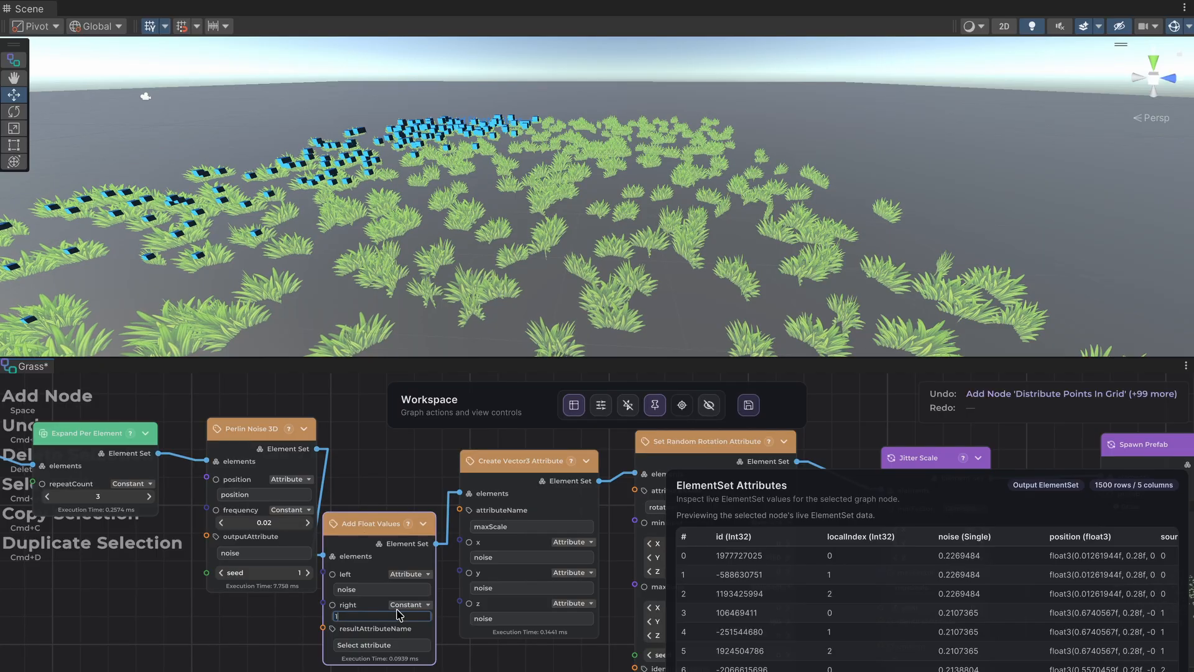
{"action": "key", "text": "Return"}
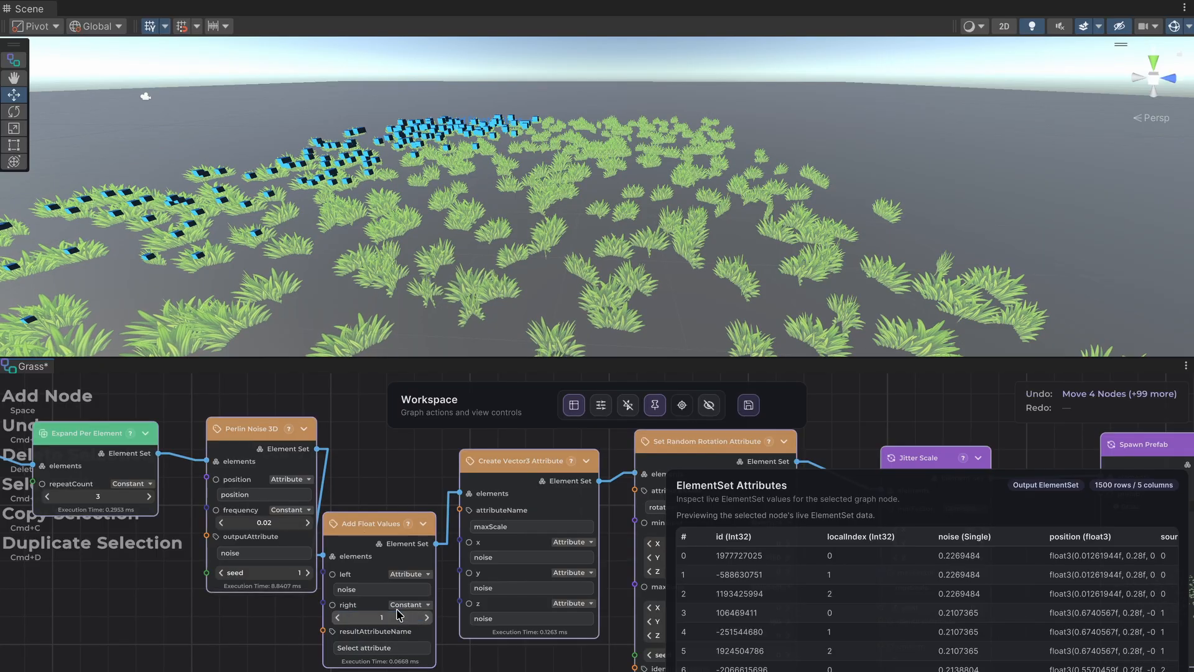
{"action": "left_click", "coordinate": [401, 648]}
{"action": "type", "text": "noise"}
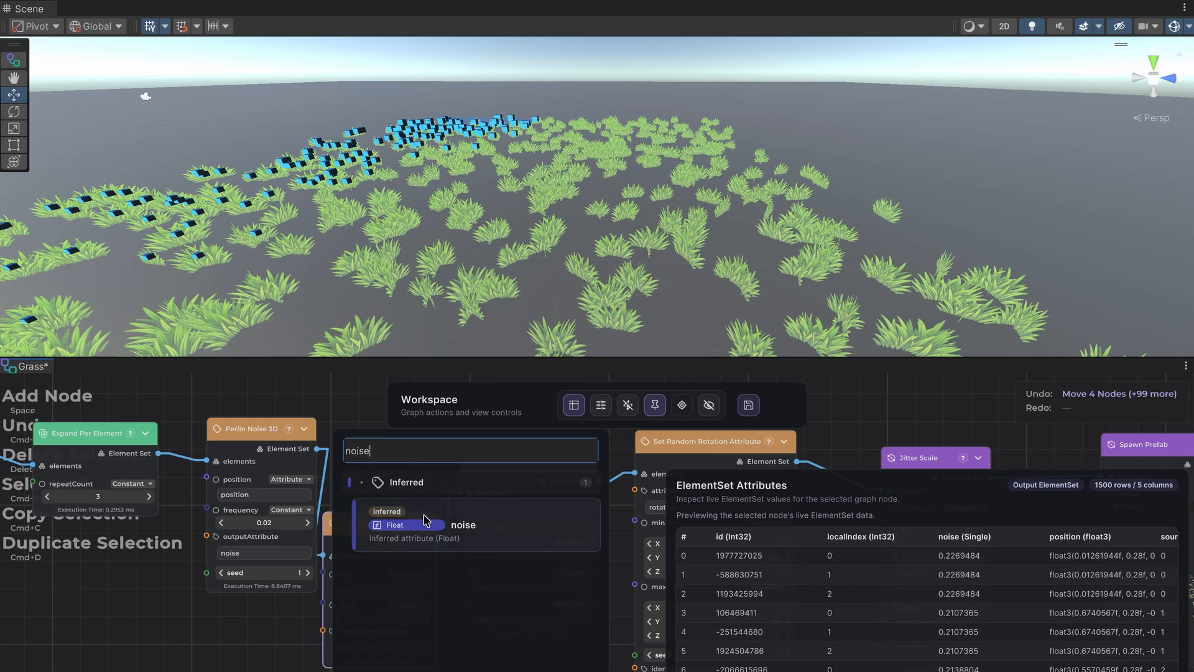
{"action": "left_click", "coordinate": [426, 522]}
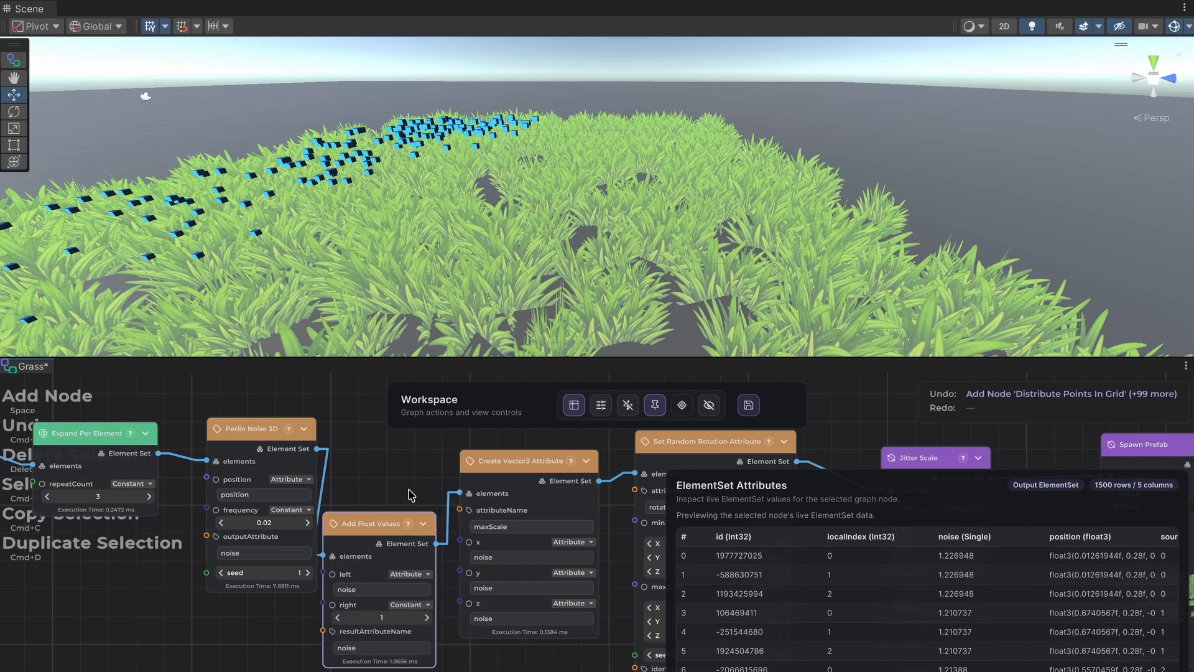
Move the Add Float Values node up into line between the Perlin Noise 3D and Create Vector3 Attribute nodes.
{"action": "middle_click_drag", "start_coordinate": [404, 447], "coordinate": [233, 470]}
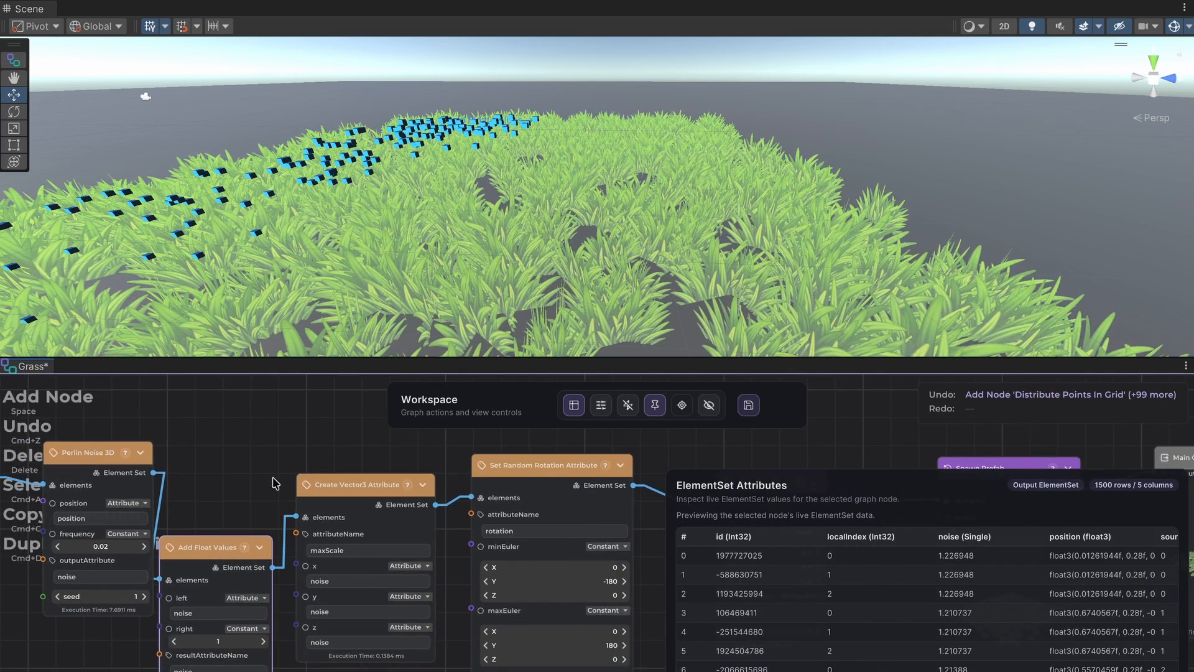
{"action": "left_click_drag", "start_coordinate": [216, 554], "coordinate": [225, 502]}
{"action": "left_click", "coordinate": [266, 455]}
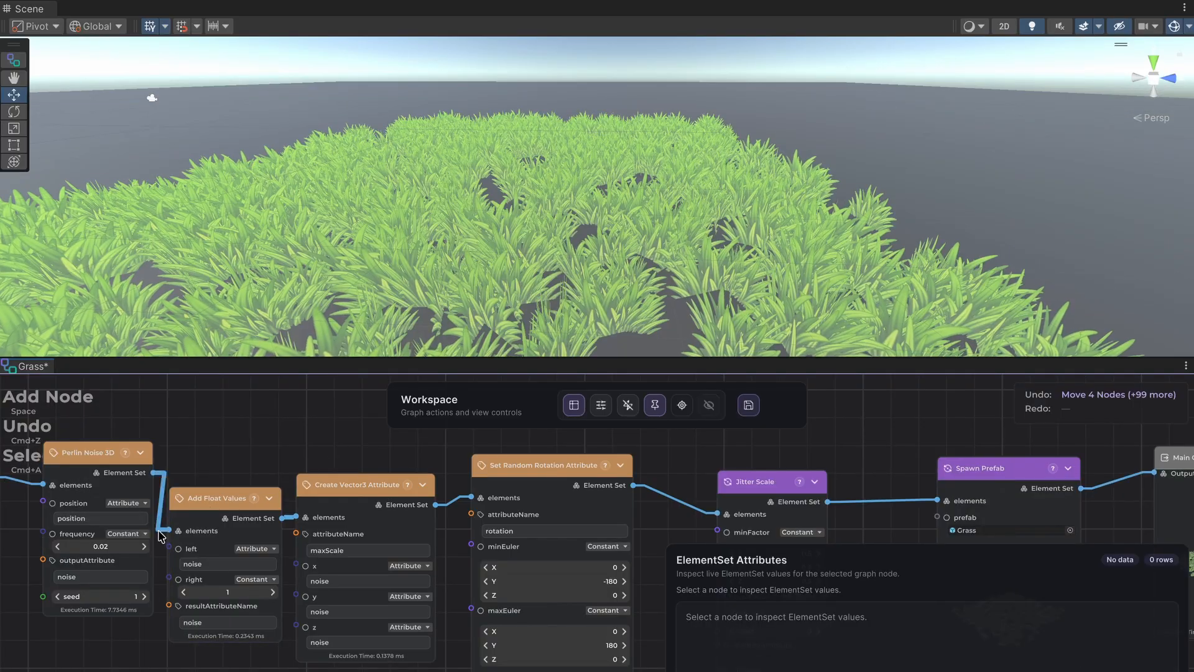
Raise the Perlin Noise 3D node's frequency to 0.12.
{"action": "left_click", "coordinate": [145, 546]}
{"action": "left_click", "coordinate": [145, 546]}
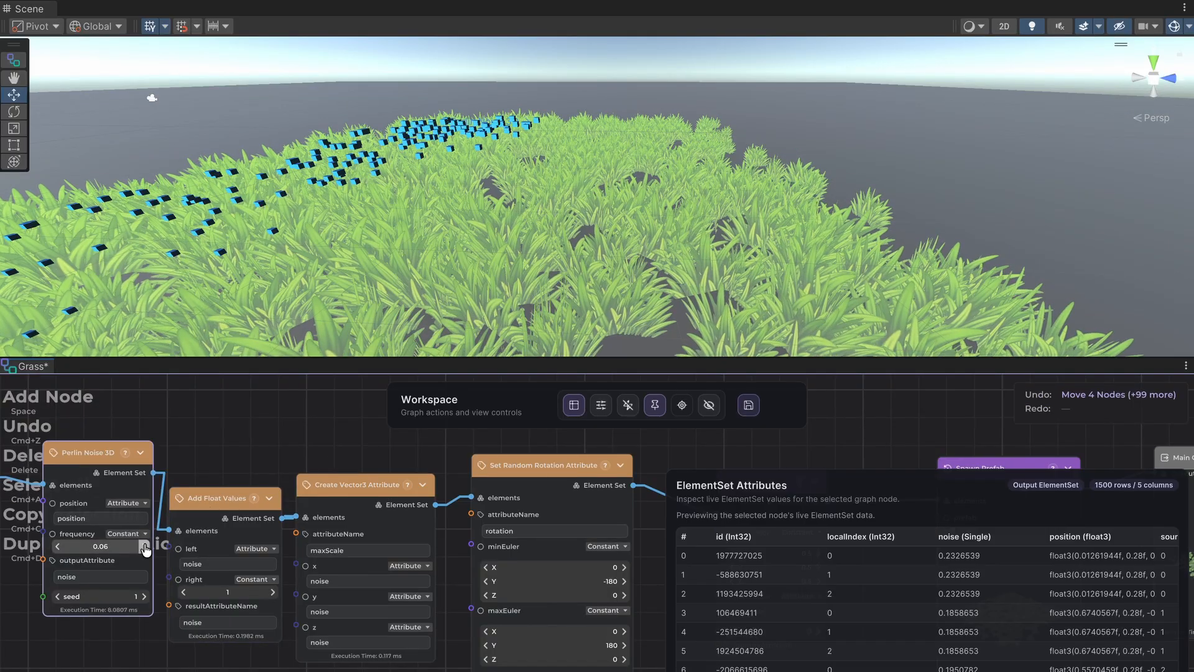
{"action": "left_click", "coordinate": [145, 546]}
{"action": "left_click", "coordinate": [145, 546]}
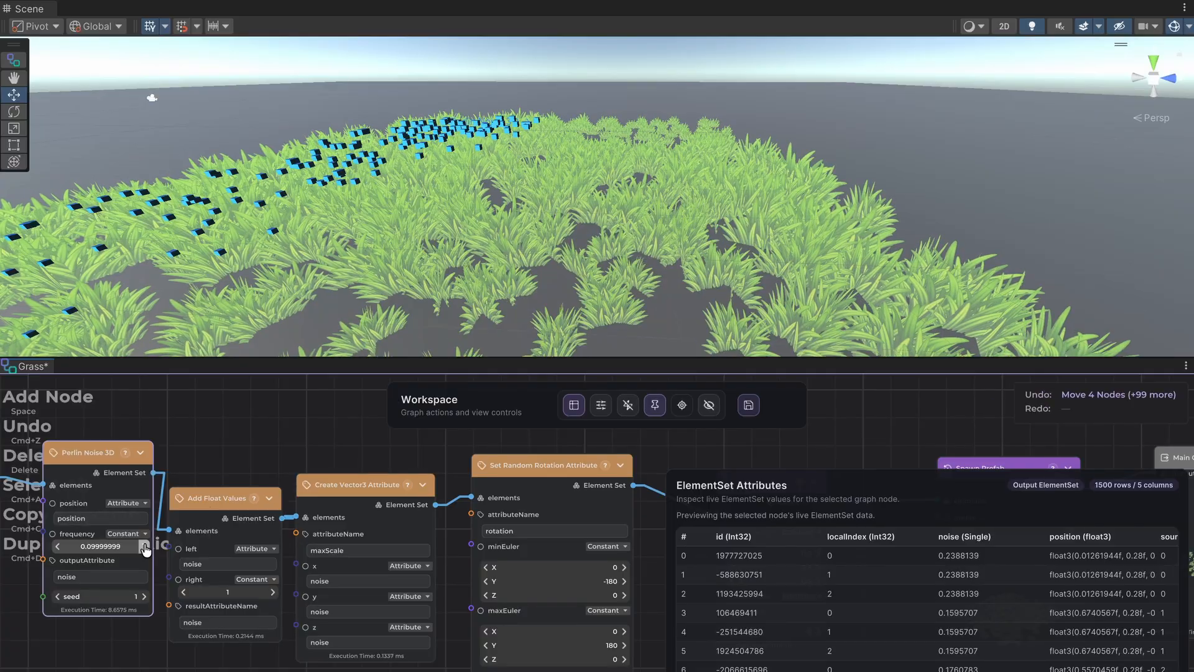
{"action": "left_click", "coordinate": [145, 546]}
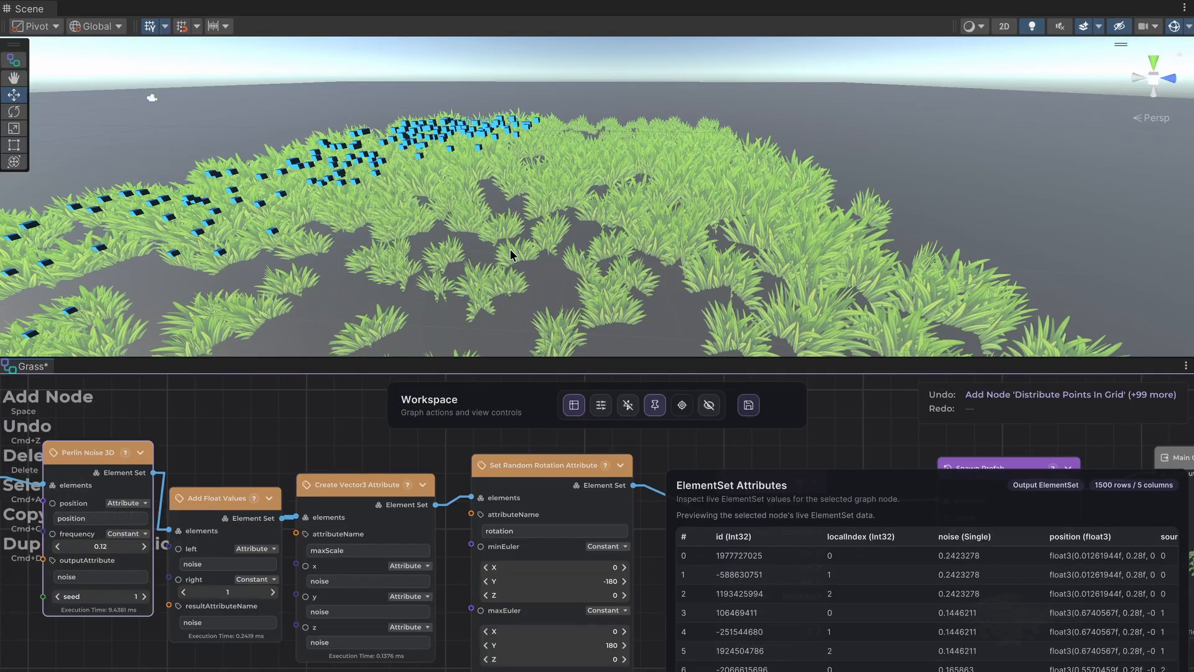
Set the Perlin Noise 3D node's seed to 4.
{"action": "left_click_drag", "start_coordinate": [510, 253], "coordinate": [678, 105], "text": "alt"}
{"action": "right_click_drag", "start_coordinate": [678, 112], "coordinate": [664, 217]}
{"action": "middle_click_drag", "start_coordinate": [545, 173], "coordinate": [522, 211]}
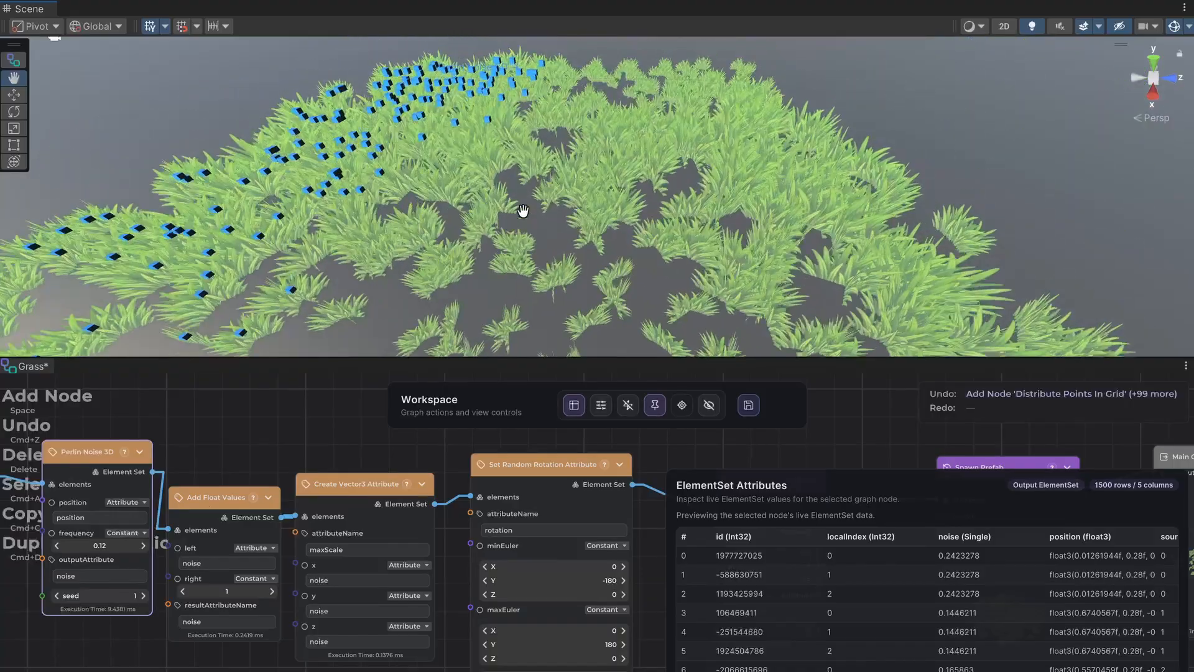
{"action": "left_click", "coordinate": [145, 596]}
{"action": "left_click", "coordinate": [144, 596]}
{"action": "left_click", "coordinate": [145, 596]}
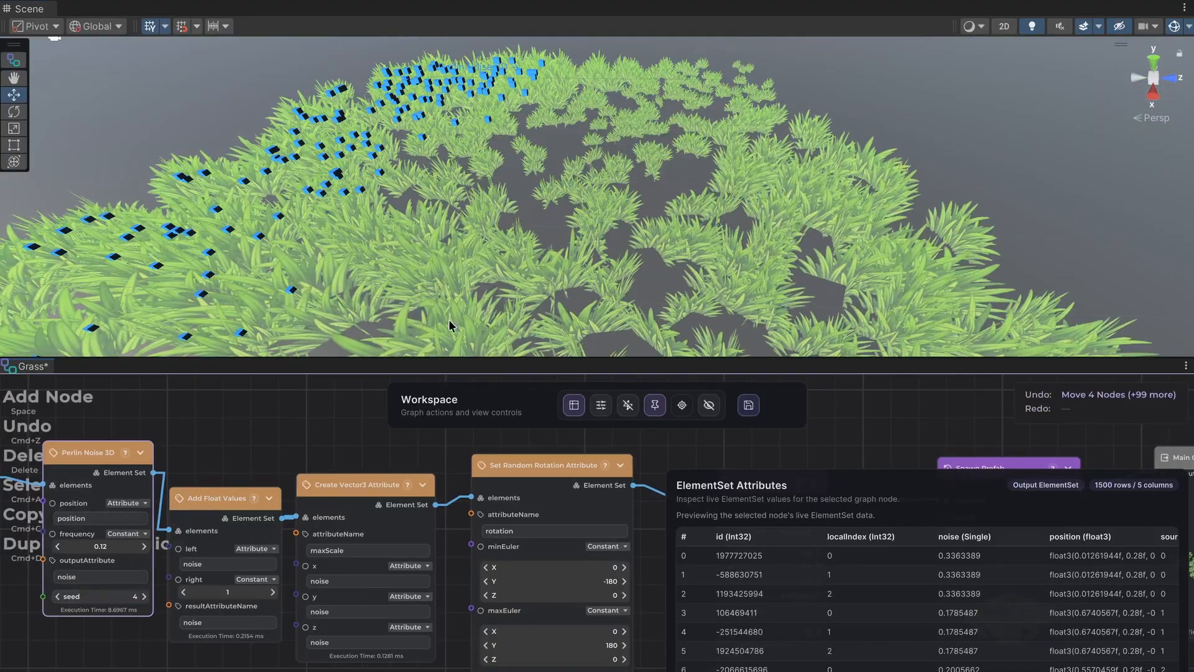
{"action": "scroll", "coordinate": [648, 192], "scroll_direction": "down", "scroll_amount": 3}
{"action": "middle_click_drag", "start_coordinate": [648, 192], "coordinate": [647, 153]}
Show the graph settings and feed the Distribute Points In Grid node's xSpacing from a Spacing parameter node.
{"action": "middle_click_drag", "start_coordinate": [297, 437], "coordinate": [366, 449]}
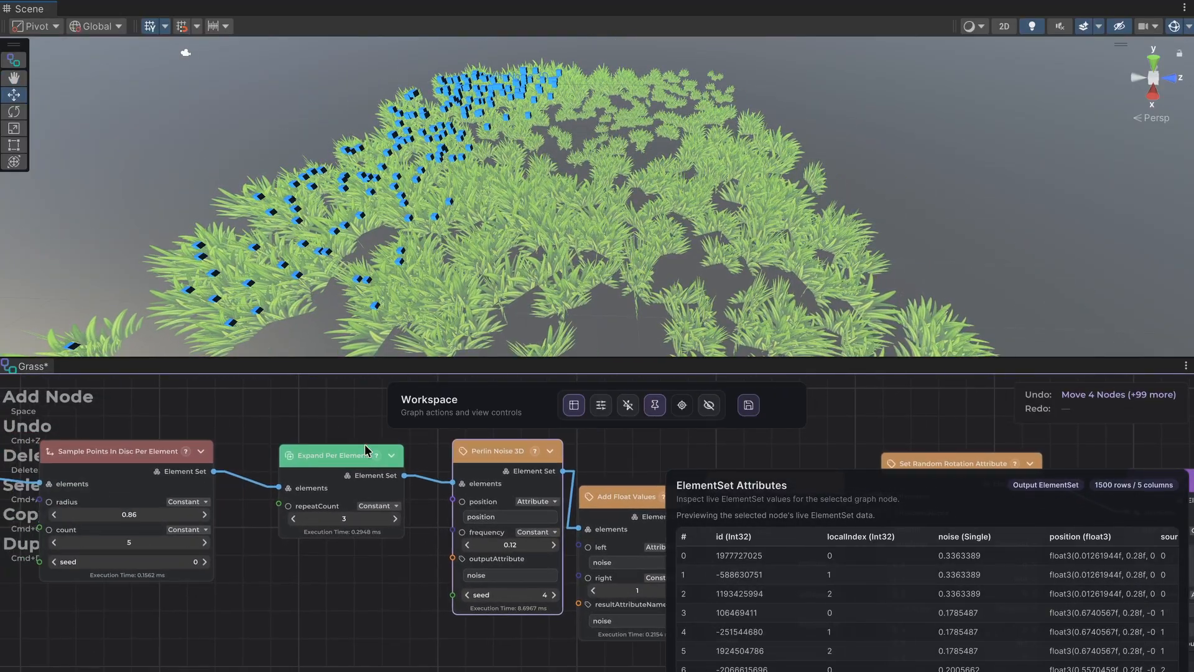
{"action": "middle_click_drag", "start_coordinate": [242, 433], "coordinate": [410, 437]}
{"action": "middle_click_drag", "start_coordinate": [308, 621], "coordinate": [340, 603]}
{"action": "middle_click_drag", "start_coordinate": [233, 625], "coordinate": [366, 539]}
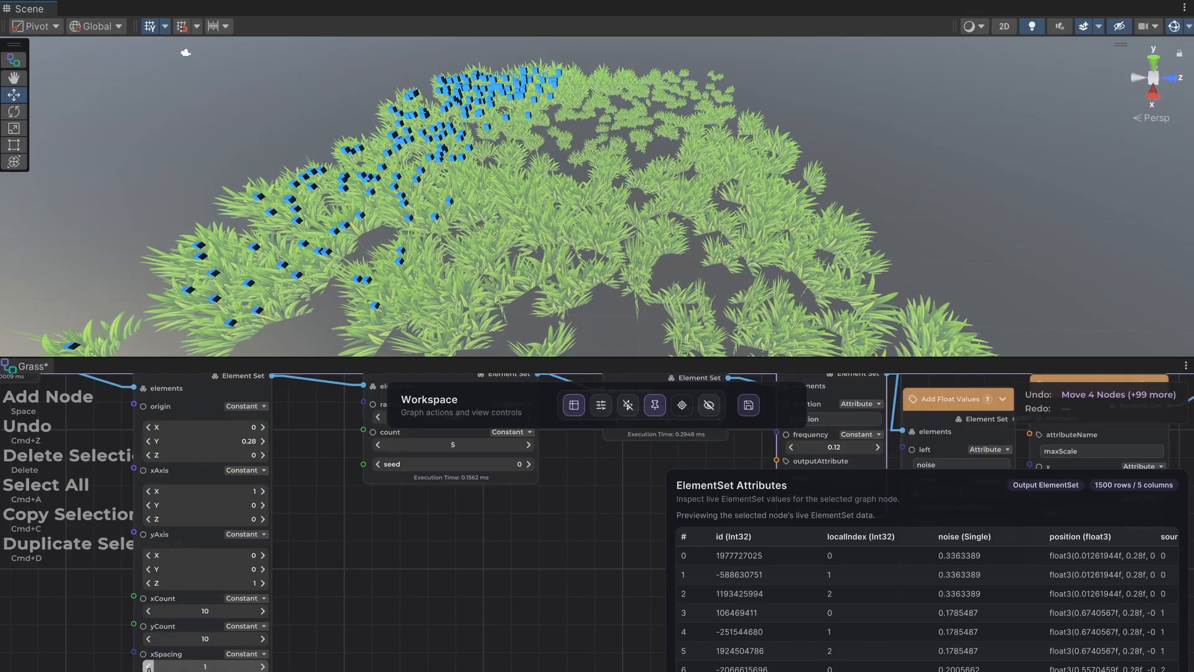
{"action": "middle_click_drag", "start_coordinate": [350, 602], "coordinate": [457, 594]}
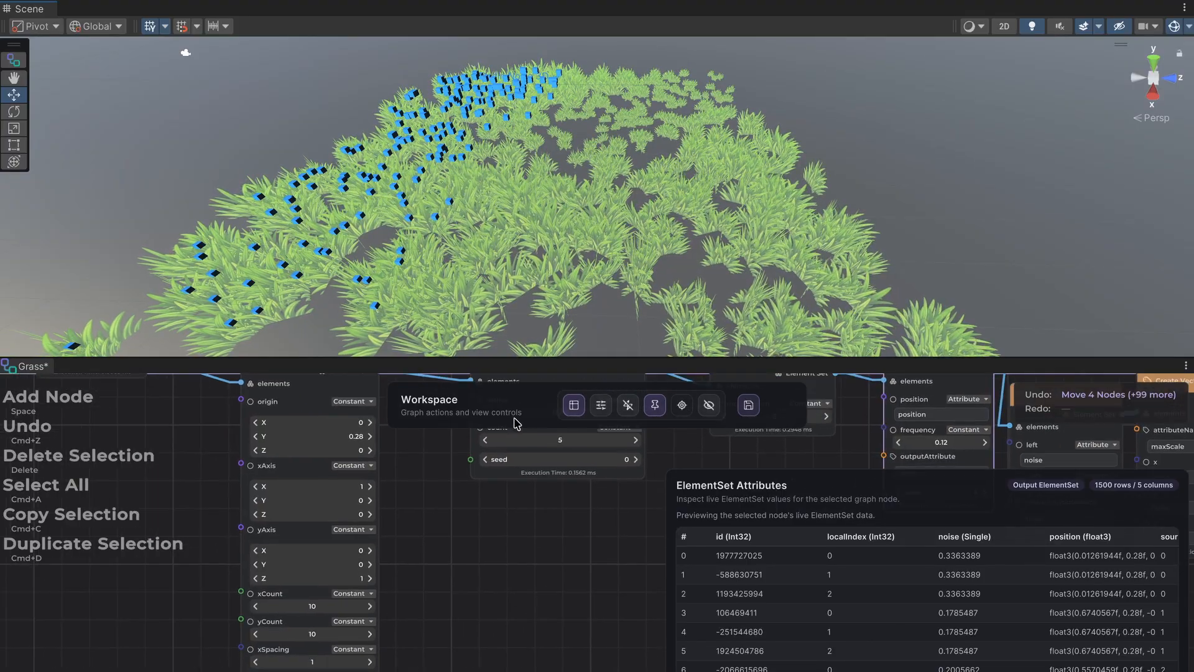
{"action": "left_click", "coordinate": [598, 406]}
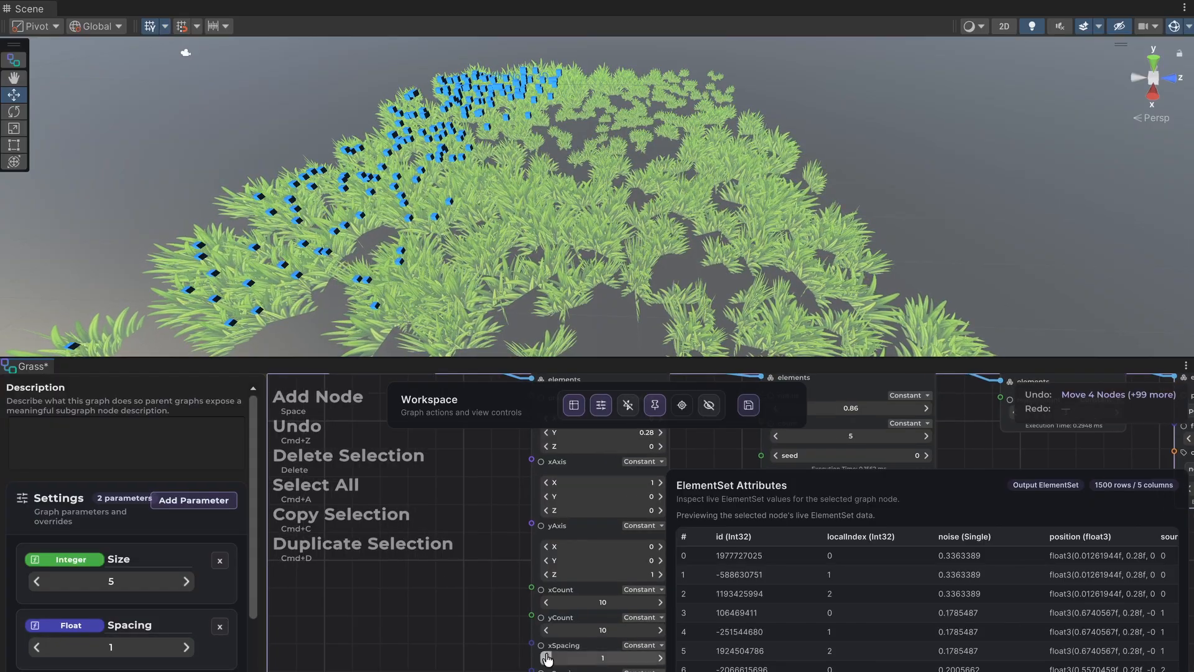
{"action": "left_click_drag", "start_coordinate": [532, 644], "coordinate": [399, 629]}
{"action": "left_click", "coordinate": [293, 570]}
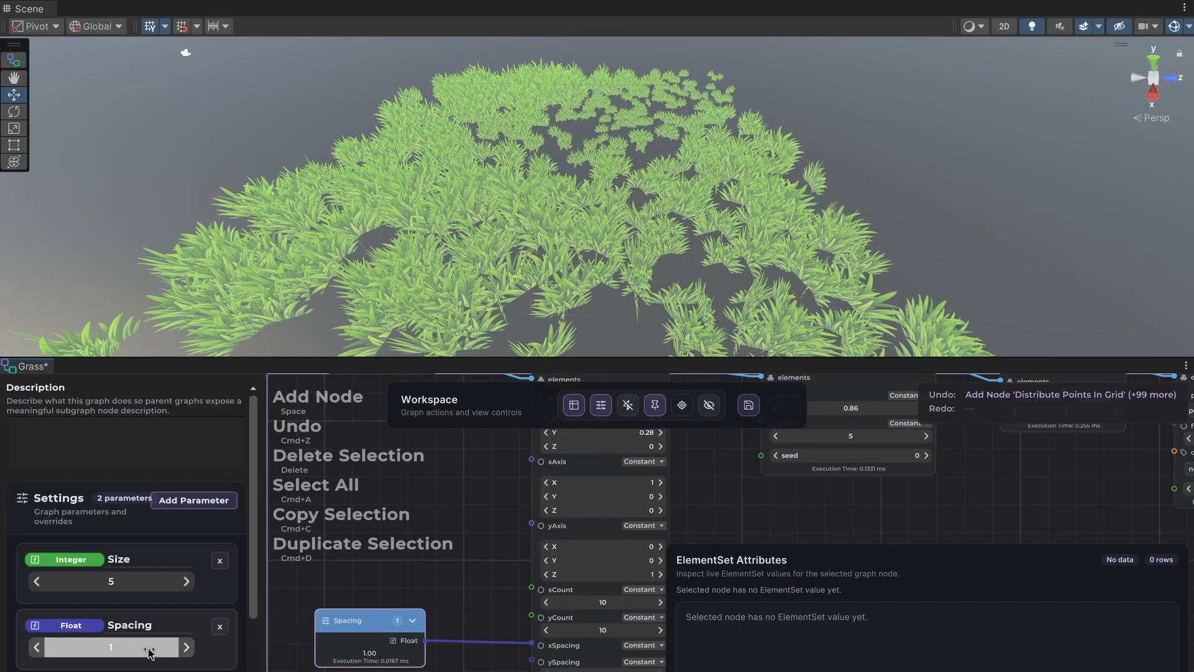
Lower the Spacing parameter to 0.86.
{"action": "left_click_drag", "start_coordinate": [82, 651], "coordinate": [36, 651]}
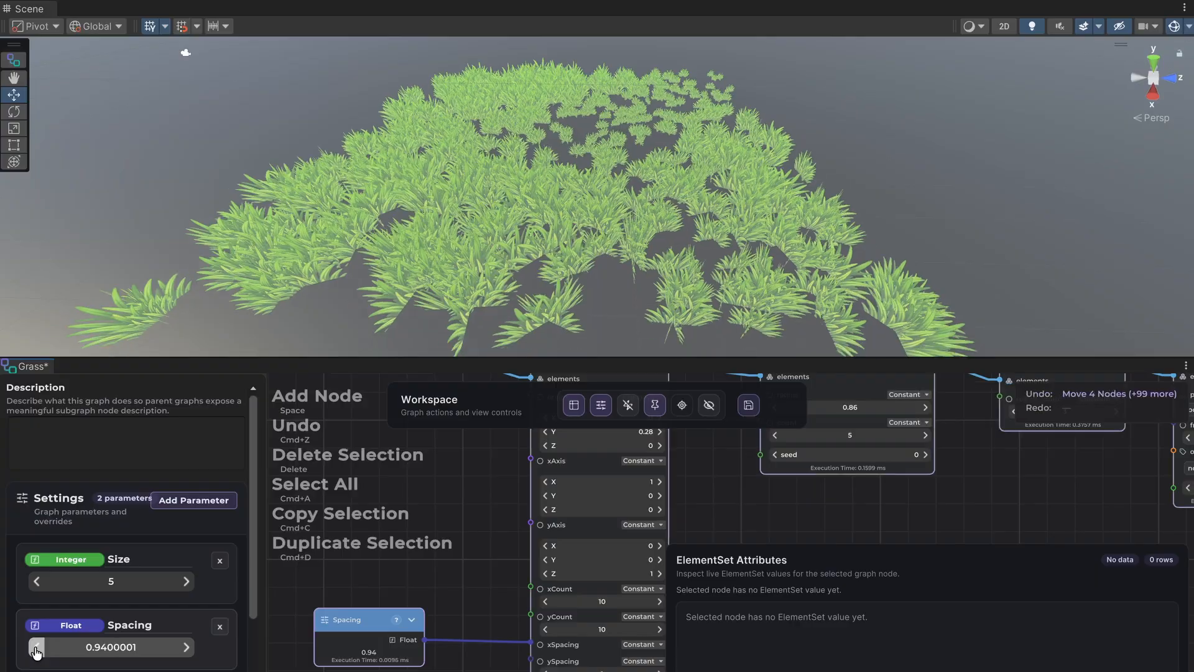
{"action": "left_click", "coordinate": [36, 652]}
{"action": "left_click", "coordinate": [36, 651]}
{"action": "left_click", "coordinate": [36, 651]}
{"action": "middle_click_drag", "start_coordinate": [563, 176], "coordinate": [561, 201]}
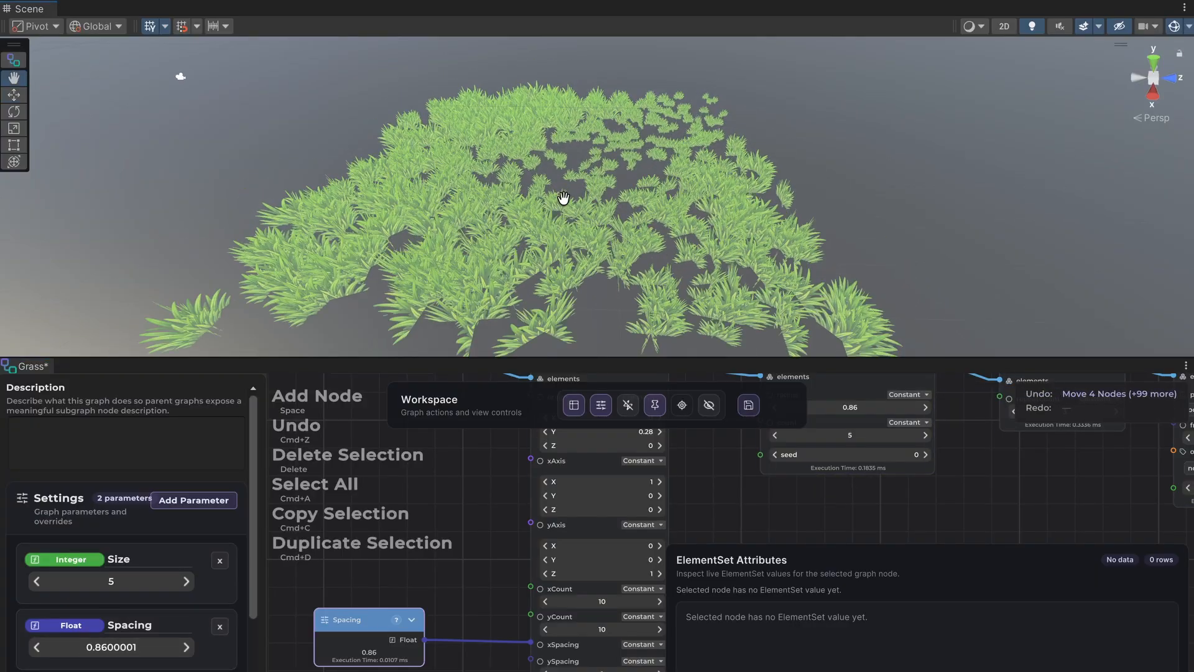
{"action": "scroll", "coordinate": [566, 204], "scroll_direction": "up", "scroll_amount": 5}
{"action": "scroll", "coordinate": [576, 202], "scroll_direction": "down", "scroll_amount": 3}
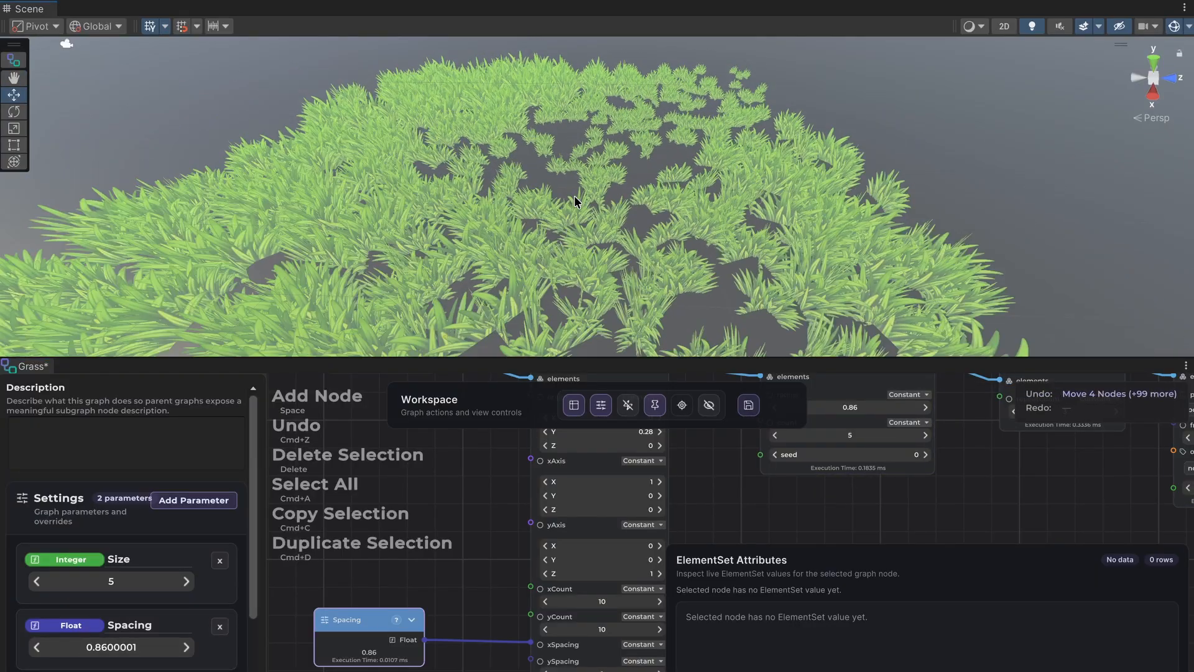
Feed the Distribute Points In Grid node's xCount from a Size parameter node.
{"action": "left_click", "coordinate": [433, 550]}
{"action": "middle_click_drag", "start_coordinate": [844, 483], "coordinate": [709, 509]}
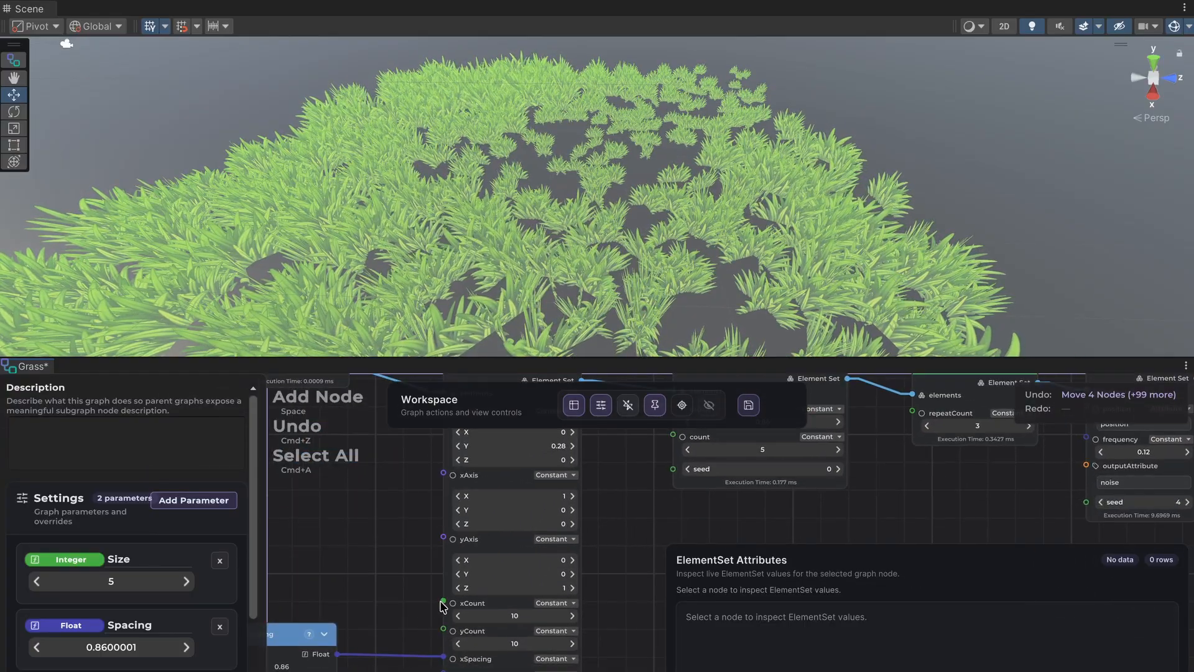
{"action": "left_click_drag", "start_coordinate": [444, 601], "coordinate": [350, 527]}
{"action": "left_click", "coordinate": [211, 516]}
{"action": "left_click", "coordinate": [205, 535]}
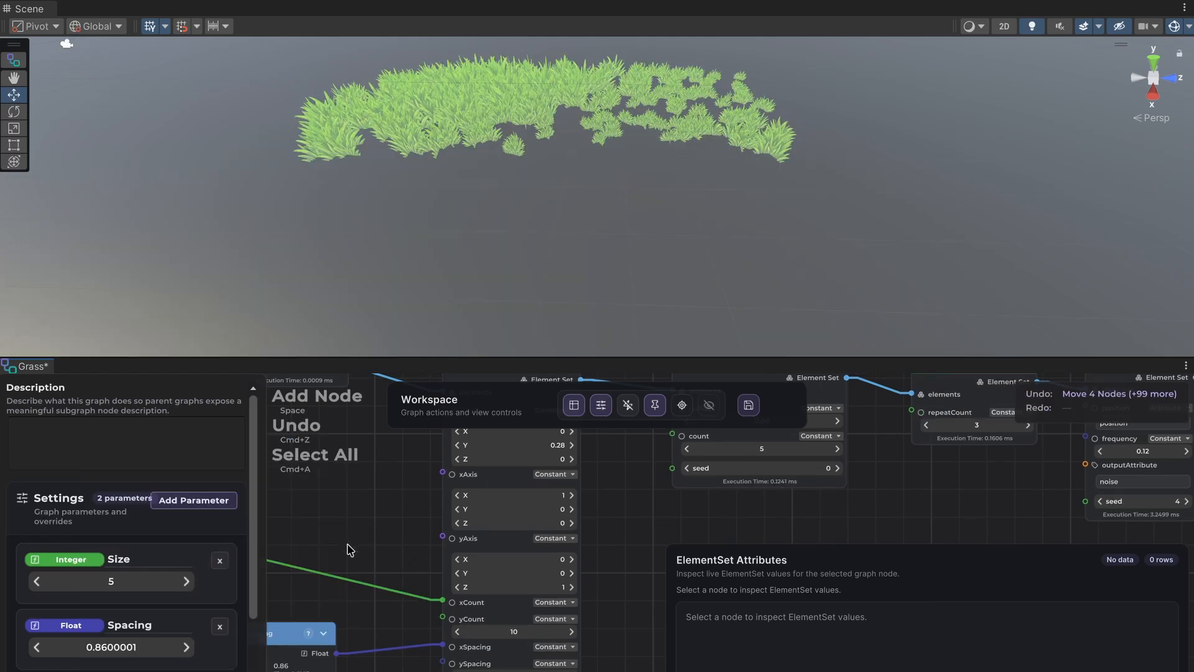
Connect the Size node to yCount as well and set the Size parameter to 10.
{"action": "middle_click_drag", "start_coordinate": [350, 549], "coordinate": [480, 546]}
{"action": "left_click_drag", "start_coordinate": [298, 550], "coordinate": [571, 614]}
{"action": "middle_click_drag", "start_coordinate": [547, 482], "coordinate": [443, 533]}
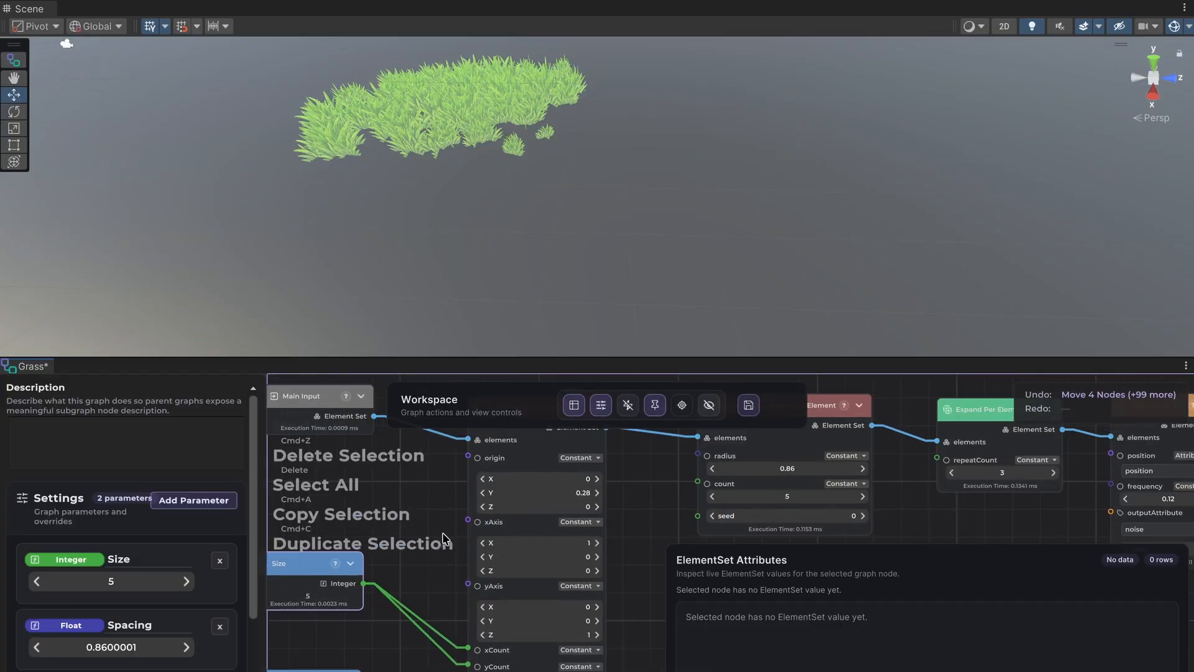
{"action": "left_click_drag", "start_coordinate": [108, 577], "coordinate": [177, 583]}
Hide the ElementSet Attributes view and the graph settings.
{"action": "middle_click_drag", "start_coordinate": [969, 508], "coordinate": [490, 501]}
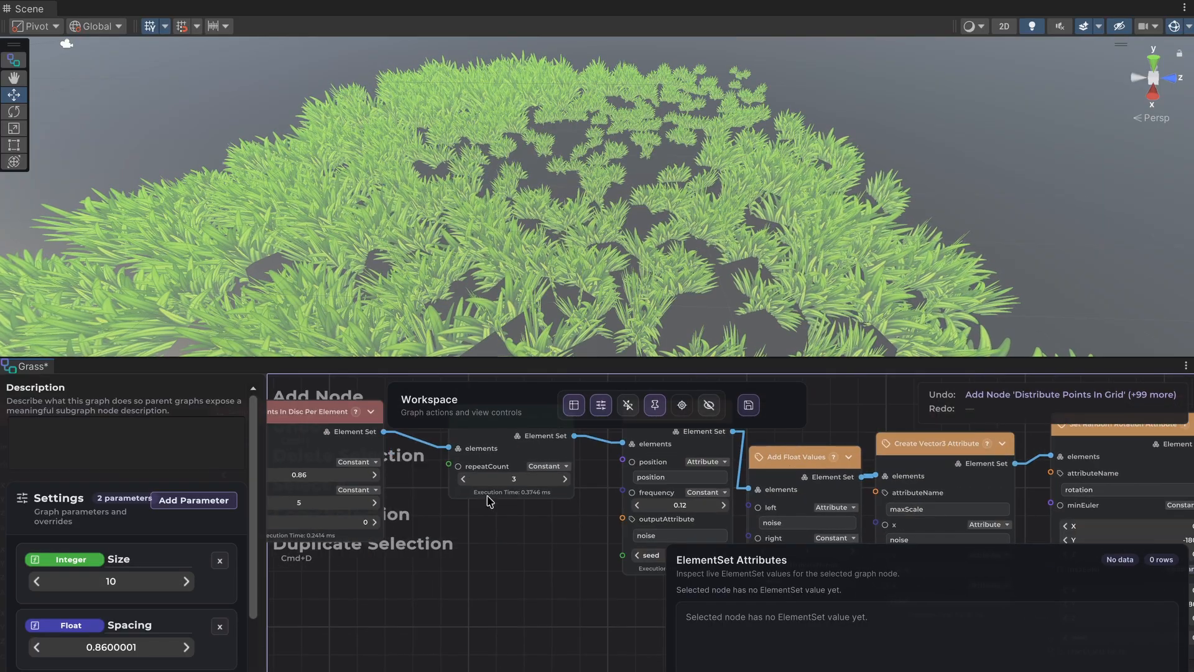
{"action": "left_click", "coordinate": [601, 406]}
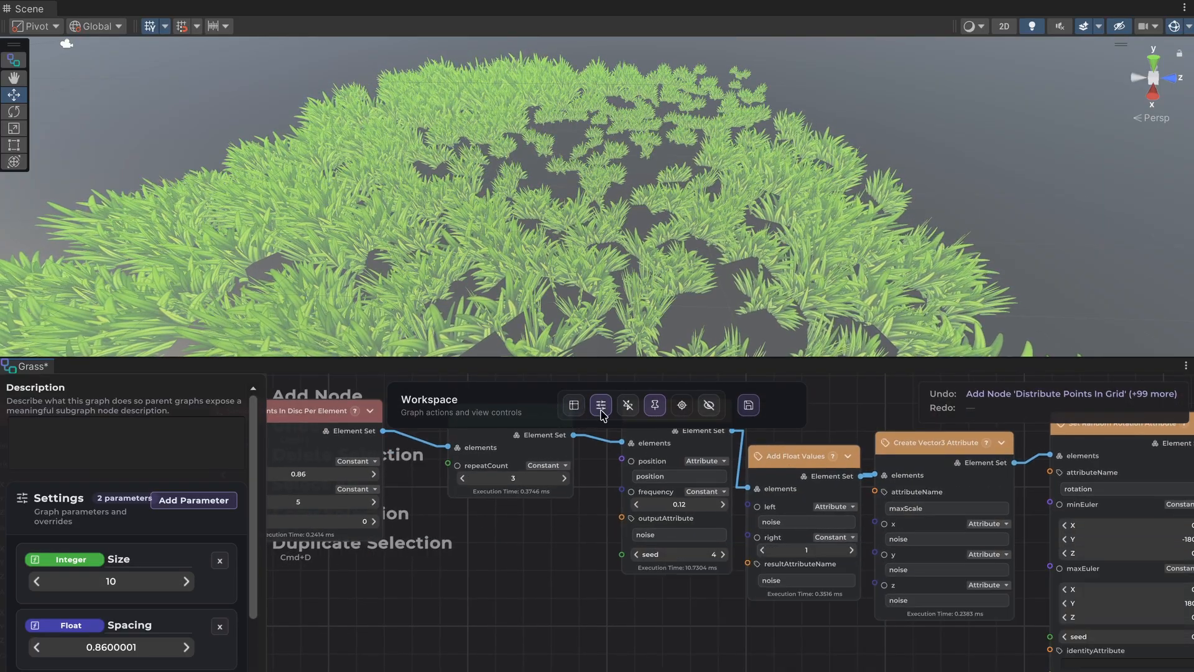
{"action": "left_click", "coordinate": [601, 411]}
{"action": "middle_click_drag", "start_coordinate": [328, 638], "coordinate": [564, 671]}
{"action": "middle_click_drag", "start_coordinate": [319, 656], "coordinate": [436, 658]}
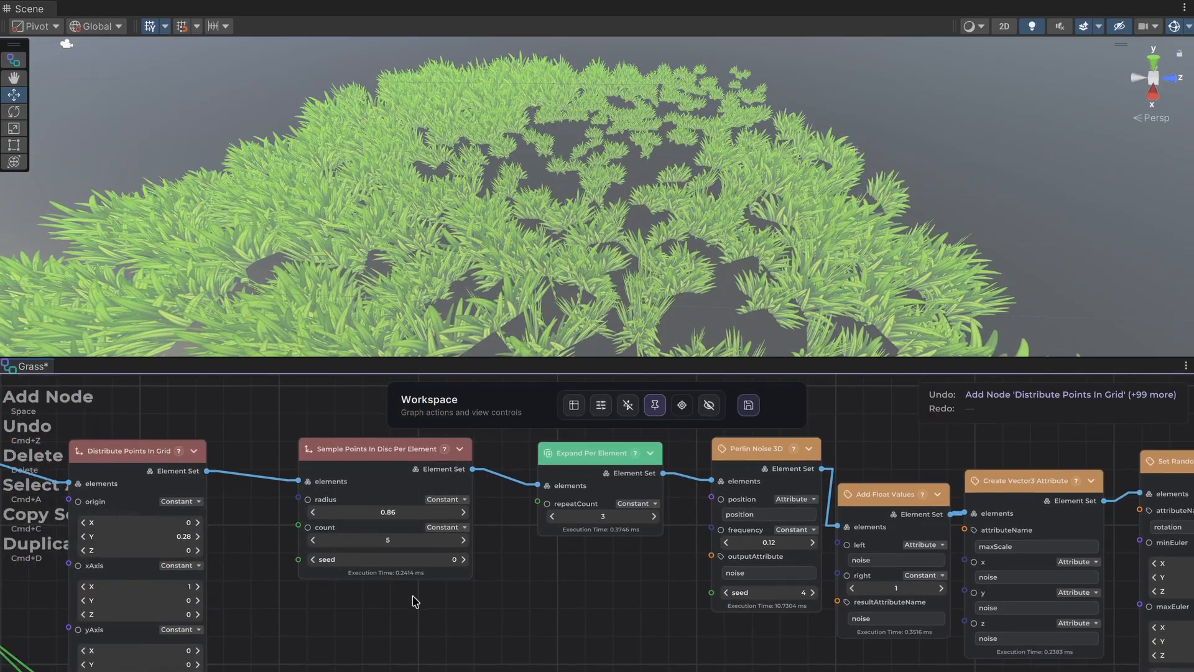
Raise the Sample Points In Disc Per Element node's count to 9.
{"action": "scroll", "coordinate": [415, 601], "scroll_direction": "up", "scroll_amount": 1}
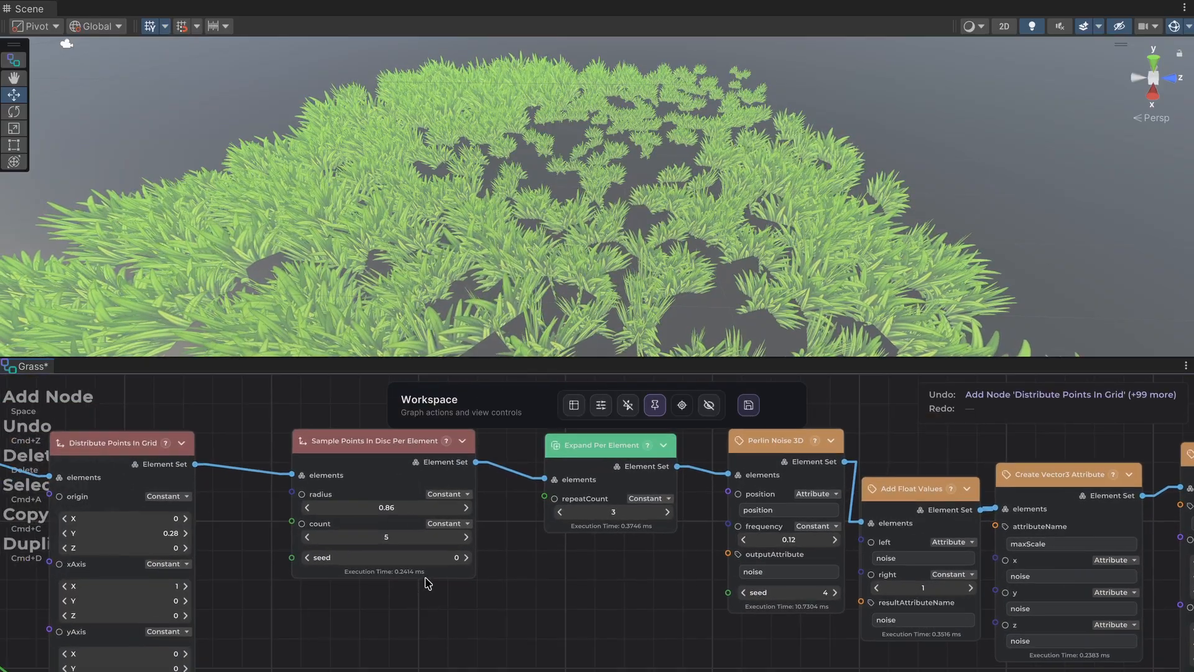
{"action": "left_click", "coordinate": [467, 536]}
{"action": "left_click", "coordinate": [466, 537]}
{"action": "left_click", "coordinate": [466, 536]}
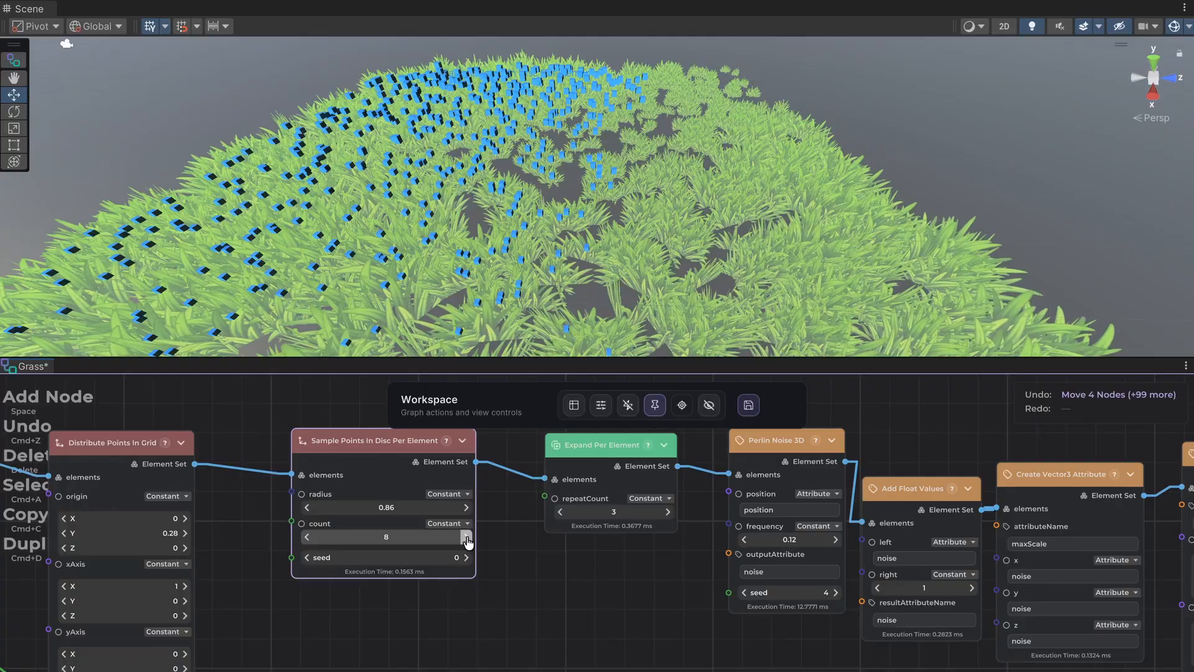
{"action": "left_click", "coordinate": [467, 537]}
{"action": "left_click", "coordinate": [511, 618]}
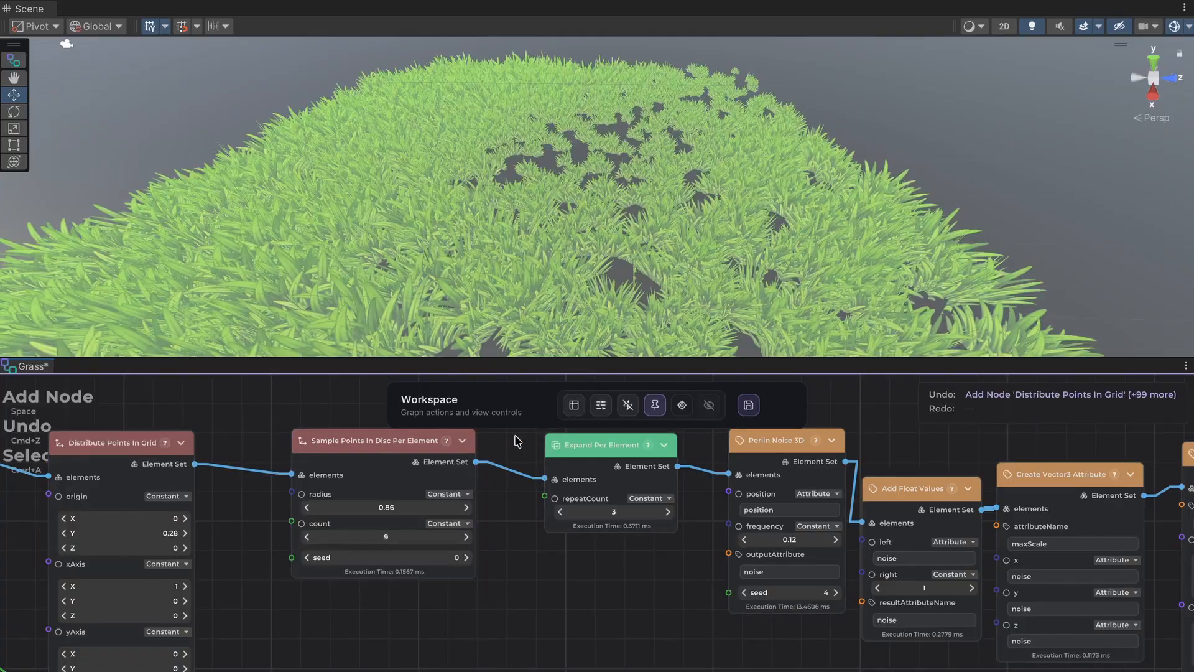
Examine the density and coverage of the scattered grass from above and at a low angle.
{"action": "left_click_drag", "start_coordinate": [553, 229], "coordinate": [540, 221], "text": "alt"}
{"action": "middle_click_drag", "start_coordinate": [539, 222], "coordinate": [629, 195]}
{"action": "scroll", "coordinate": [628, 194], "scroll_direction": "down", "scroll_amount": 5}
{"action": "left_click_drag", "start_coordinate": [629, 195], "coordinate": [636, 272], "text": "alt"}
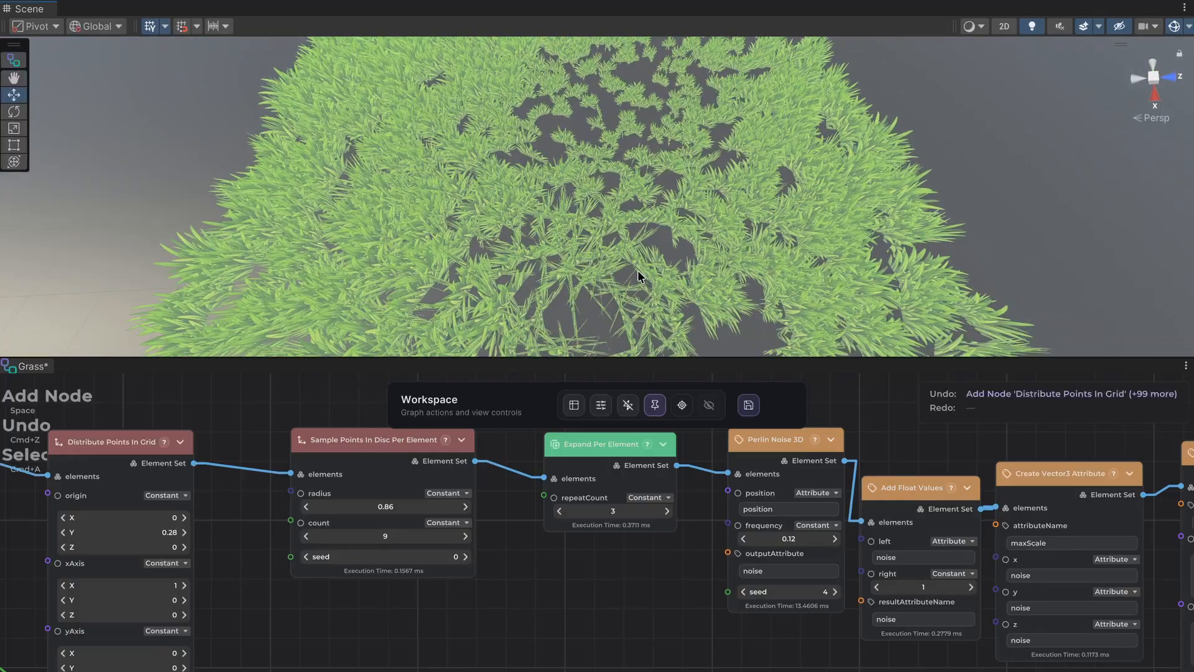
{"action": "left_click_drag", "start_coordinate": [667, 227], "coordinate": [674, 266], "text": "alt"}
{"action": "middle_click_drag", "start_coordinate": [675, 215], "coordinate": [679, 289]}
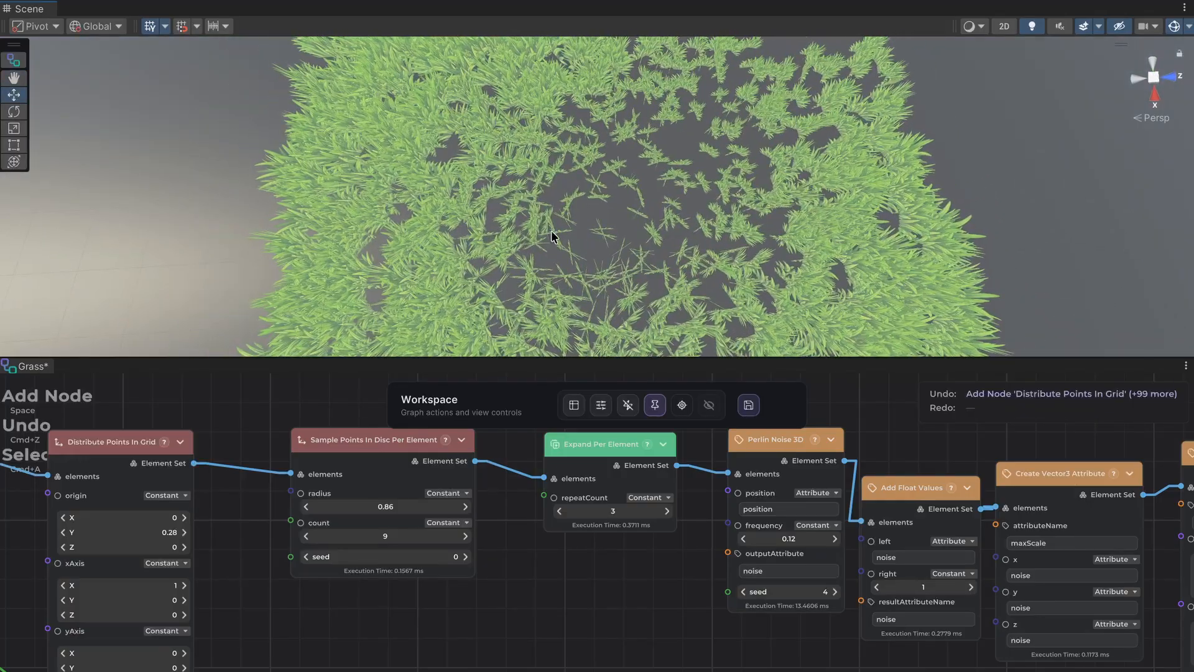
{"action": "mouse_move", "coordinate": [552, 237]}
{"action": "middle_mouse_down"}
{"action": "mouse_move", "coordinate": [599, 264]}
{"action": "mouse_move", "coordinate": [592, 286]}
{"action": "mouse_move", "coordinate": [566, 290]}
{"action": "mouse_move", "coordinate": [515, 194]}
{"action": "mouse_move", "coordinate": [534, 225]}
{"action": "middle_mouse_up"}
{"action": "scroll", "coordinate": [514, 192], "scroll_direction": "up", "scroll_amount": 5}
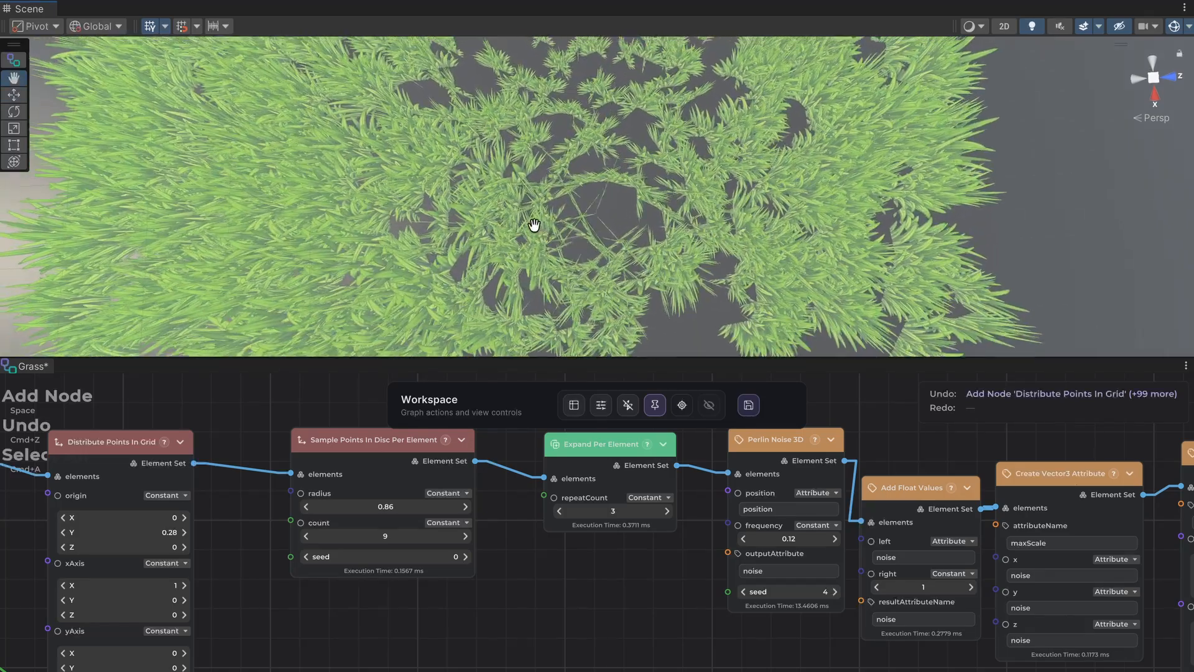
{"action": "left_click_drag", "start_coordinate": [534, 225], "coordinate": [546, 23], "text": "alt"}
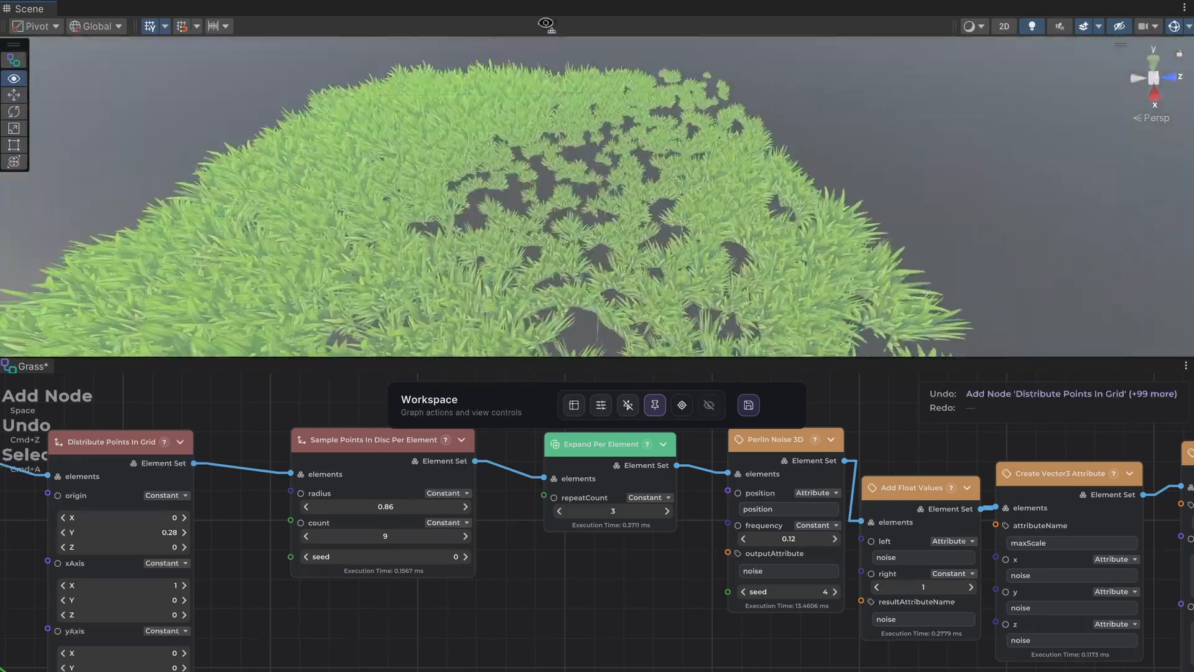
{"action": "scroll", "coordinate": [568, 209], "scroll_direction": "up", "scroll_amount": 5}
Move the Spawn Prefab and Main Output nodes away from Jitter Scale to make room for another node.
{"action": "scroll", "coordinate": [744, 606], "scroll_direction": "right", "scroll_amount": 10}
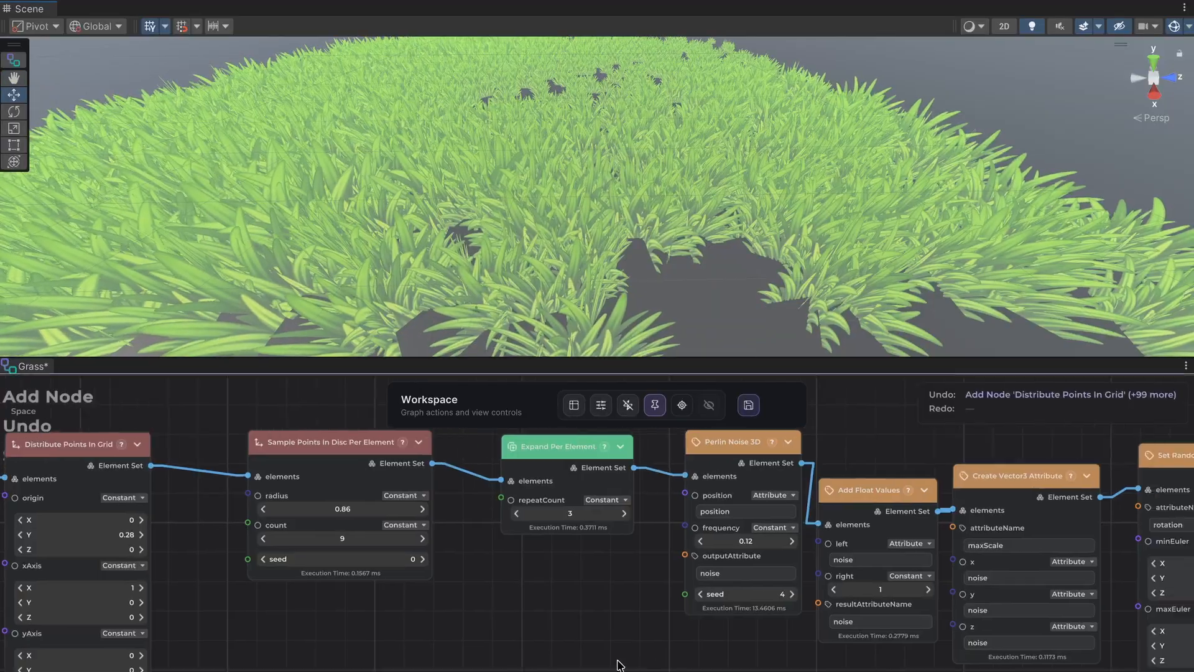
{"action": "scroll", "coordinate": [986, 522], "scroll_direction": "right", "scroll_amount": 10}
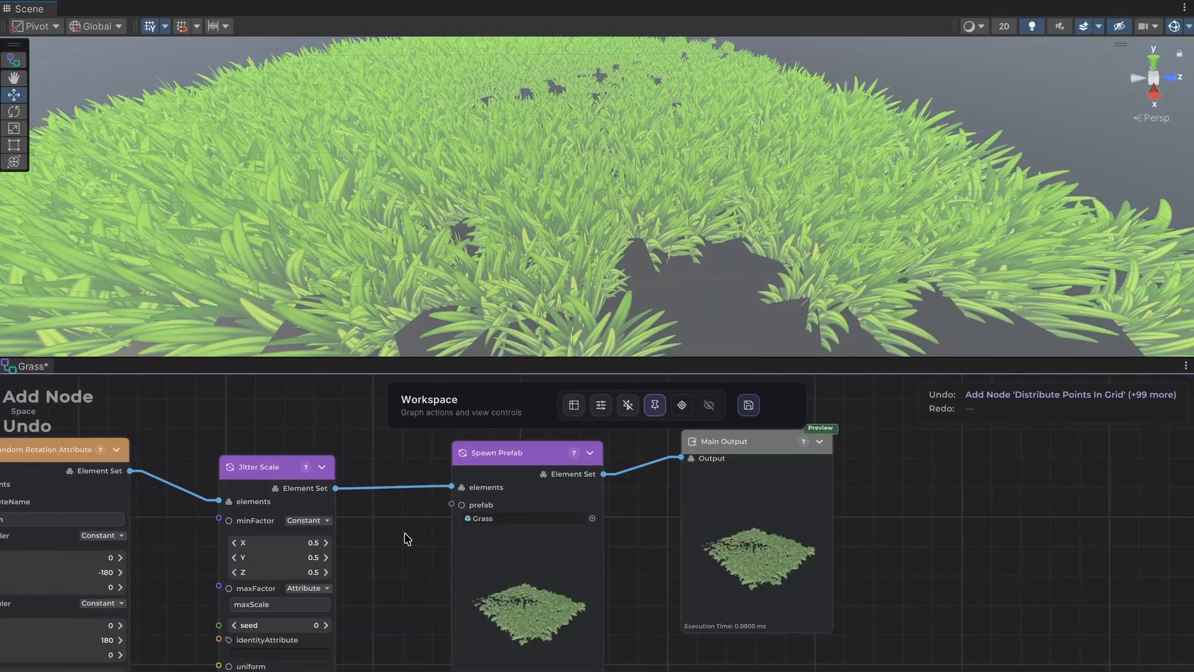
{"action": "left_click_drag", "start_coordinate": [831, 582], "coordinate": [830, 582]}
{"action": "left_click_drag", "start_coordinate": [541, 562], "coordinate": [808, 576]}
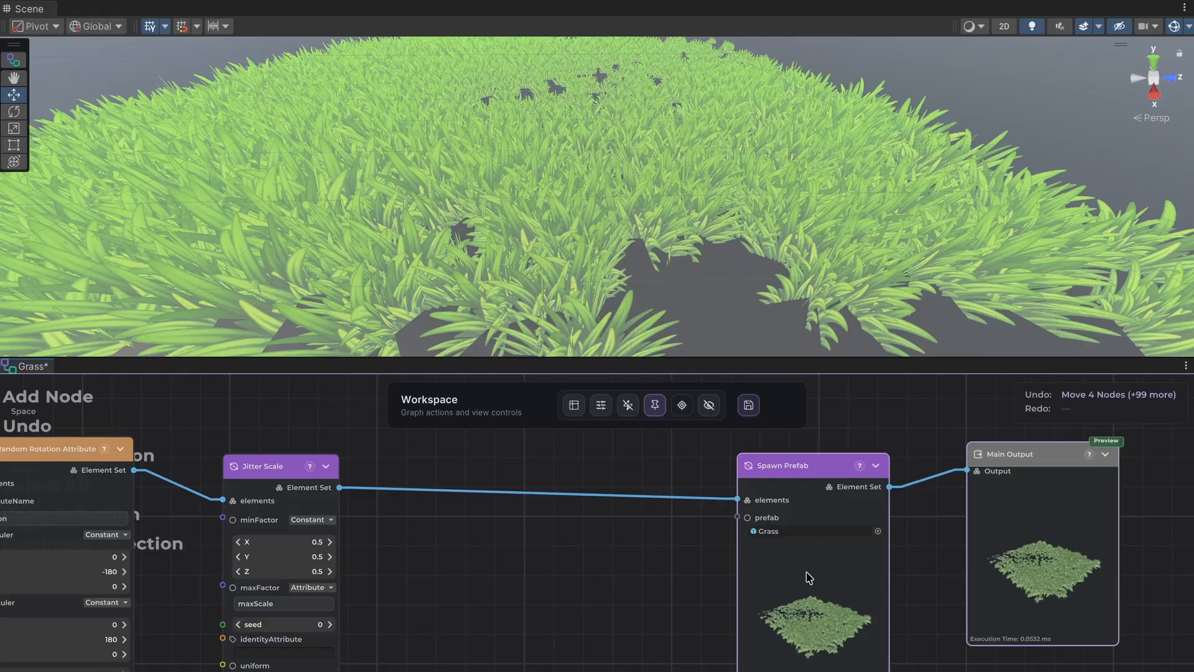
Insert a Jitter Rotation node between the Jitter Scale and Spawn Prefab nodes and align it with them.
{"action": "left_click_drag", "start_coordinate": [340, 488], "coordinate": [393, 492]}
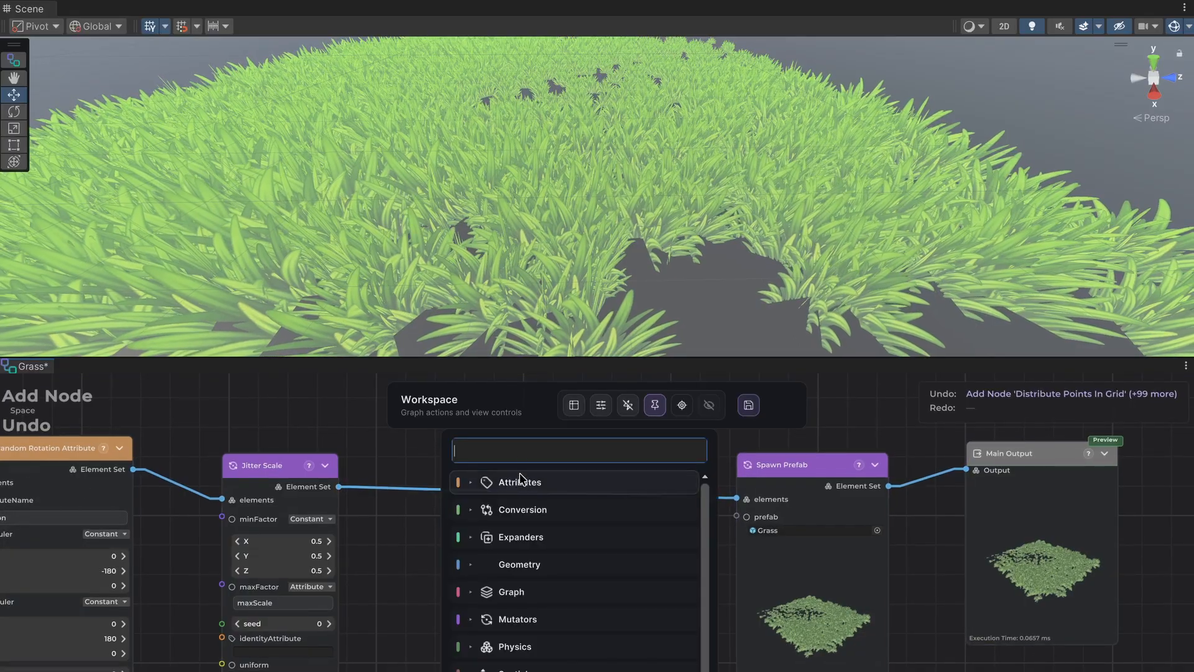
{"action": "type", "text": "jitter"}
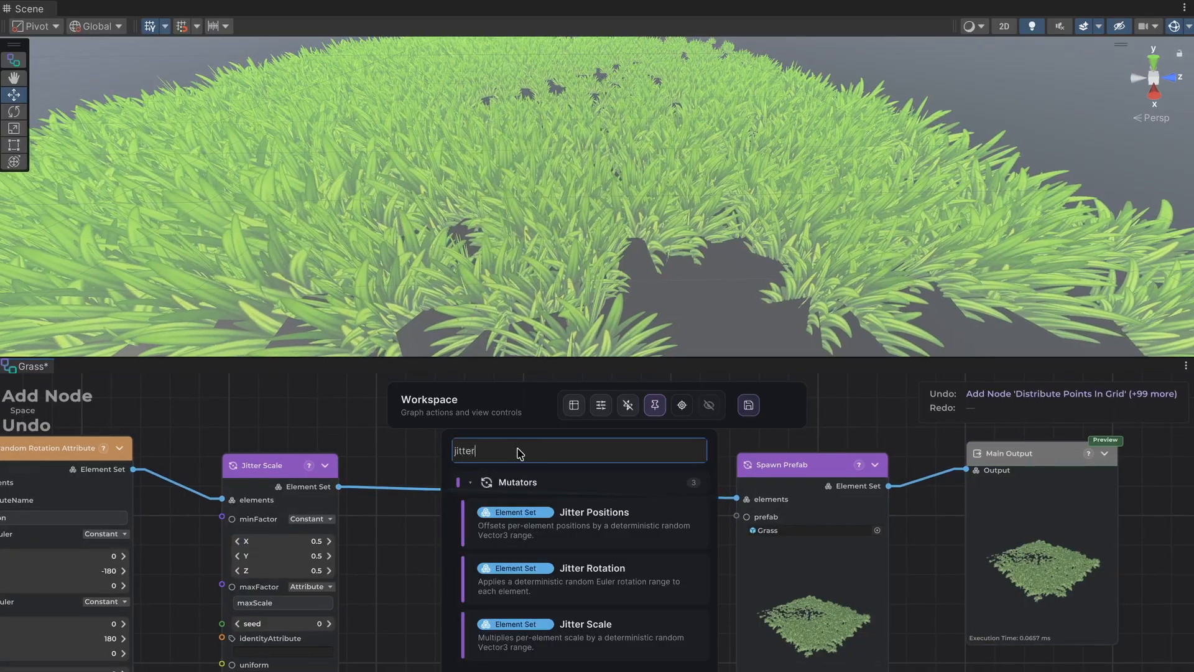
{"action": "left_click", "coordinate": [592, 568]}
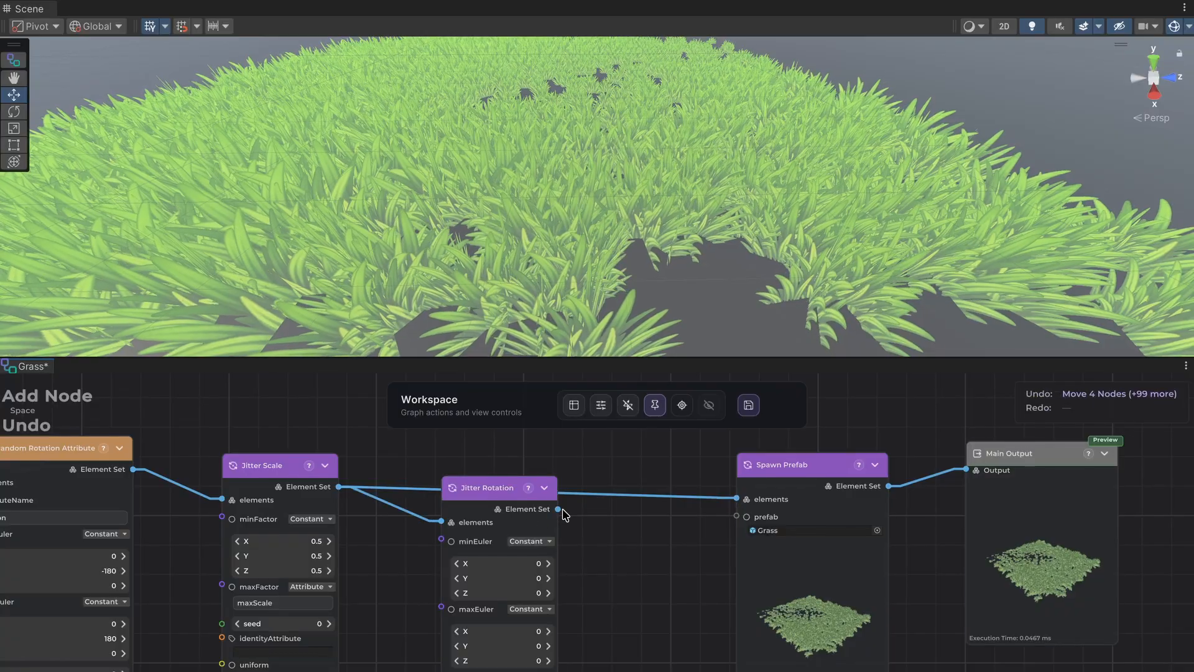
{"action": "left_click_drag", "start_coordinate": [559, 510], "coordinate": [738, 500]}
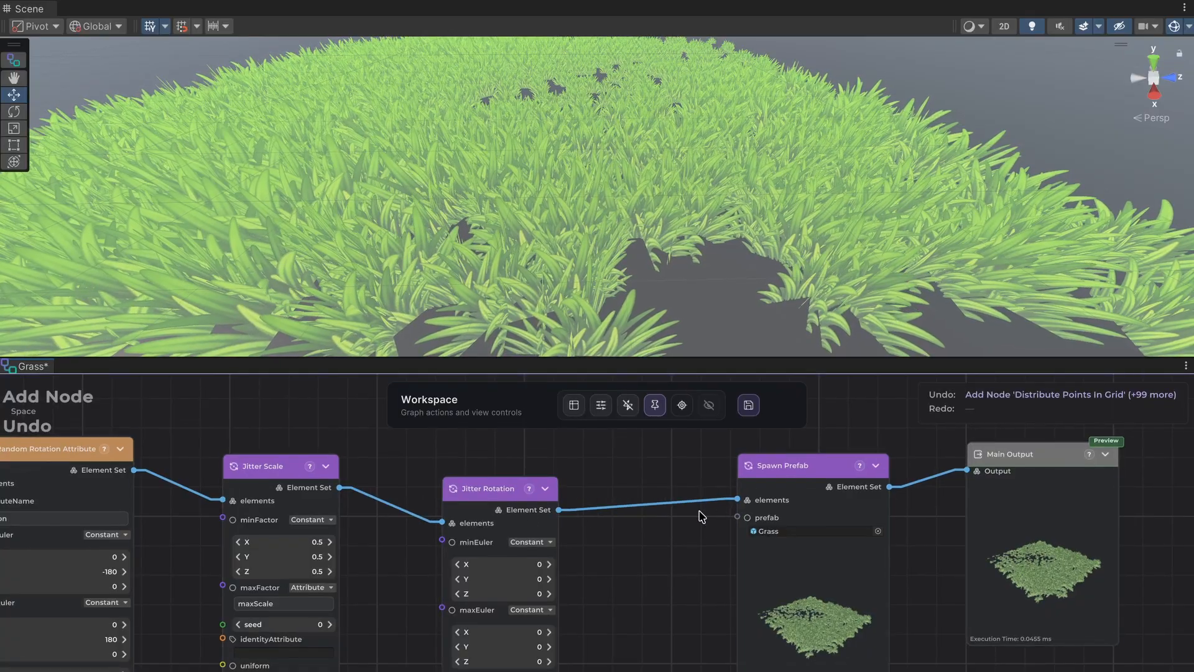
{"action": "left_click_drag", "start_coordinate": [533, 488], "coordinate": [565, 463]}
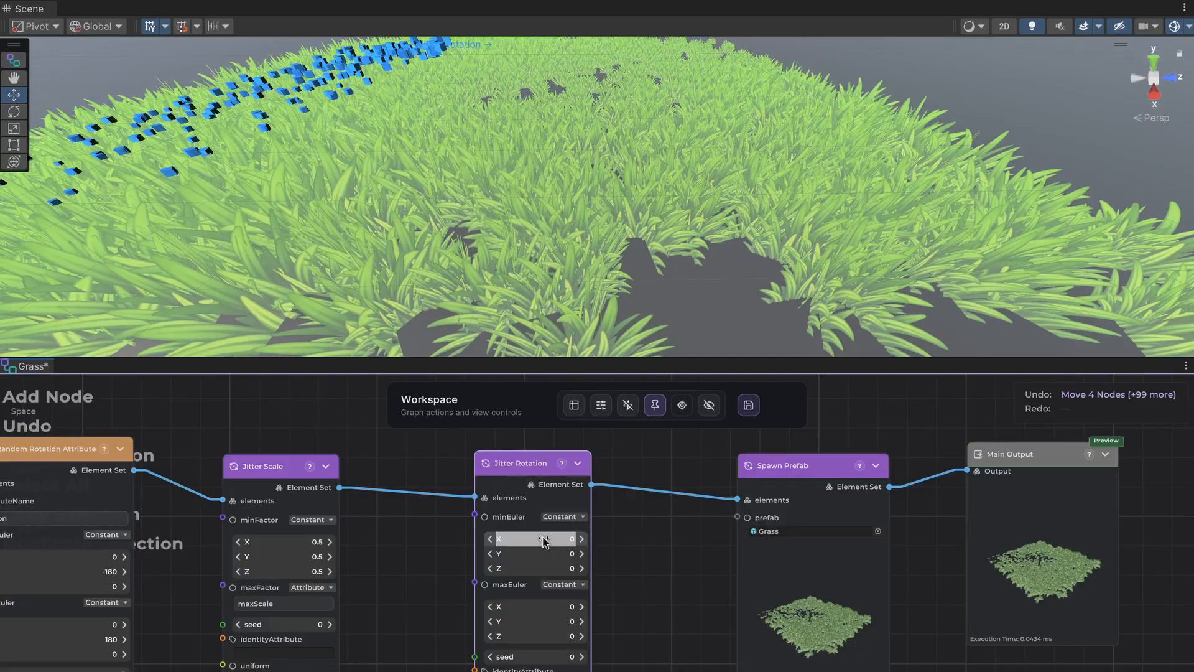
Try a maxEuler Y value of 3.54 on the Jitter Rotation node and reset it to 0.
{"action": "left_click", "coordinate": [585, 621]}
{"action": "left_click_drag", "start_coordinate": [540, 625], "coordinate": [548, 622]}
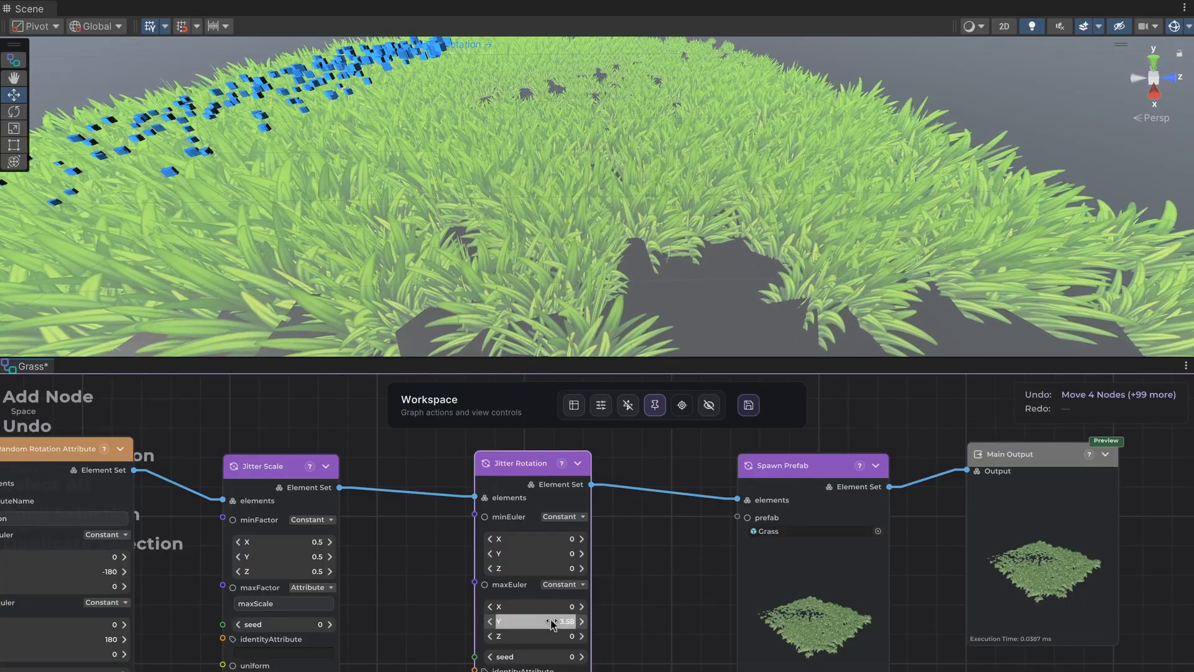
{"action": "left_click_drag", "start_coordinate": [536, 616], "coordinate": [539, 614]}
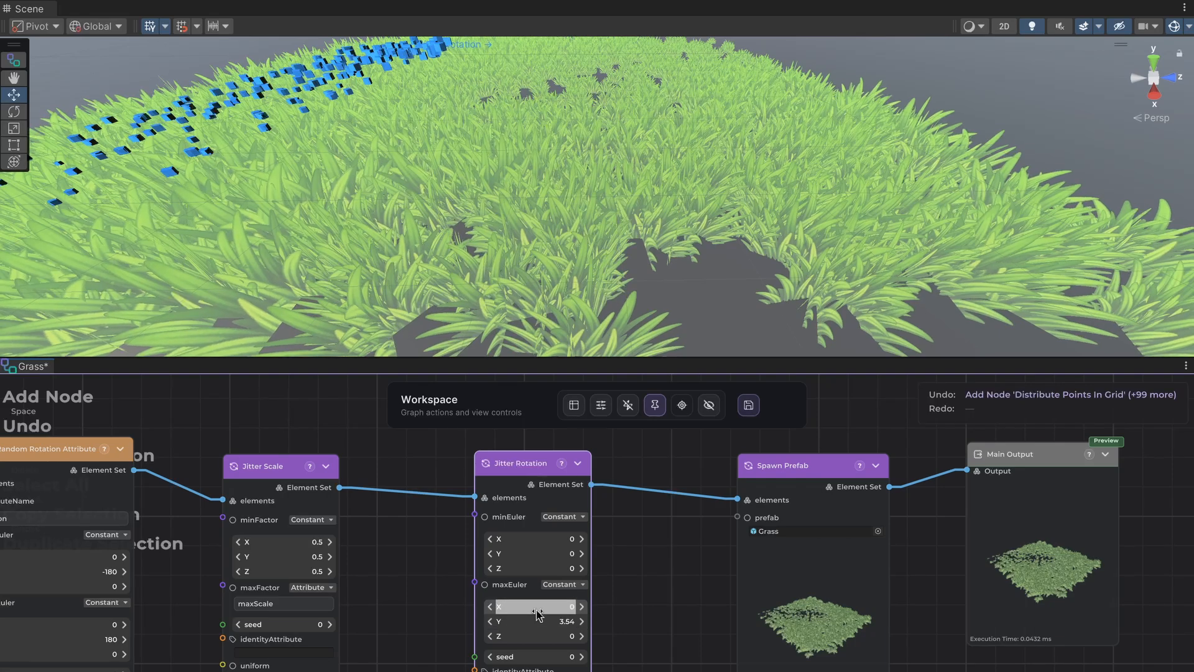
{"action": "left_click", "coordinate": [539, 621]}
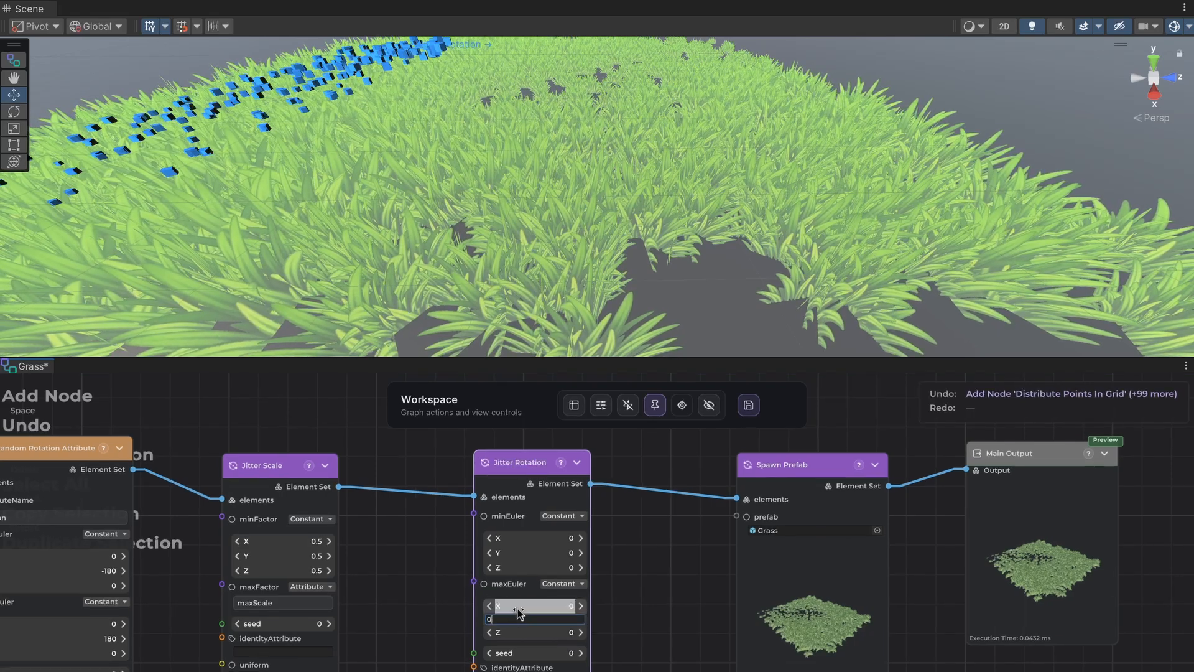
Set the Jitter Rotation node's maxEuler X to 20 and its minEuler X to -20.
{"action": "left_click", "coordinate": [525, 606]}
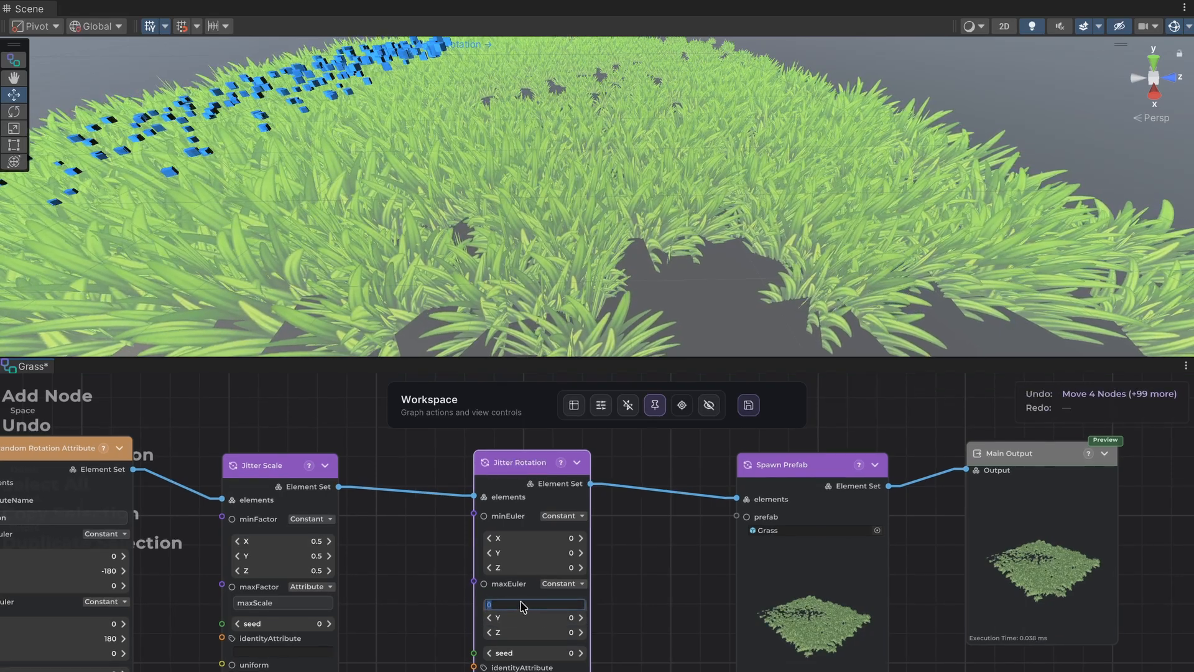
{"action": "type", "text": "20"}
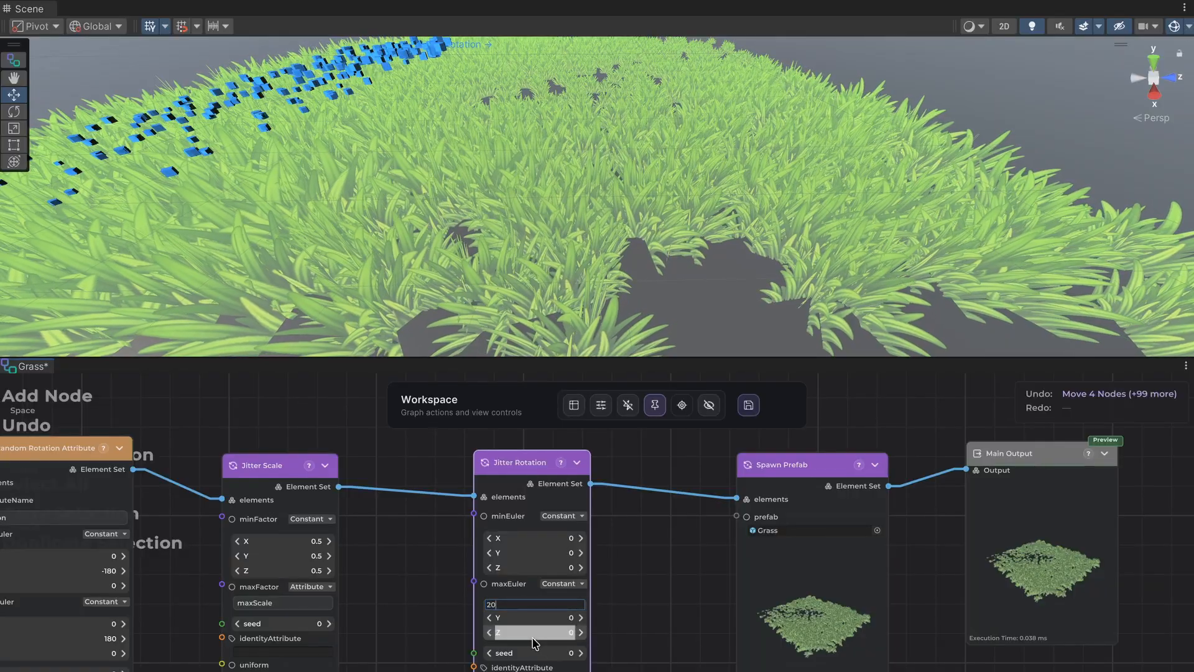
{"action": "left_click", "coordinate": [521, 540]}
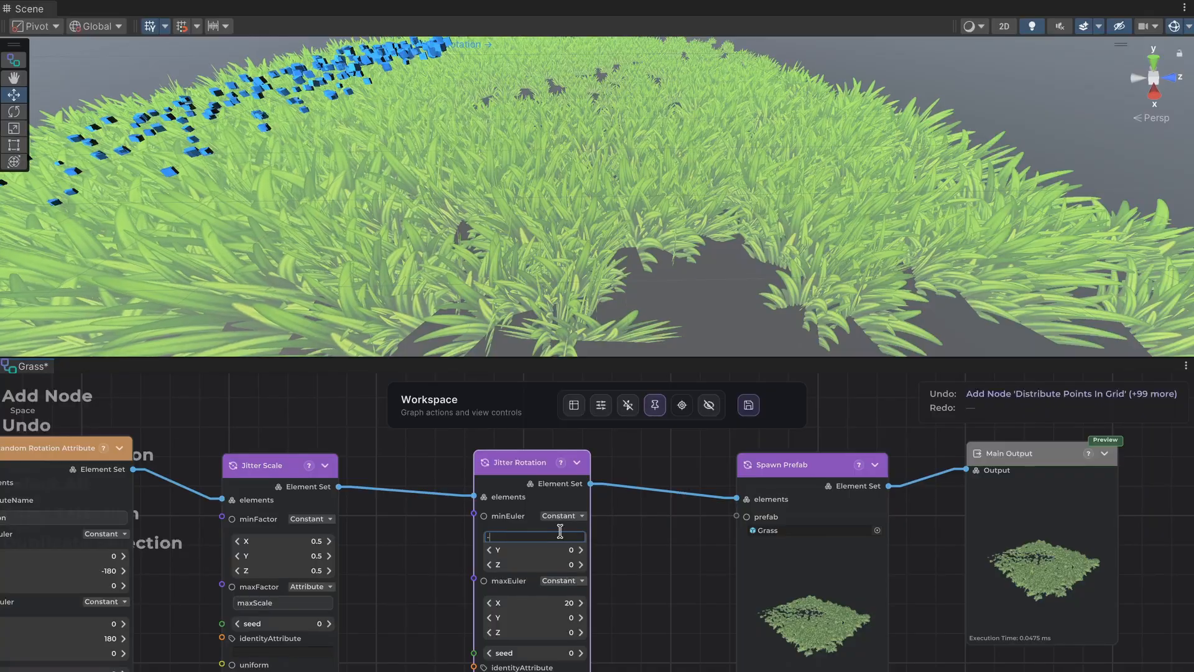
{"action": "key", "text": "Return"}
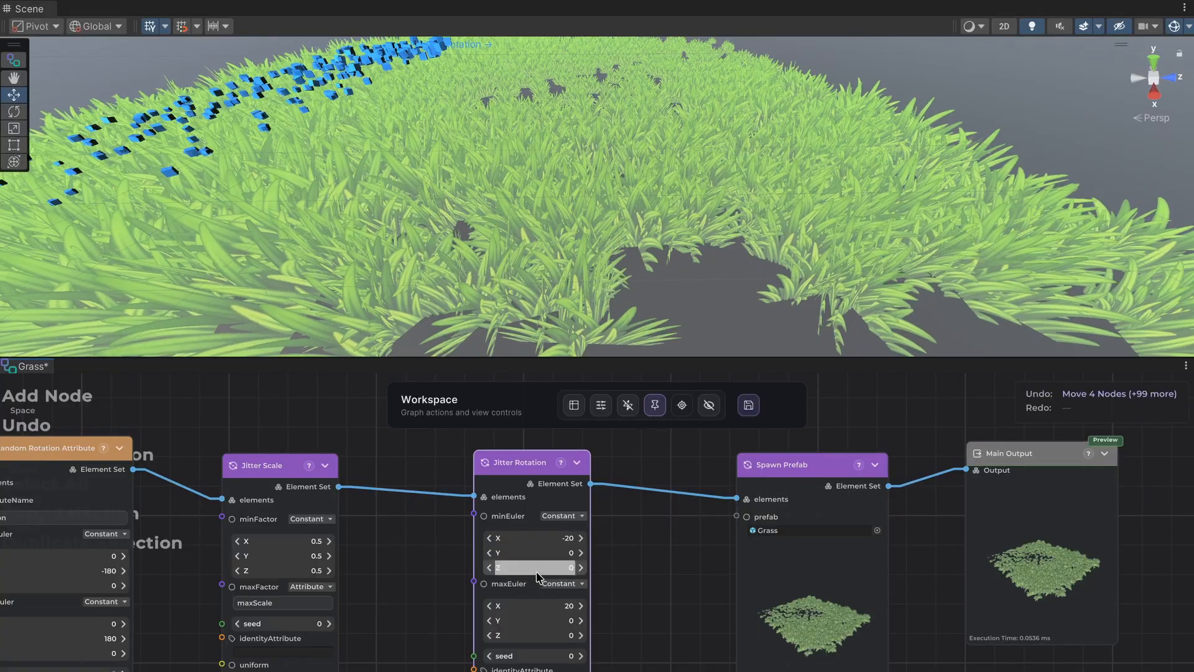
Set the Jitter Rotation node's minEuler Z to -20 and its maxEuler Z to 20.
{"action": "left_click", "coordinate": [536, 565]}
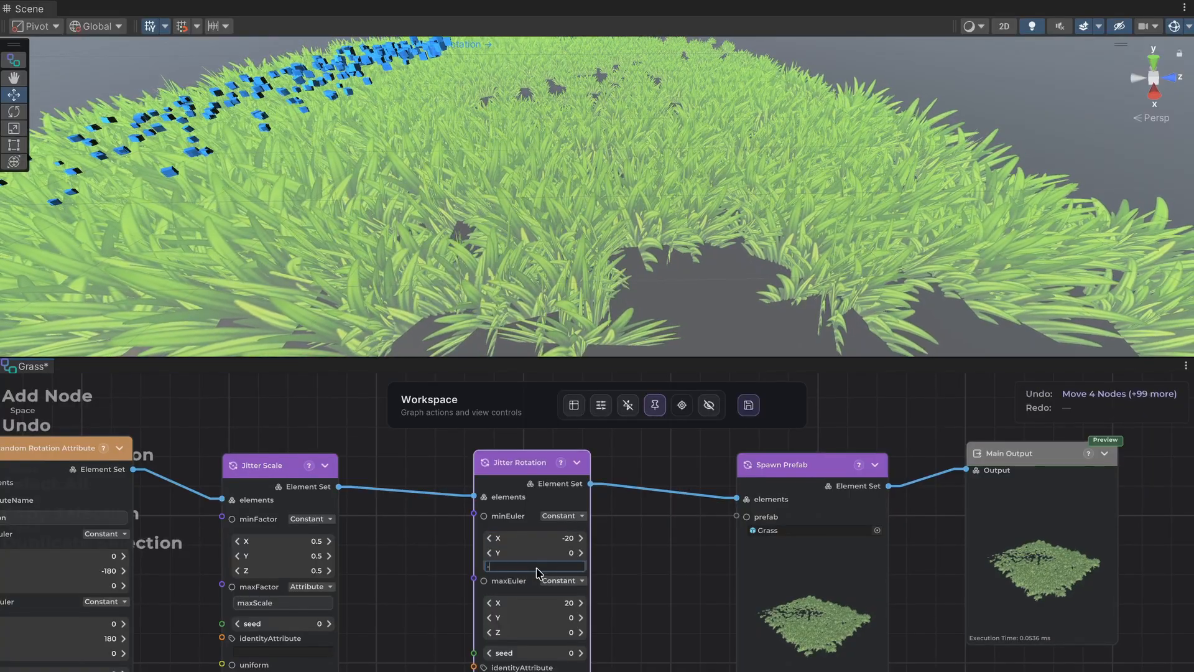
{"action": "type", "text": "-20"}
{"action": "key", "text": "Return"}
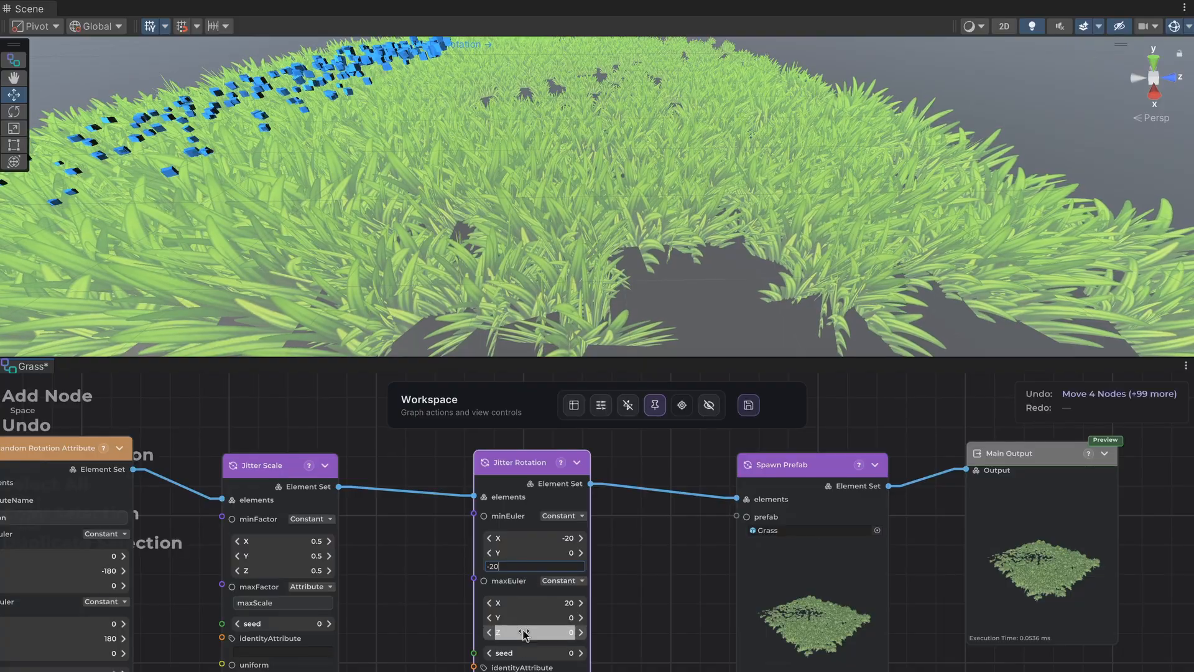
{"action": "left_click", "coordinate": [526, 634]}
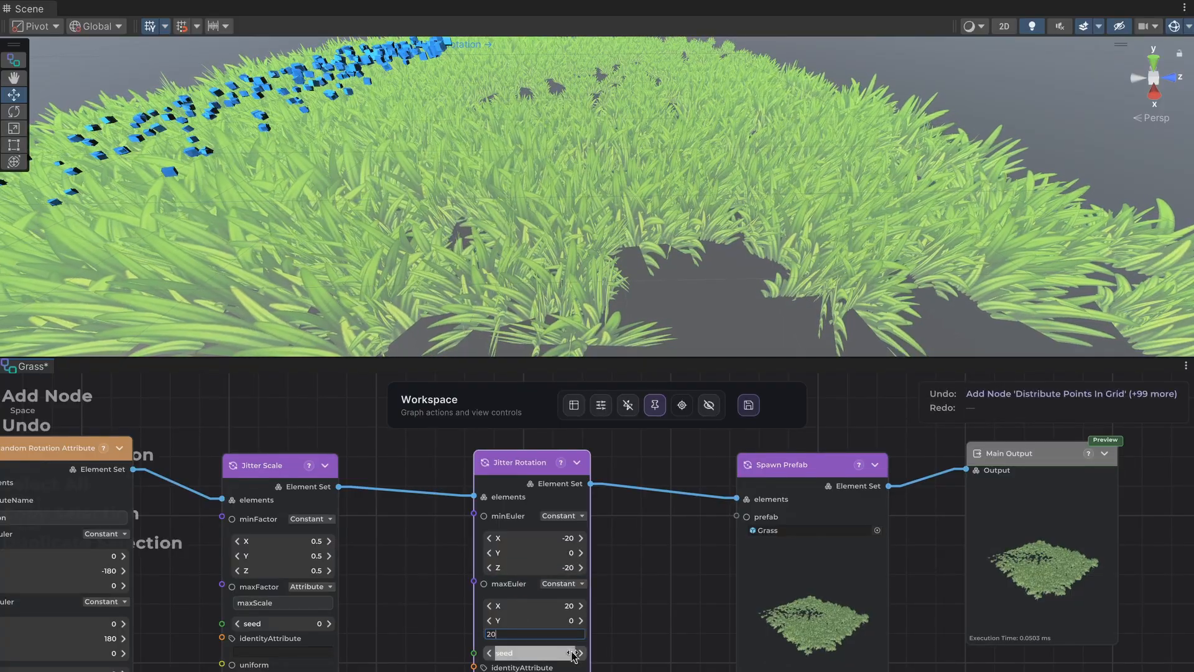
{"action": "key", "text": "Return"}
Examine how the X and Z rotation jitter tilts the scattered grass, from close up, from above and at ground level.
{"action": "middle_click_drag", "start_coordinate": [550, 297], "coordinate": [613, 225]}
{"action": "scroll", "coordinate": [613, 226], "scroll_direction": "up", "scroll_amount": 4}
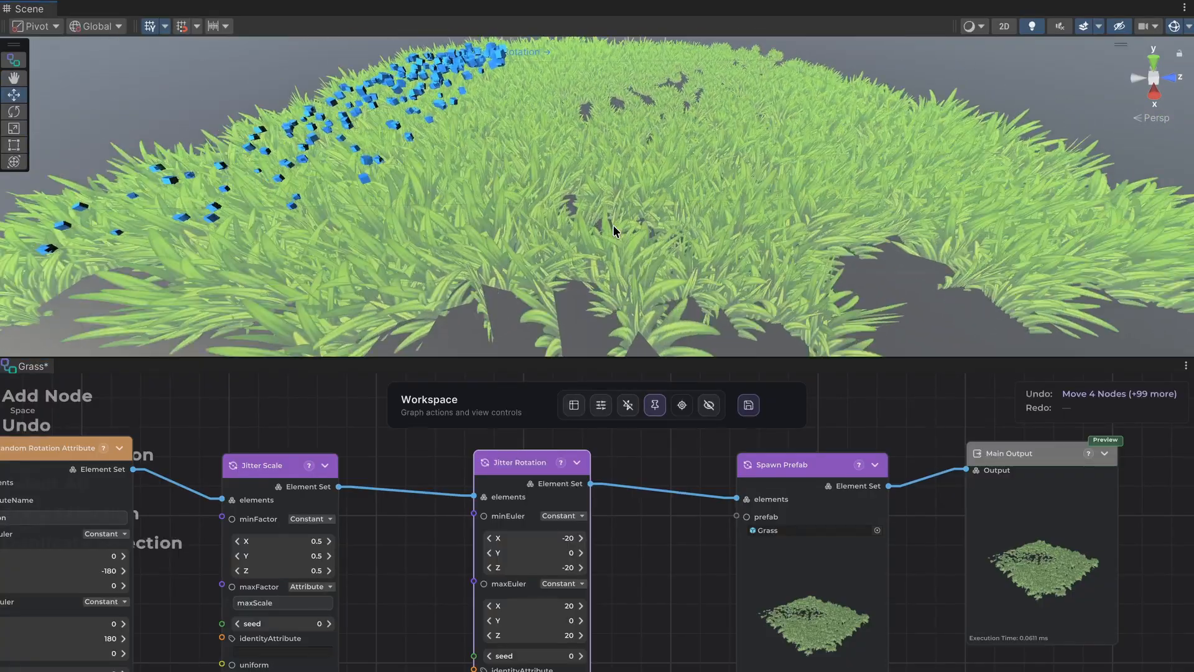
{"action": "right_click_drag", "start_coordinate": [613, 228], "coordinate": [632, 333]}
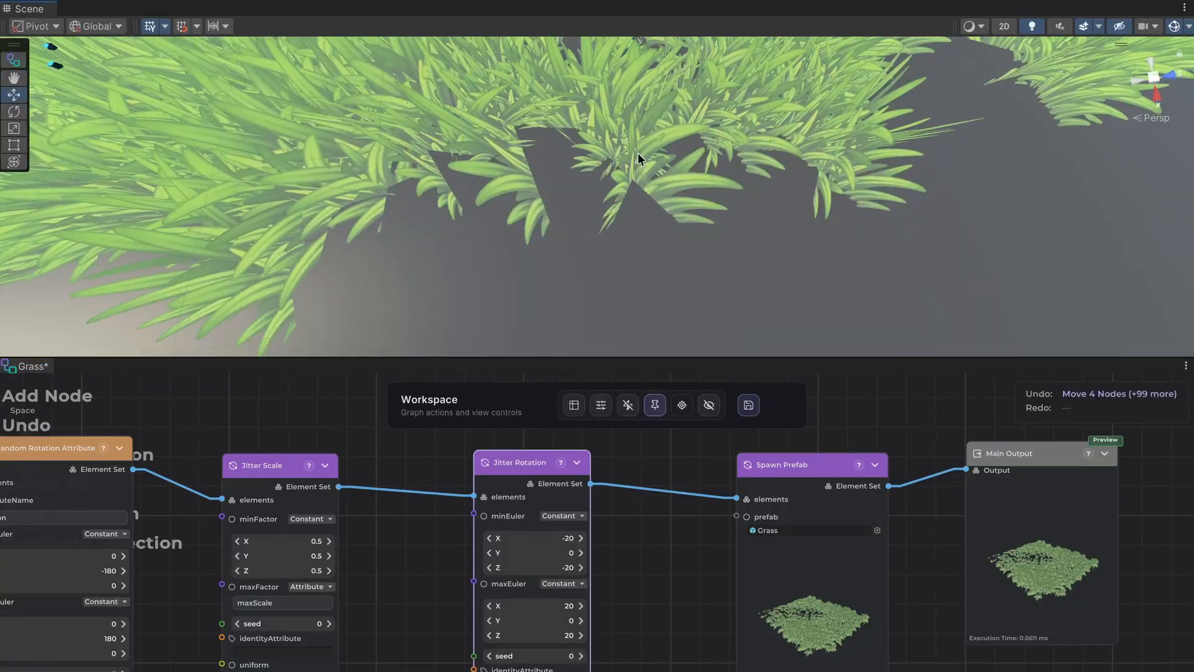
{"action": "scroll", "coordinate": [640, 160], "scroll_direction": "down", "scroll_amount": 5}
{"action": "middle_click_drag", "start_coordinate": [640, 160], "coordinate": [621, 208]}
{"action": "scroll", "coordinate": [634, 224], "scroll_direction": "down", "scroll_amount": 3}
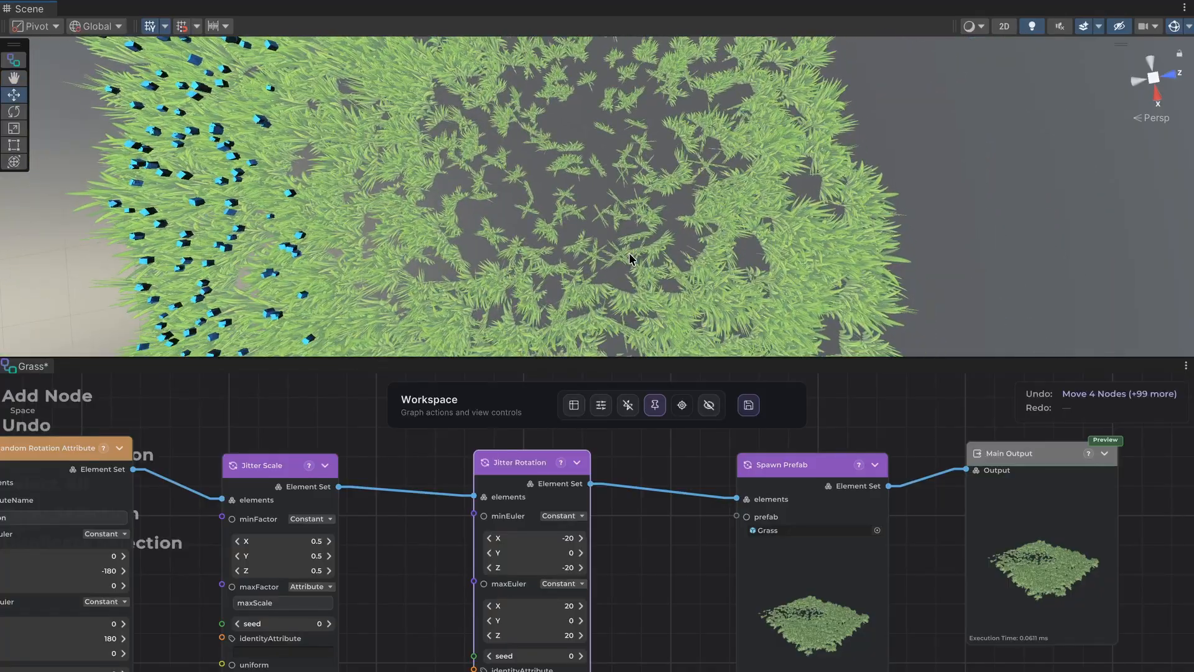
{"action": "scroll", "coordinate": [630, 260], "scroll_direction": "up", "scroll_amount": 3}
{"action": "middle_click_drag", "start_coordinate": [629, 259], "coordinate": [602, 237]}
{"action": "middle_click_drag", "start_coordinate": [627, 345], "coordinate": [668, 207]}
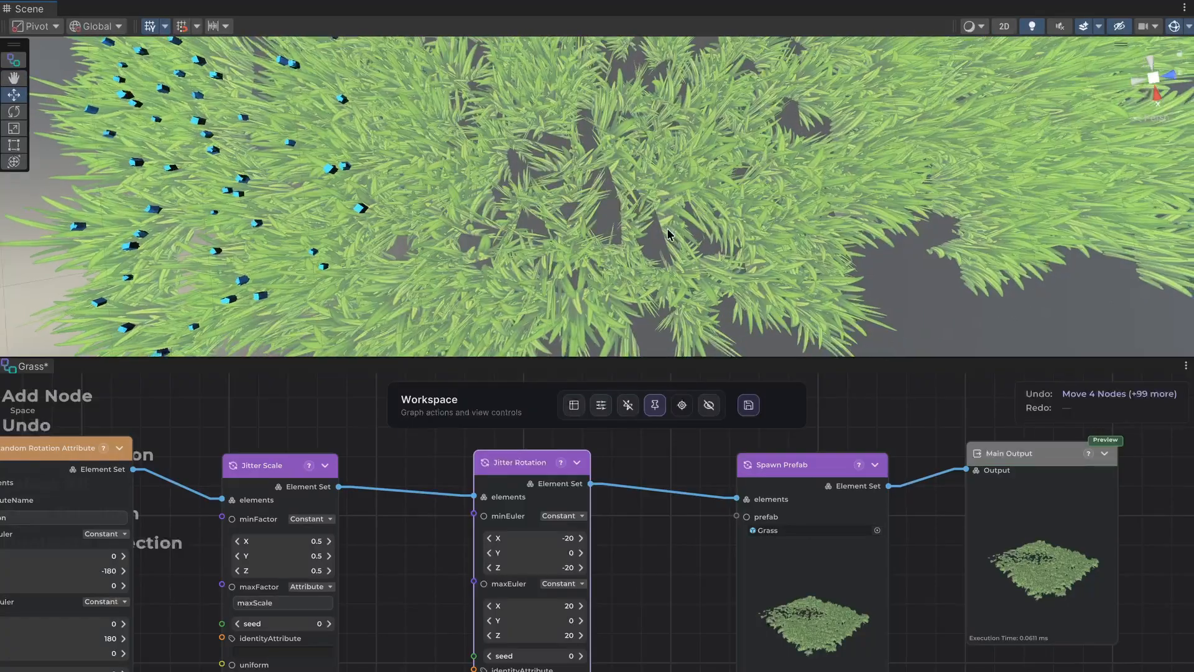
{"action": "scroll", "coordinate": [667, 229], "scroll_direction": "down", "scroll_amount": 5}
{"action": "left_click_drag", "start_coordinate": [666, 227], "coordinate": [637, 62], "text": "alt"}
{"action": "scroll", "coordinate": [749, 245], "scroll_direction": "up", "scroll_amount": 5}
{"action": "middle_click_drag", "start_coordinate": [748, 245], "coordinate": [731, 146]}
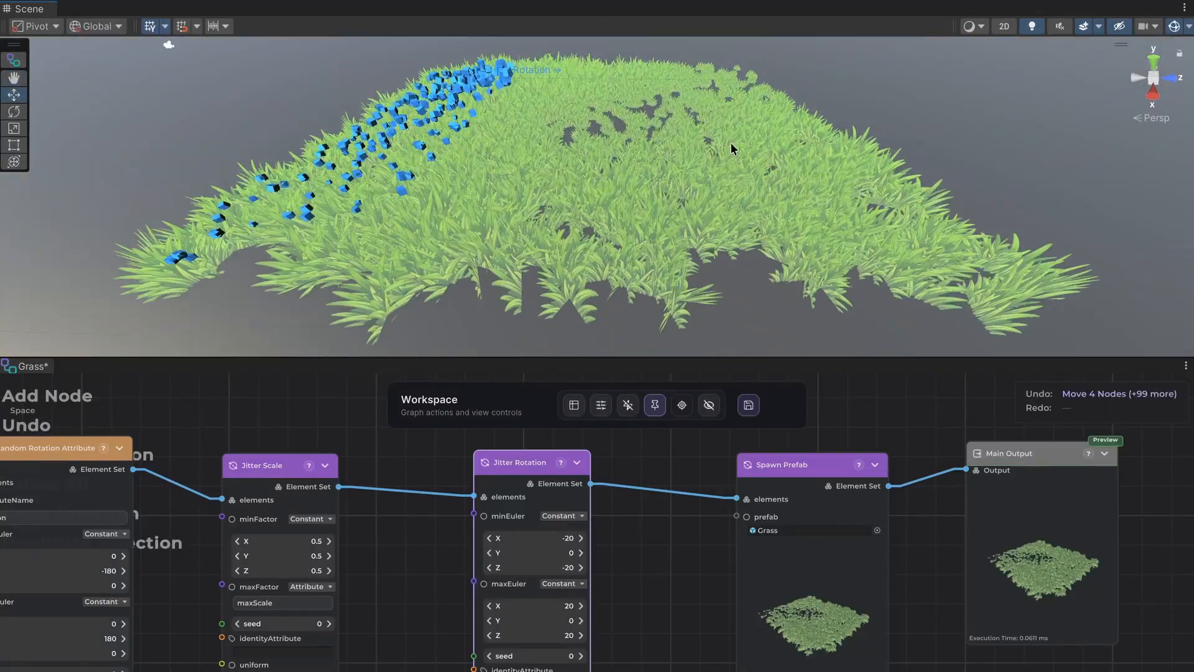
{"action": "left_click_drag", "start_coordinate": [674, 171], "coordinate": [668, 115], "text": "alt"}
{"action": "middle_click_drag", "start_coordinate": [719, 245], "coordinate": [719, 200]}
{"action": "scroll", "coordinate": [703, 244], "scroll_direction": "up", "scroll_amount": 5}
{"action": "middle_click_drag", "start_coordinate": [703, 273], "coordinate": [703, 222]}
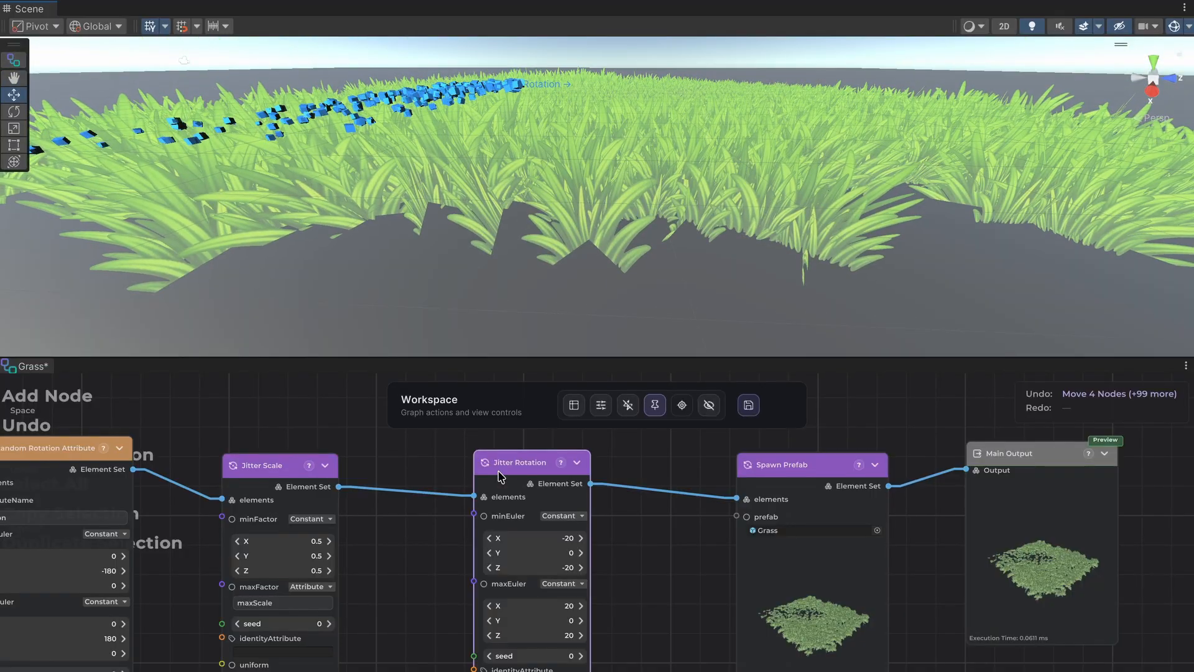
Raise the origin Y of the Distribute Points In Grid node in small increments to just over 0.36.
{"action": "middle_click_drag", "start_coordinate": [397, 442], "coordinate": [1054, 432]}
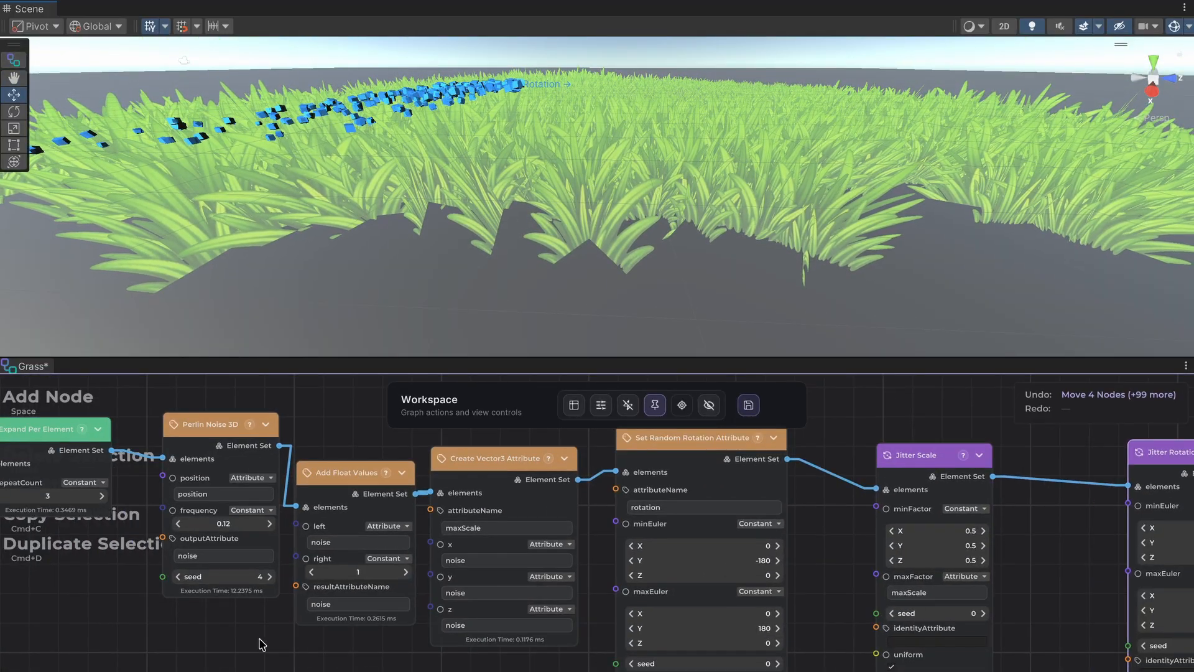
{"action": "middle_click_drag", "start_coordinate": [259, 641], "coordinate": [880, 671]}
{"action": "middle_click_drag", "start_coordinate": [317, 671], "coordinate": [613, 626]}
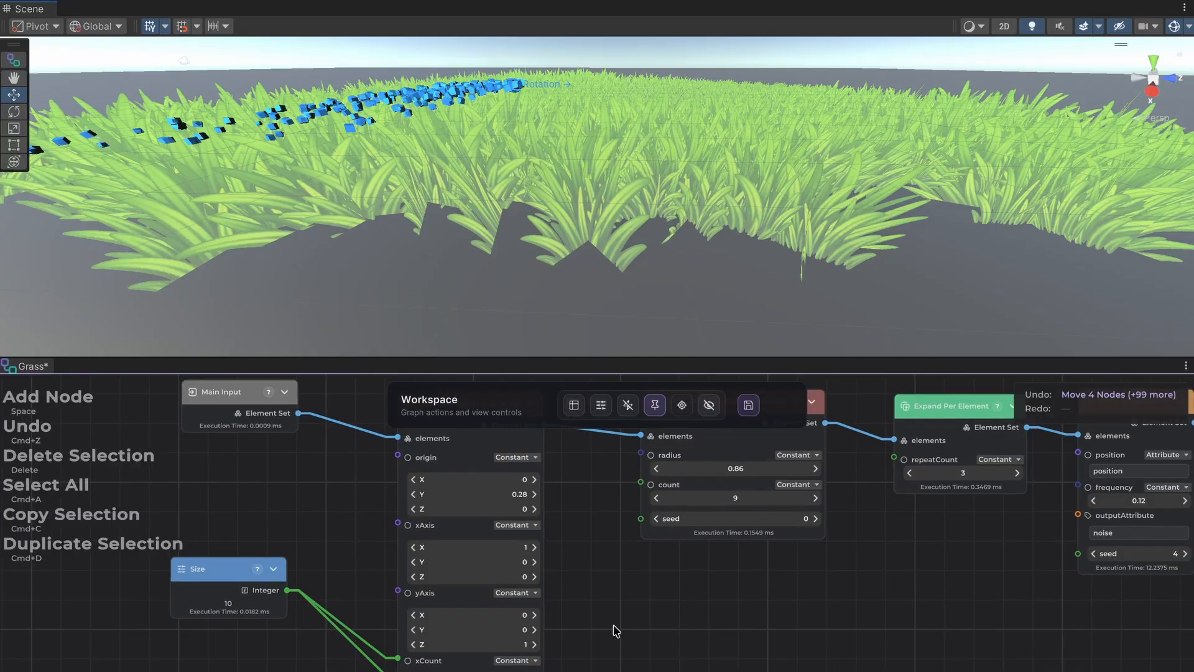
{"action": "left_click", "coordinate": [535, 494]}
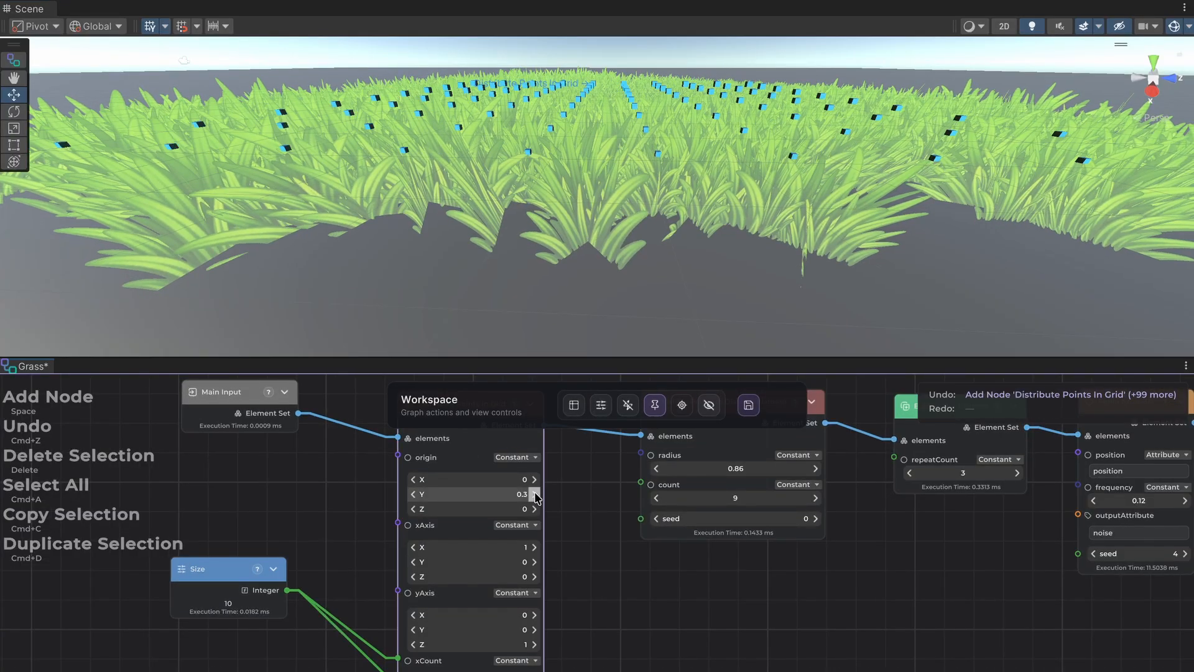
{"action": "left_click", "coordinate": [535, 494]}
{"action": "left_click", "coordinate": [535, 494]}
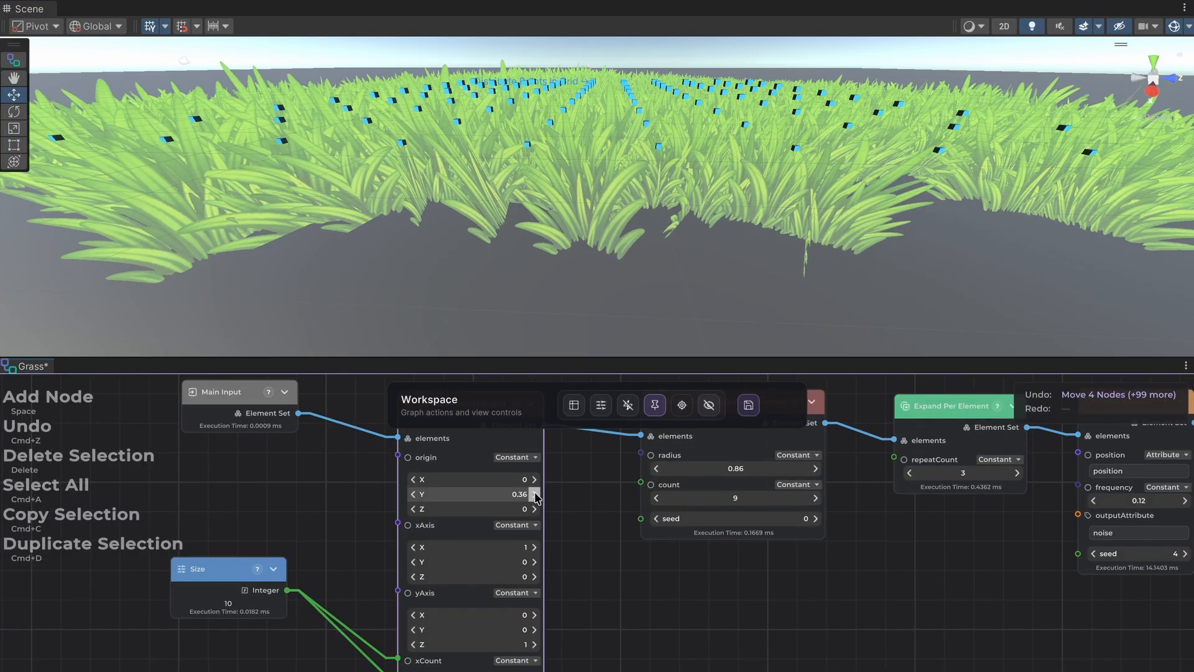
{"action": "left_click", "coordinate": [535, 494]}
Clear the node selection to hide the point markers and inspect the raised grass from above and along its front edge.
{"action": "middle_click_drag", "start_coordinate": [791, 636], "coordinate": [59, 669]}
{"action": "middle_click_drag", "start_coordinate": [849, 431], "coordinate": [184, 437]}
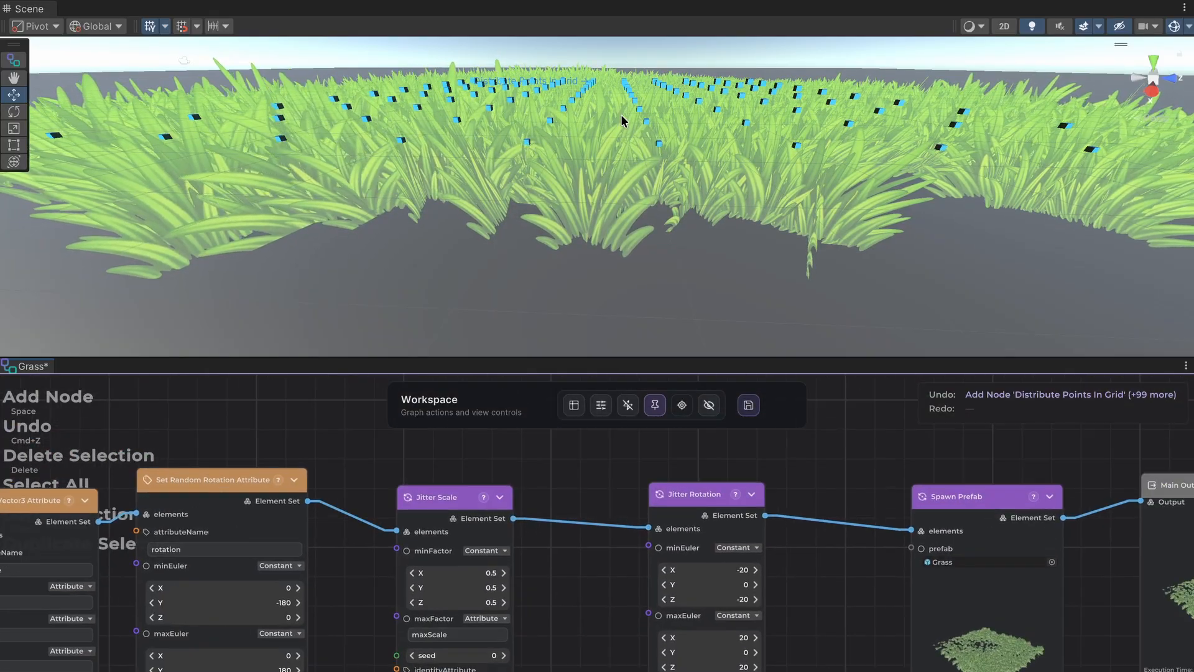
{"action": "right_click_drag", "start_coordinate": [624, 120], "coordinate": [664, 200]}
{"action": "middle_click_drag", "start_coordinate": [684, 140], "coordinate": [646, 187]}
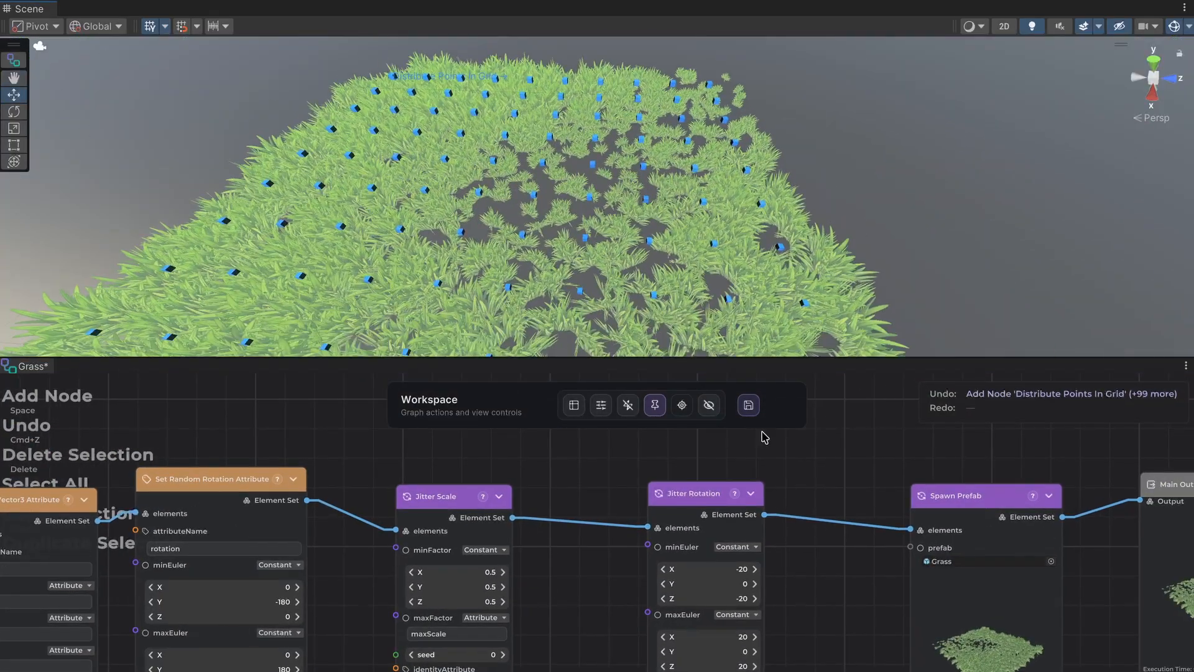
{"action": "left_click", "coordinate": [795, 466]}
{"action": "scroll", "coordinate": [626, 166], "scroll_direction": "up", "scroll_amount": 8}
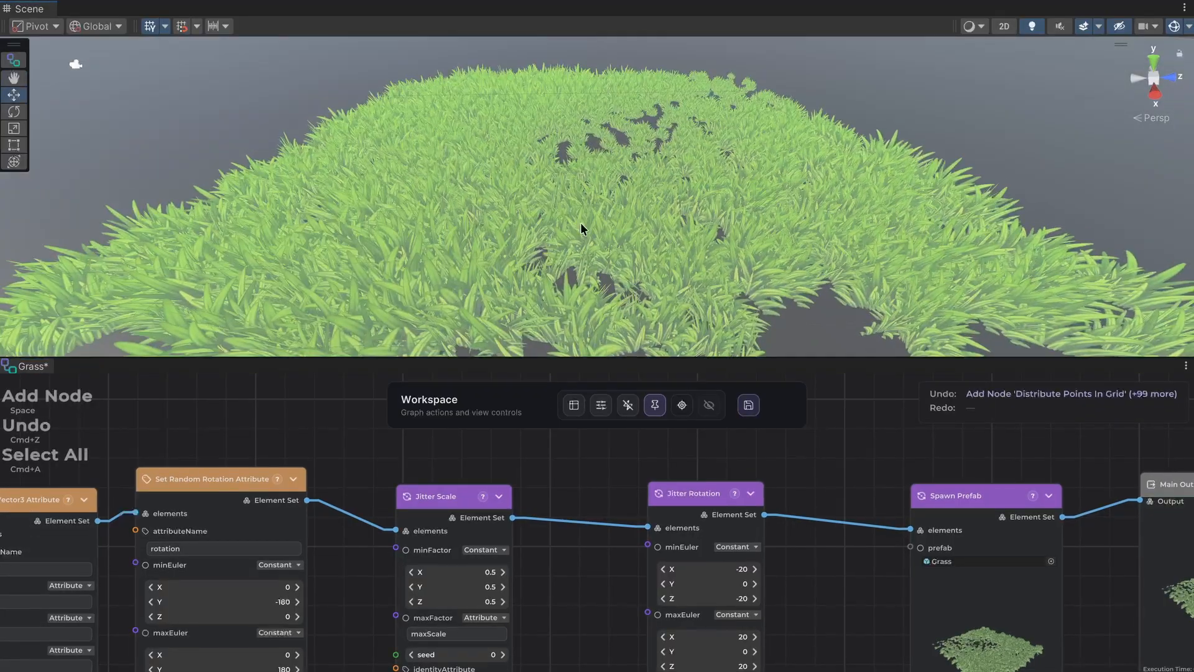
{"action": "middle_click_drag", "start_coordinate": [580, 229], "coordinate": [588, 205]}
{"action": "scroll", "coordinate": [607, 190], "scroll_direction": "up", "scroll_amount": 6}
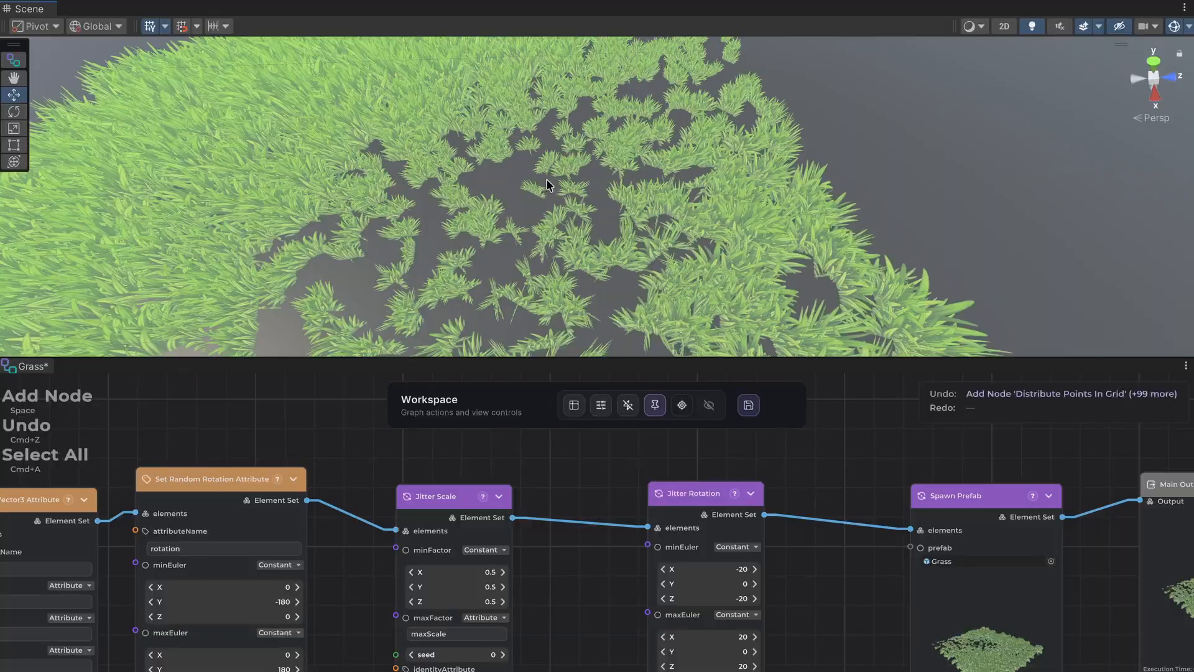
{"action": "left_click_drag", "start_coordinate": [559, 206], "coordinate": [571, 245], "text": "alt"}
{"action": "scroll", "coordinate": [480, 207], "scroll_direction": "down", "scroll_amount": 3}
{"action": "middle_click_drag", "start_coordinate": [479, 208], "coordinate": [573, 185]}
{"action": "scroll", "coordinate": [554, 213], "scroll_direction": "down", "scroll_amount": 3}
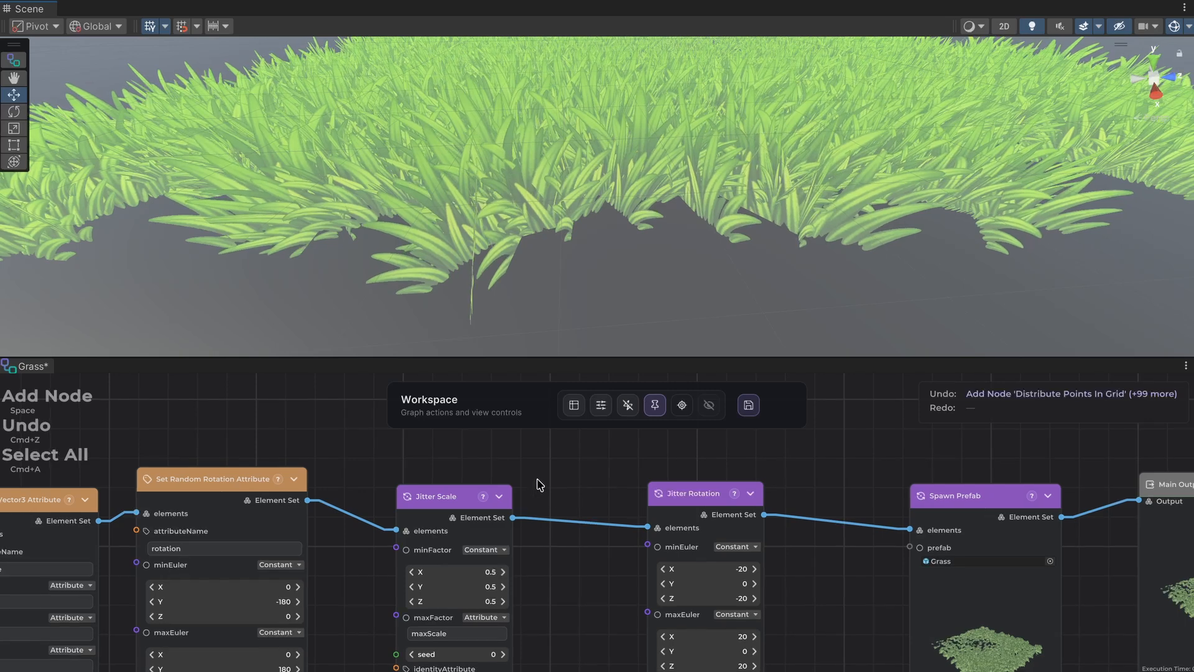
Shift the Perlin Noise 3D node slightly toward Expand Per Element, away from Add Float Values, and clear the selection.
{"action": "middle_click_drag", "start_coordinate": [537, 479], "coordinate": [653, 419]}
{"action": "middle_click_drag", "start_coordinate": [606, 547], "coordinate": [878, 579]}
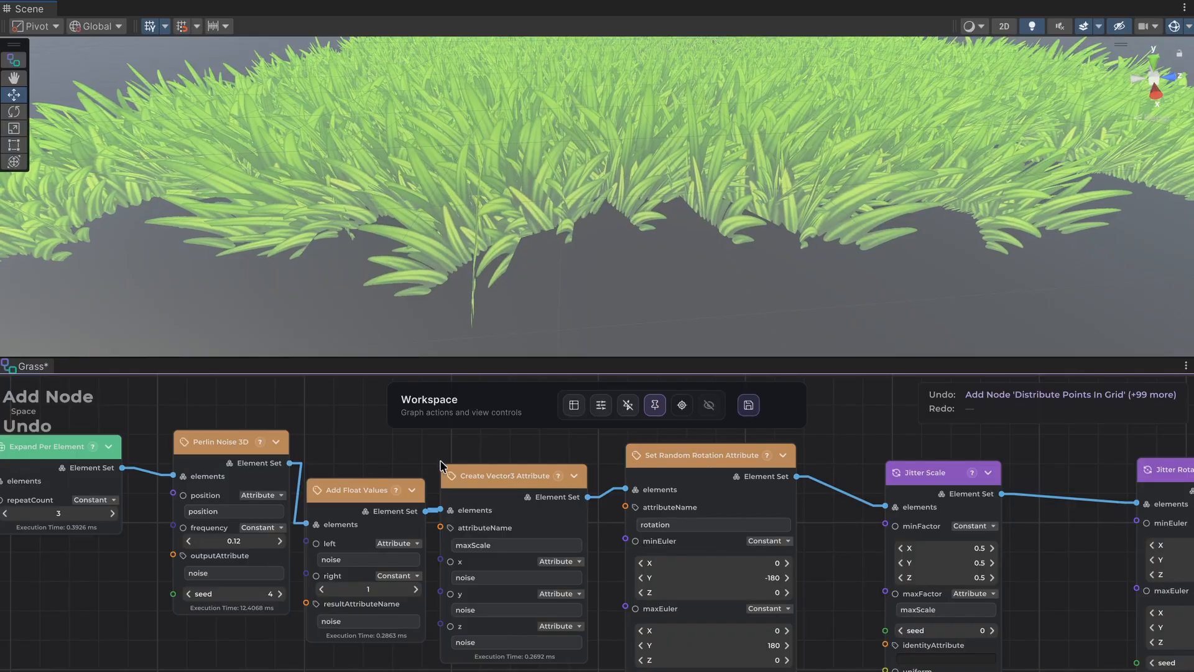
{"action": "middle_click_drag", "start_coordinate": [401, 463], "coordinate": [534, 472]}
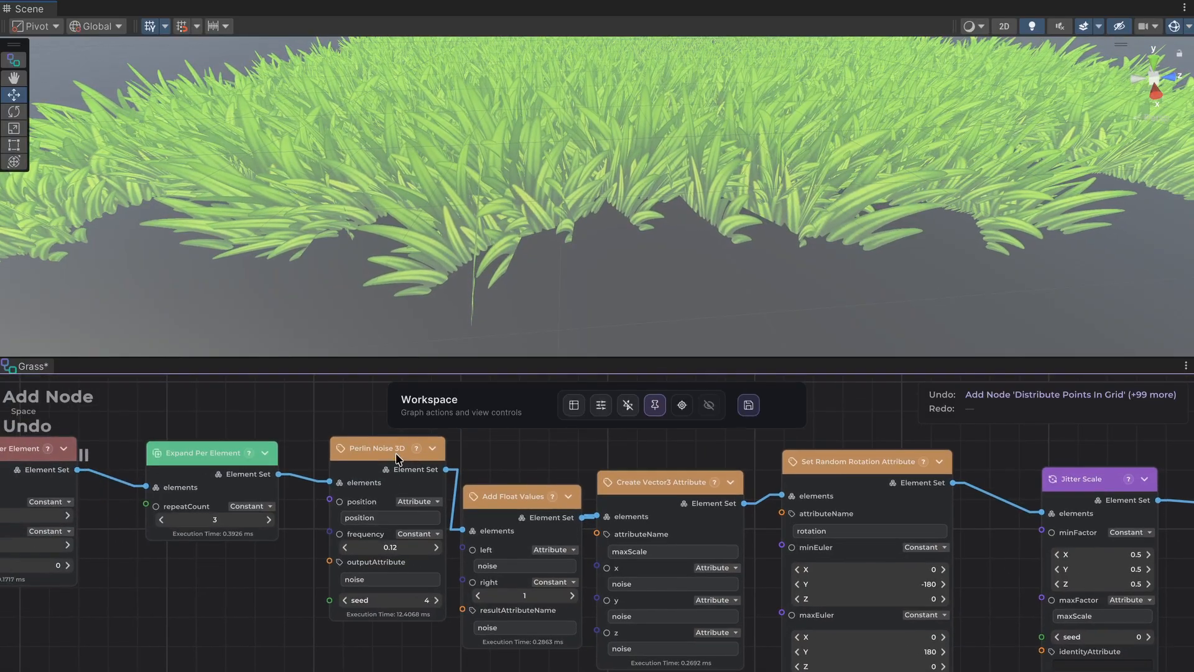
{"action": "left_click", "coordinate": [358, 459]}
{"action": "left_click_drag", "start_coordinate": [357, 459], "coordinate": [366, 467]}
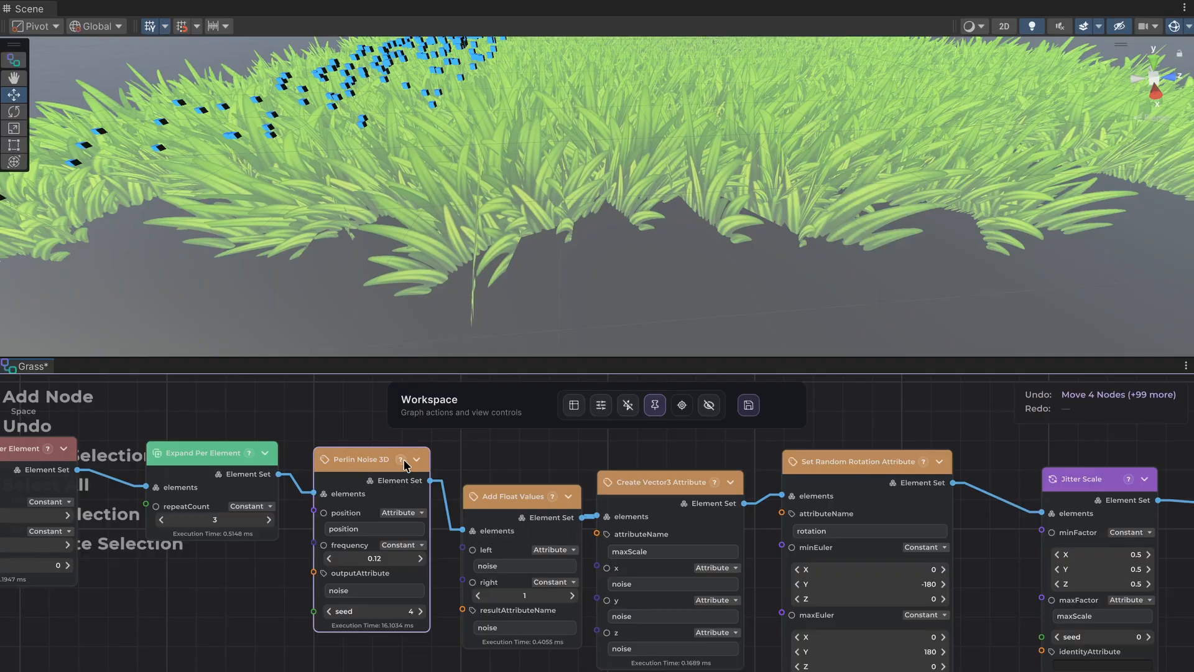
{"action": "left_click", "coordinate": [484, 463]}
Move the Create Vector3 Attribute and Set Random Rotation Attribute nodes together away from Add Float Values to open a gap.
{"action": "mouse_move", "coordinate": [464, 657]}
{"action": "middle_mouse_down"}
{"action": "mouse_move", "coordinate": [529, 634]}
{"action": "mouse_move", "coordinate": [474, 666]}
{"action": "middle_mouse_up"}
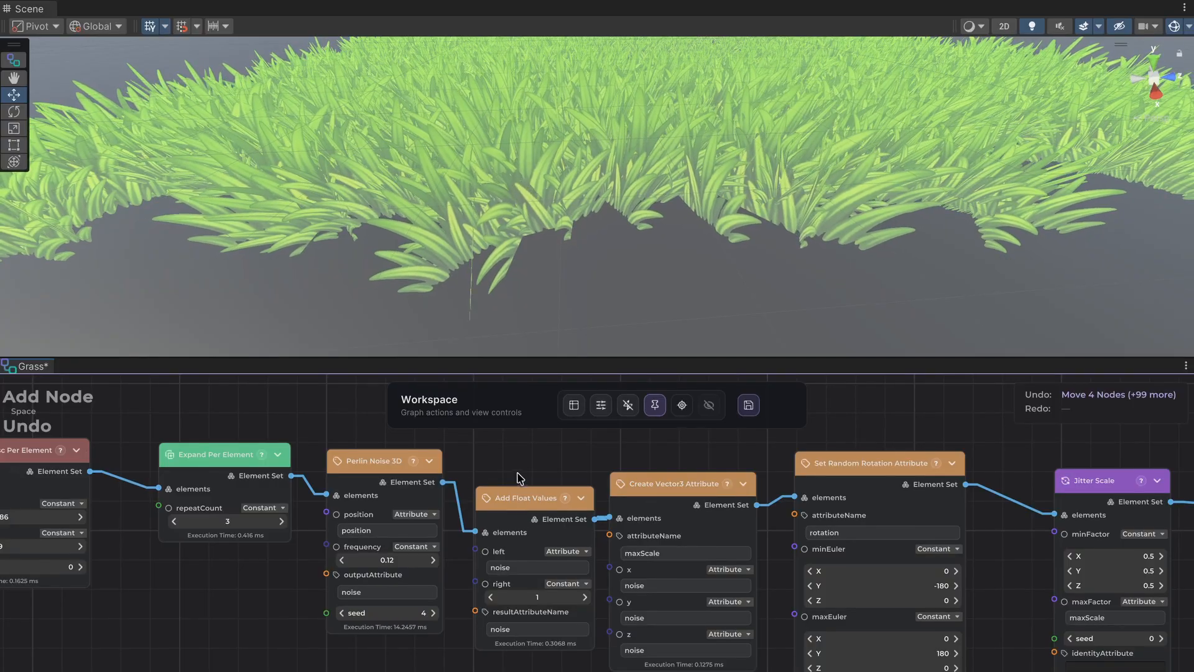
{"action": "middle_click_drag", "start_coordinate": [556, 507], "coordinate": [498, 493]}
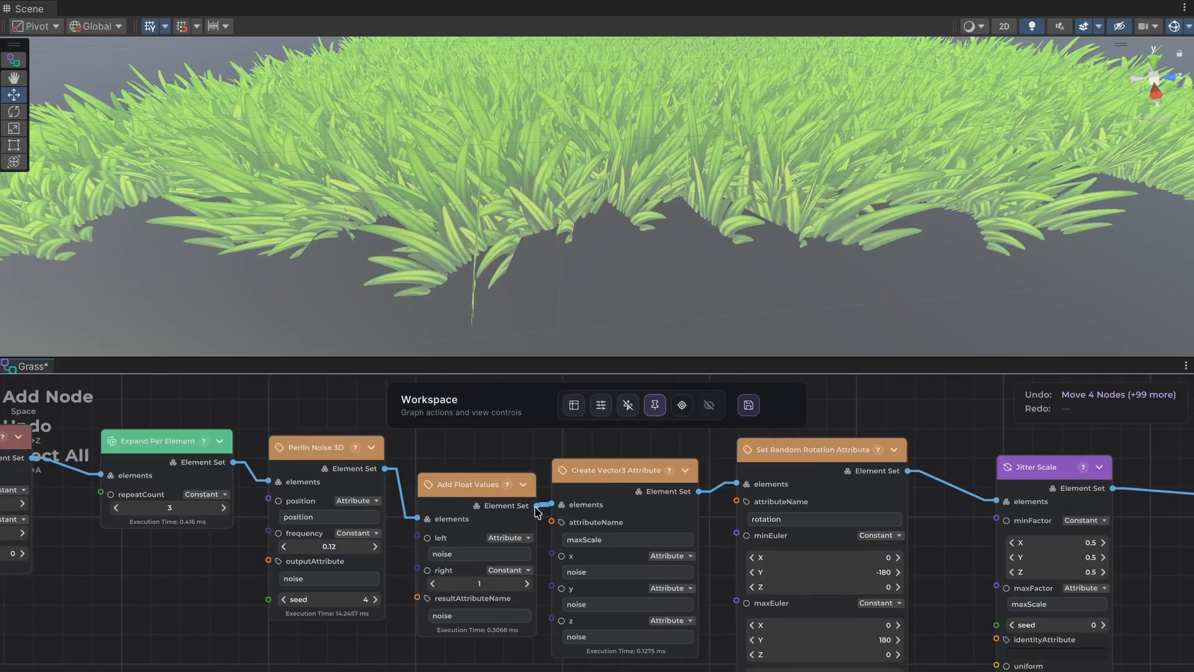
{"action": "middle_click_drag", "start_coordinate": [515, 457], "coordinate": [293, 525]}
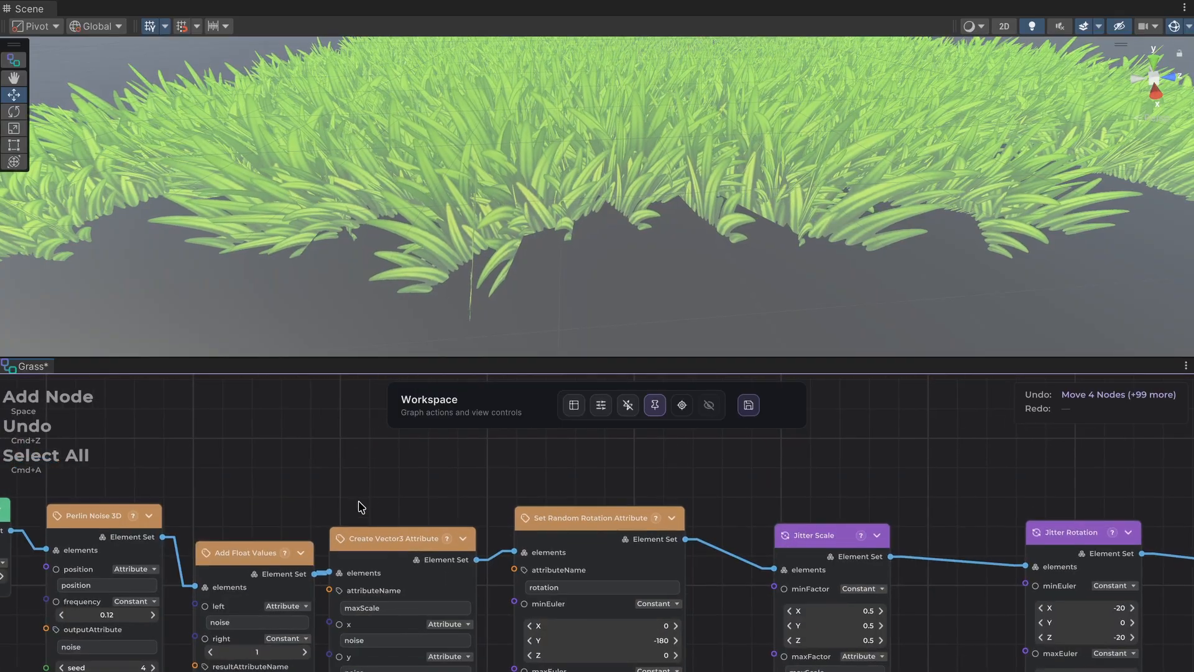
{"action": "left_click_drag", "start_coordinate": [369, 491], "coordinate": [556, 621]}
{"action": "left_click_drag", "start_coordinate": [560, 548], "coordinate": [625, 562]}
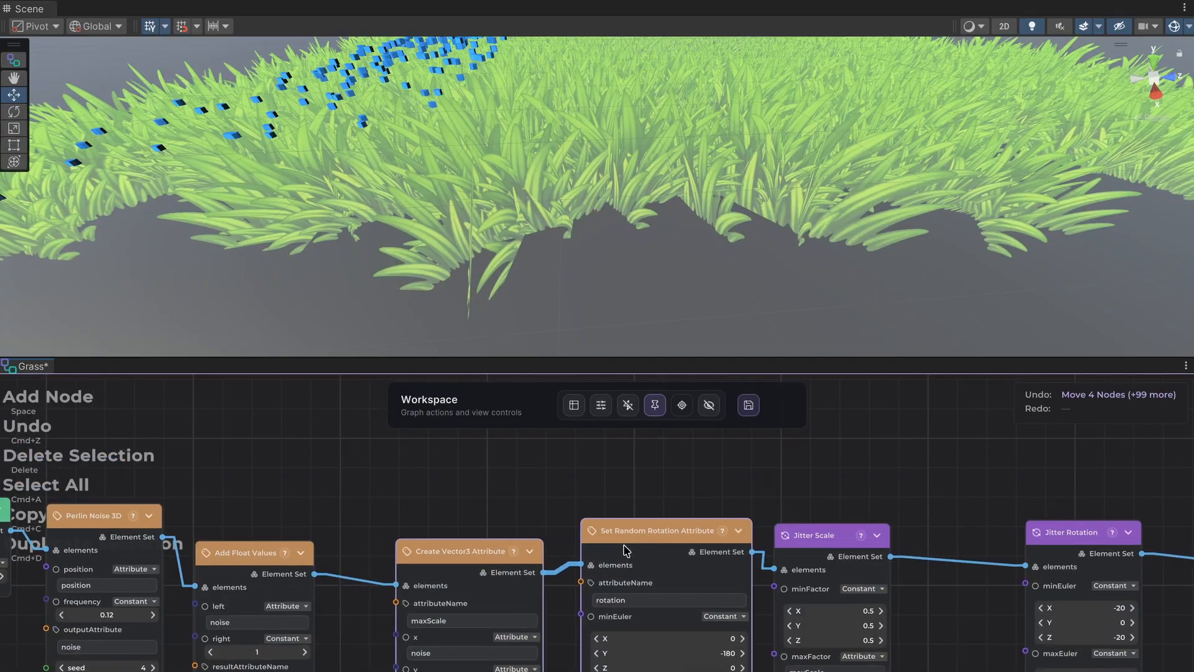
Move Add Float Values above the node chain and add a Multiply Float Values node beside it, fed by its Element Set output.
{"action": "middle_click_drag", "start_coordinate": [262, 464], "coordinate": [346, 536]}
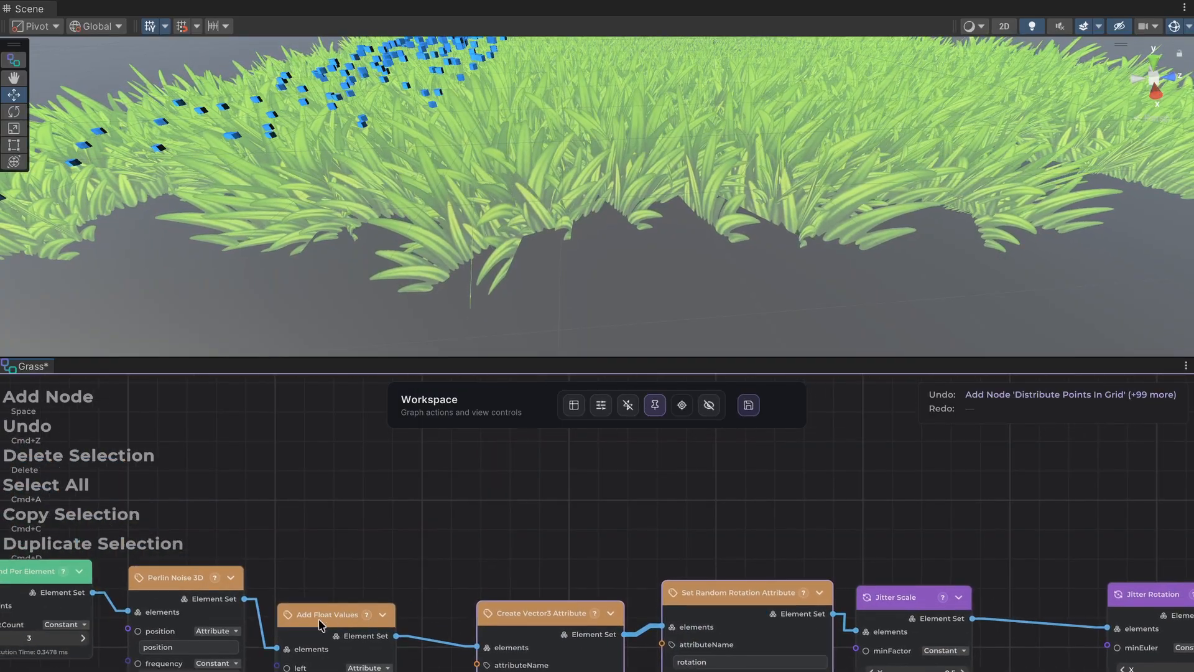
{"action": "left_click_drag", "start_coordinate": [318, 619], "coordinate": [439, 464]}
{"action": "type", "text": "mu"}
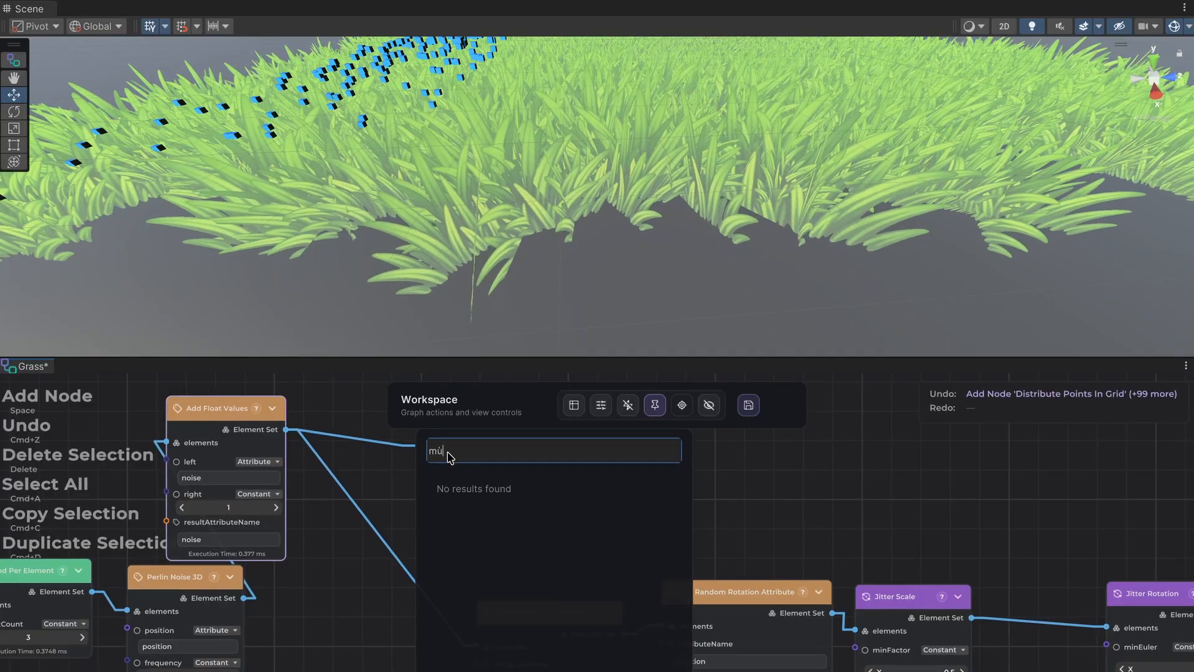
{"action": "type", "text": "lti"}
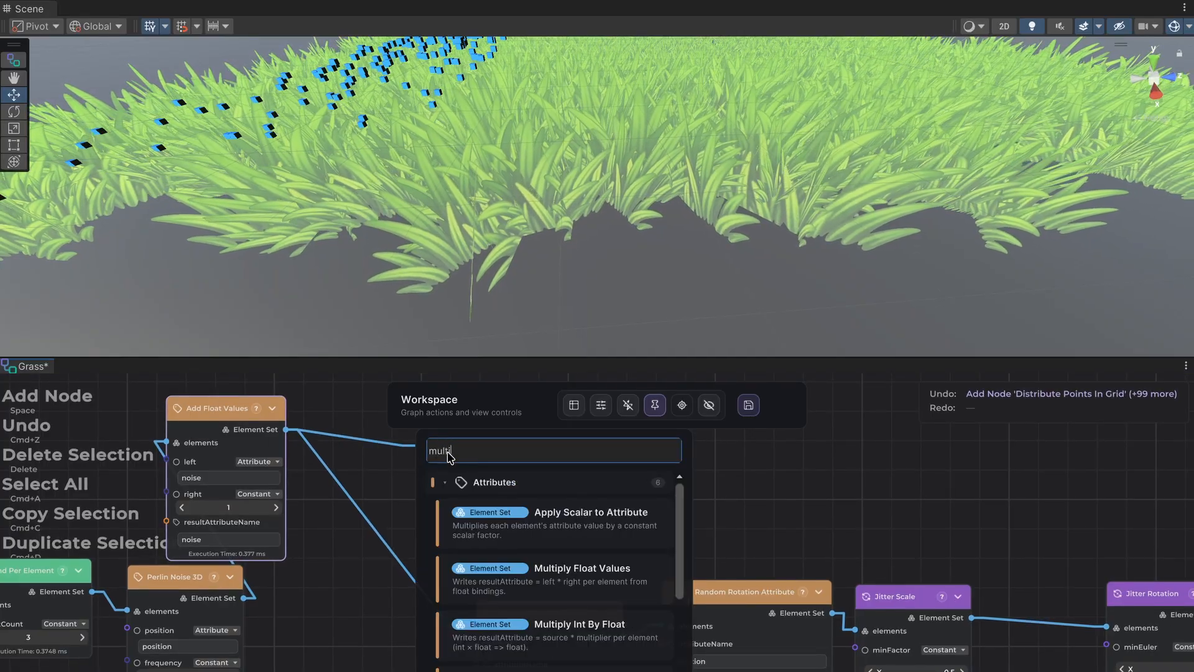
{"action": "left_click", "coordinate": [573, 571]}
{"action": "left_click_drag", "start_coordinate": [435, 483], "coordinate": [349, 458]}
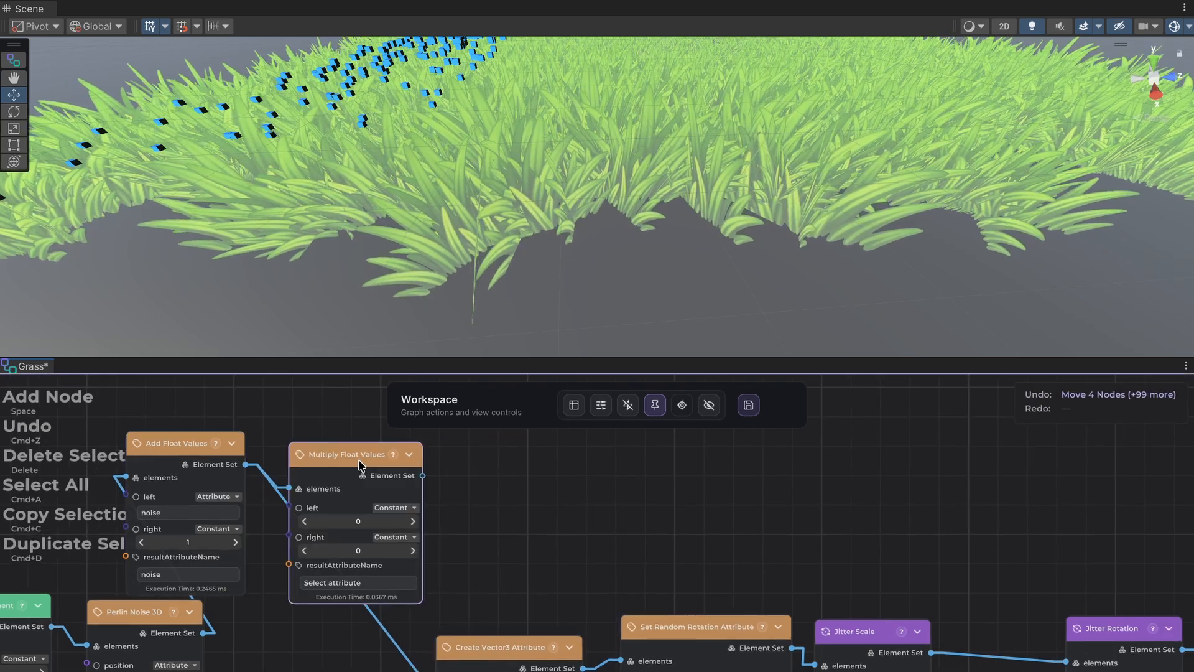
Configure Multiply Float Values to multiply the noise attribute as its left operand by a constant right operand of 2.
{"action": "left_click", "coordinate": [410, 539]}
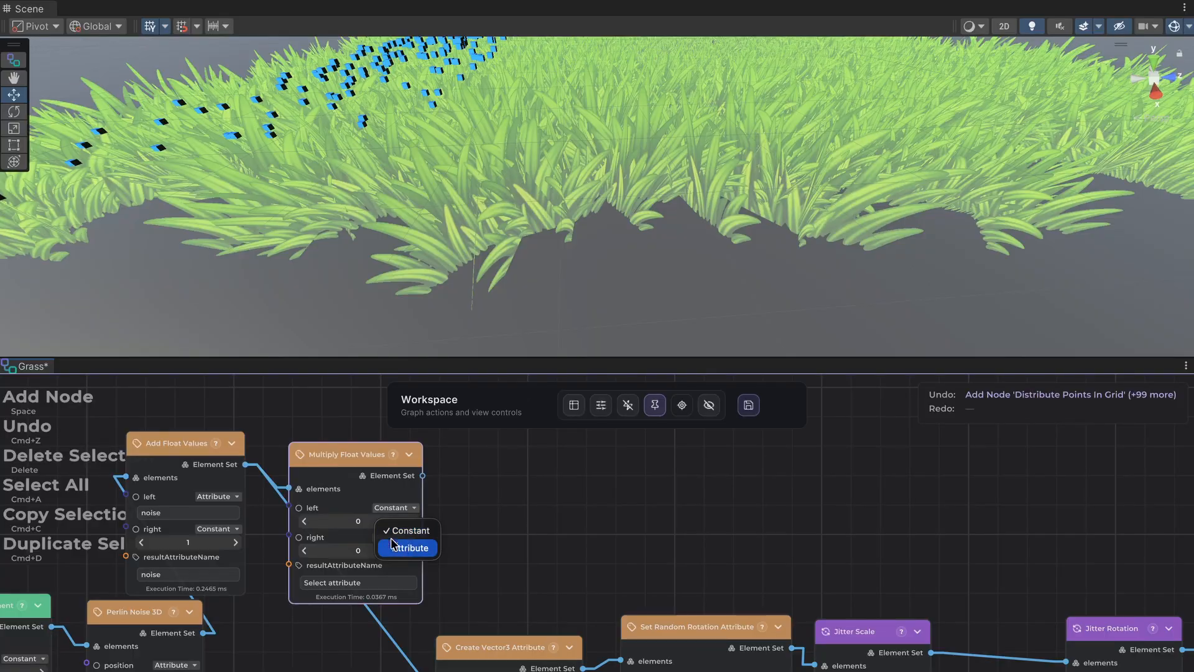
{"action": "left_click", "coordinate": [410, 547]}
{"action": "left_click", "coordinate": [361, 528]}
{"action": "type", "text": "noise"}
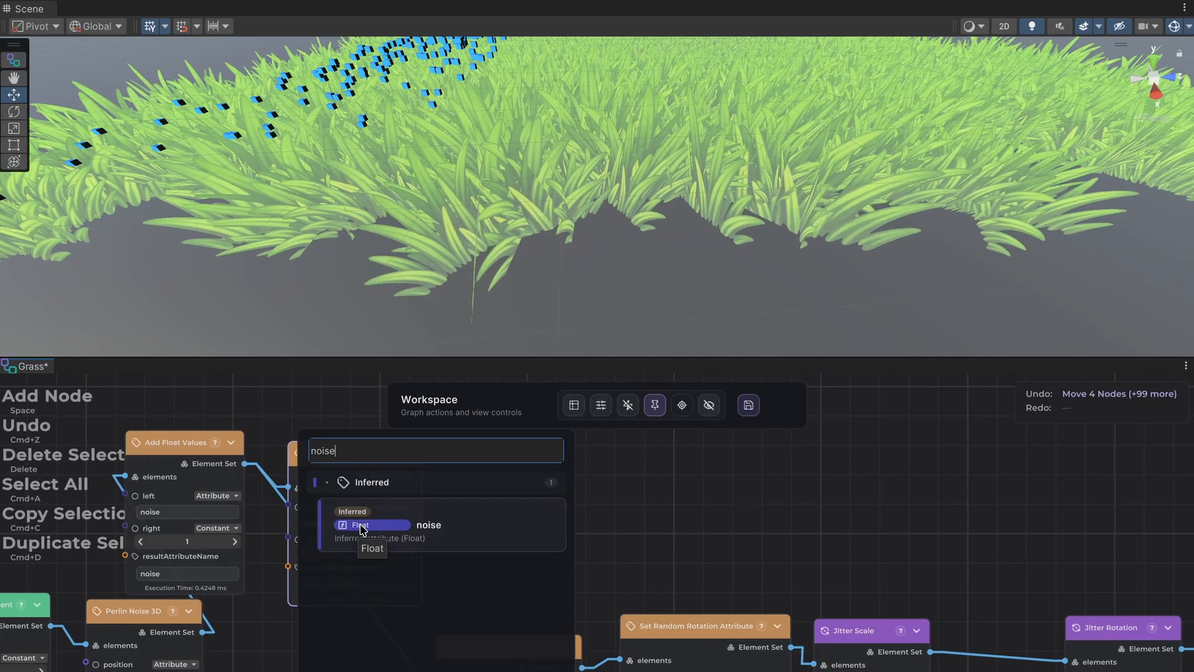
{"action": "left_click", "coordinate": [361, 526]}
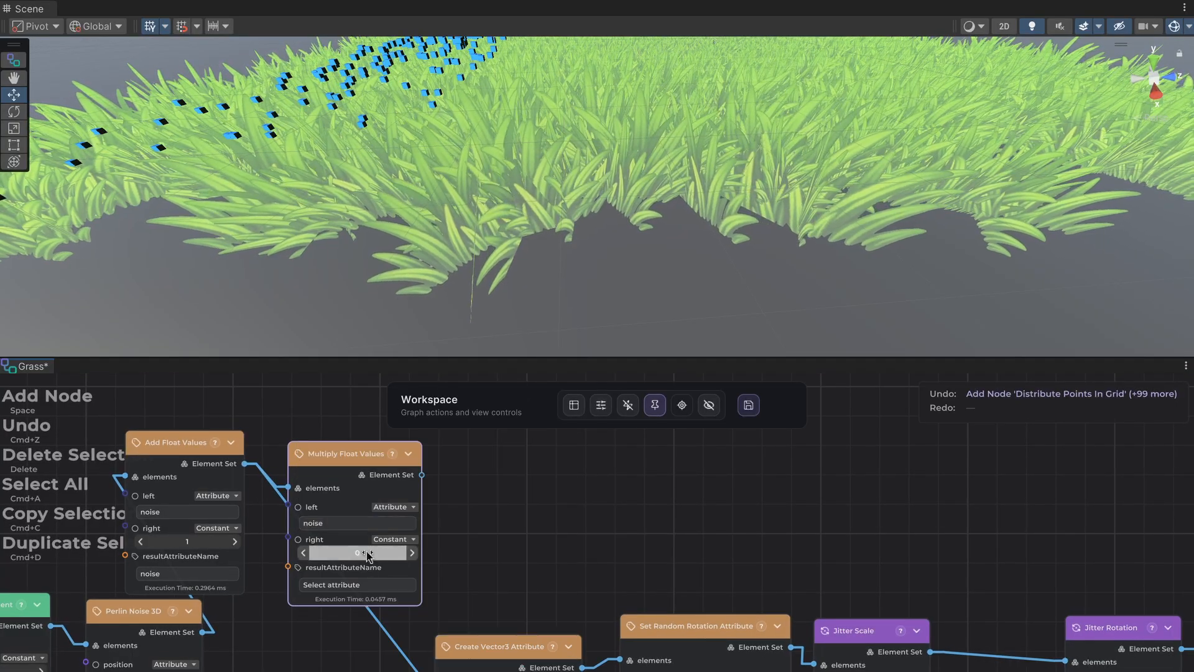
{"action": "left_click", "coordinate": [380, 553]}
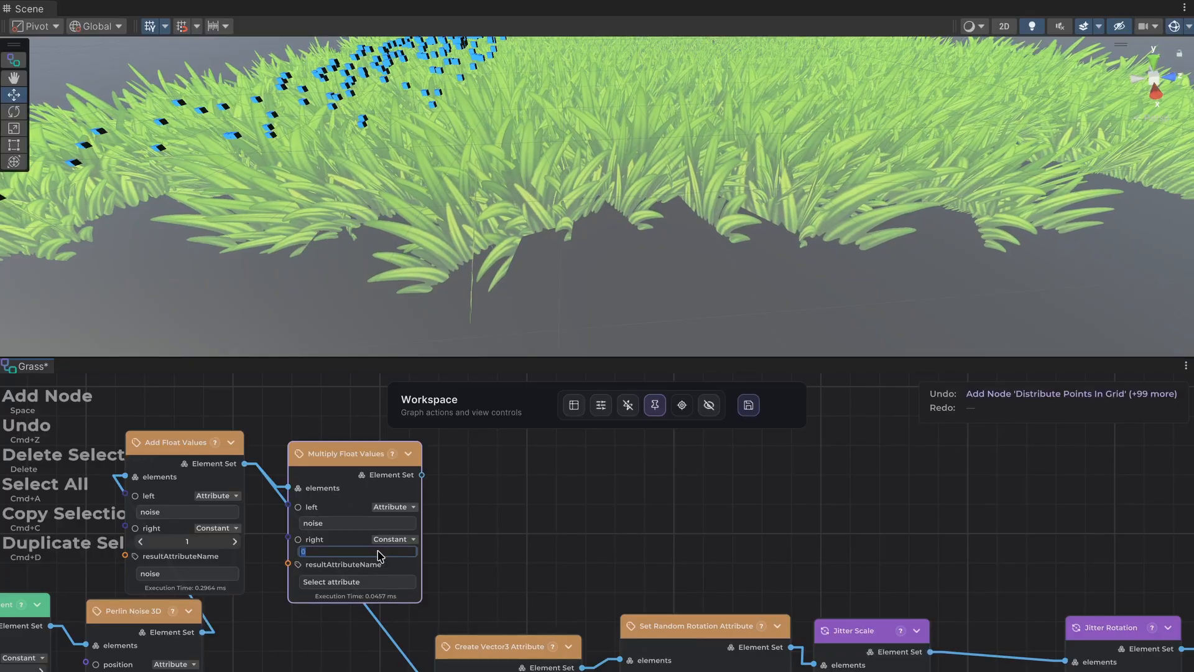
{"action": "key", "text": "Return"}
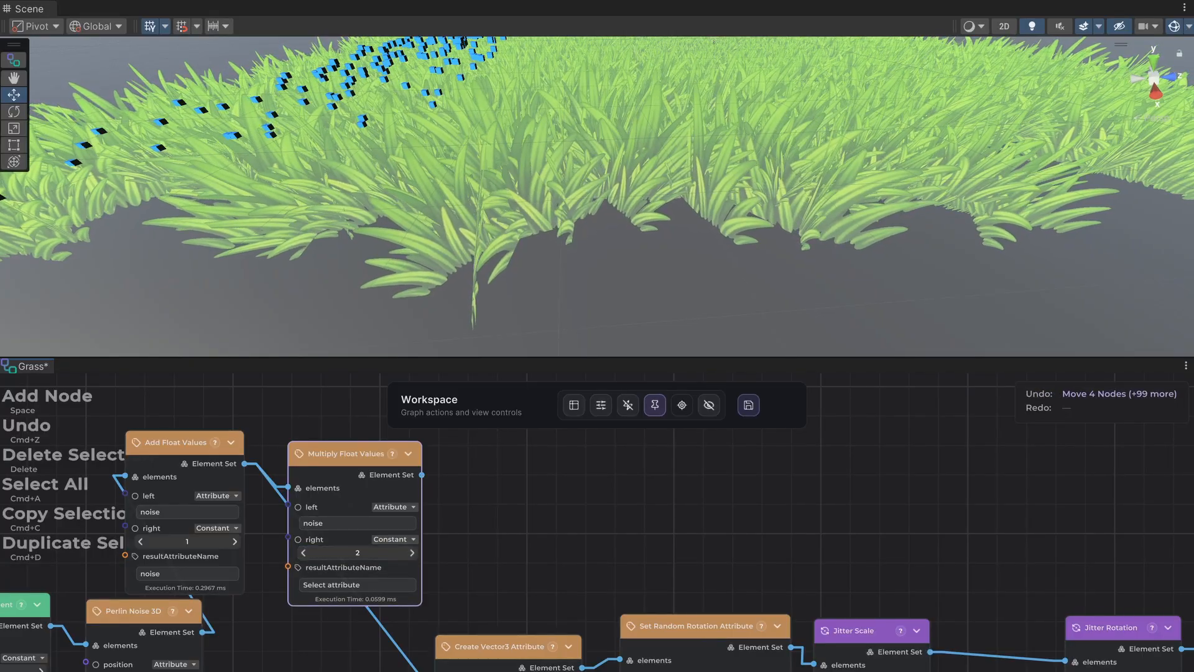
Connect the Element Set output of Multiply Float Values into the downstream node chain and set its result attribute to noise.
{"action": "left_click_drag", "start_coordinate": [422, 474], "coordinate": [435, 671]}
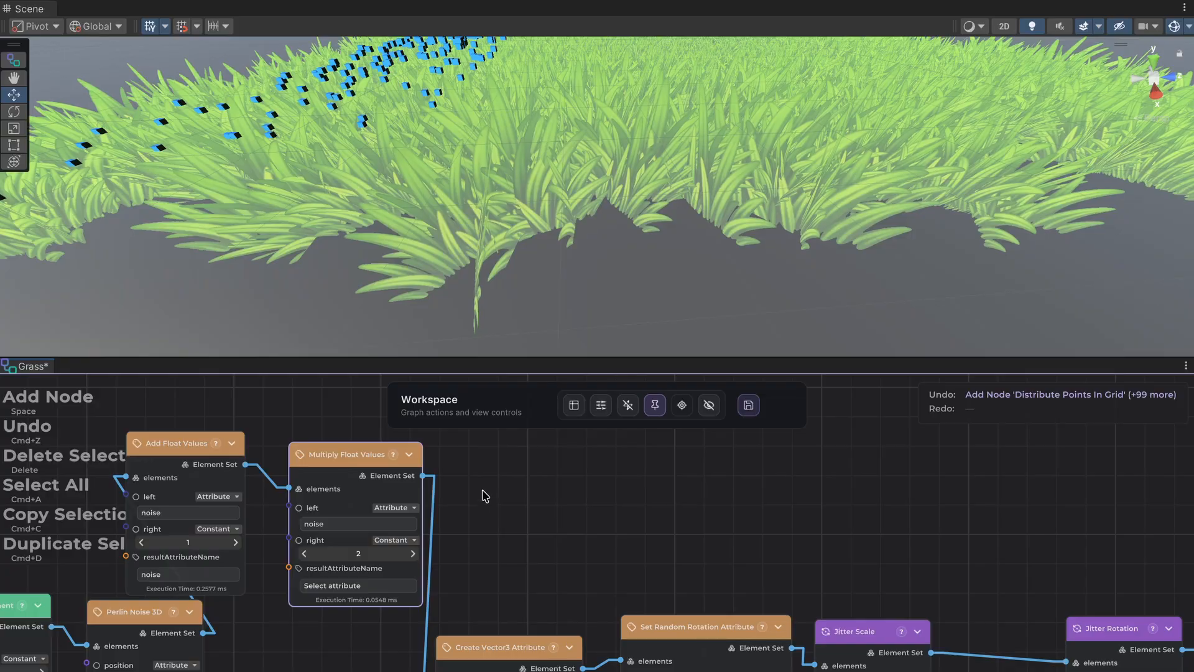
{"action": "left_click", "coordinate": [358, 582]}
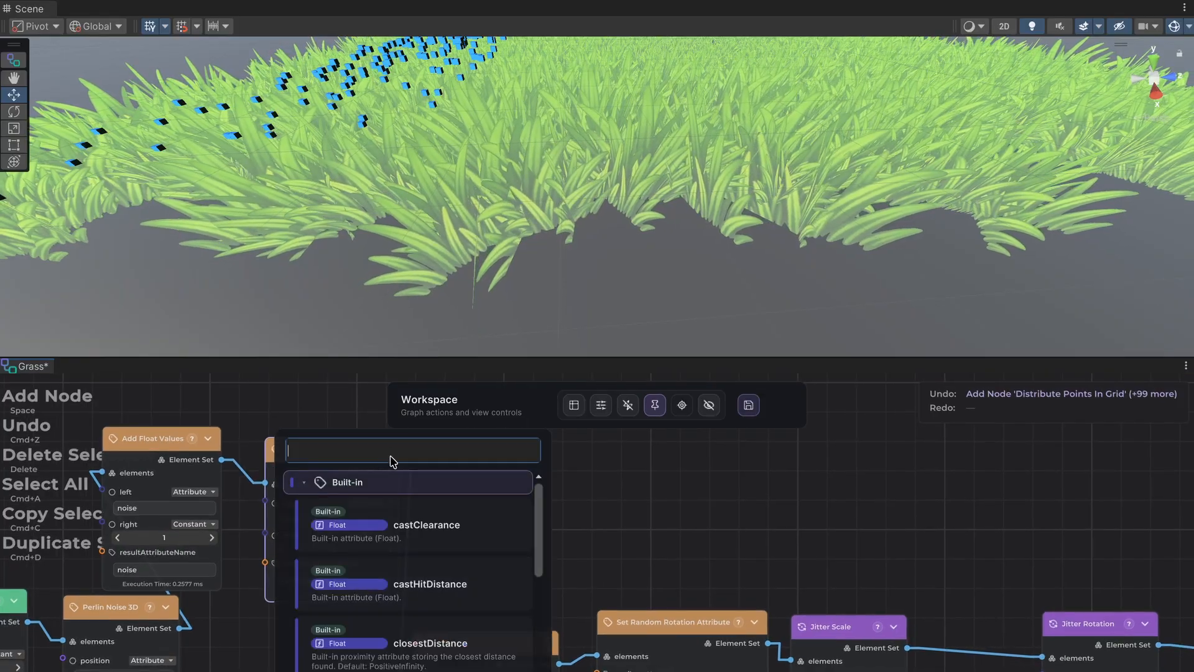
{"action": "type", "text": "noise"}
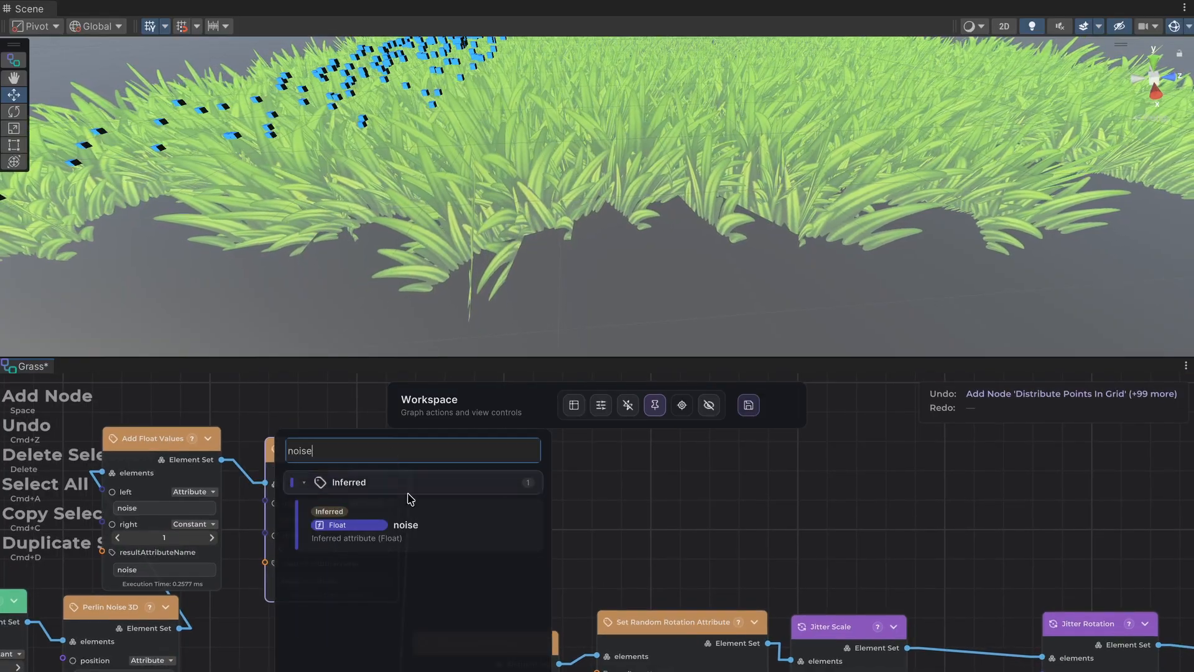
{"action": "left_click", "coordinate": [430, 545]}
Examine the scaled grass field up close, from a raised angle and from its front edge.
{"action": "scroll", "coordinate": [627, 225], "scroll_direction": "down", "scroll_amount": 8}
{"action": "middle_click_drag", "start_coordinate": [625, 193], "coordinate": [610, 219]}
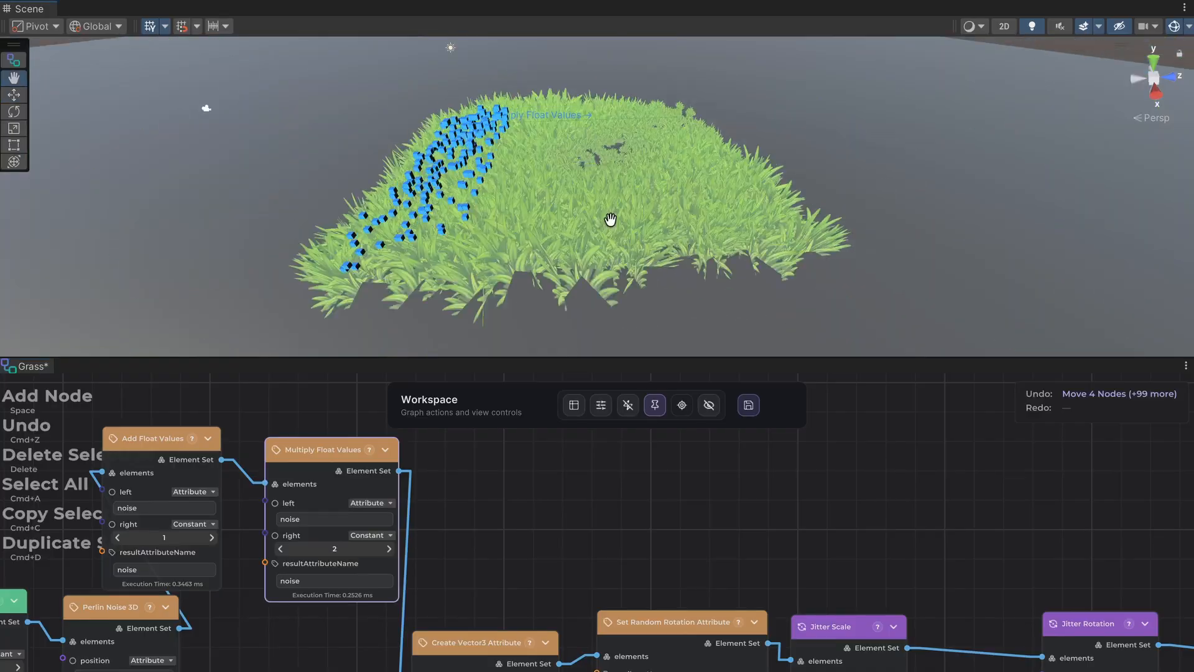
{"action": "scroll", "coordinate": [609, 223], "scroll_direction": "up", "scroll_amount": 5}
{"action": "left_click_drag", "start_coordinate": [609, 223], "coordinate": [541, 216], "text": "alt"}
{"action": "middle_click_drag", "start_coordinate": [541, 216], "coordinate": [526, 210]}
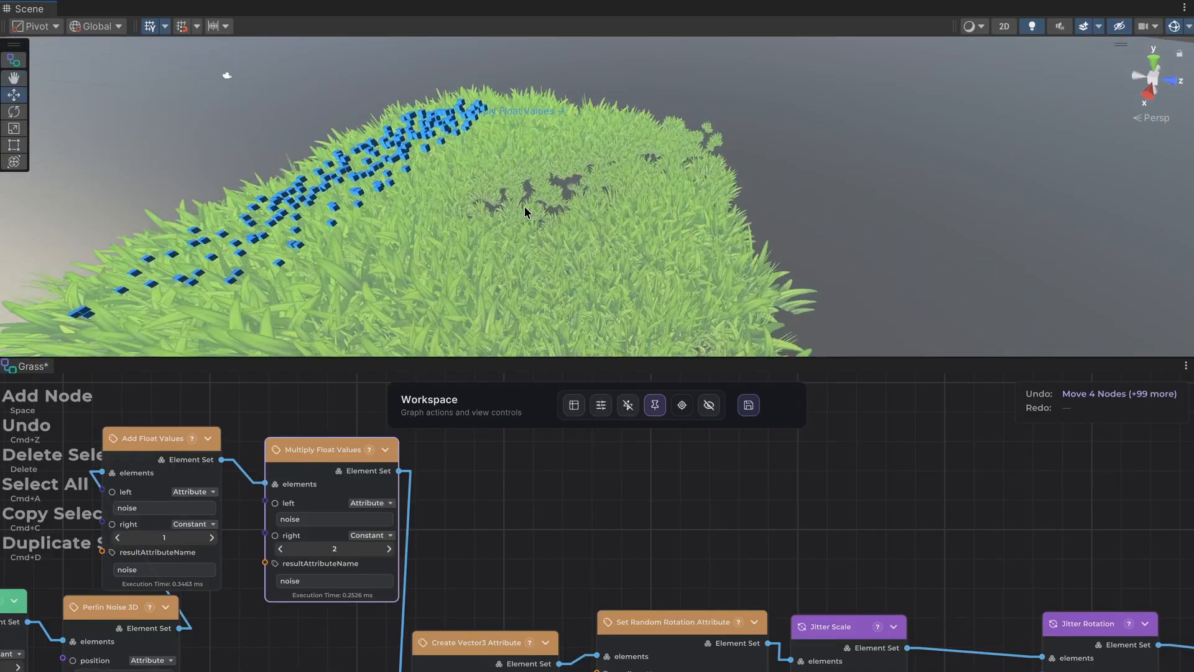
{"action": "scroll", "coordinate": [526, 208], "scroll_direction": "up", "scroll_amount": 4}
{"action": "left_click_drag", "start_coordinate": [526, 208], "coordinate": [570, 175], "text": "alt"}
{"action": "middle_click_drag", "start_coordinate": [570, 176], "coordinate": [614, 161]}
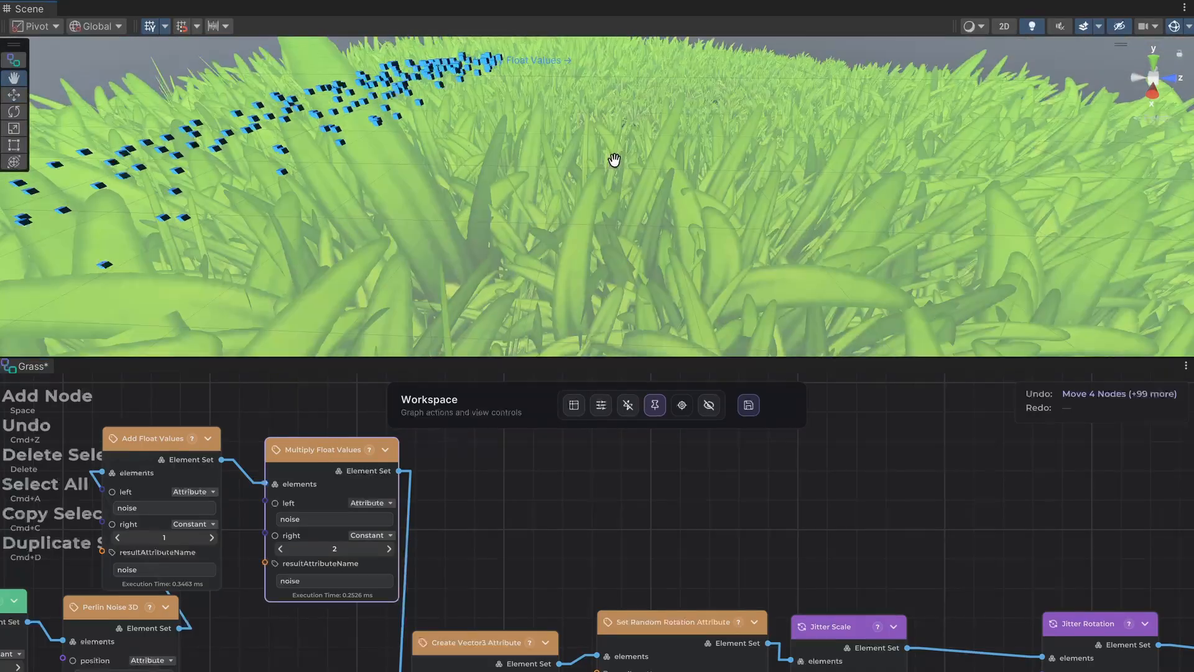
{"action": "scroll", "coordinate": [672, 179], "scroll_direction": "down", "scroll_amount": 6}
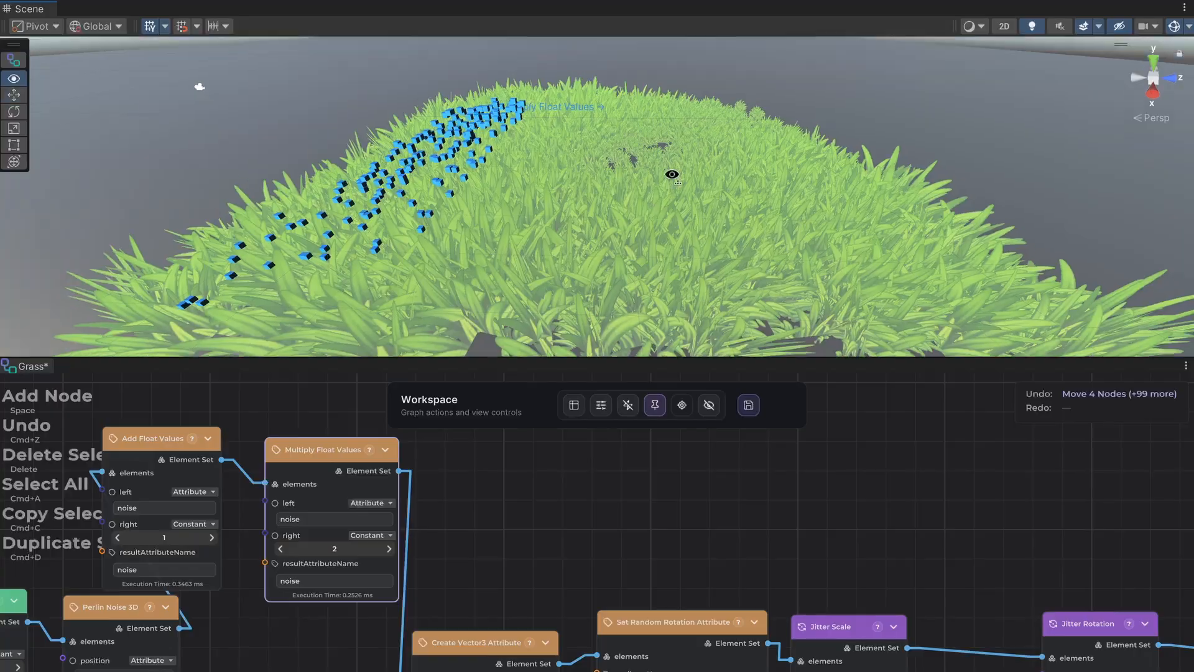
{"action": "mouse_move", "coordinate": [671, 175]}
{"action": "middle_mouse_down"}
{"action": "mouse_move", "coordinate": [650, 141]}
{"action": "mouse_move", "coordinate": [658, 166]}
{"action": "middle_mouse_up"}
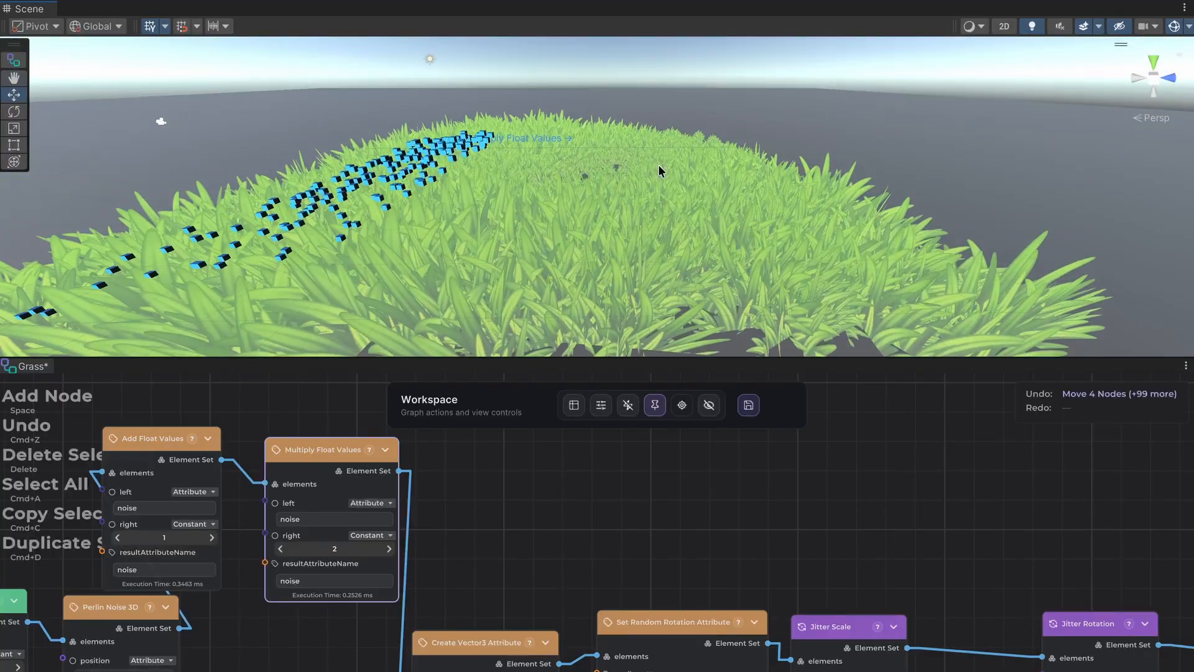
Lower the right constant of Multiply Float Values to about 0.46 and raise it again to compare grass scales.
{"action": "left_click", "coordinate": [278, 548]}
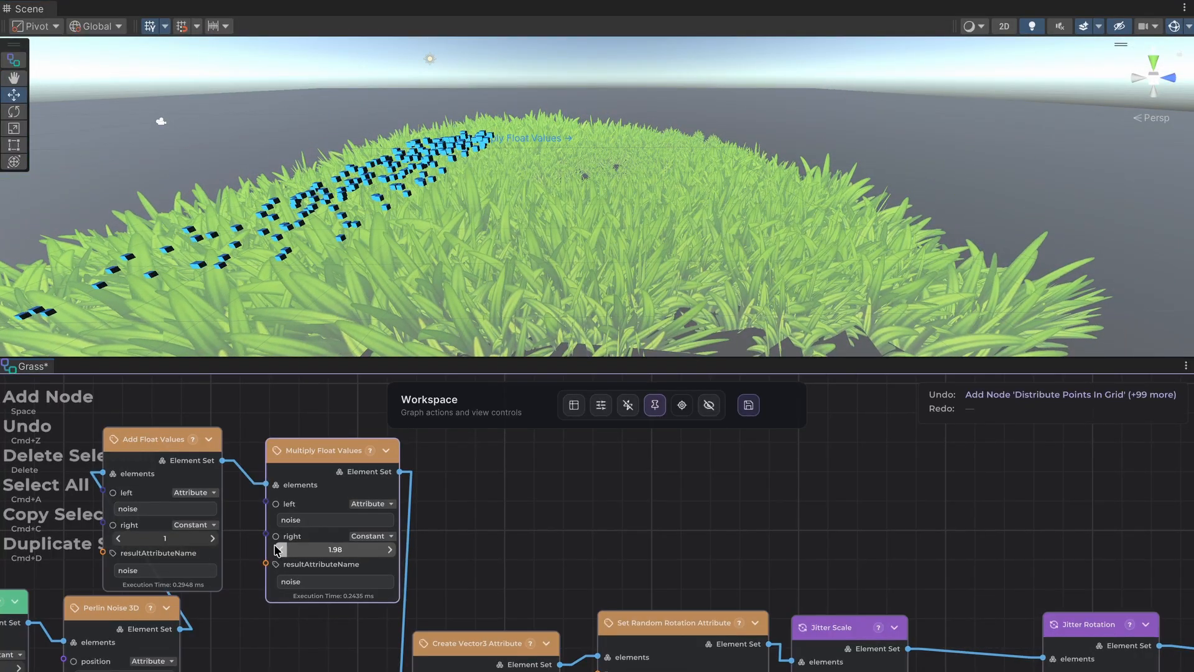
{"action": "left_click", "coordinate": [277, 547]}
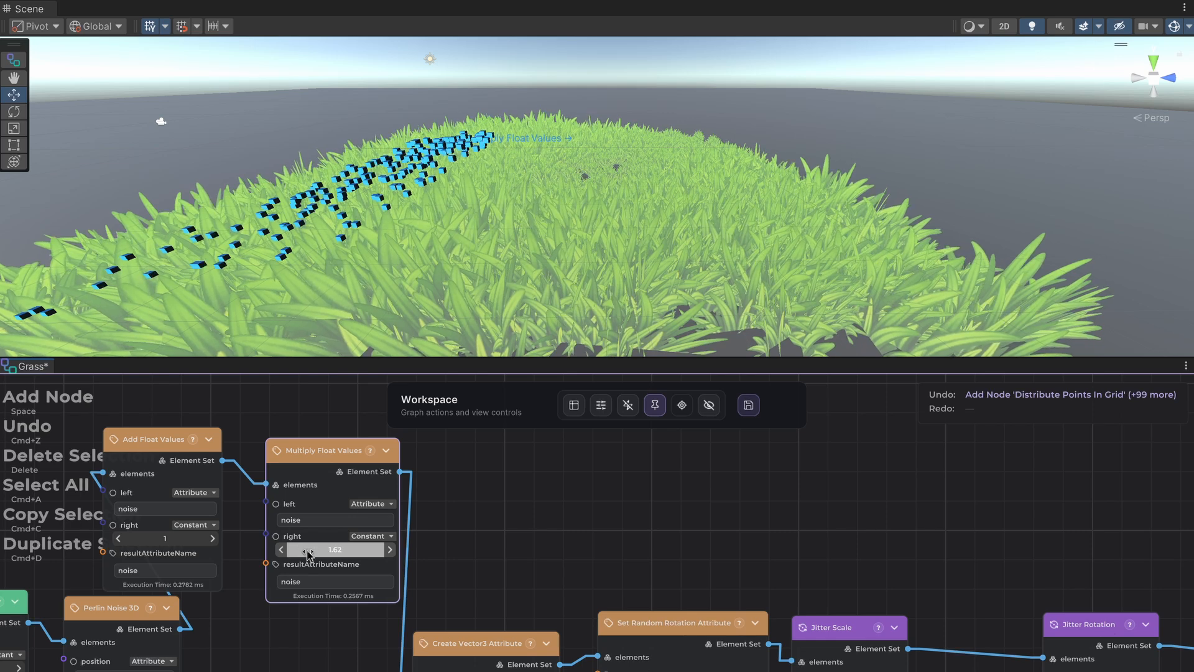
{"action": "mouse_move", "coordinate": [307, 552]}
{"action": "left_mouse_down"}
{"action": "mouse_move", "coordinate": [323, 556]}
{"action": "mouse_move", "coordinate": [311, 556]}
{"action": "left_mouse_up"}
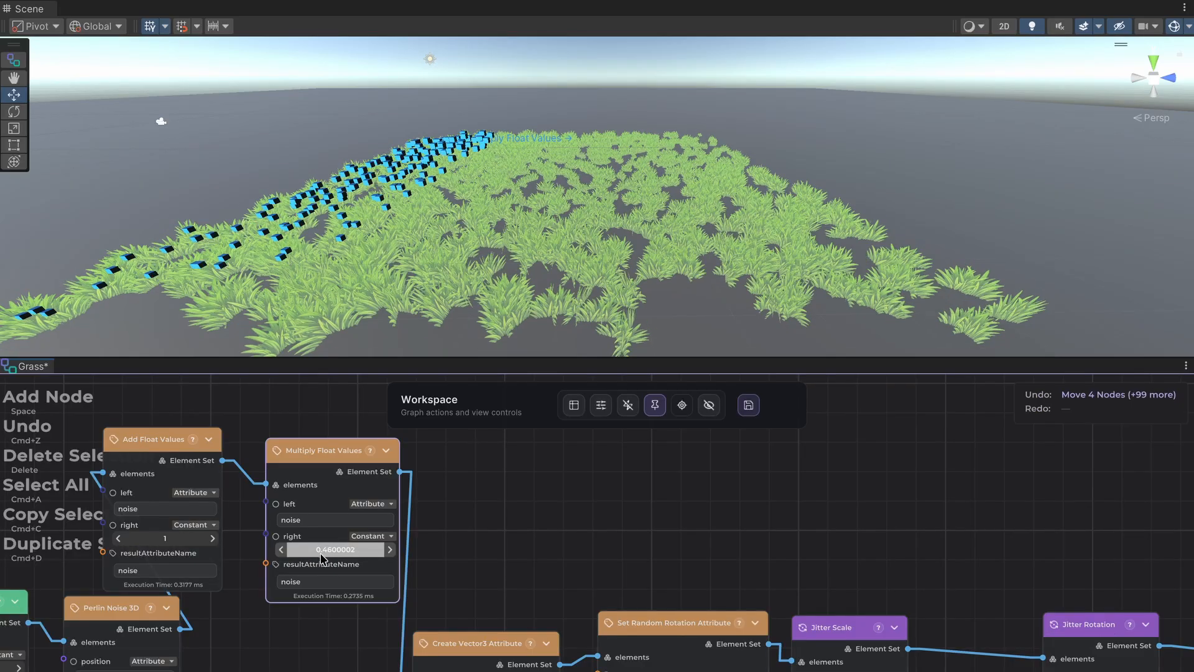
{"action": "left_click_drag", "start_coordinate": [318, 556], "coordinate": [362, 552]}
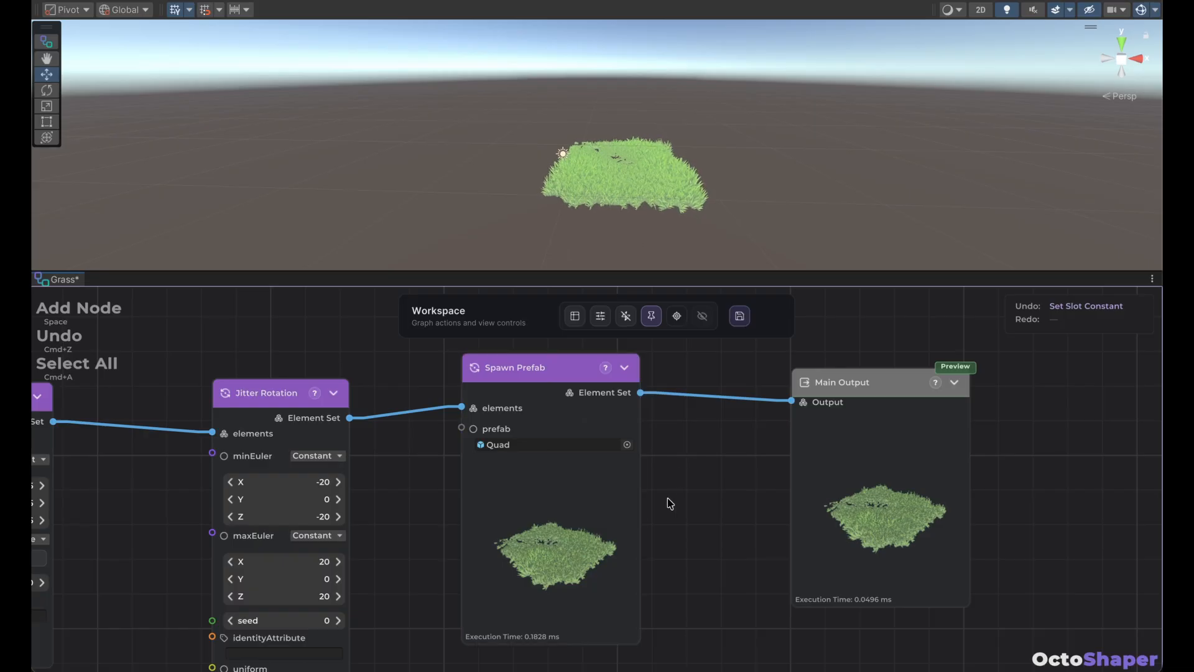
Add a Draw Instanced Indirect node fed by the Element Set output of Jitter Rotation.
{"action": "scroll", "coordinate": [667, 498], "scroll_direction": "down", "scroll_amount": 3}
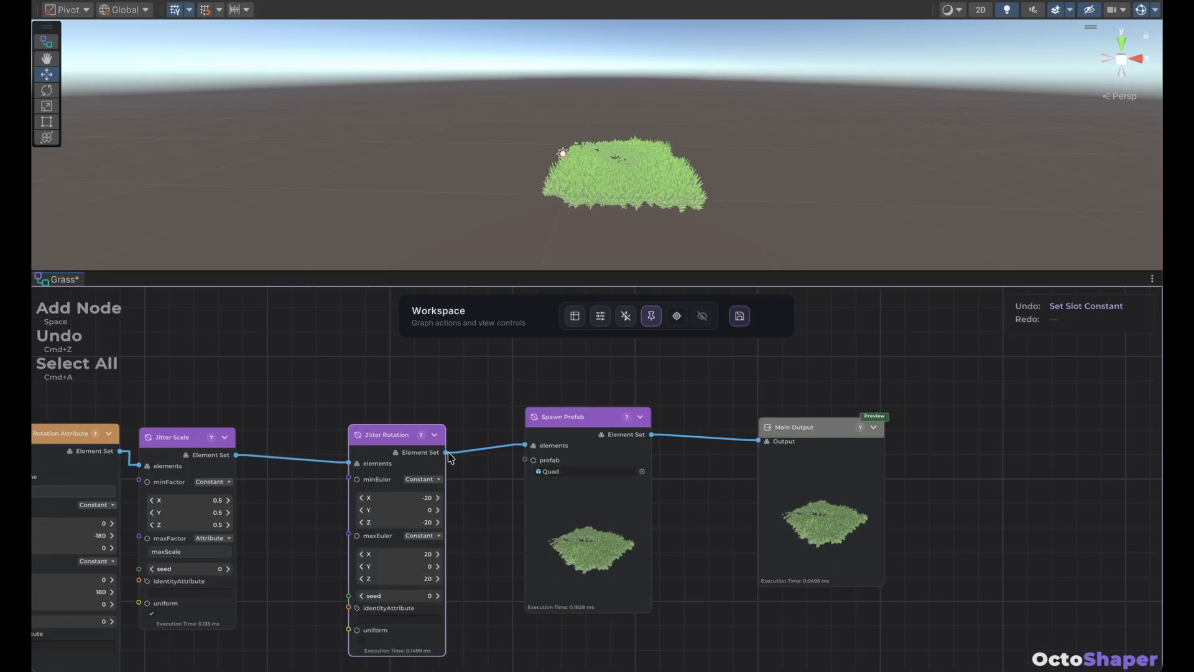
{"action": "scroll", "coordinate": [452, 449], "scroll_direction": "up", "scroll_amount": 1}
{"action": "scroll", "coordinate": [453, 448], "scroll_direction": "right", "scroll_amount": 1}
{"action": "left_click_drag", "start_coordinate": [419, 497], "coordinate": [538, 399]}
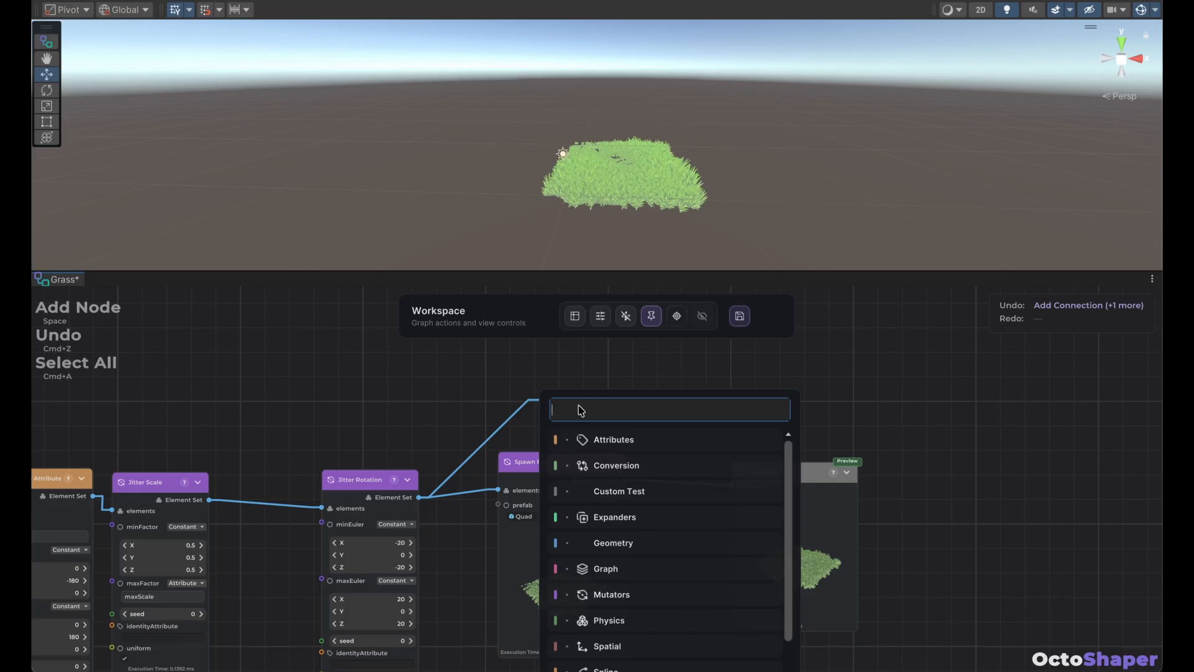
{"action": "type", "text": "inst"}
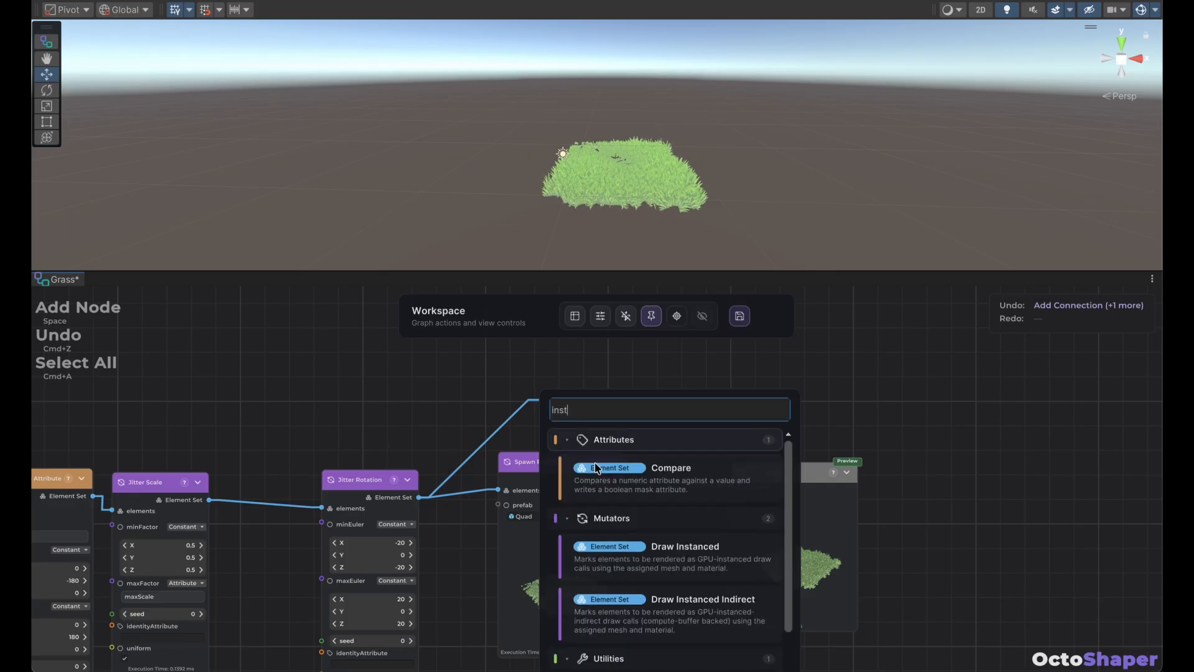
{"action": "scroll", "coordinate": [644, 521], "scroll_direction": "down", "scroll_amount": 1}
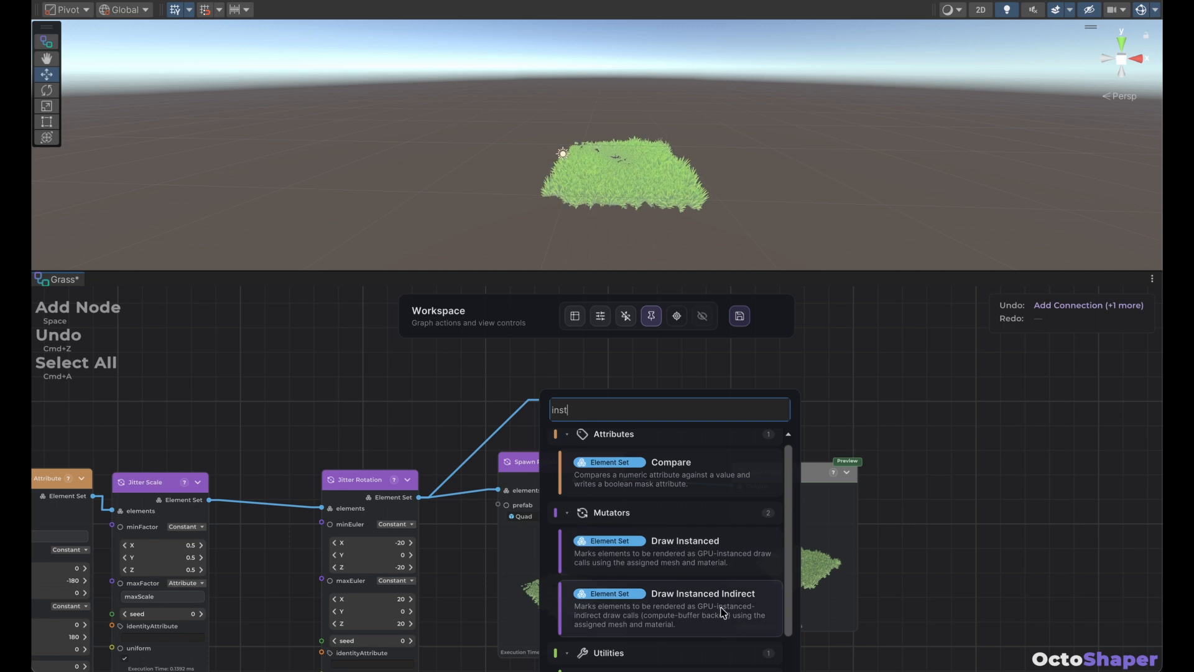
{"action": "left_click", "coordinate": [696, 587]}
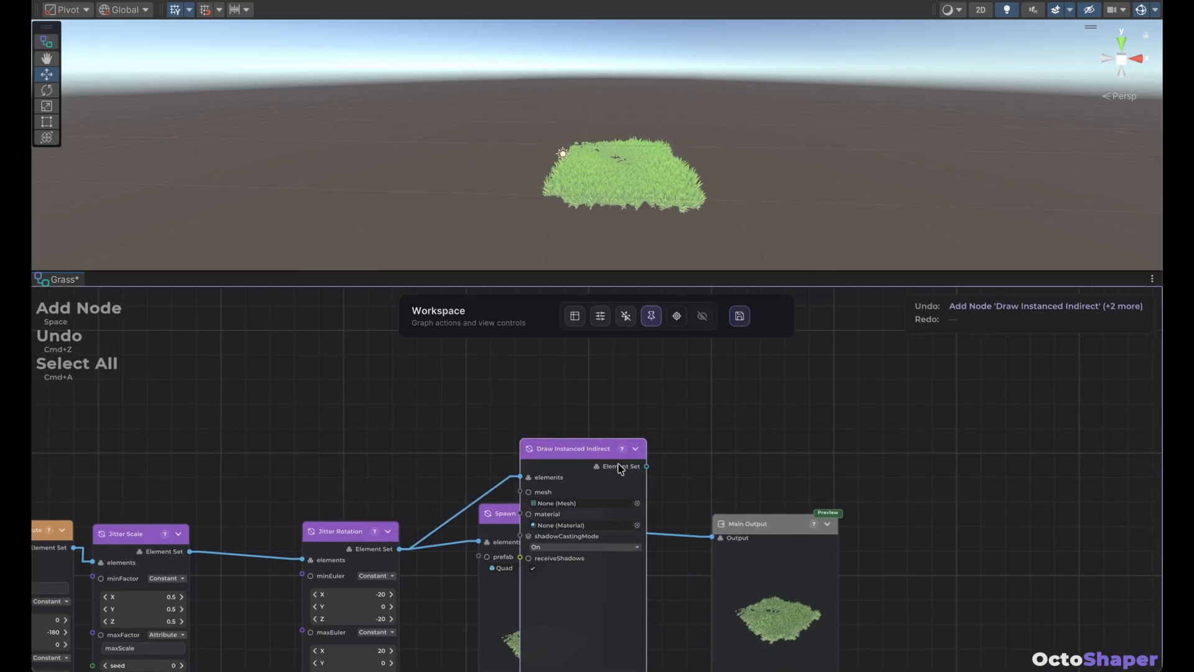
Move the Draw Instanced Indirect node up so it sits clear above the Spawn Prefab node.
{"action": "left_click_drag", "start_coordinate": [629, 517], "coordinate": [566, 444]}
{"action": "left_click_drag", "start_coordinate": [517, 385], "coordinate": [546, 353]}
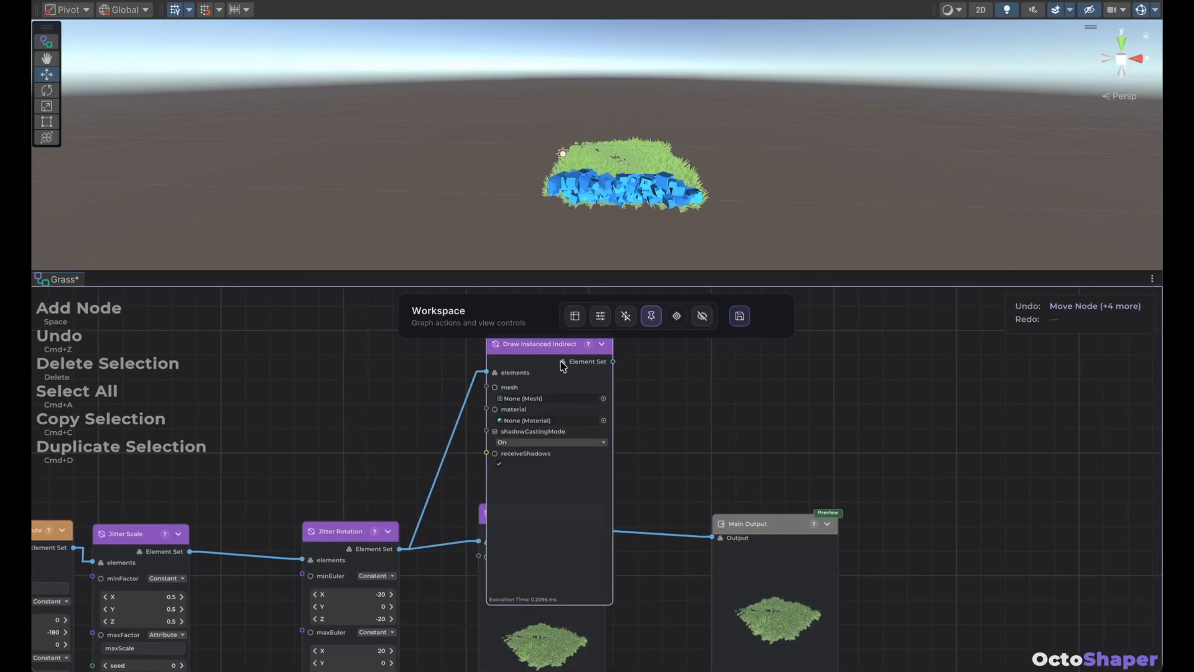
{"action": "middle_click_drag", "start_coordinate": [653, 415], "coordinate": [641, 529]}
{"action": "left_click_drag", "start_coordinate": [533, 456], "coordinate": [528, 340]}
{"action": "middle_click_drag", "start_coordinate": [646, 421], "coordinate": [645, 455]}
Assign the Quad mesh and the non-magenta Grass material to the Draw Instanced Indirect node.
{"action": "scroll", "coordinate": [578, 450], "scroll_direction": "up", "scroll_amount": 2}
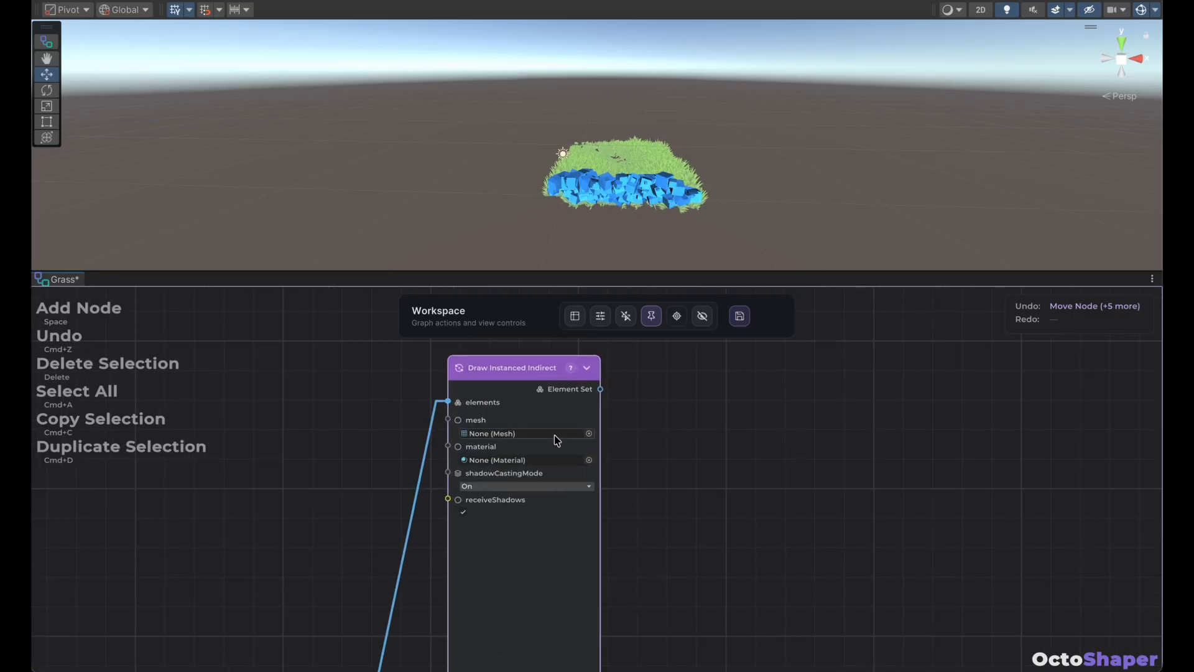
{"action": "left_click", "coordinate": [588, 433]}
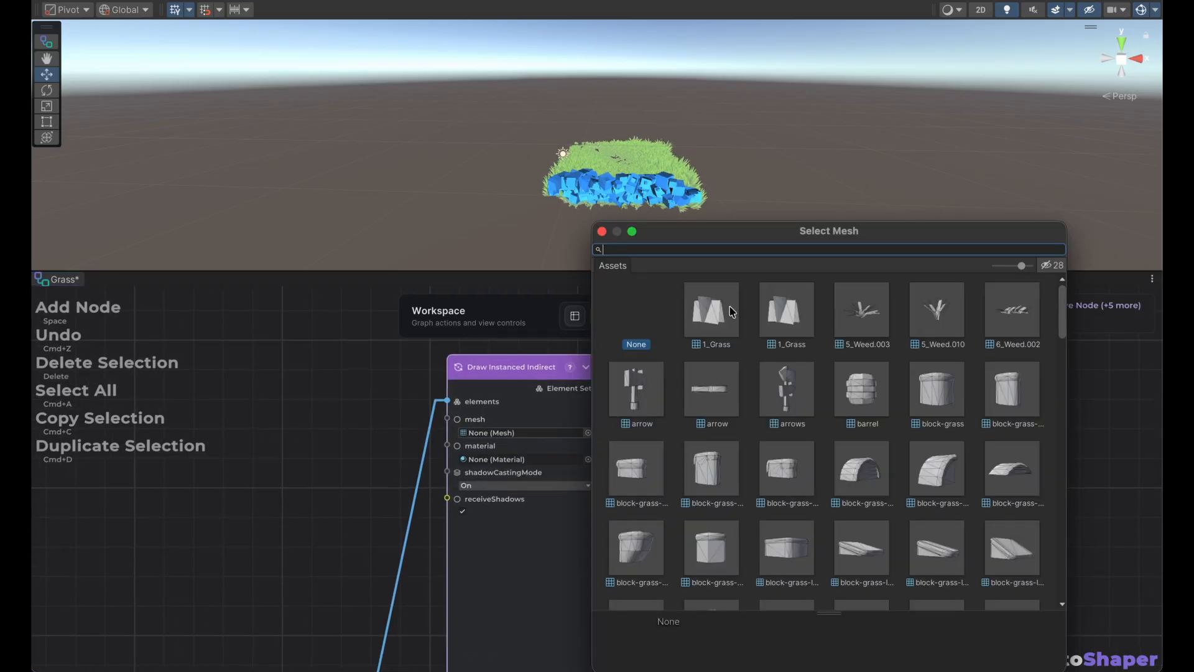
{"action": "type", "text": "quad"}
{"action": "double_click", "coordinate": [719, 312]}
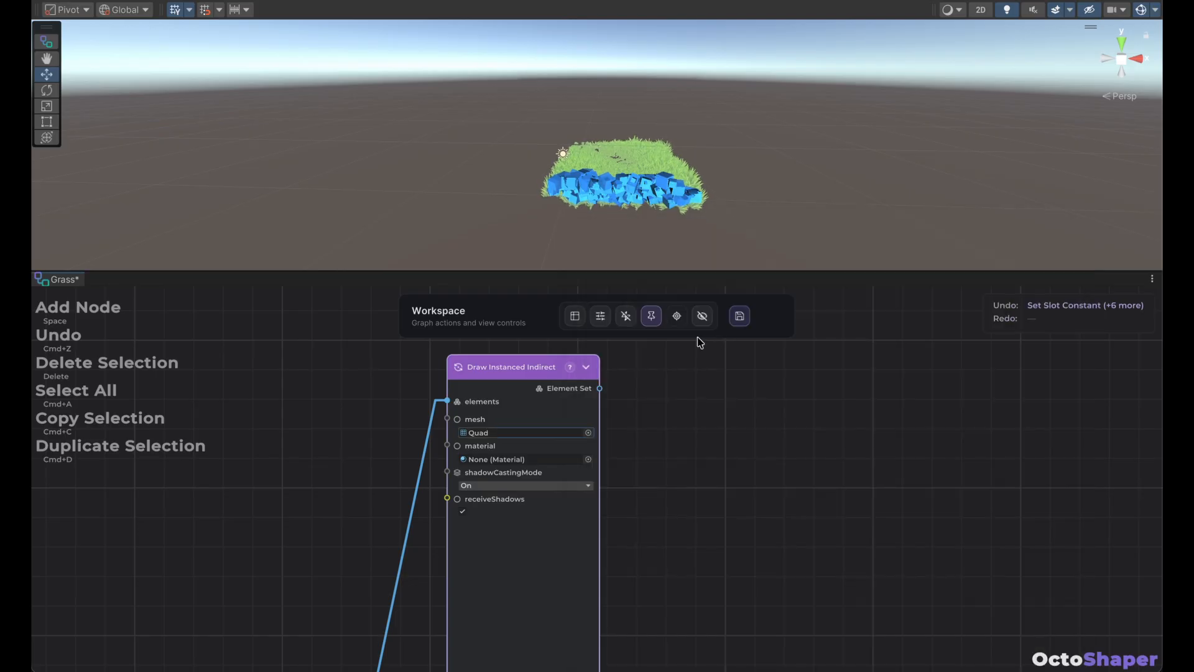
{"action": "left_click", "coordinate": [588, 459]}
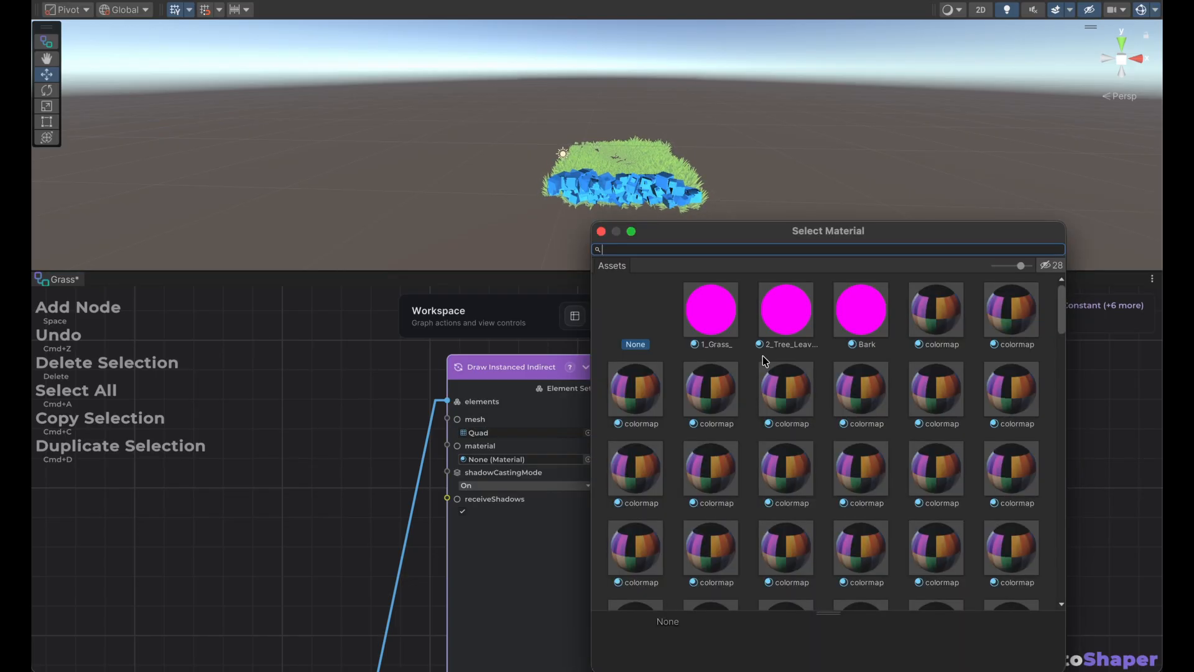
{"action": "type", "text": "grass"}
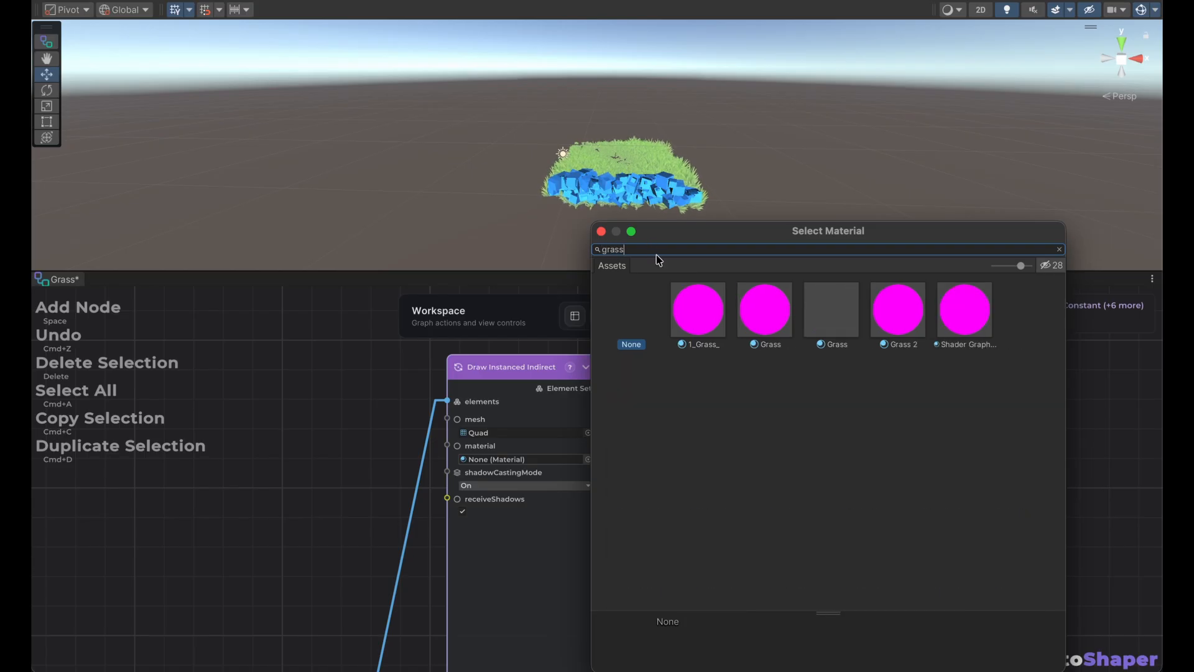
{"action": "double_click", "coordinate": [839, 324]}
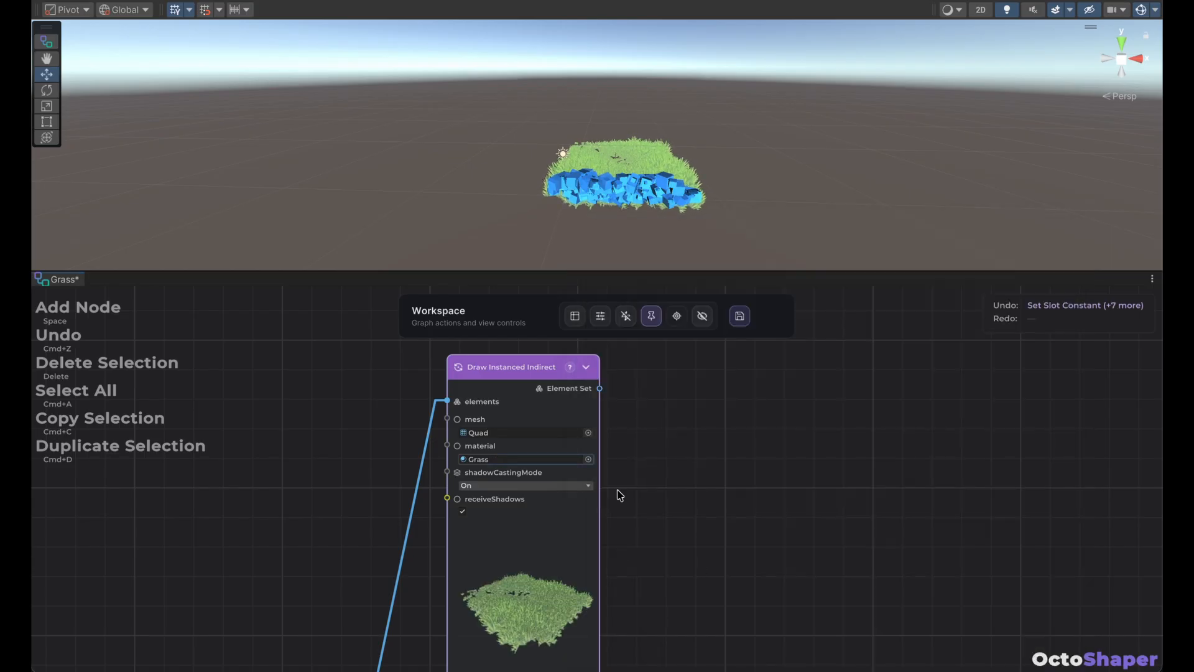
Route the Element Set of Draw Instanced Indirect into Main Output in place of Spawn Prefab, and delete the Spawn Prefab node.
{"action": "scroll", "coordinate": [659, 477], "scroll_direction": "down", "scroll_amount": 1}
{"action": "scroll", "coordinate": [708, 440], "scroll_direction": "down", "scroll_amount": 1}
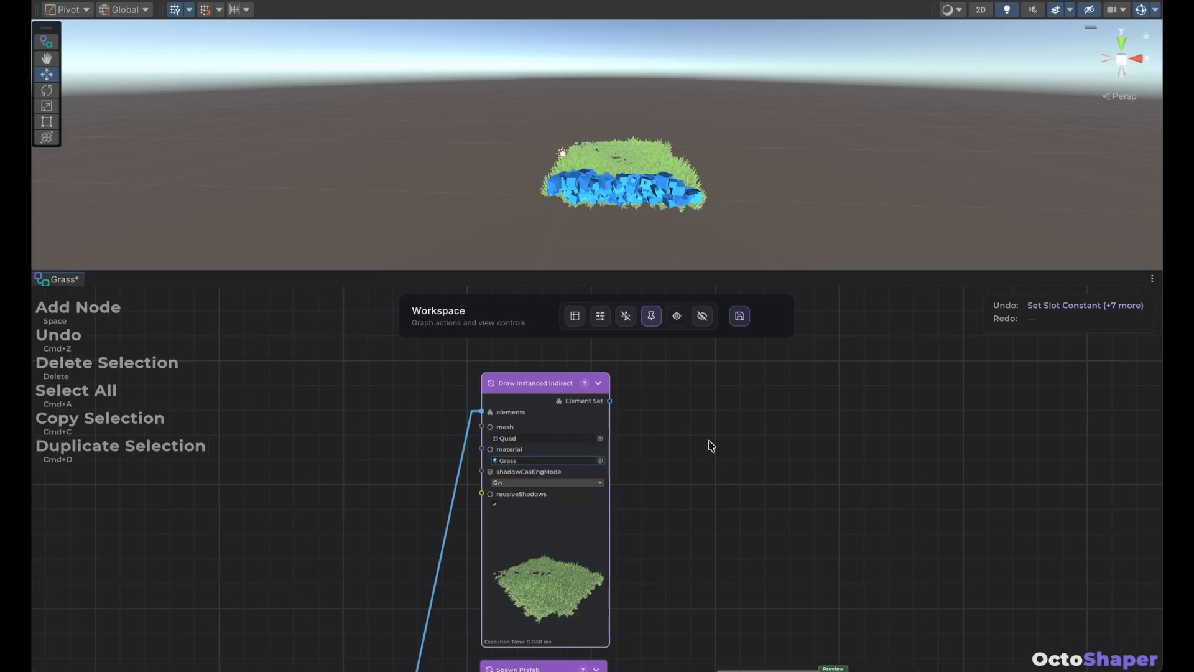
{"action": "left_click", "coordinate": [727, 481]}
{"action": "middle_click_drag", "start_coordinate": [715, 493], "coordinate": [522, 475]}
{"action": "middle_click_drag", "start_coordinate": [515, 424], "coordinate": [519, 444]}
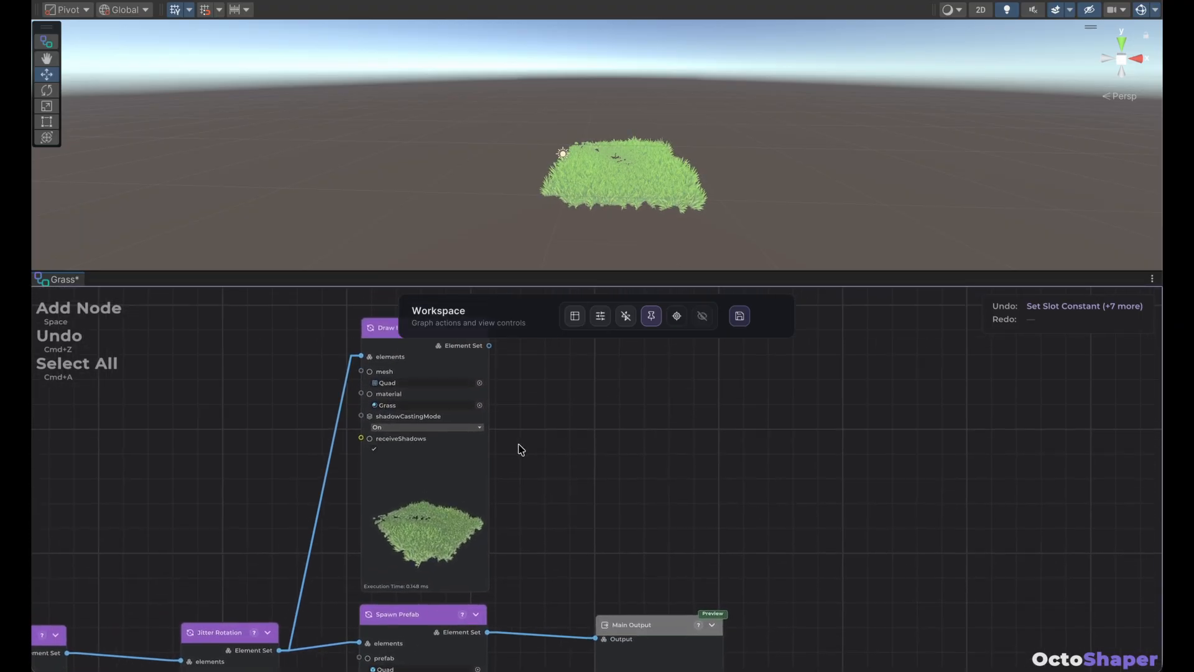
{"action": "scroll", "coordinate": [510, 423], "scroll_direction": "down", "scroll_amount": 1}
{"action": "left_click_drag", "start_coordinate": [490, 347], "coordinate": [595, 635]}
{"action": "middle_click_drag", "start_coordinate": [635, 475], "coordinate": [628, 428]}
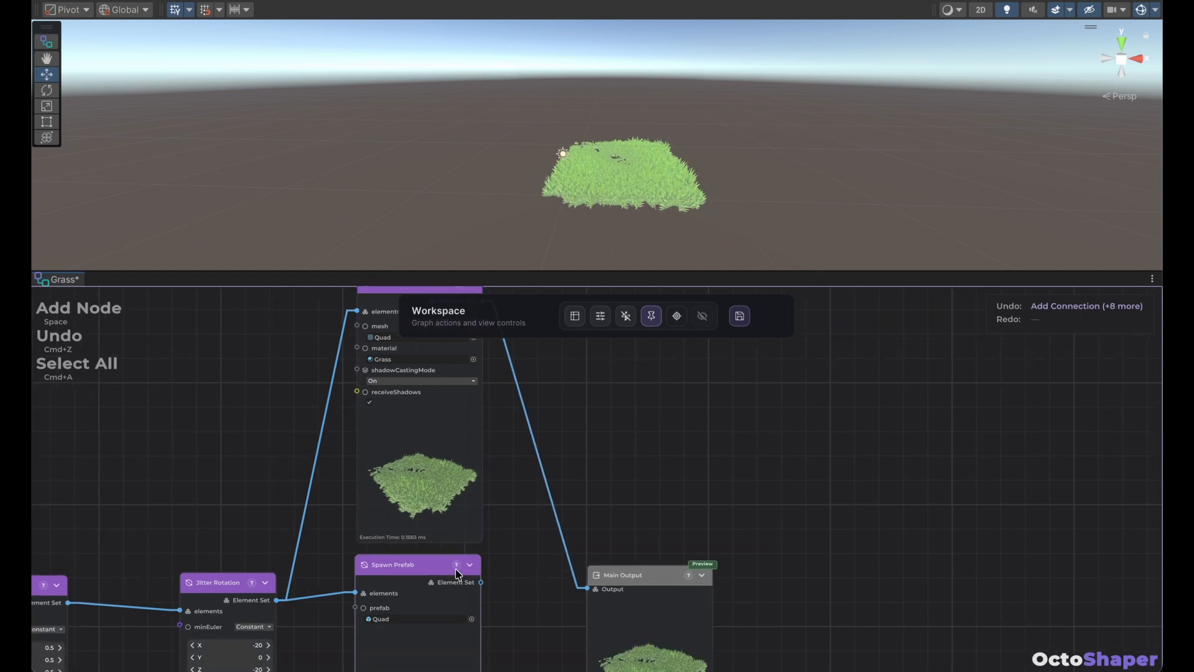
{"action": "left_click", "coordinate": [457, 574]}
{"action": "key", "text": "Delete"}
Move Draw Instanced Indirect down into the gap between Jitter Rotation and Main Output, clear the selection and save the graph.
{"action": "left_click_drag", "start_coordinate": [439, 425], "coordinate": [451, 645]}
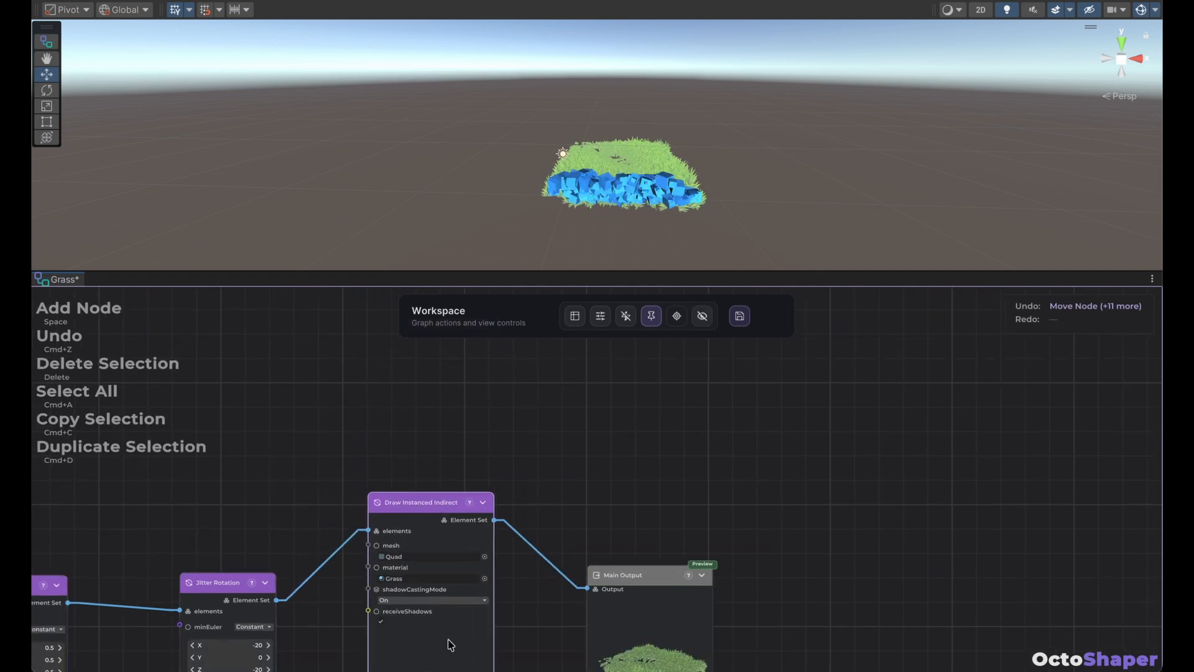
{"action": "middle_click_drag", "start_coordinate": [596, 459], "coordinate": [592, 338]}
{"action": "left_click_drag", "start_coordinate": [459, 539], "coordinate": [461, 574]}
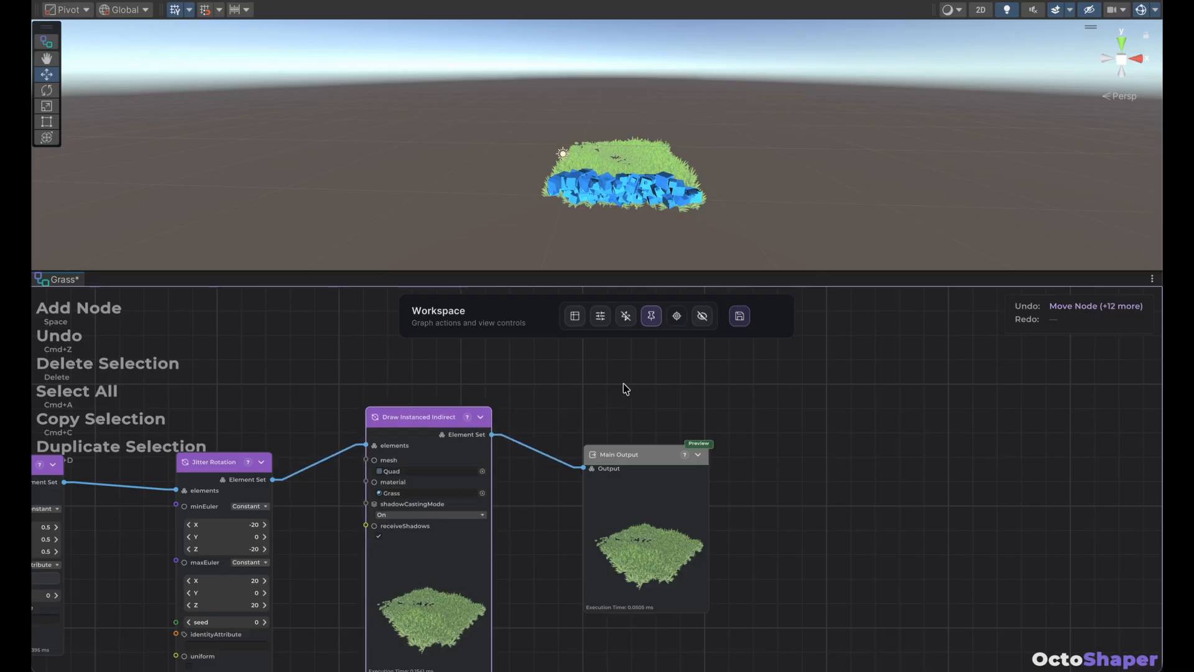
{"action": "left_click", "coordinate": [627, 386]}
{"action": "left_click", "coordinate": [734, 319]}
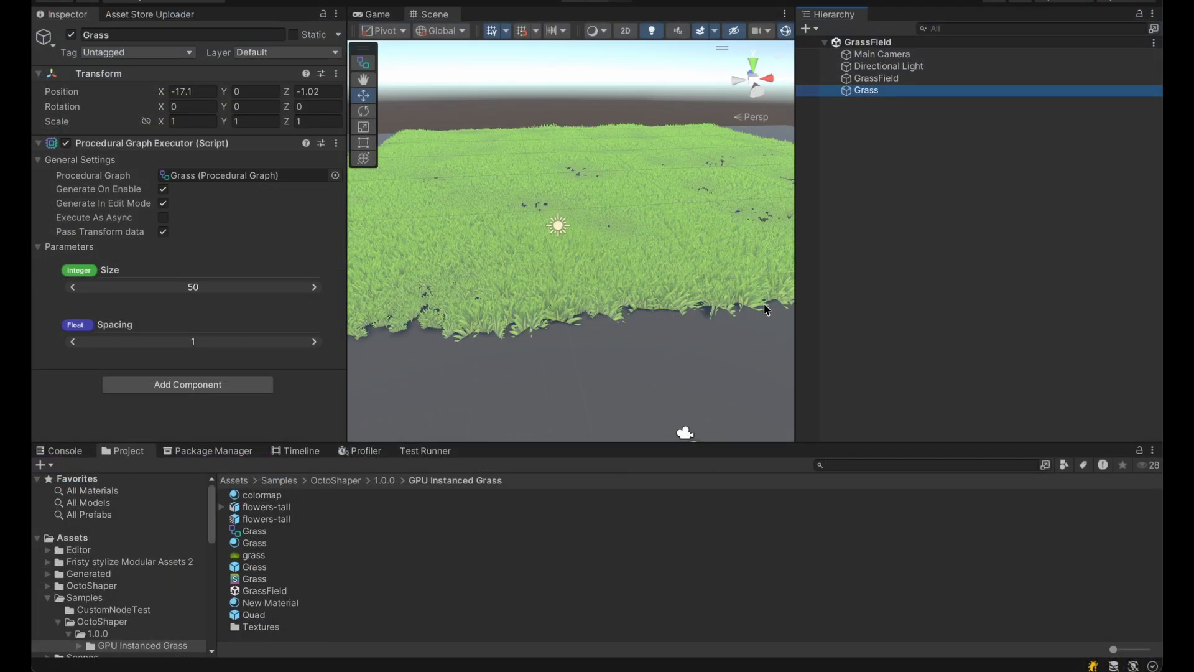
Select the Grass object in the scene and examine its grass field from afar and up close.
{"action": "left_click", "coordinate": [861, 325]}
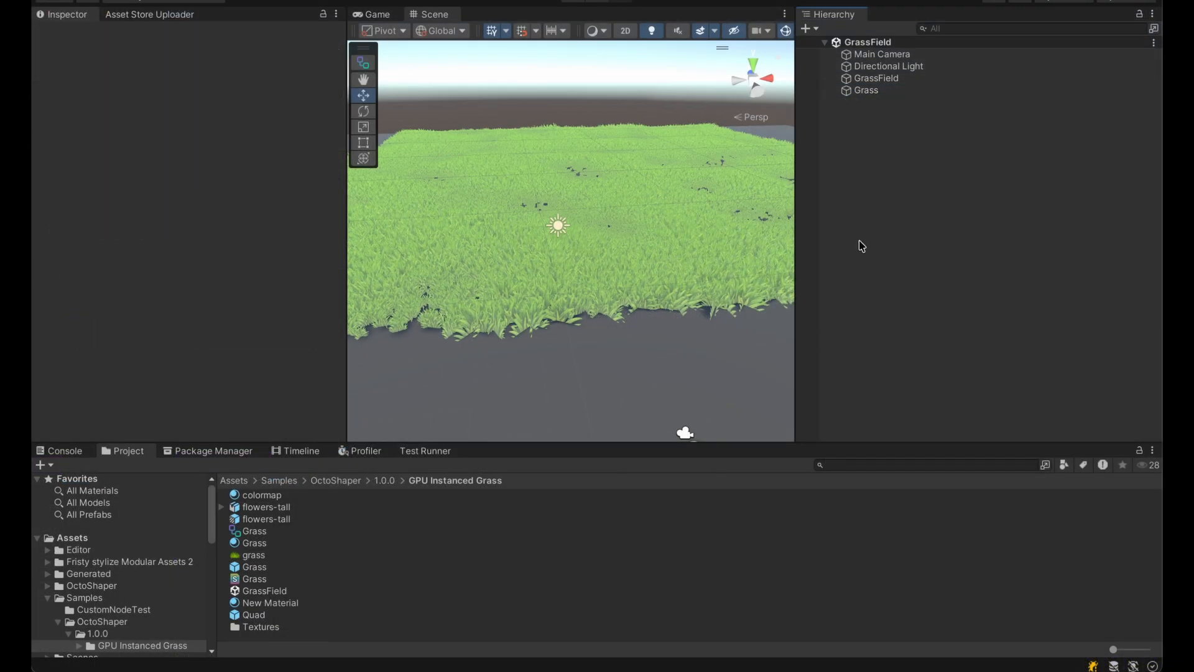
{"action": "left_click", "coordinate": [893, 90]}
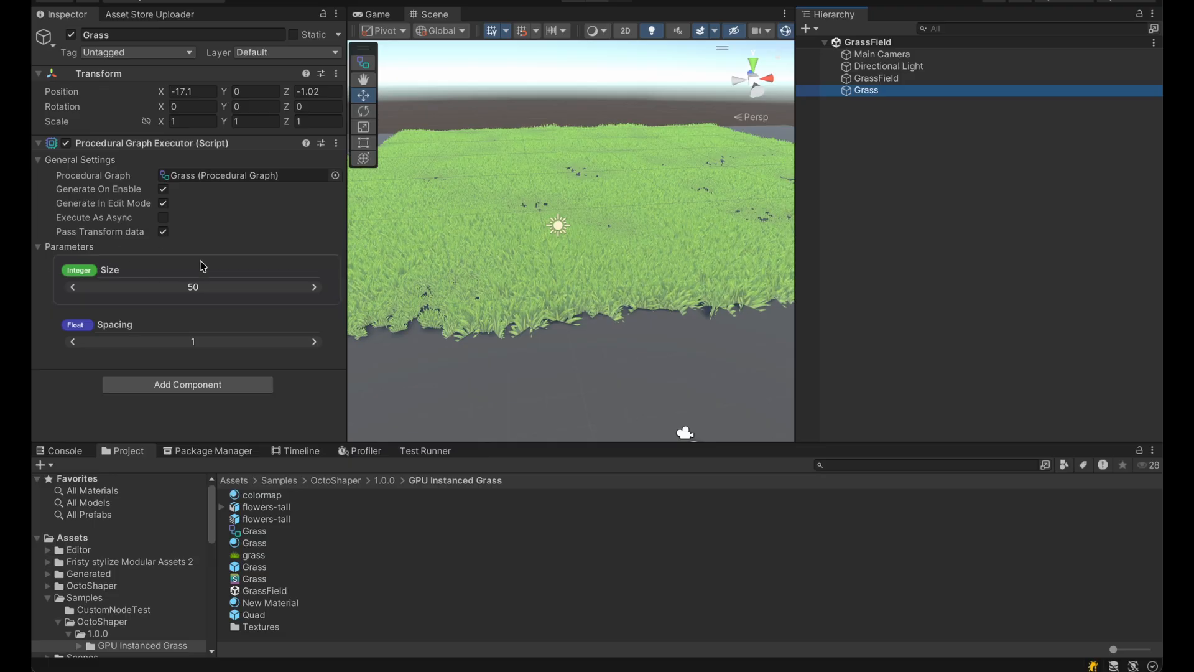
{"action": "scroll", "coordinate": [521, 283], "scroll_direction": "down", "scroll_amount": 2}
{"action": "scroll", "coordinate": [520, 283], "scroll_direction": "down", "scroll_amount": 3}
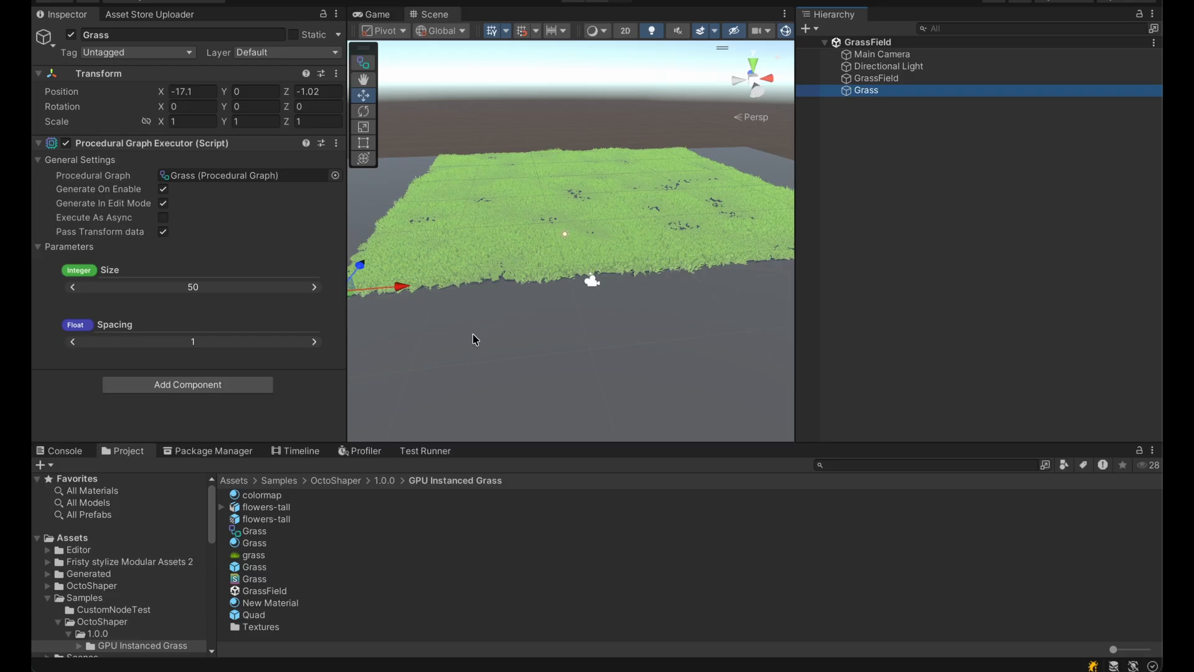
{"action": "left_click", "coordinate": [888, 184]}
{"action": "left_click", "coordinate": [894, 89]}
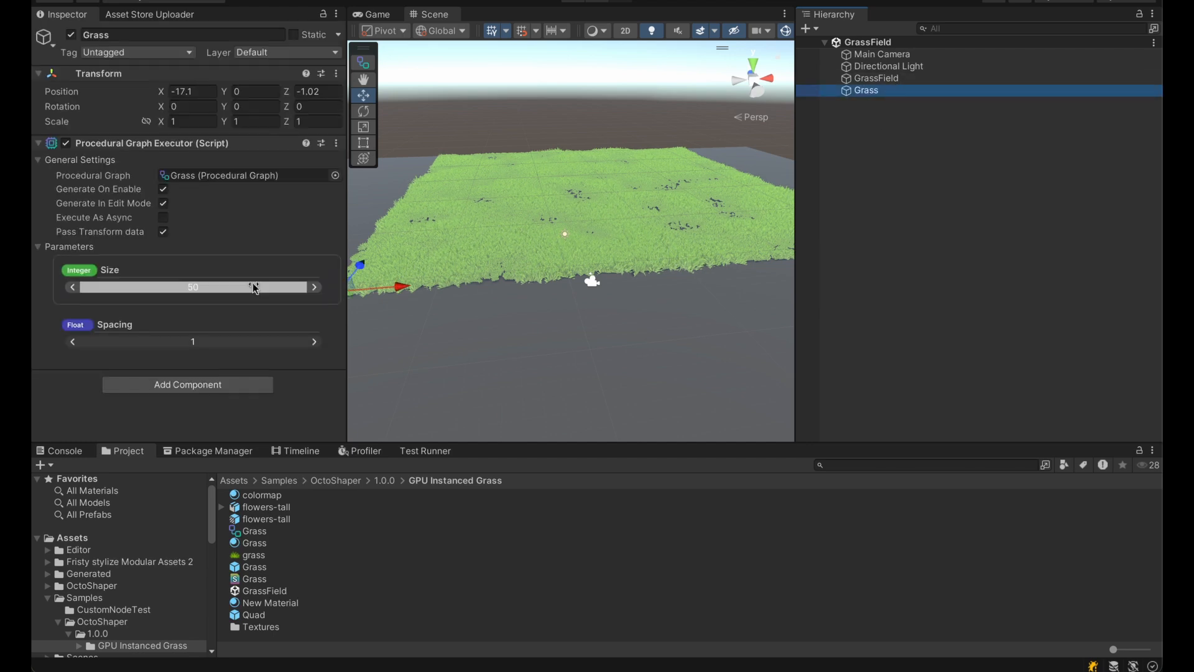
{"action": "scroll", "coordinate": [527, 252], "scroll_direction": "up", "scroll_amount": 10}
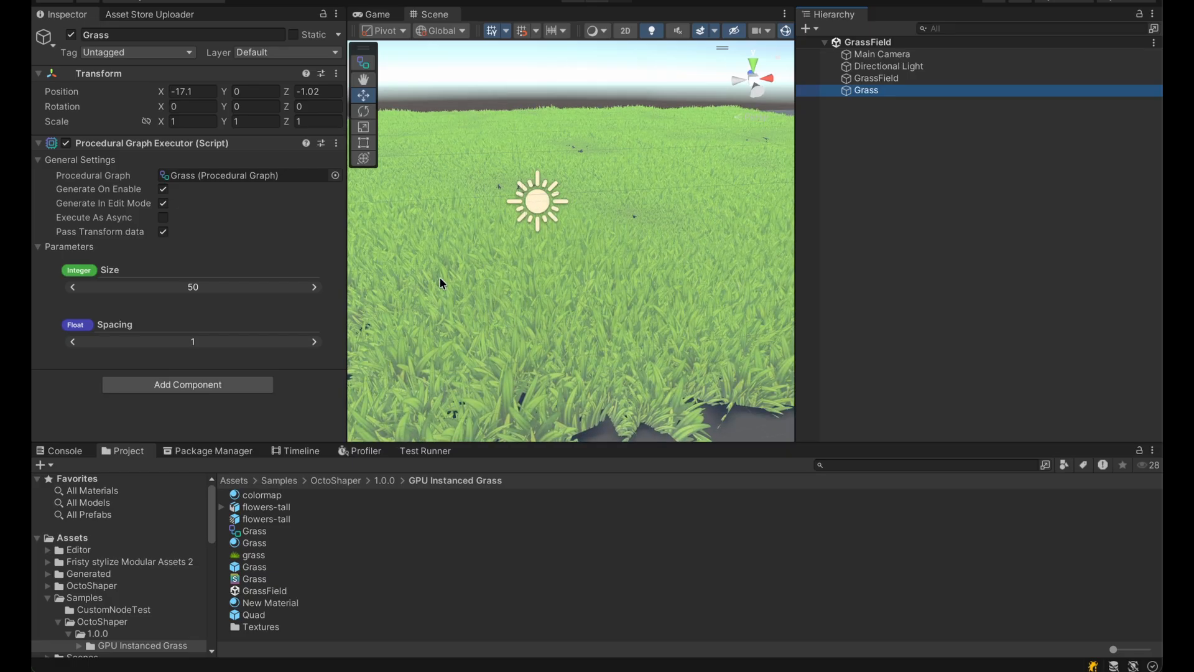
{"action": "scroll", "coordinate": [475, 229], "scroll_direction": "down", "scroll_amount": 10}
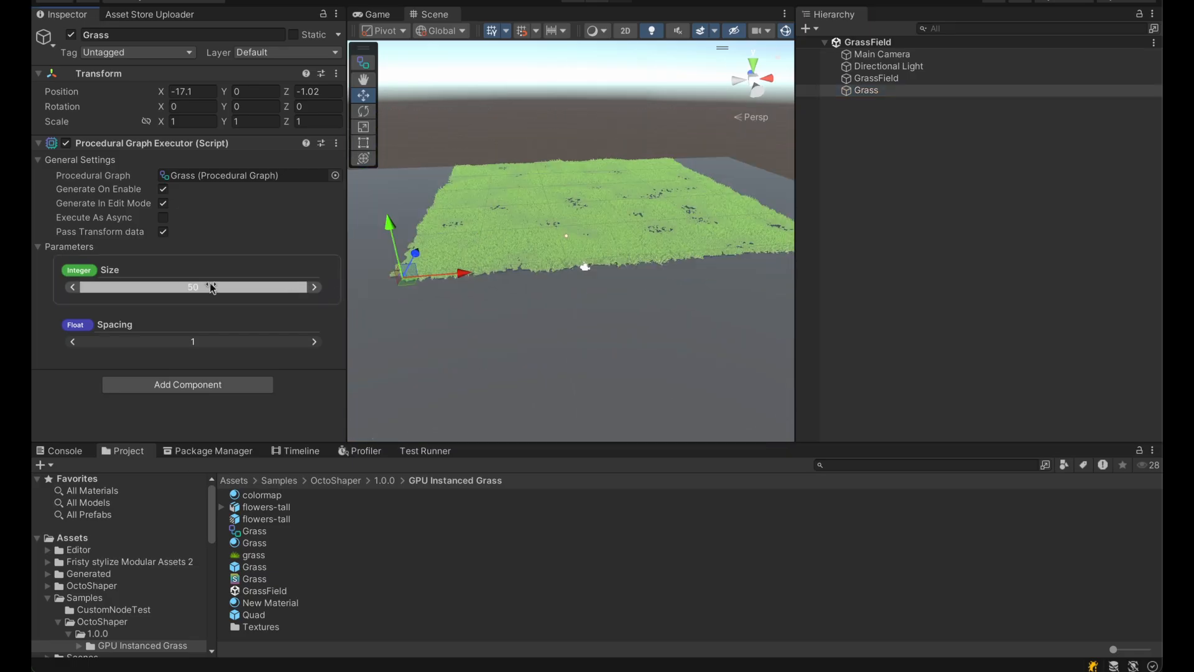
Try a larger, sparser grass field by raising Size to 59 and Spacing to 2.1 on the Grass object.
{"action": "left_click_drag", "start_coordinate": [211, 287], "coordinate": [278, 284]}
{"action": "scroll", "coordinate": [562, 247], "scroll_direction": "up", "scroll_amount": 5}
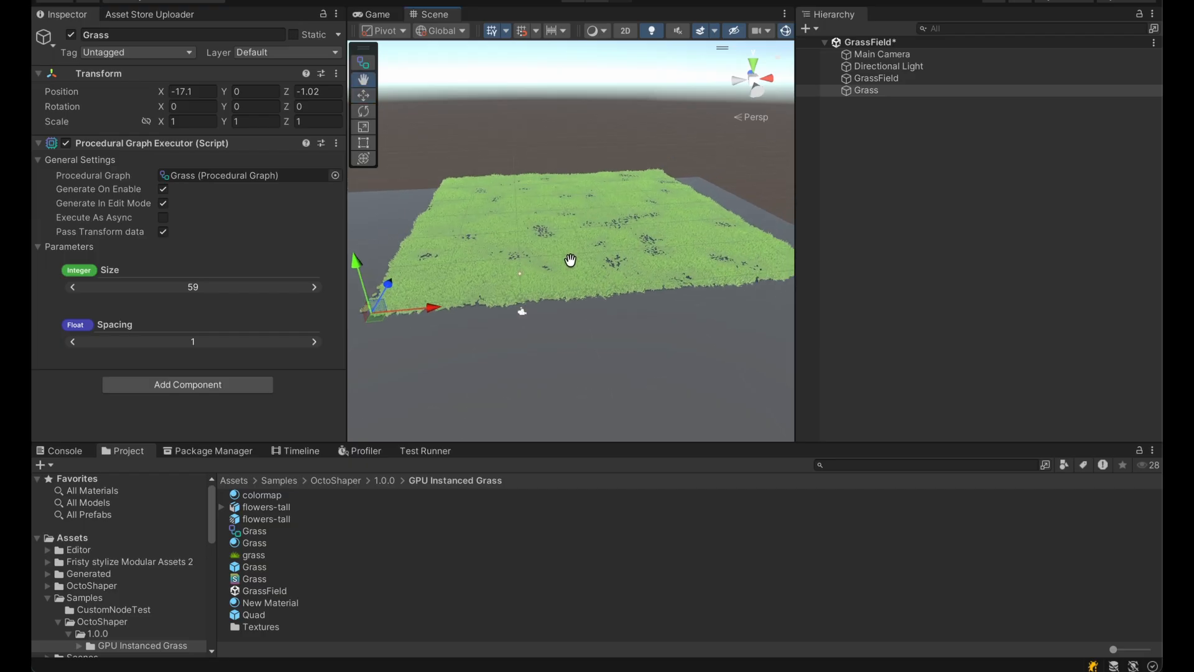
{"action": "scroll", "coordinate": [550, 280], "scroll_direction": "up", "scroll_amount": 2}
{"action": "left_click_drag", "start_coordinate": [207, 339], "coordinate": [249, 339]}
{"action": "scroll", "coordinate": [573, 286], "scroll_direction": "down", "scroll_amount": 5}
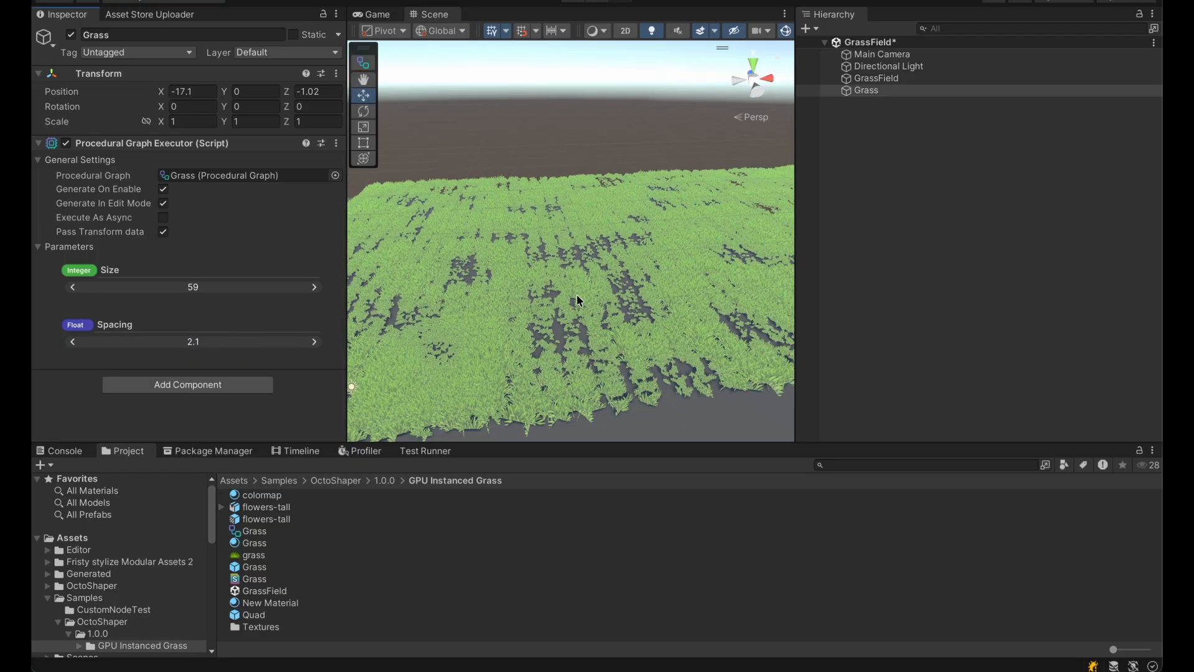
{"action": "scroll", "coordinate": [607, 232], "scroll_direction": "down", "scroll_amount": 5}
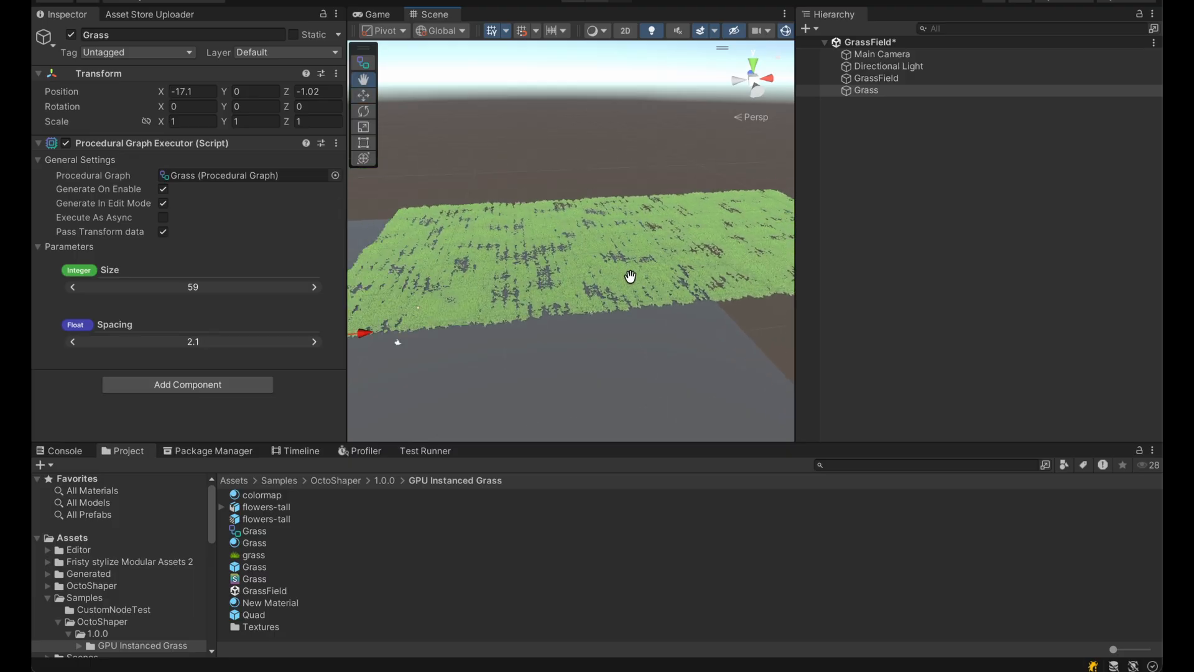
Set the Grass object's Spacing to 1 and its Size to 40.
{"action": "left_click", "coordinate": [257, 343]}
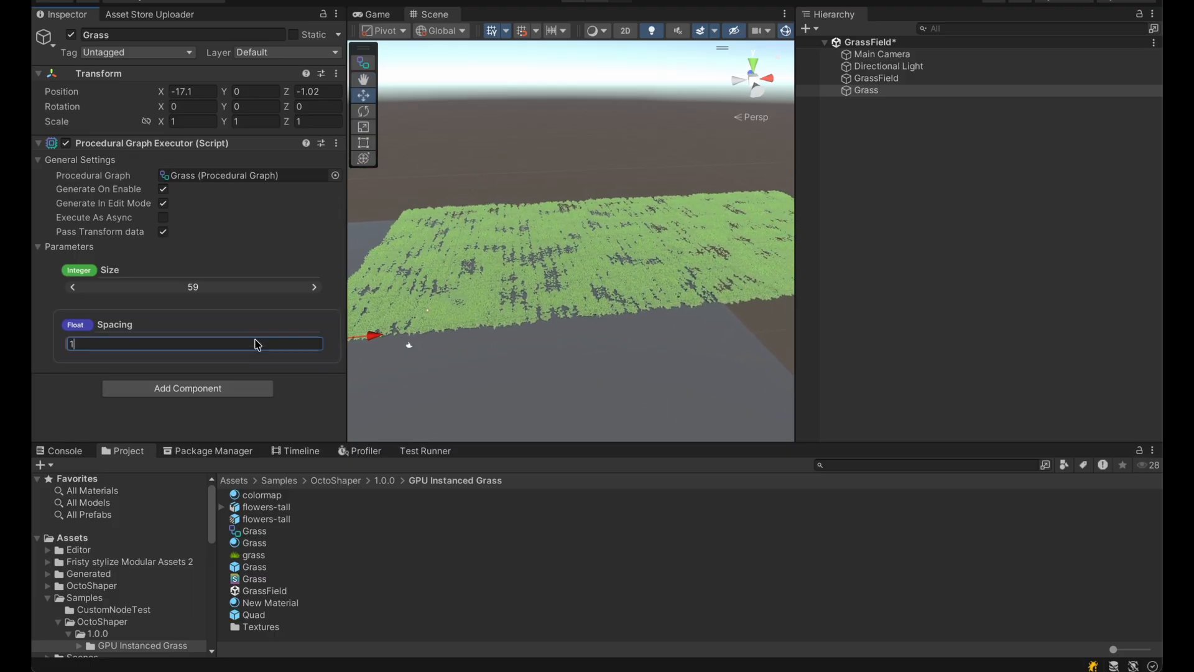
{"action": "type", "text": "1"}
{"action": "key", "text": "Return"}
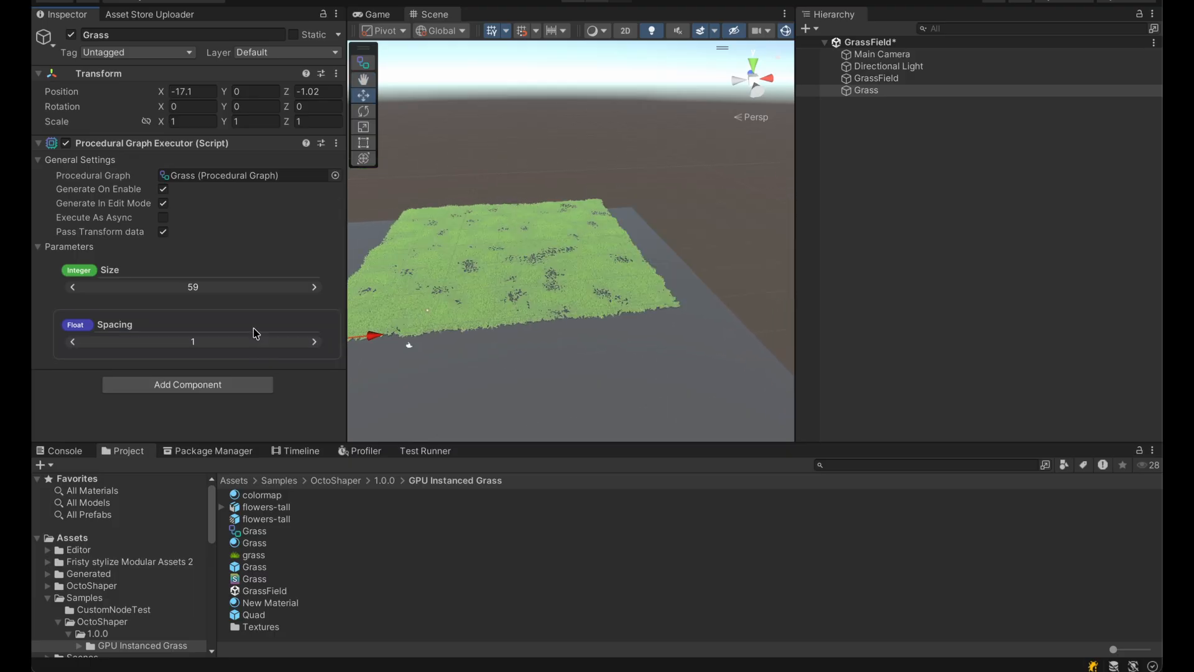
{"action": "left_click", "coordinate": [259, 287]}
{"action": "key", "text": "Return"}
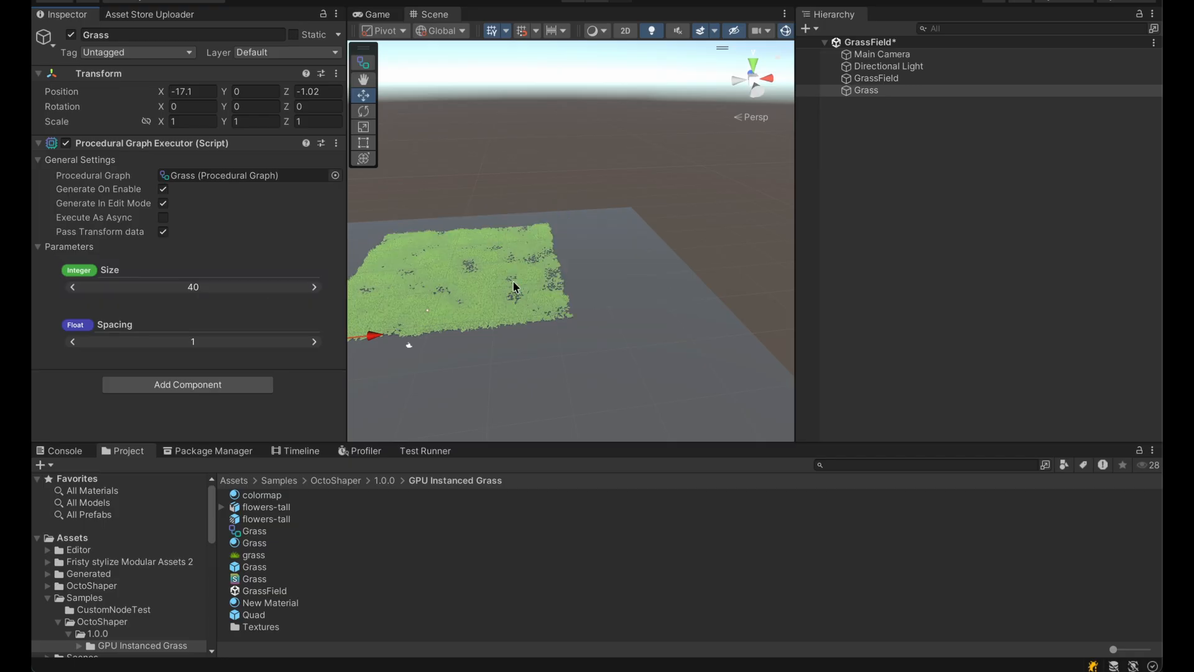
{"action": "scroll", "coordinate": [643, 253], "scroll_direction": "up", "scroll_amount": 6}
{"action": "scroll", "coordinate": [625, 260], "scroll_direction": "up", "scroll_amount": 5}
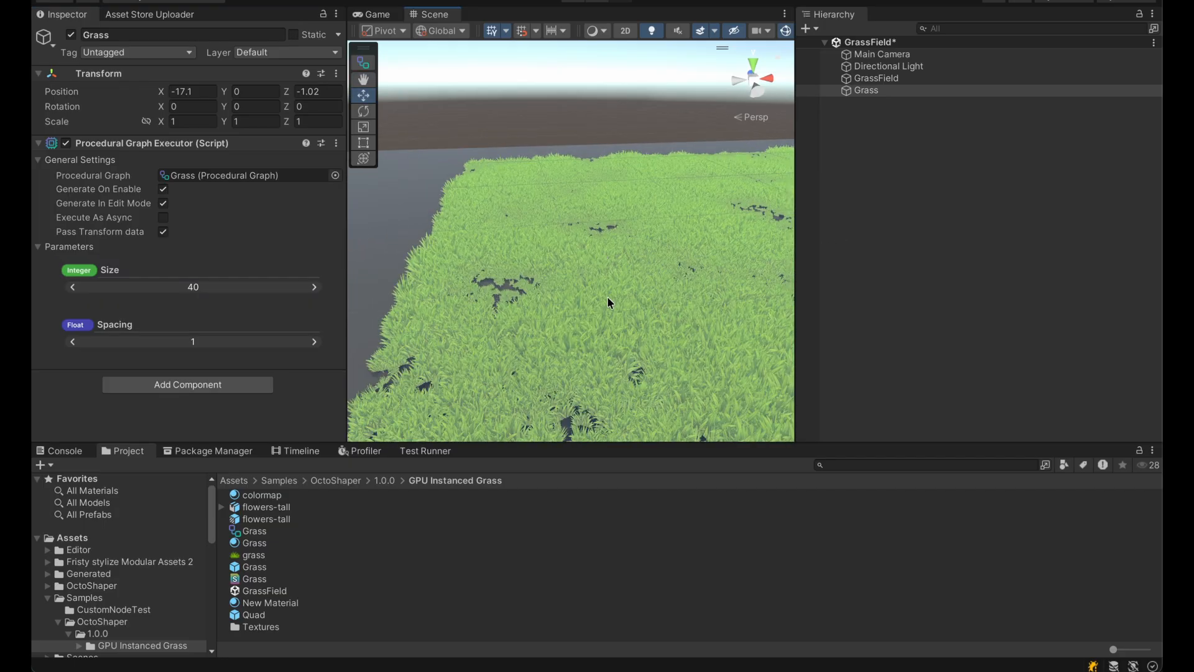
Play the scene and examine the rendering statistics and the grass in the Game view, and inspect the field up close in the Scene view.
{"action": "left_click", "coordinate": [377, 14]}
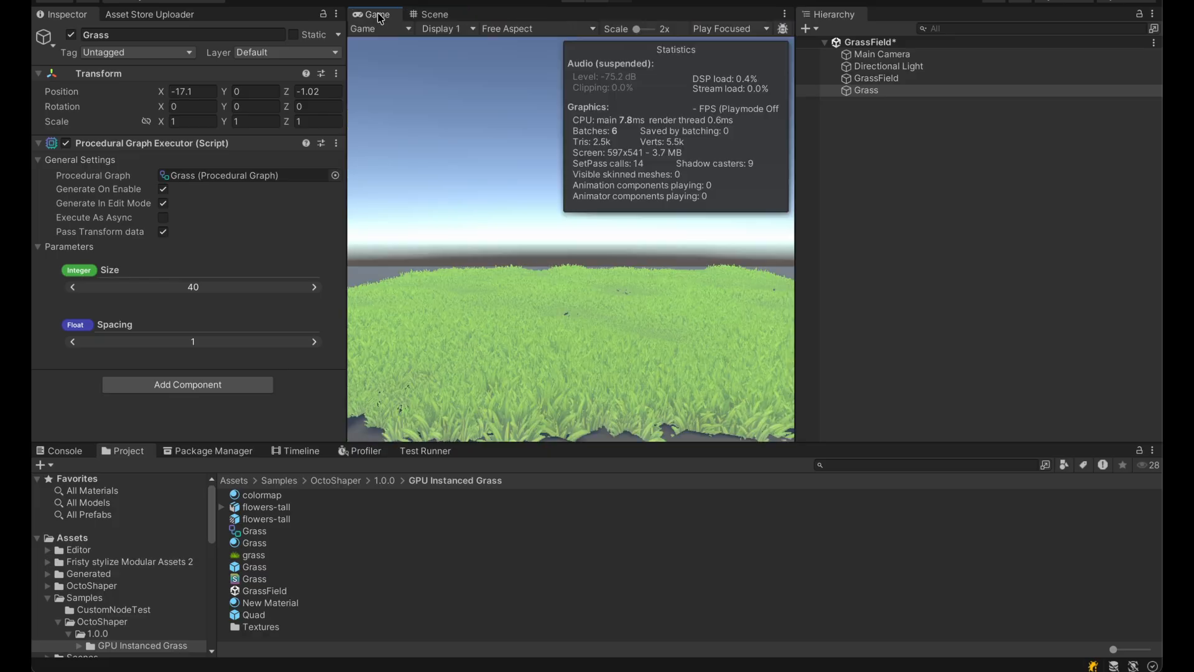
{"action": "left_click", "coordinate": [572, 2]}
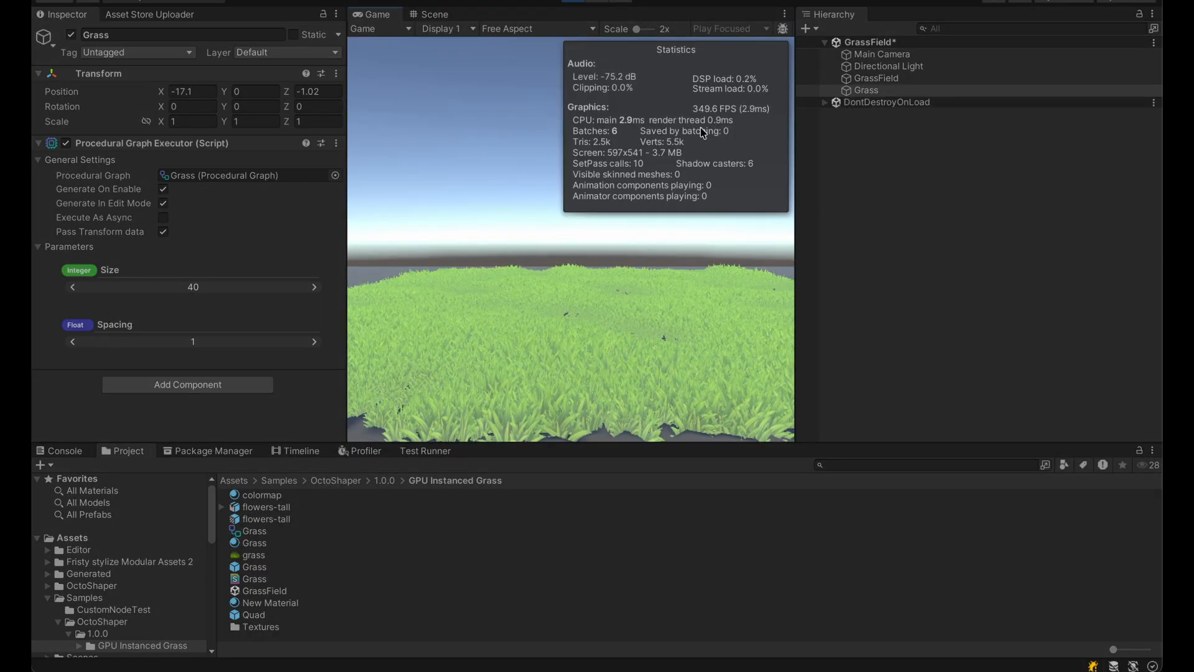
{"action": "left_click", "coordinate": [433, 15]}
{"action": "scroll", "coordinate": [581, 218], "scroll_direction": "down", "scroll_amount": 5}
{"action": "right_click_drag", "start_coordinate": [575, 225], "coordinate": [628, 221]}
{"action": "middle_click_drag", "start_coordinate": [628, 221], "coordinate": [783, 210]}
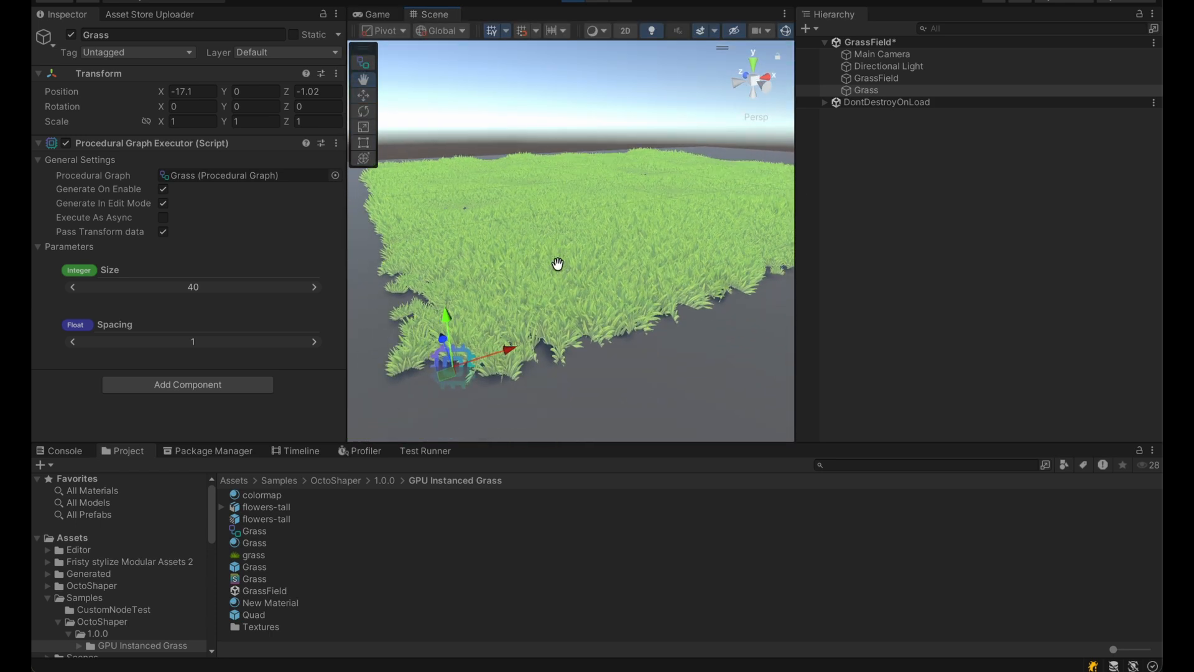
{"action": "scroll", "coordinate": [557, 263], "scroll_direction": "up", "scroll_amount": 8}
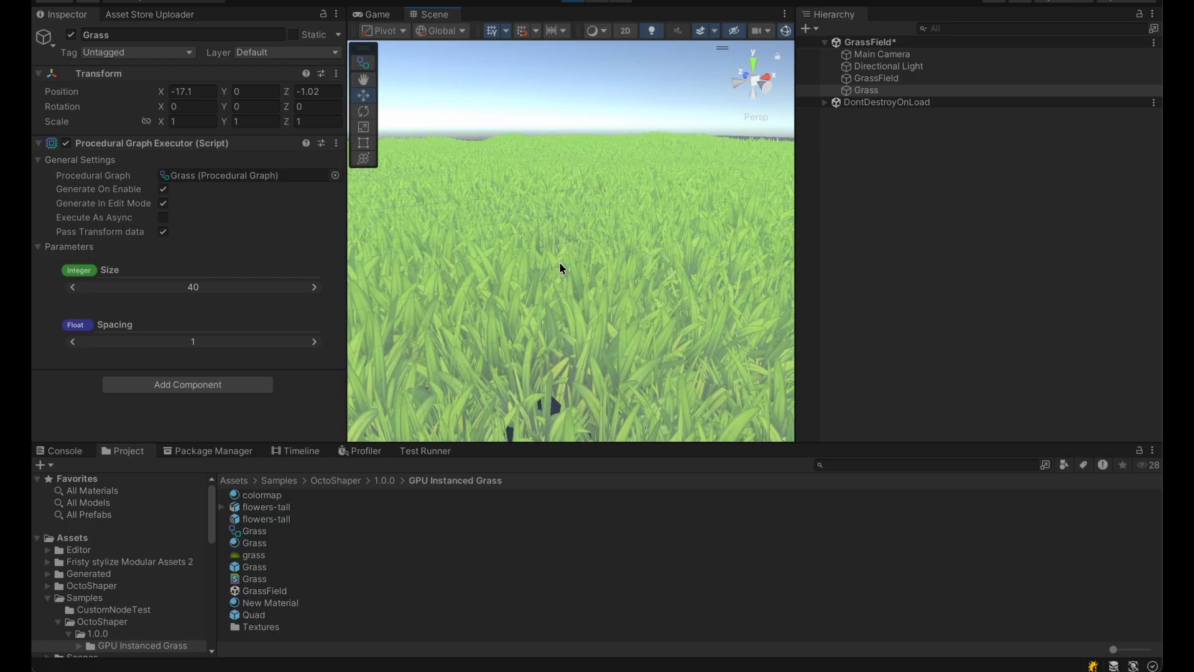